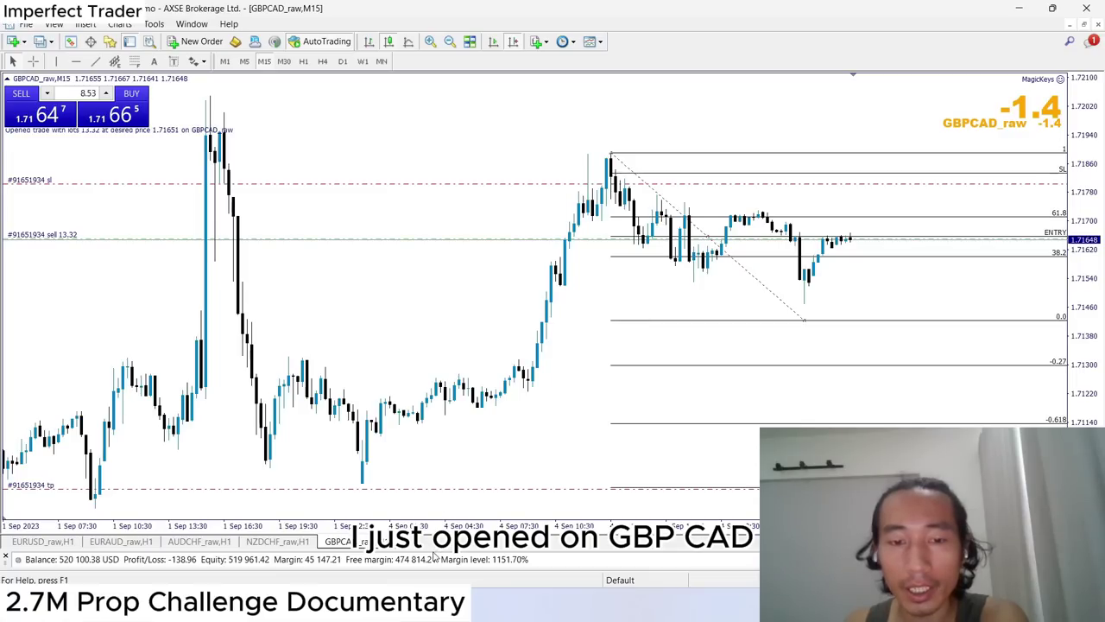
Enlarge the terminal area and limit the account history to a custom period covering the trades closed on 2023.09.04.
left_click_drag(436, 552, 486, 261)
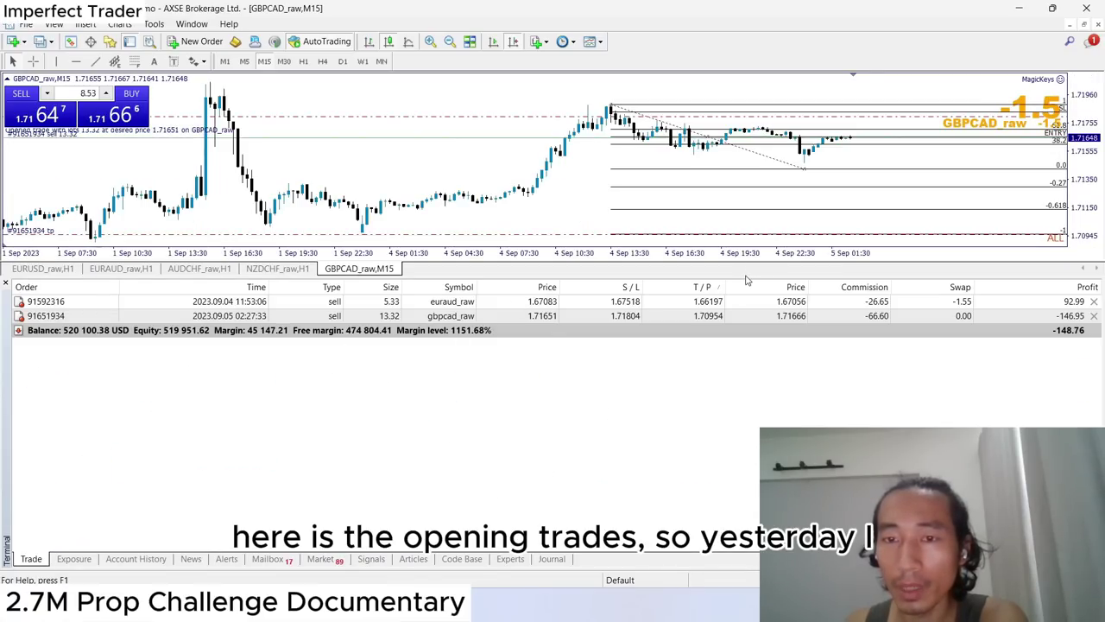
left_click_drag(747, 279, 747, 158)
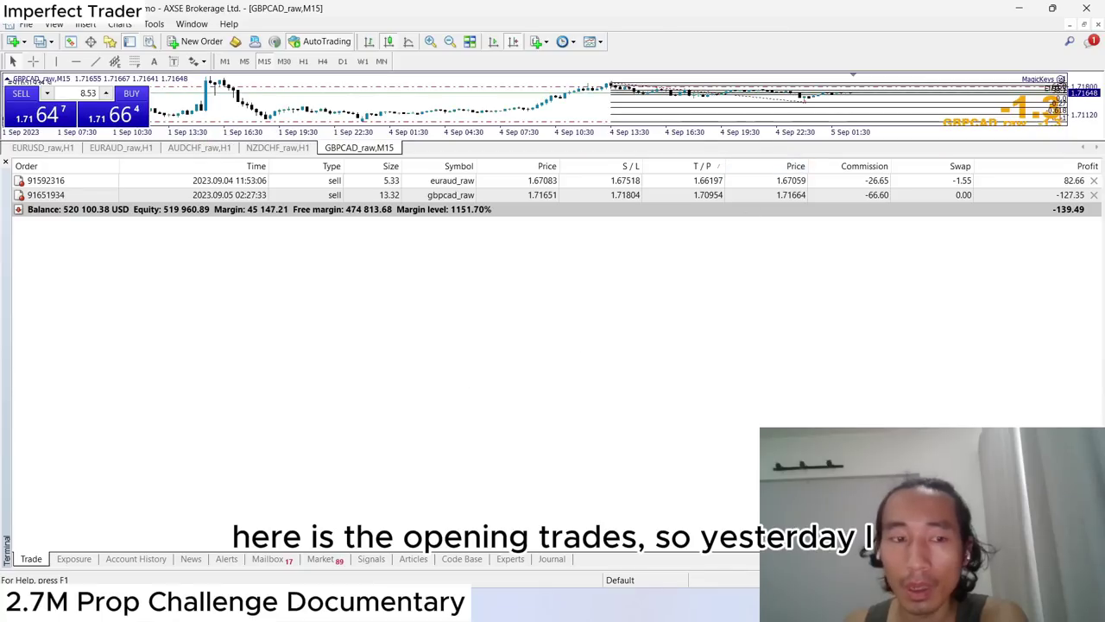
left_click(159, 558)
right_click(506, 268)
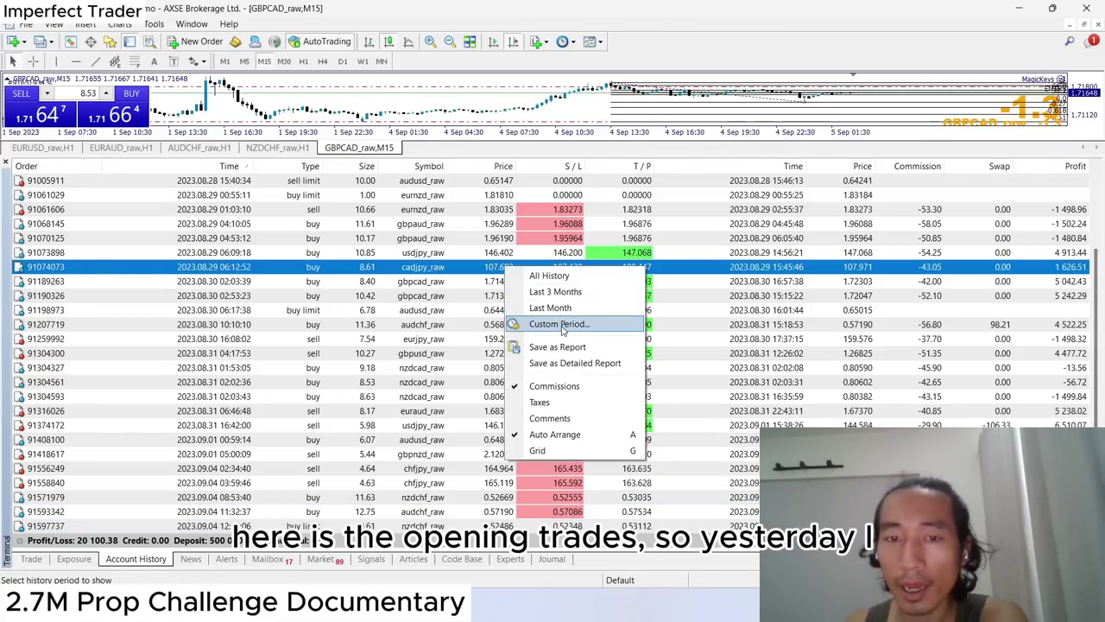
left_click(560, 325)
left_click(733, 282)
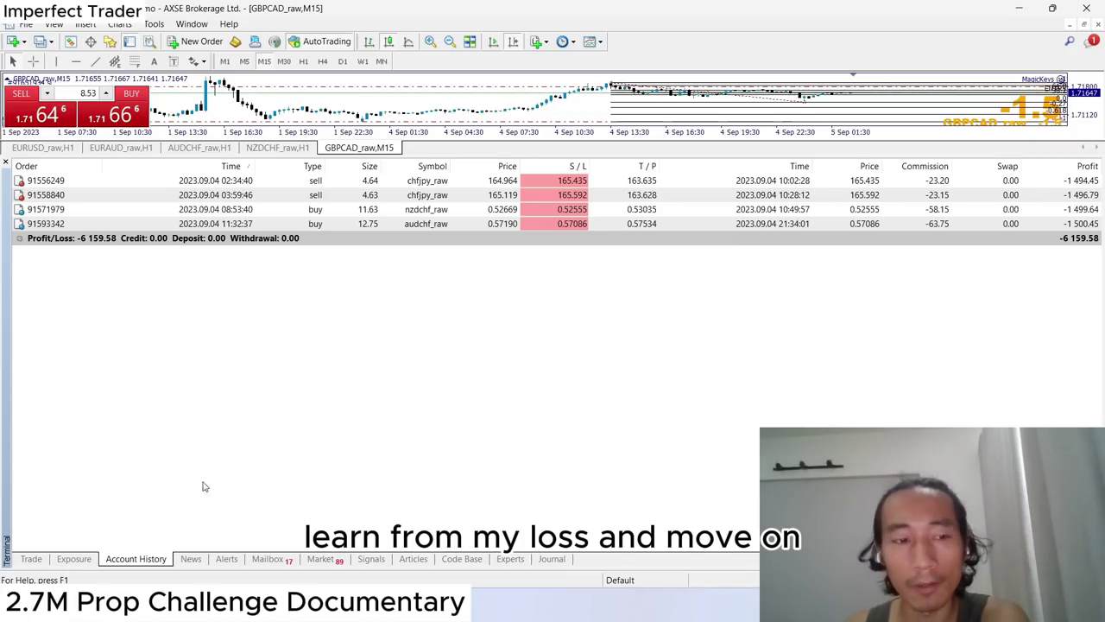
Review the open EURAUD and GBPCAD sell trades, and shrink the terminal to give the chart more room.
left_click(31, 559)
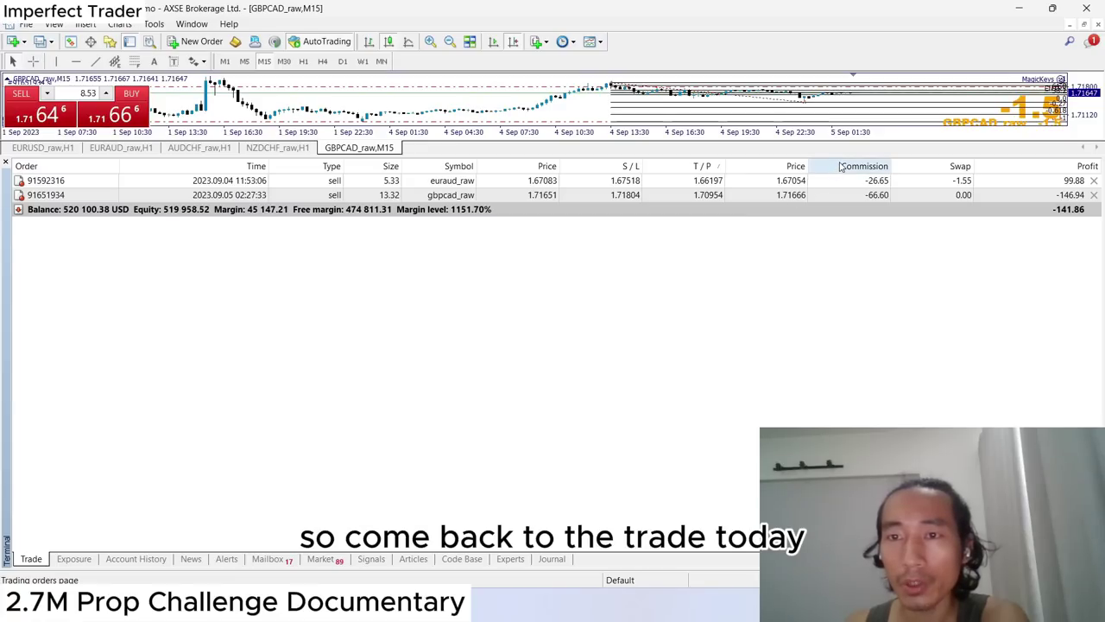
left_click(393, 182)
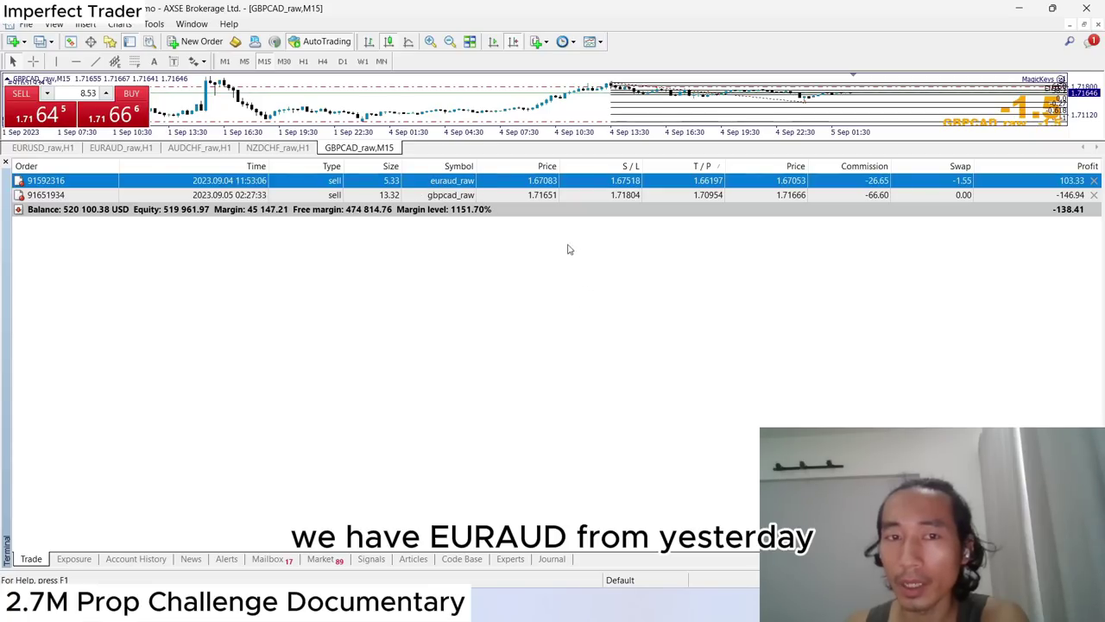
left_click(445, 198)
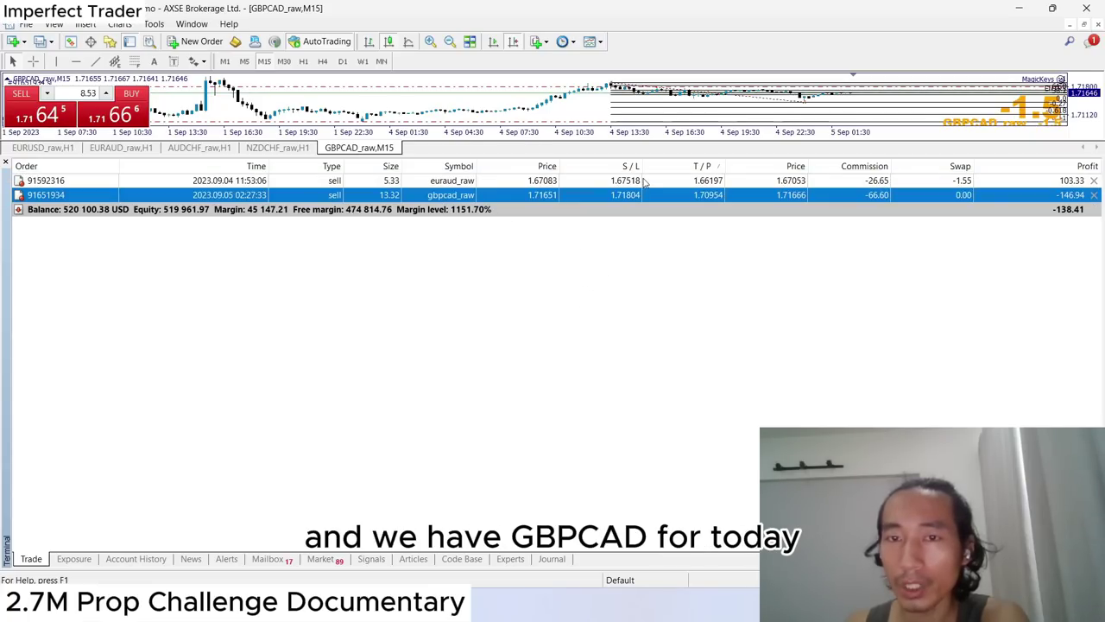
left_click_drag(673, 157, 681, 419)
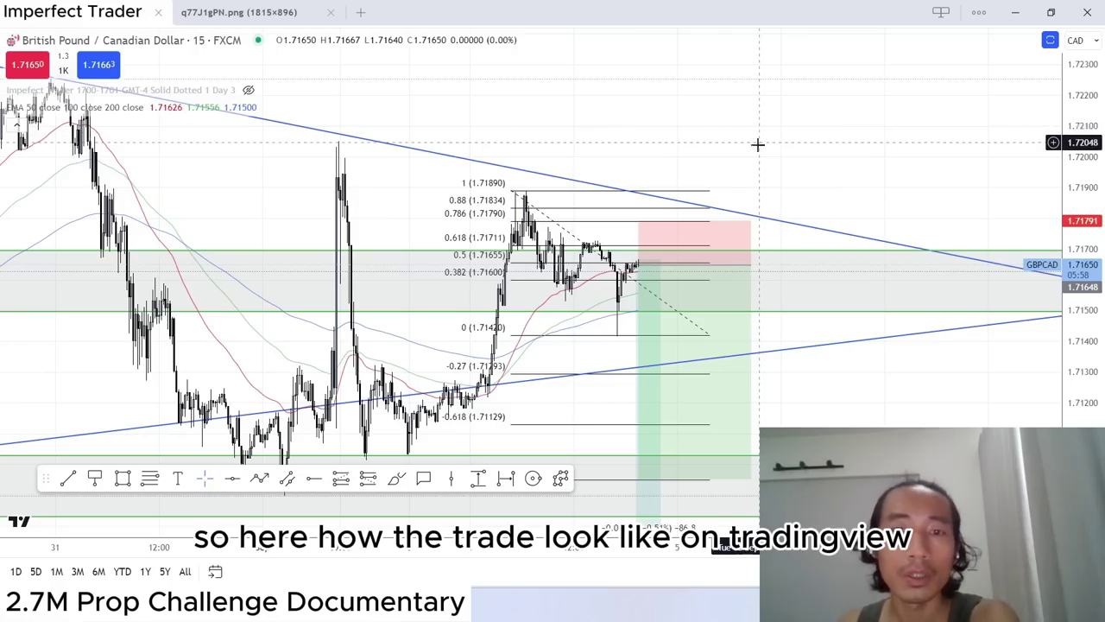
Switch to TradingView and move the entry of the short position on the GBPCAD 15-minute chart to 1.71643.
scroll(978, 193, "down", 5)
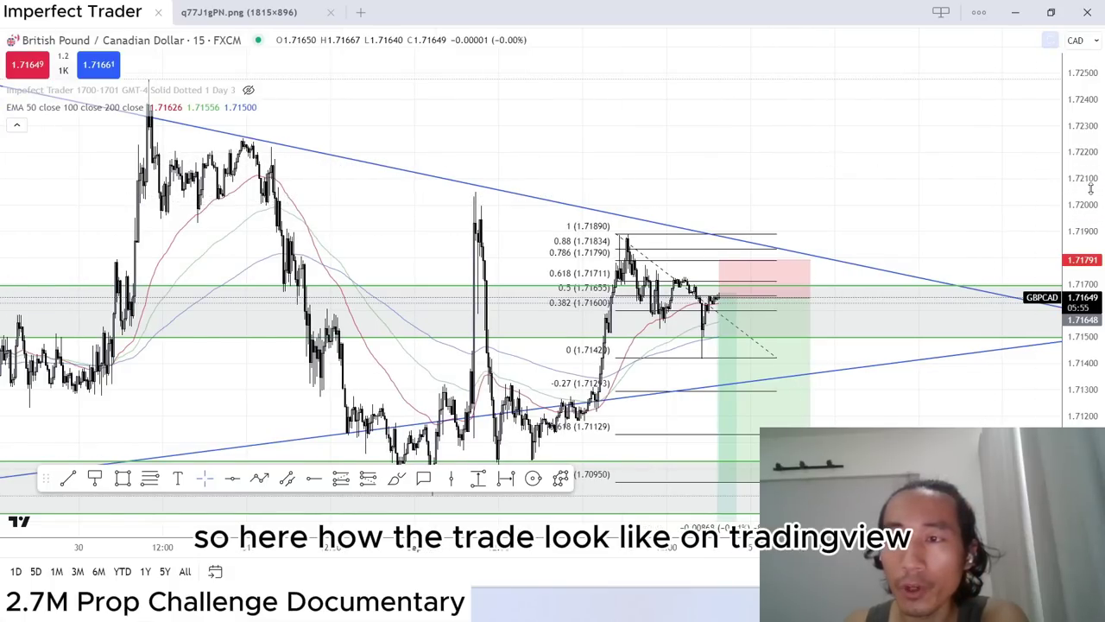
scroll(977, 155, "up", 2)
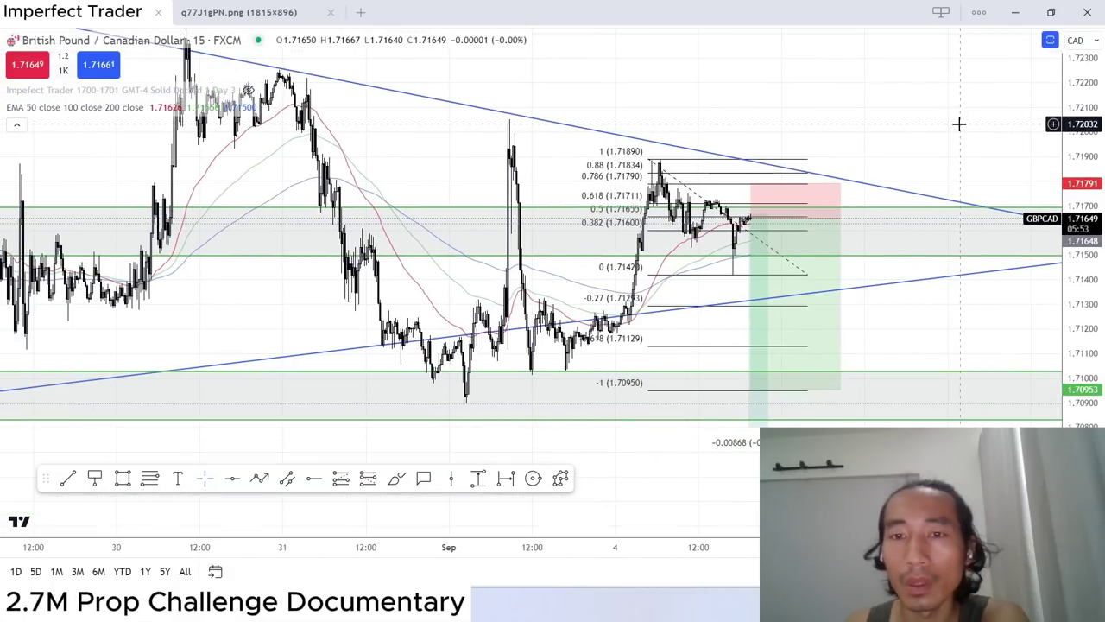
left_click_drag(475, 186, 289, 170)
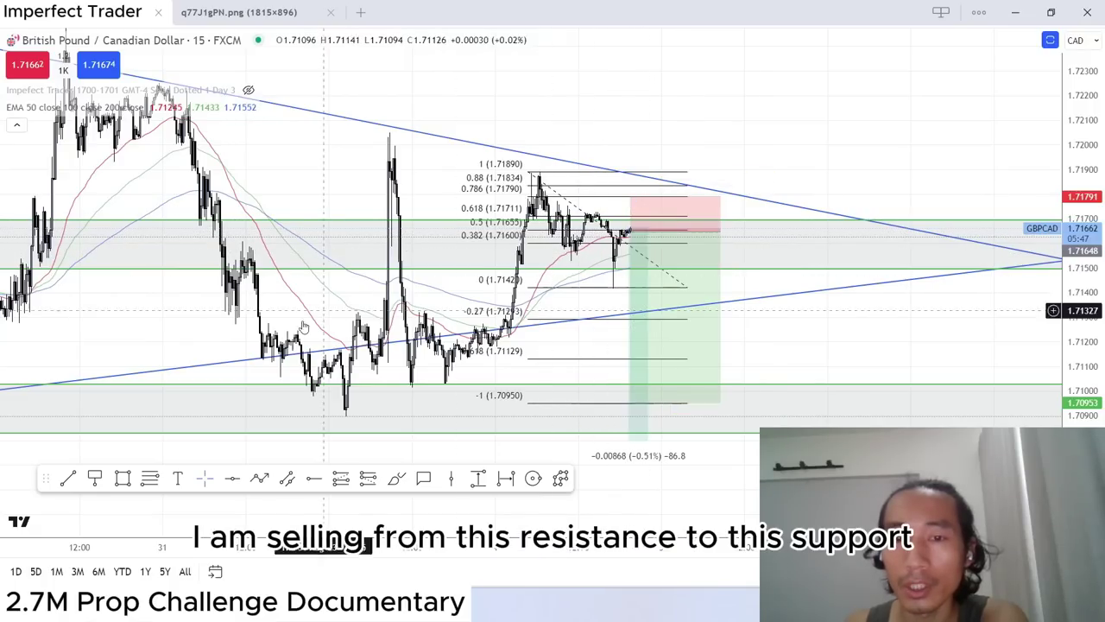
mouse_move(681, 341)
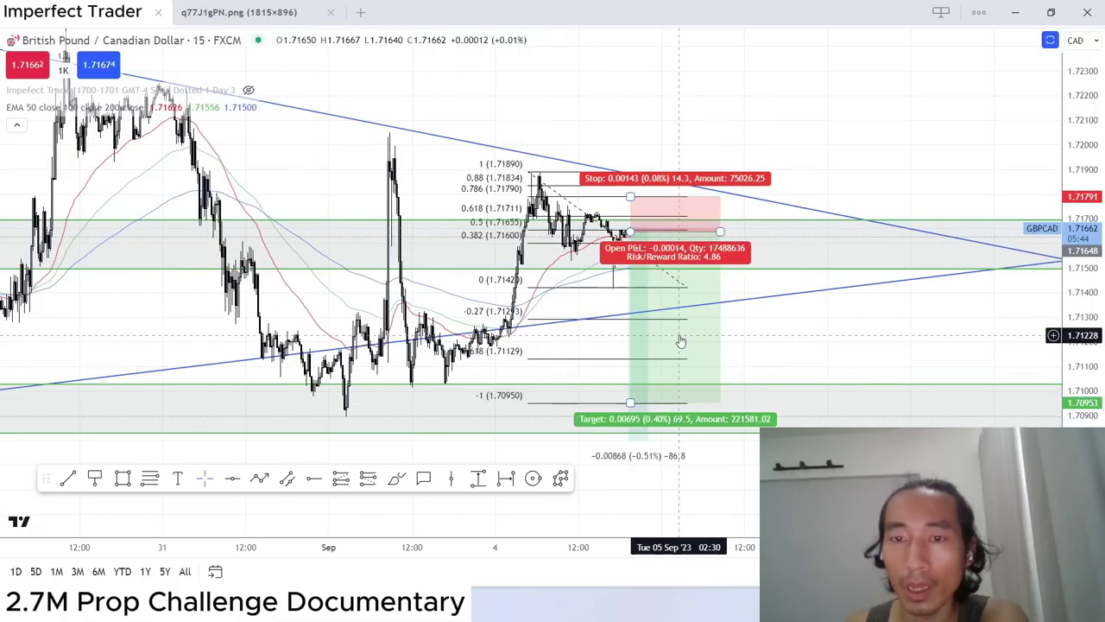
scroll(847, 337, "left", 5)
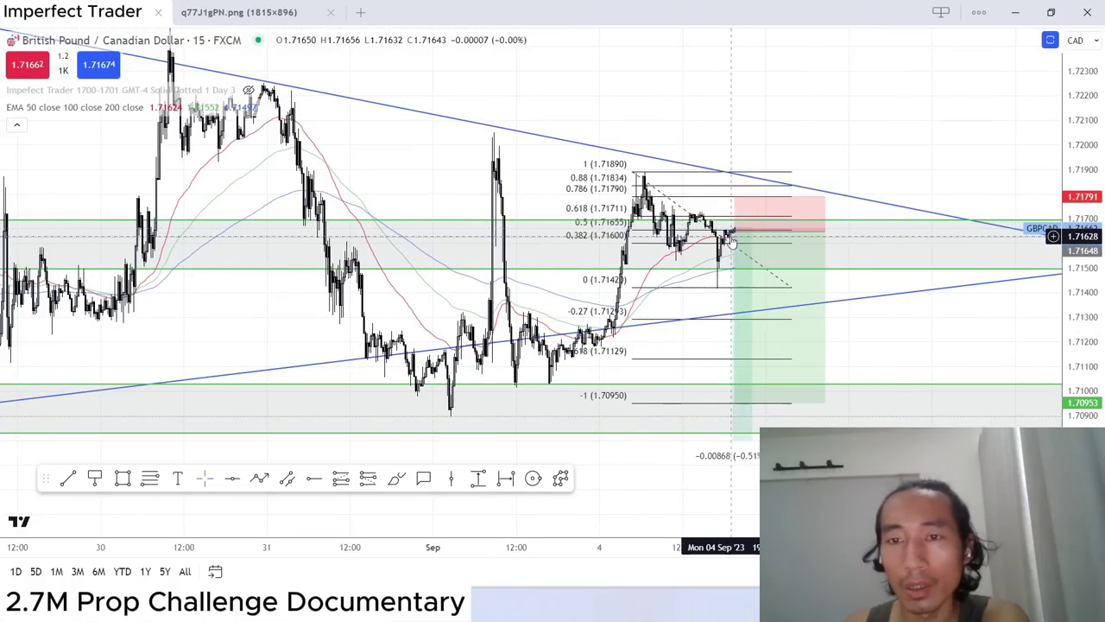
left_click_drag(733, 234, 734, 236)
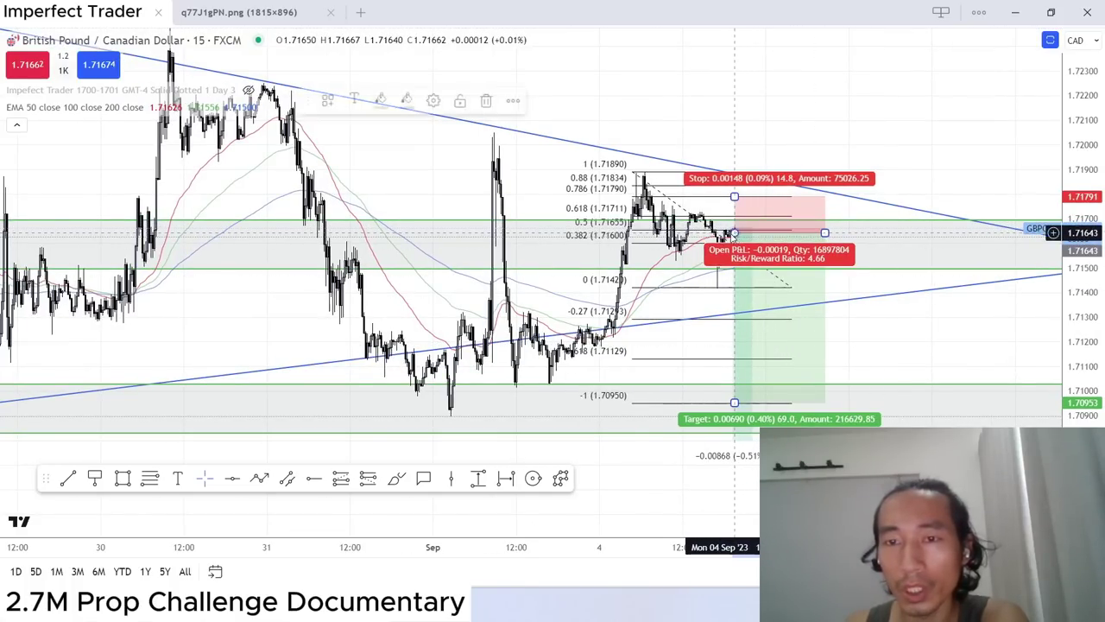
left_click(530, 178)
left_click(734, 197)
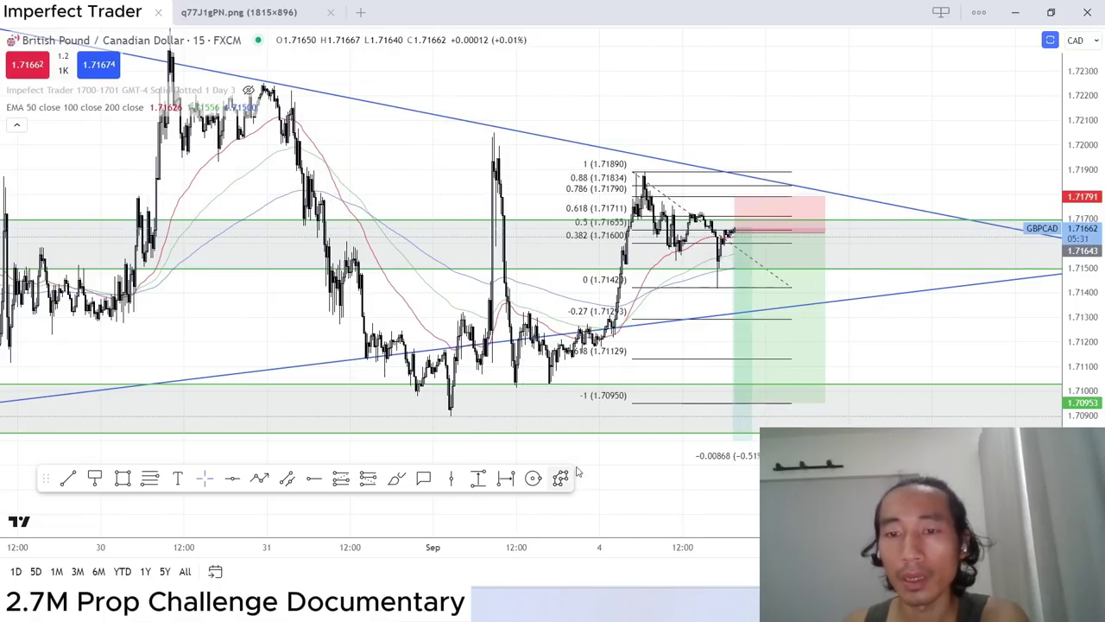
Examine the trendlines and the support and resistance zones around the GBPCAD short position.
scroll(736, 399, "down", 3)
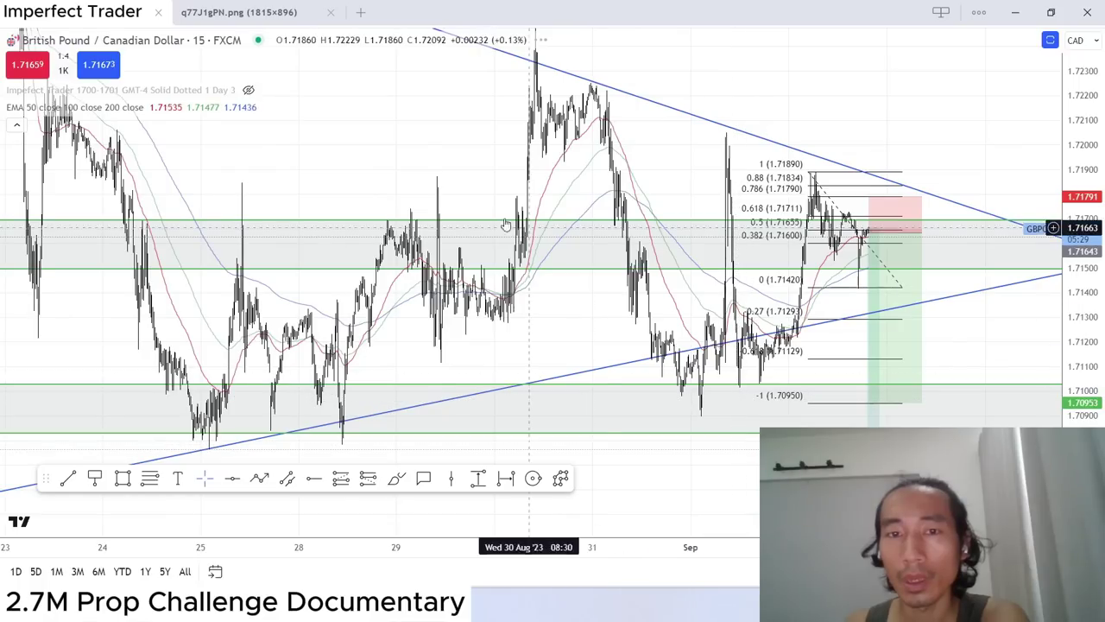
scroll(372, 149, "up", 3)
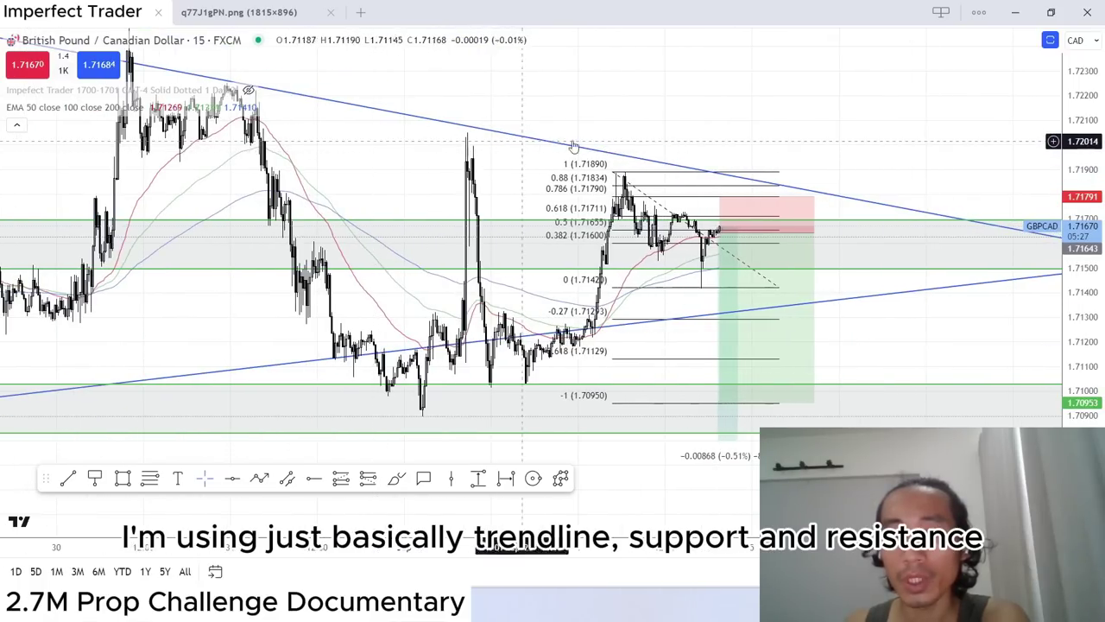
left_click_drag(1081, 232, 817, 139)
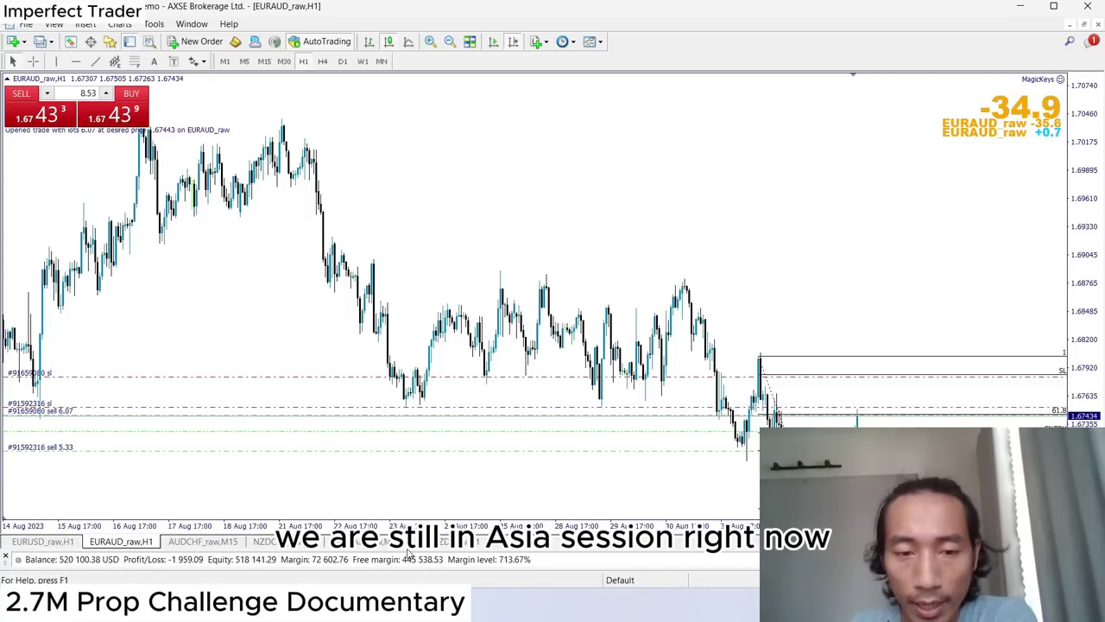
Switch to MetaTrader, enlarge the terminal and review the open EURAUD, EURNZD and GBPCAD trades one by one.
left_click_drag(406, 554, 461, 145)
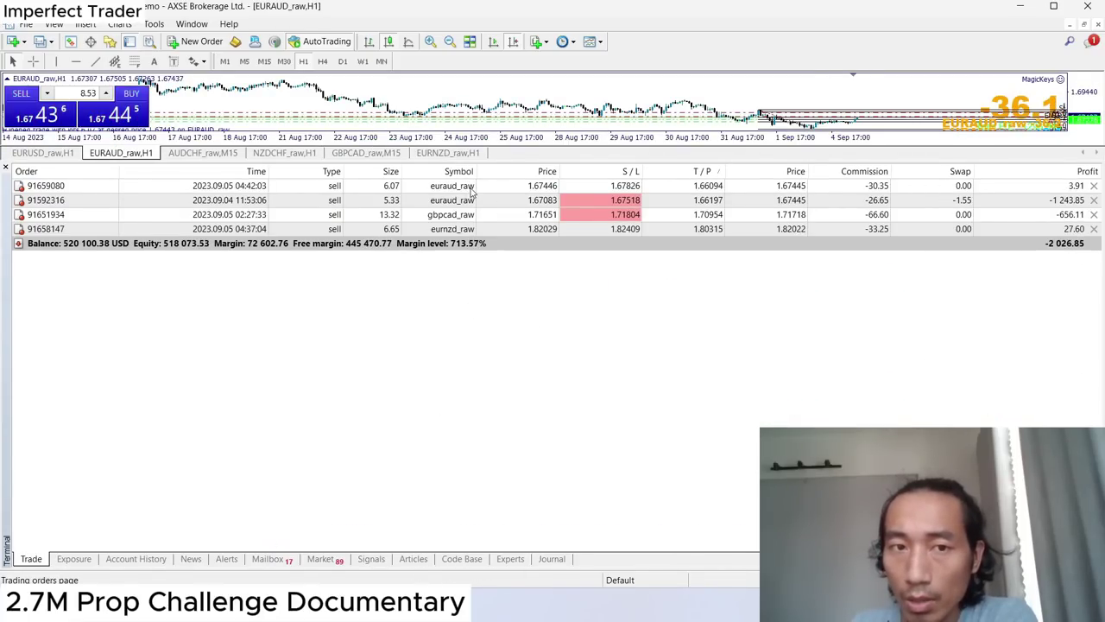
left_click(471, 190)
left_click(465, 200)
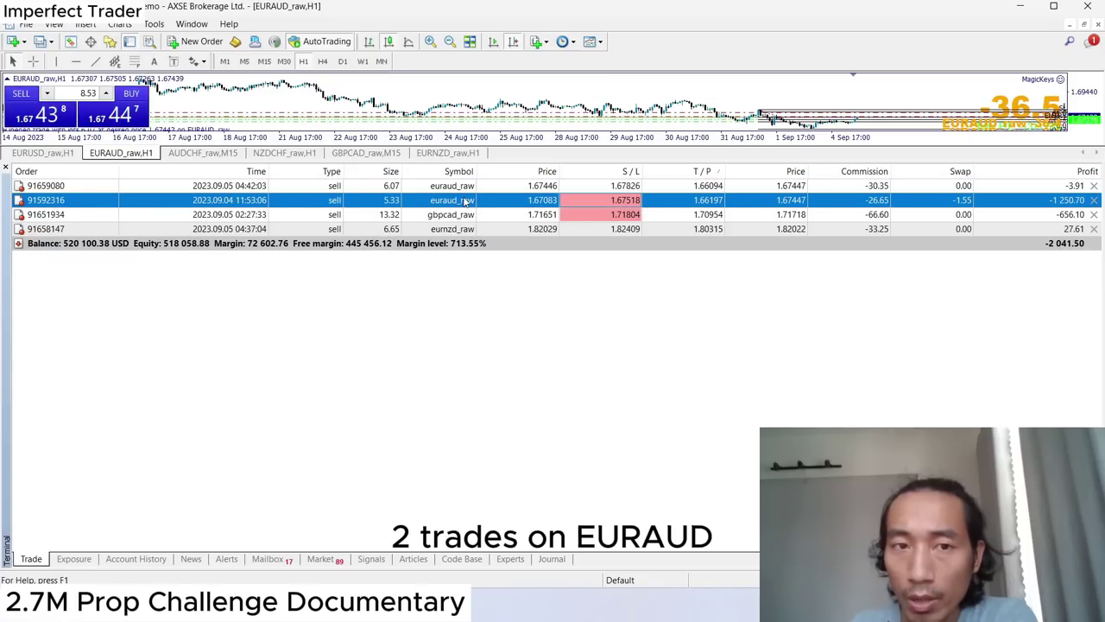
left_click(482, 189)
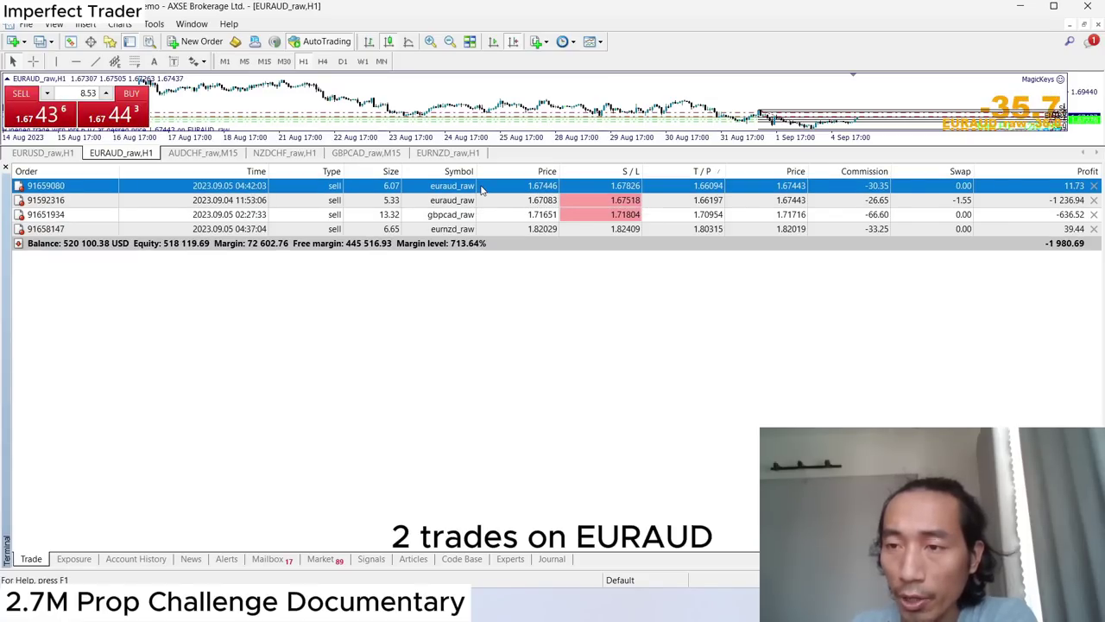
left_click(456, 228)
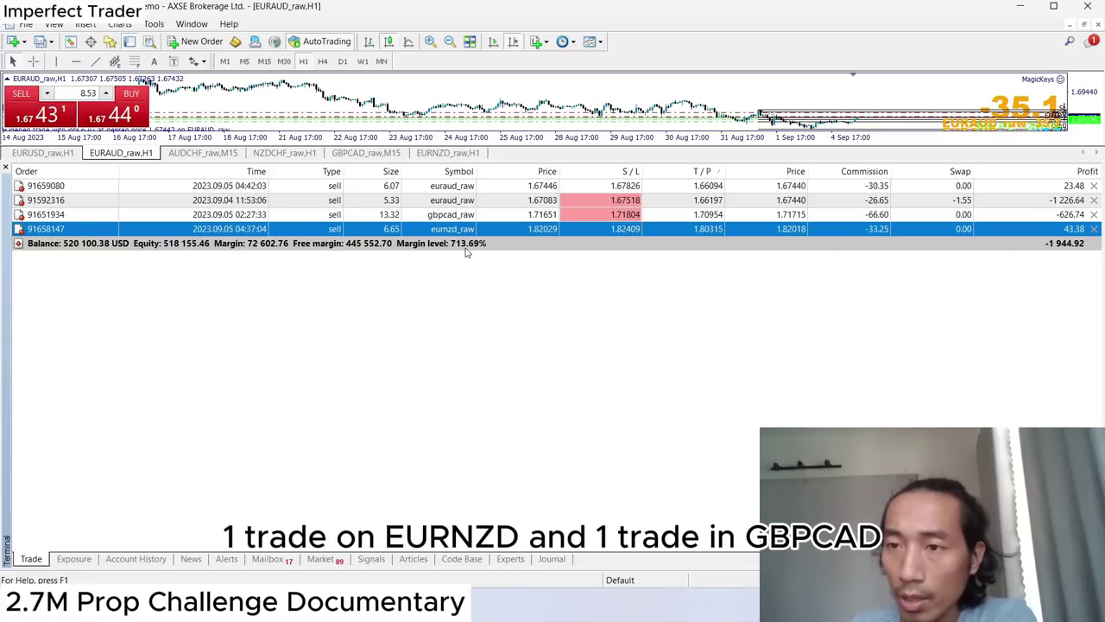
left_click(473, 216)
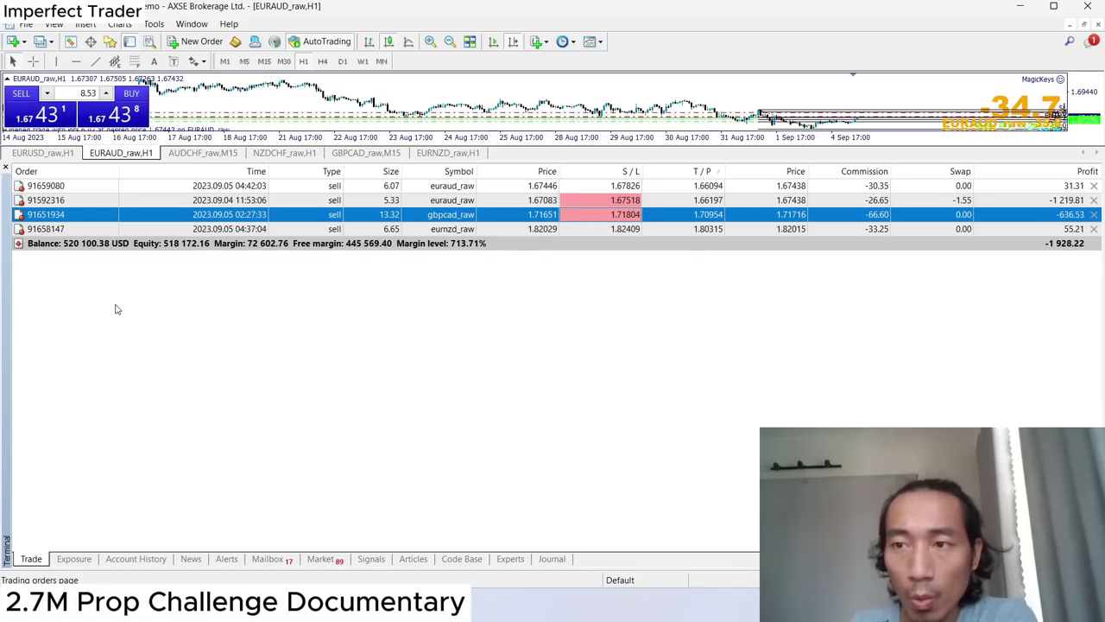
left_click(958, 200)
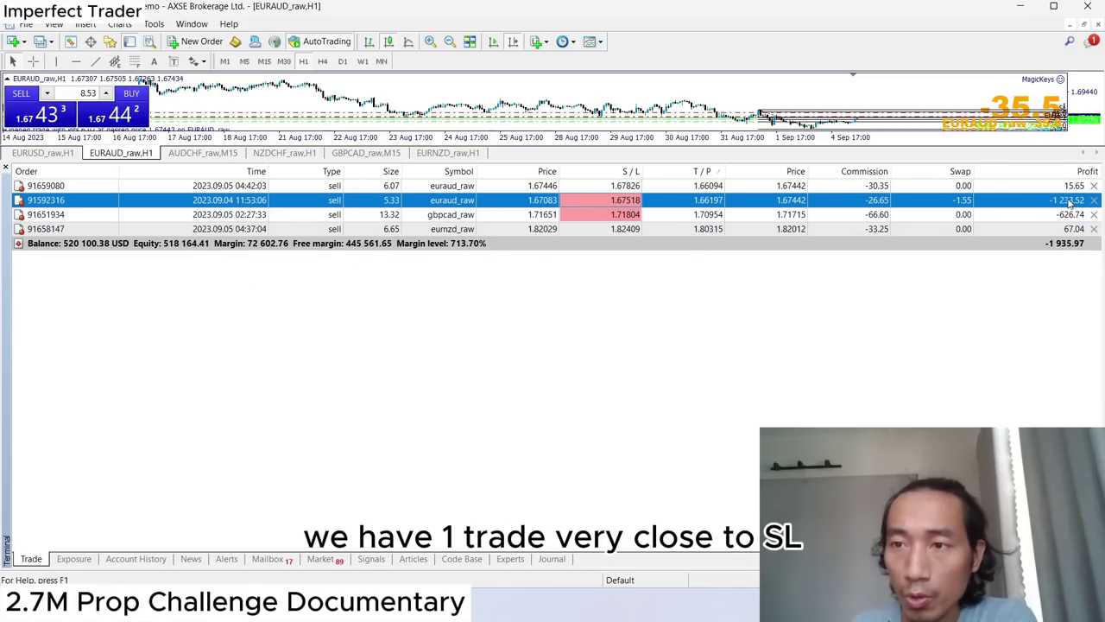
Check the account history for the NZDCHF buy limit order, return to the open trades and restore the chart's height.
left_click(134, 559)
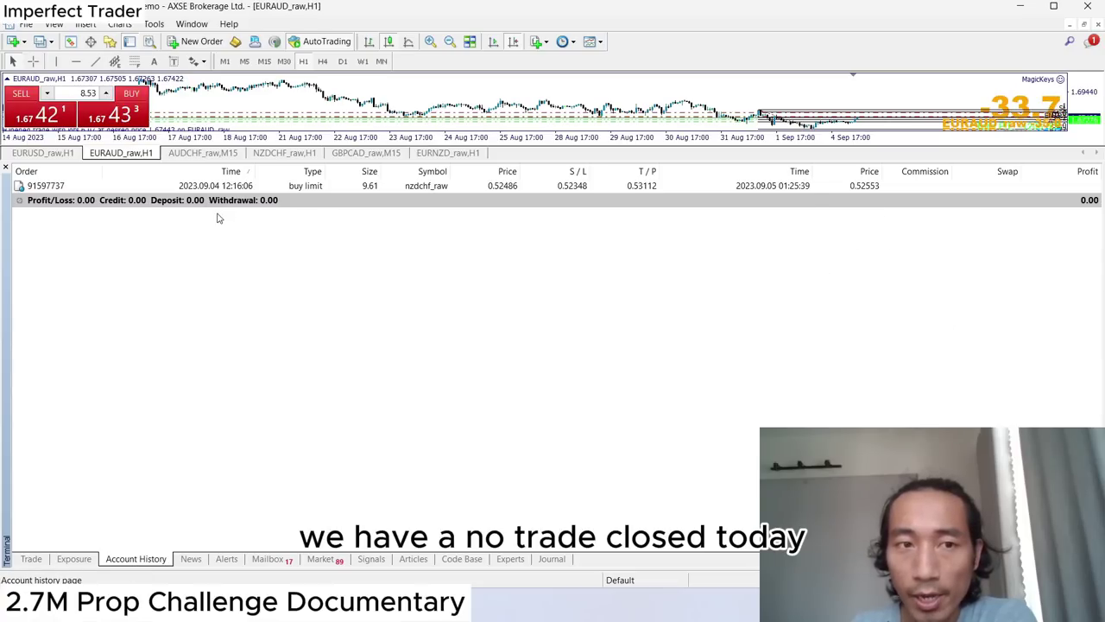
left_click(328, 188)
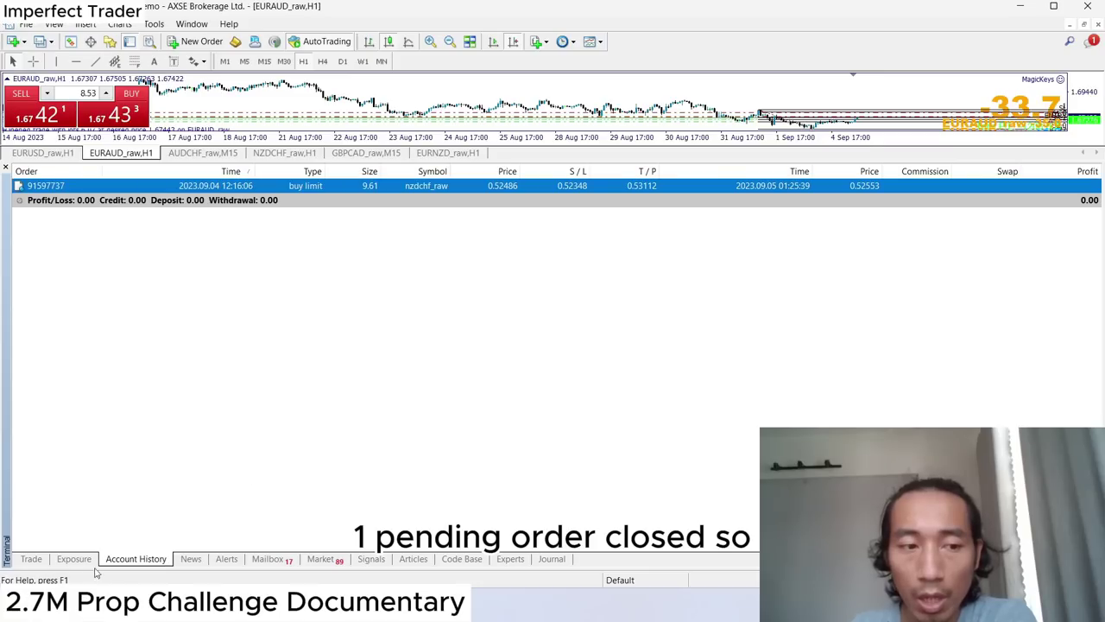
left_click(33, 559)
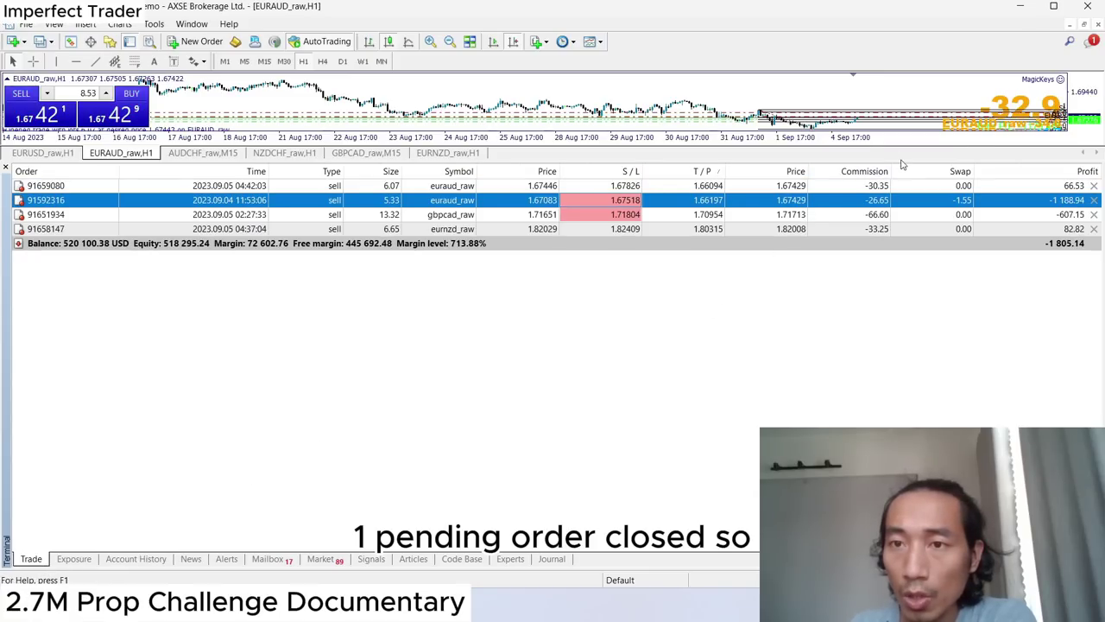
left_click_drag(898, 160, 898, 551)
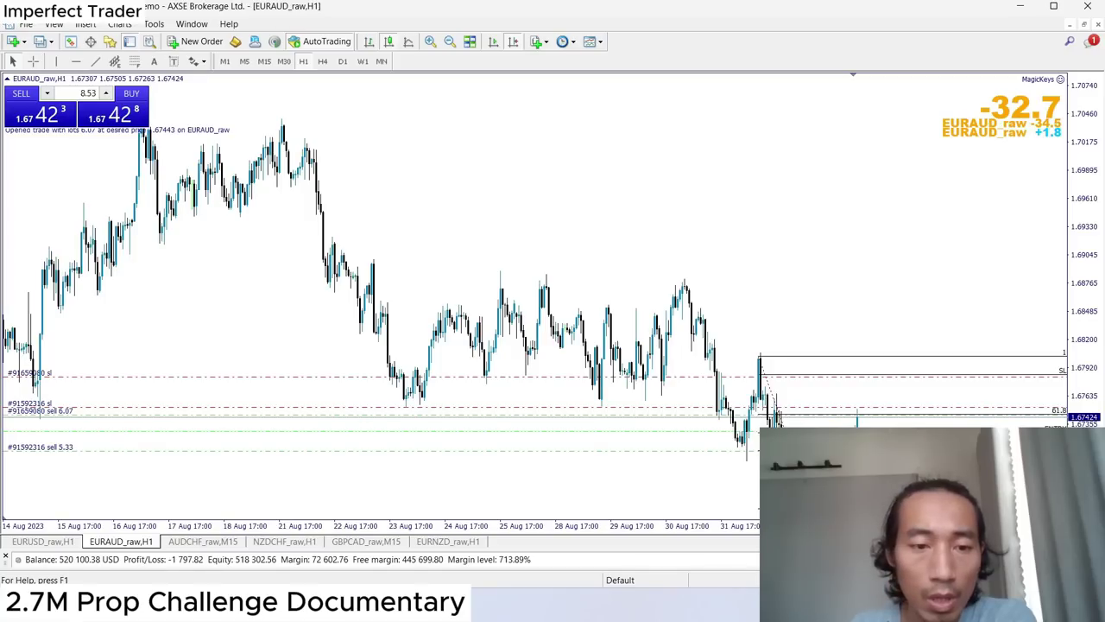
Show the EURNZD H1 chart in MetaTrader, and examine the GBPCAD short position closely in TradingView.
left_click(448, 541)
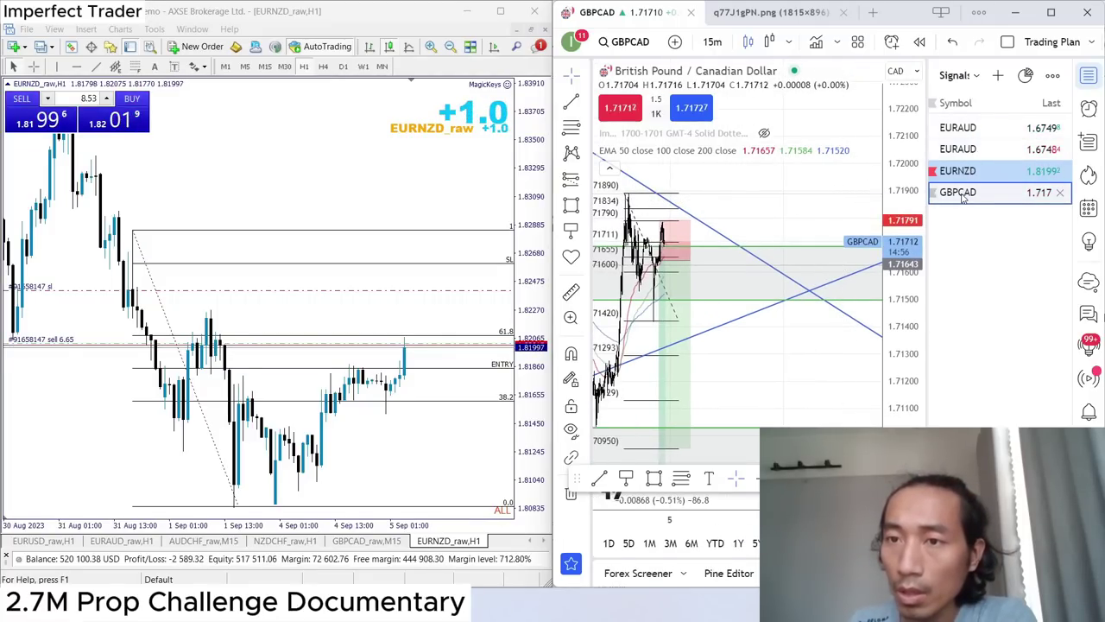
scroll(851, 352, "up", 4)
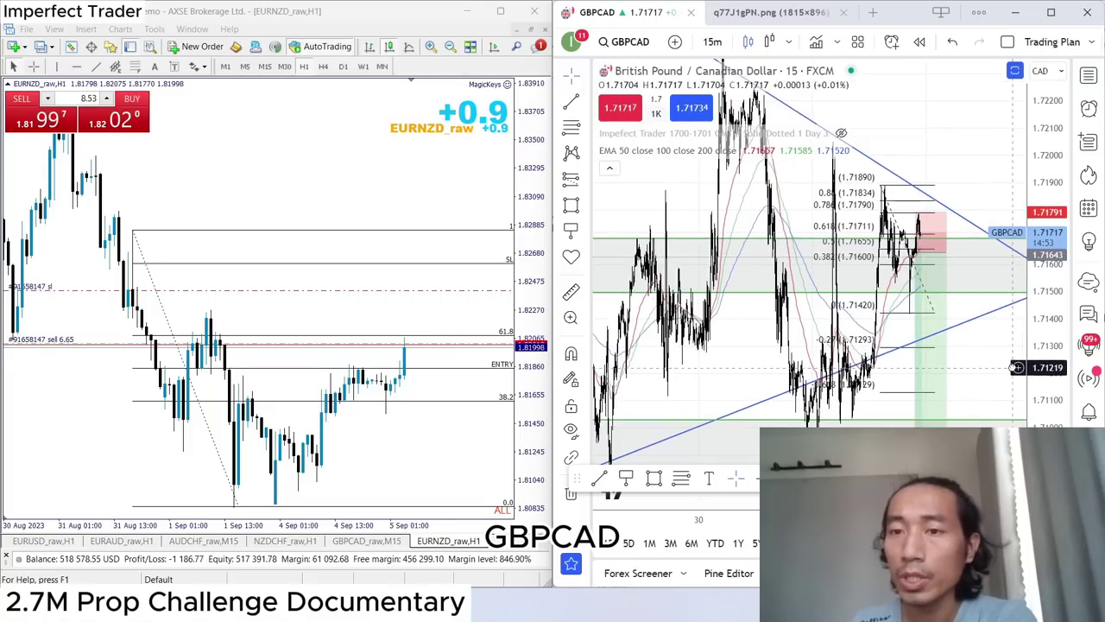
scroll(898, 358, "up", 3)
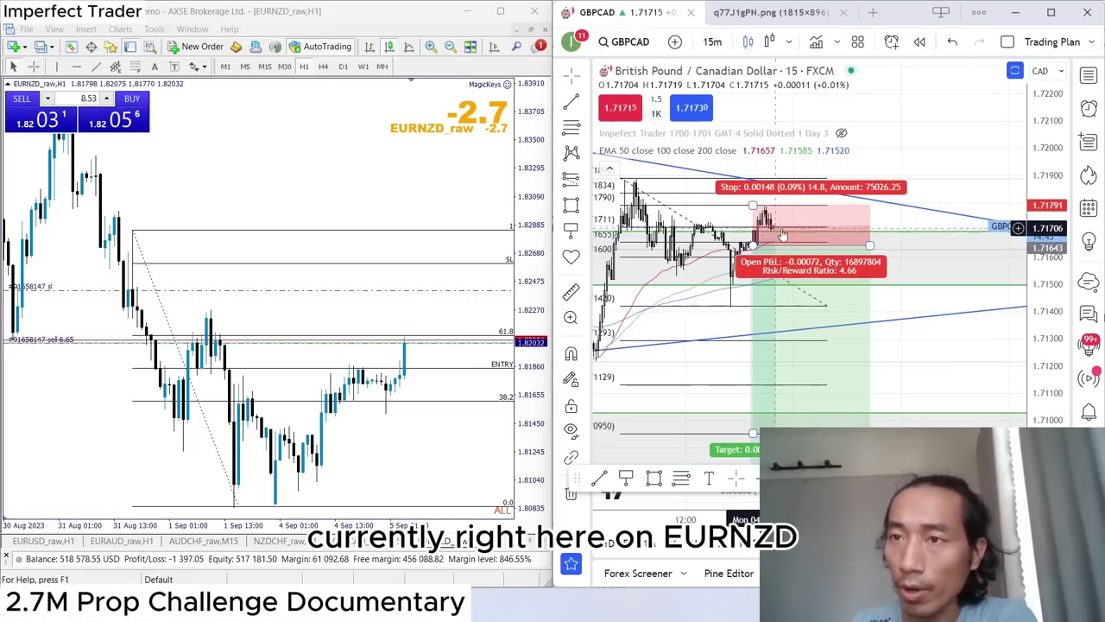
Load EURNZD from the TradingView watchlist, set its timeframe to 1 hour and examine the short position down to the -0.27 Fibonacci extension.
left_click(1089, 76)
left_click(962, 170)
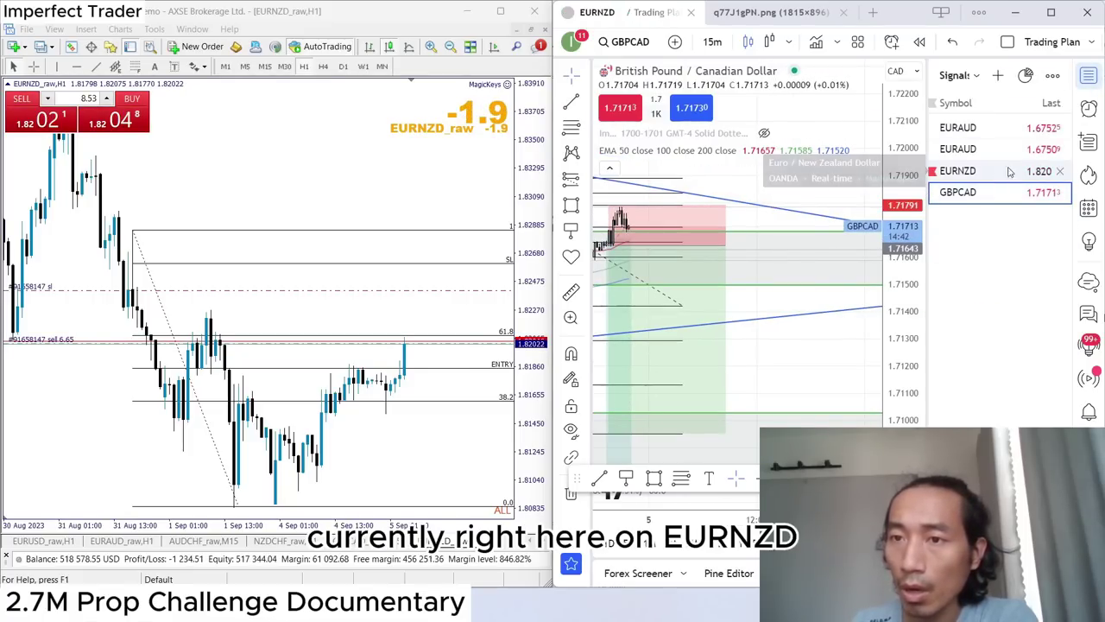
left_click_drag(1042, 200, 1043, 259)
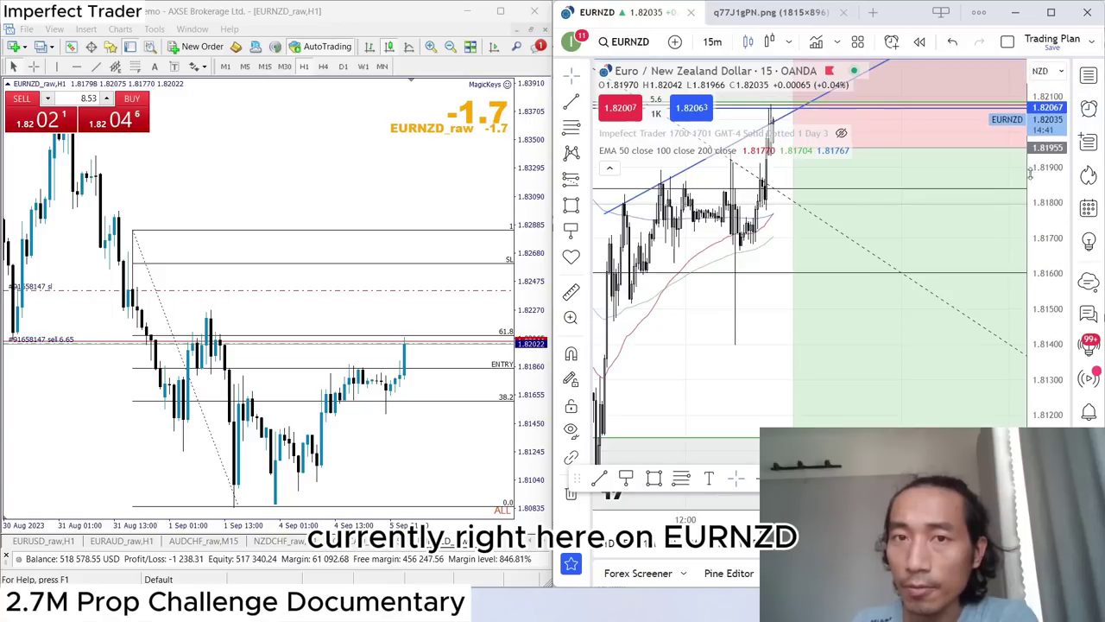
left_click(713, 42)
left_click(719, 371)
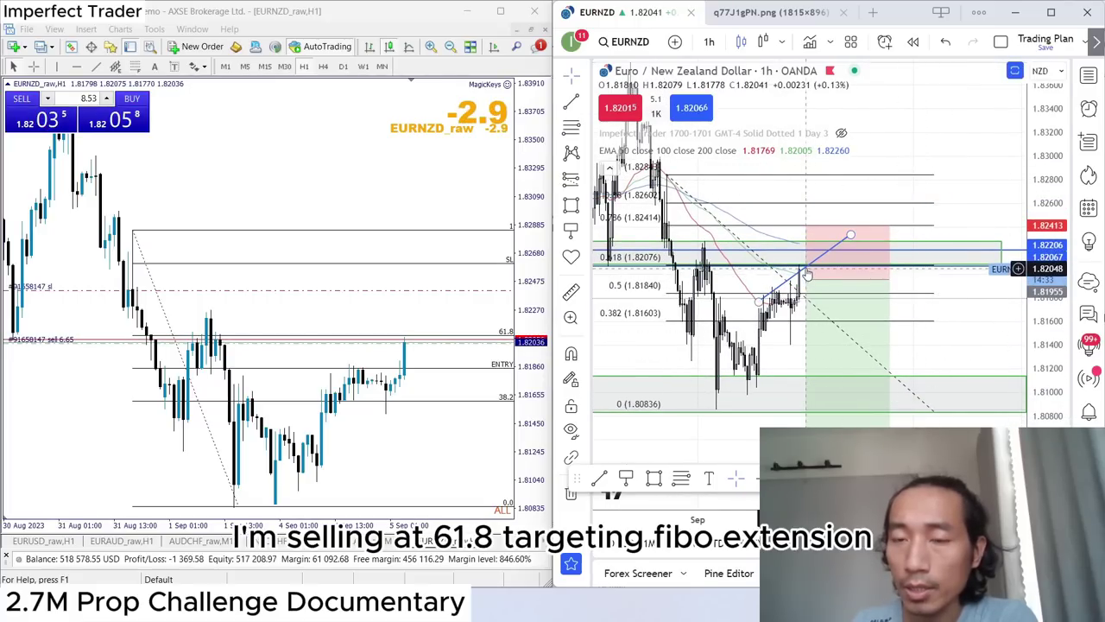
scroll(784, 355, "down", 3)
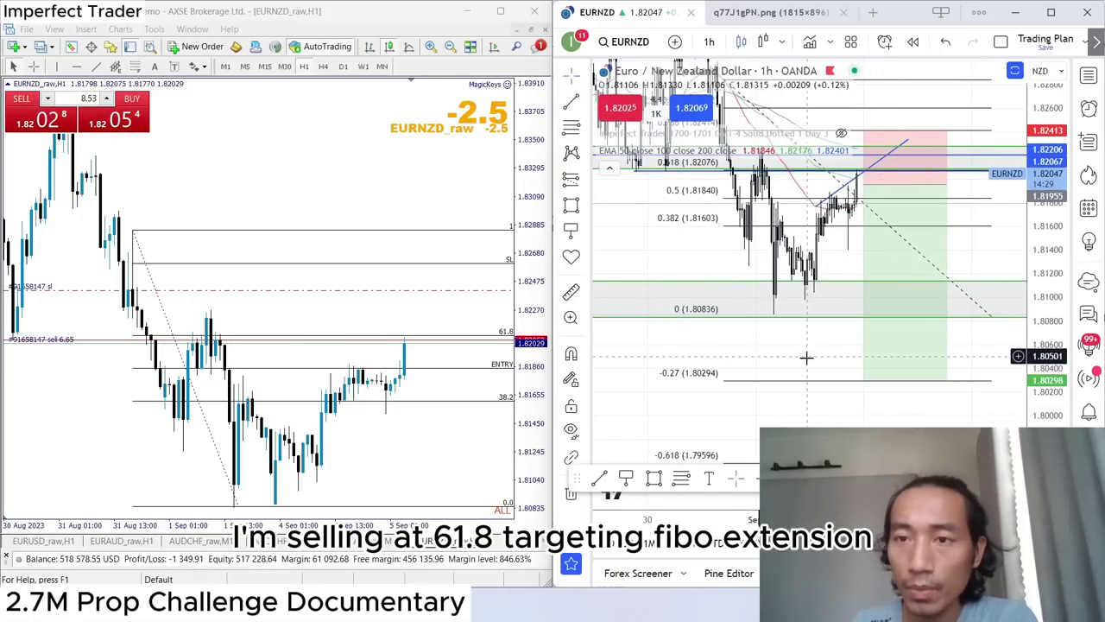
Leave the EURNZD chart and load the FXCM version of EURAUD from the TradingView watchlist, keeping the watchlist closed.
left_click_drag(808, 358, 808, 440)
left_click(1088, 75)
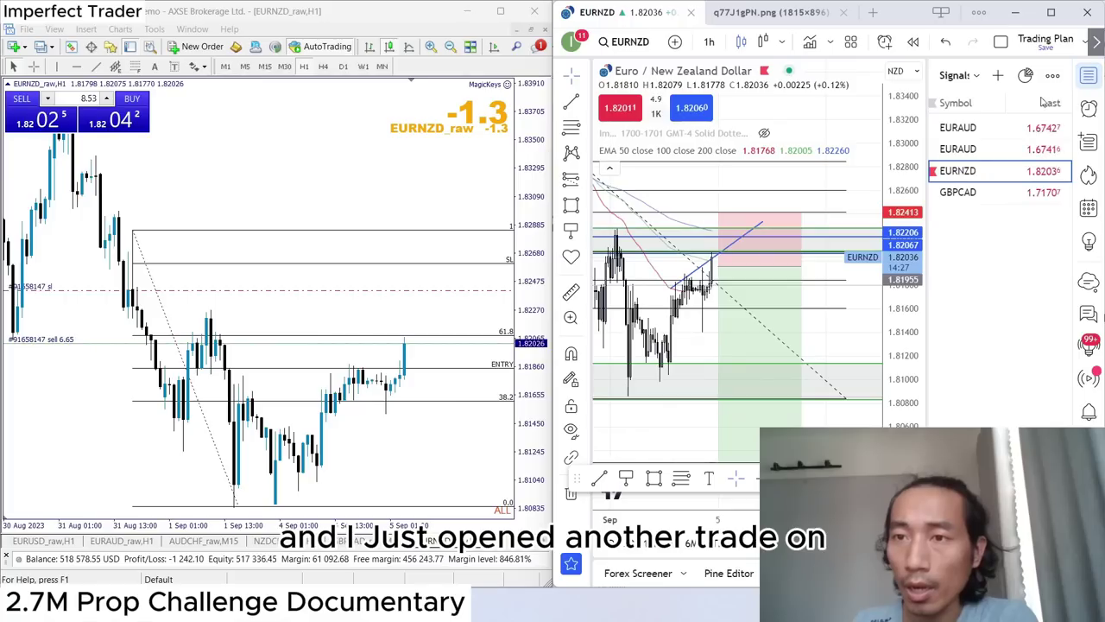
left_click(1003, 130)
left_click(1088, 75)
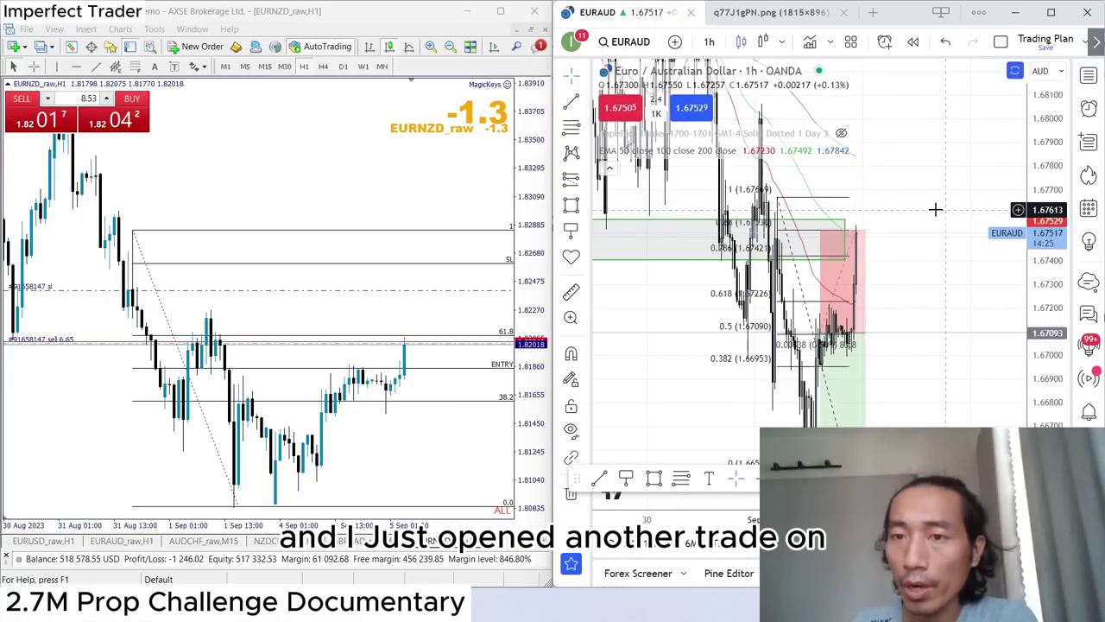
left_click(1088, 75)
left_click(984, 151)
left_click(1088, 75)
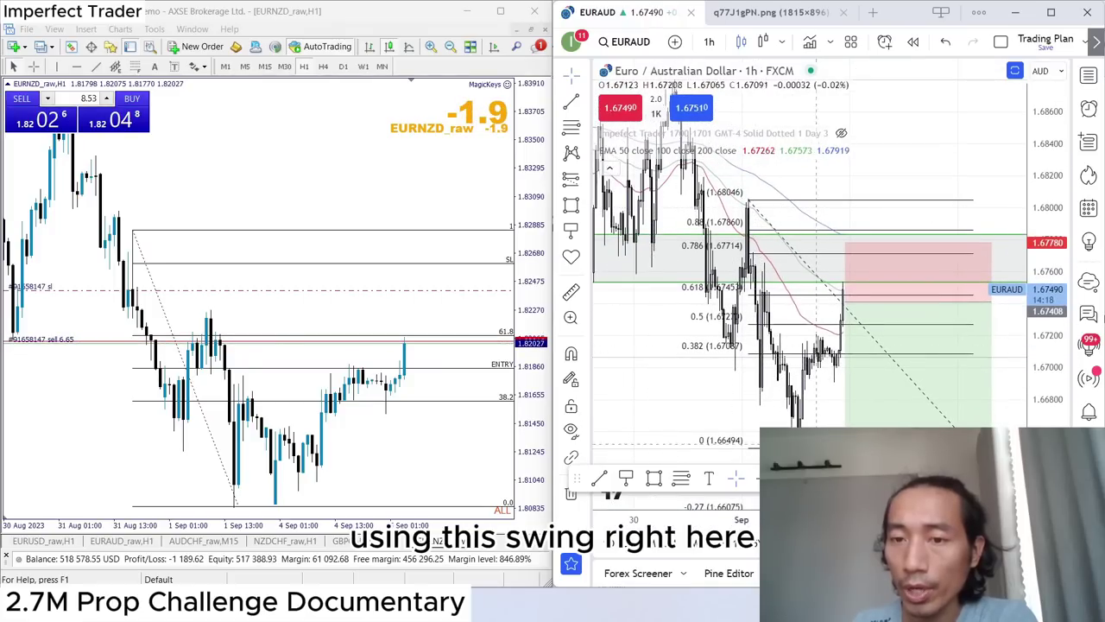
Examine the EURAUD short position on the 1-hour chart, from the 0.618 retracement and resistance zone down to the -0.27 Fibonacci extension.
scroll(730, 319, "down", 3)
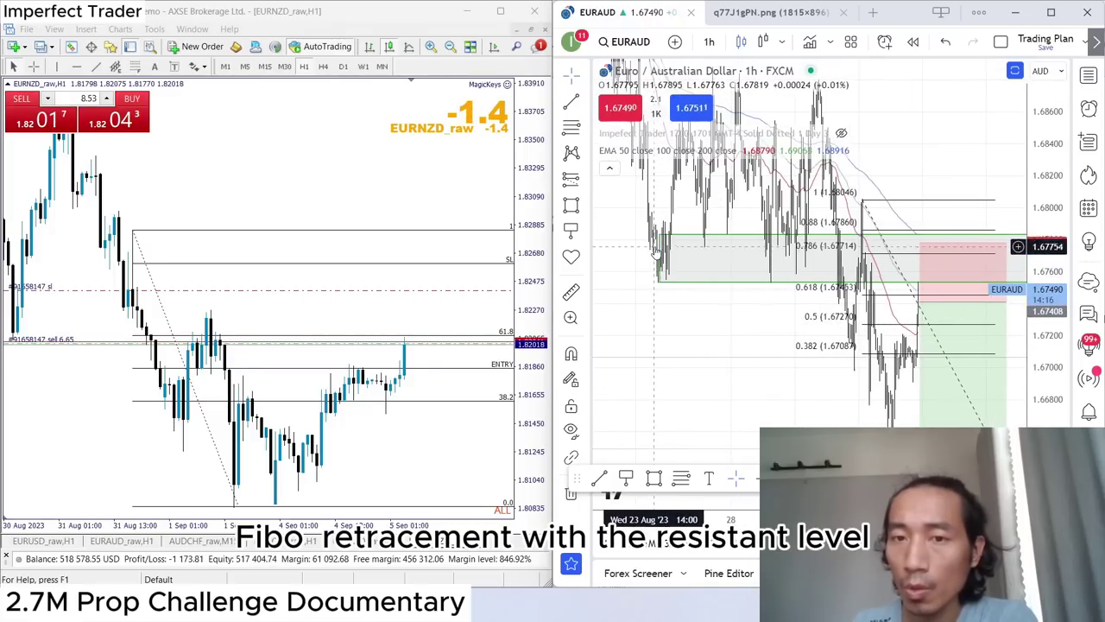
scroll(731, 345, "up", 3)
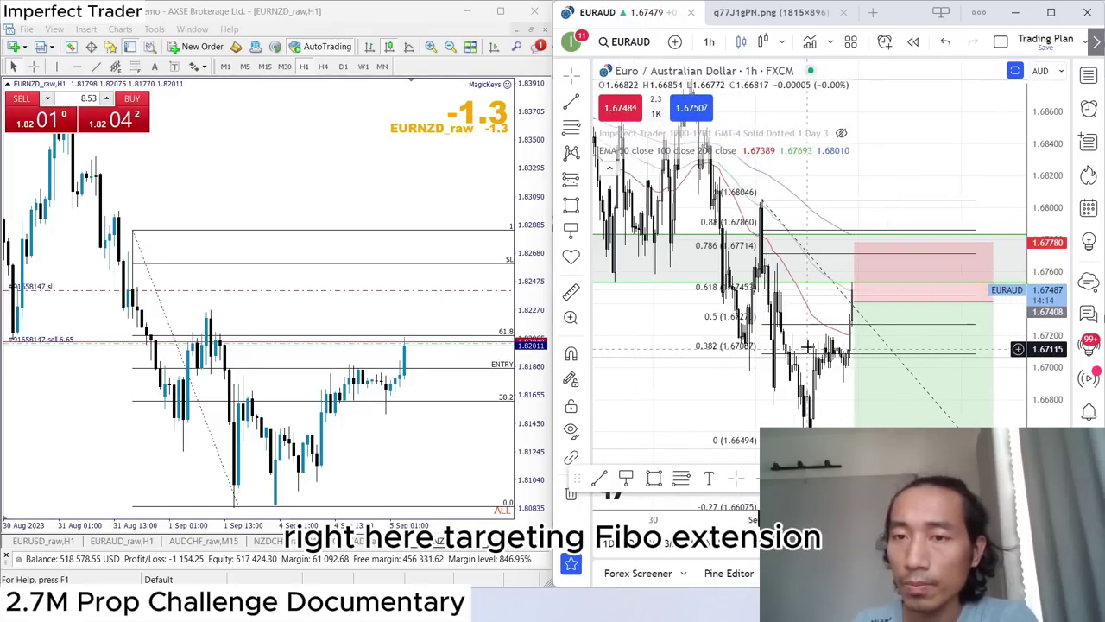
left_click_drag(752, 421, 821, 249)
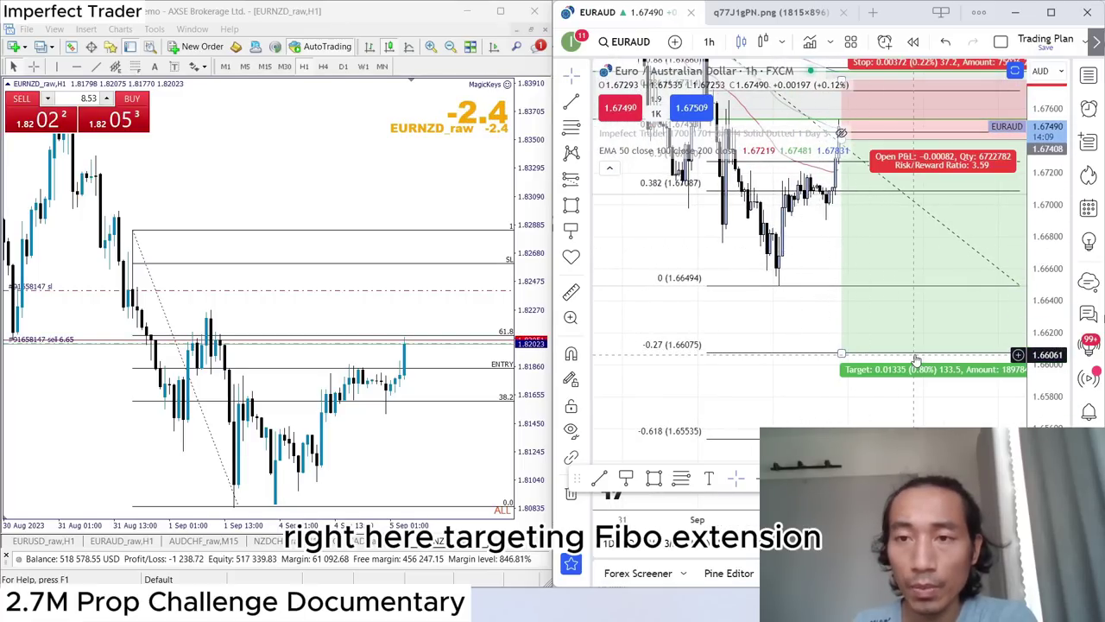
left_click_drag(743, 266, 734, 375)
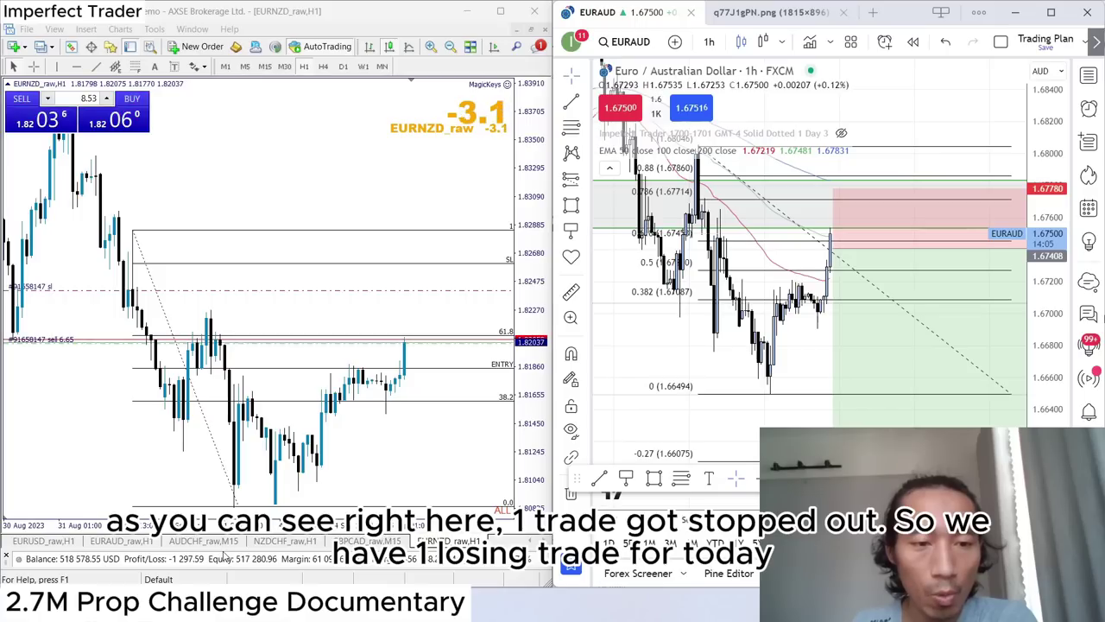
Enlarge the MetaTrader terminal, check the account history for the closed EURAUD sell, and return to the open trades.
left_click_drag(226, 551, 207, 282)
left_click(133, 558)
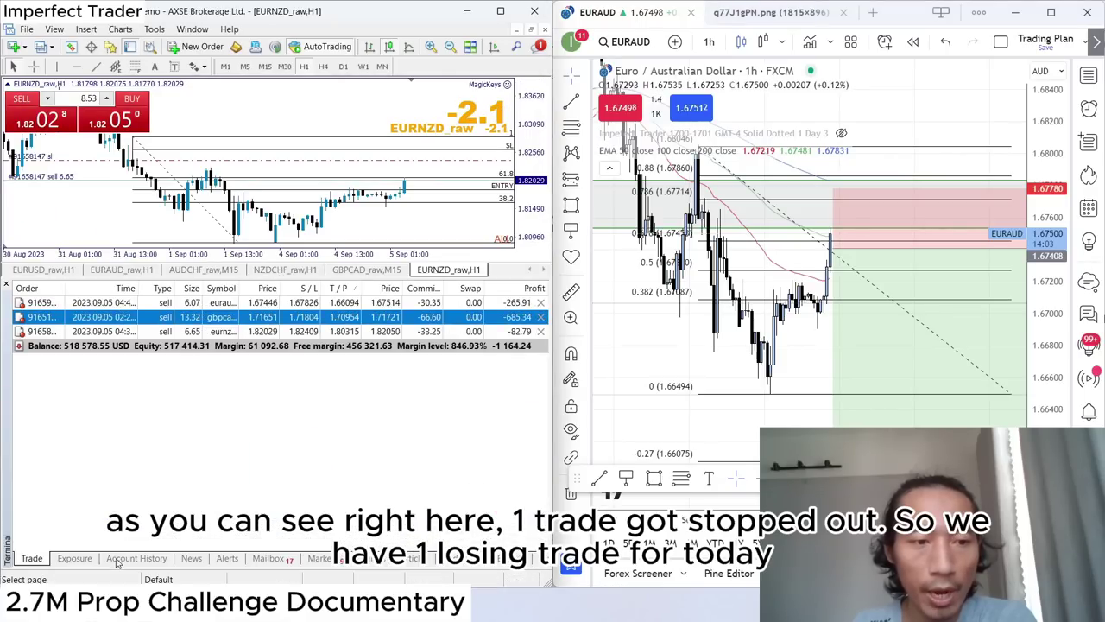
left_click(285, 318)
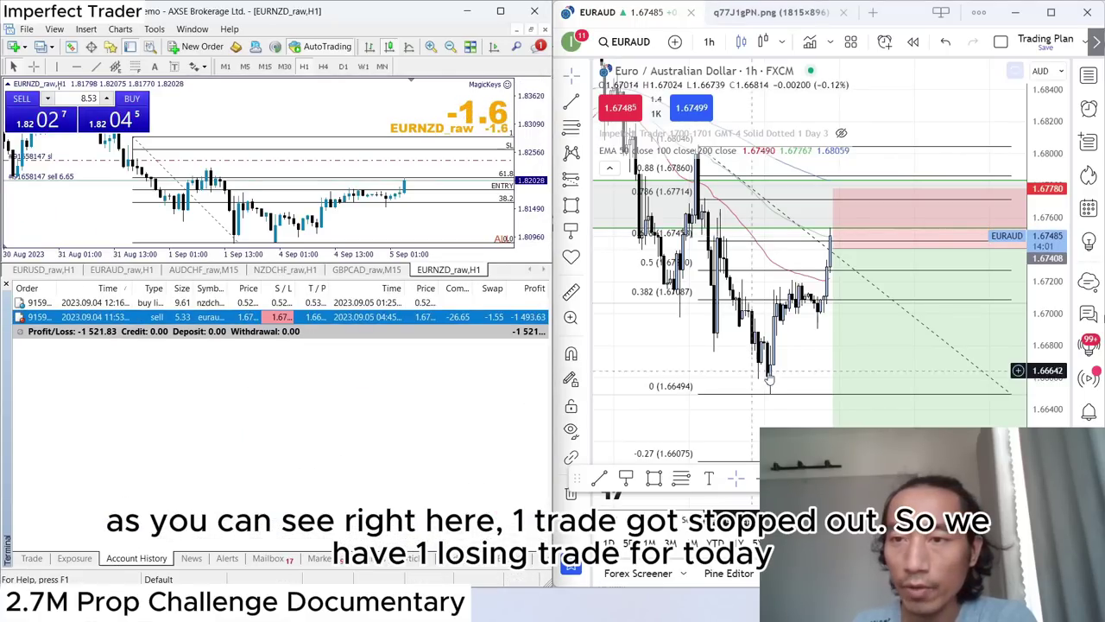
left_click(31, 558)
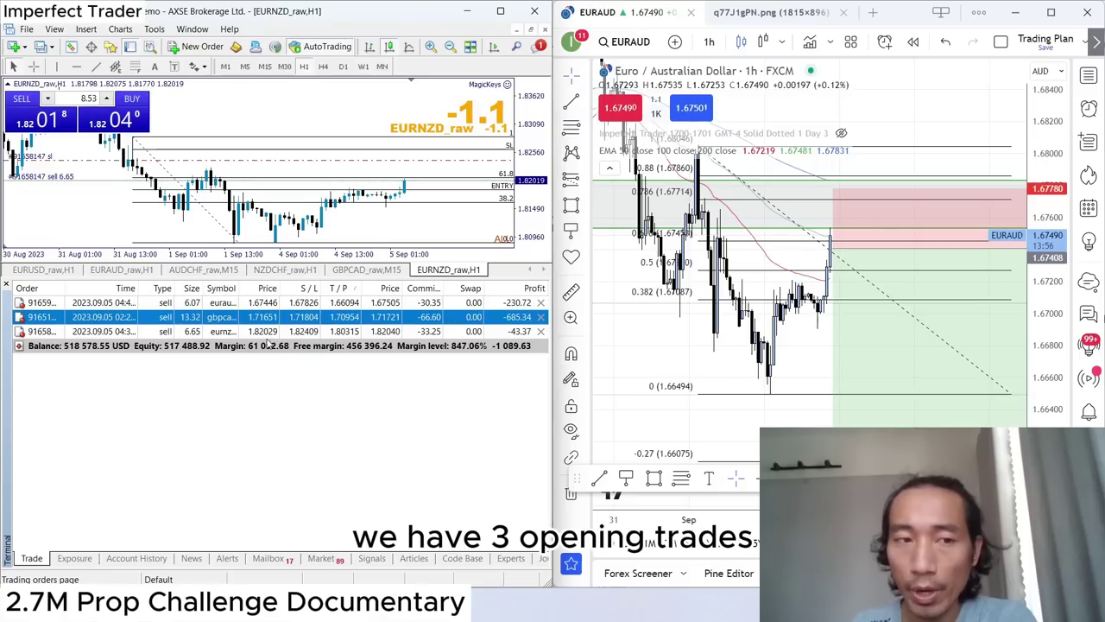
Show the EURUSD H1 chart's risk and reward table for the open positions at full chart height.
left_click(40, 270)
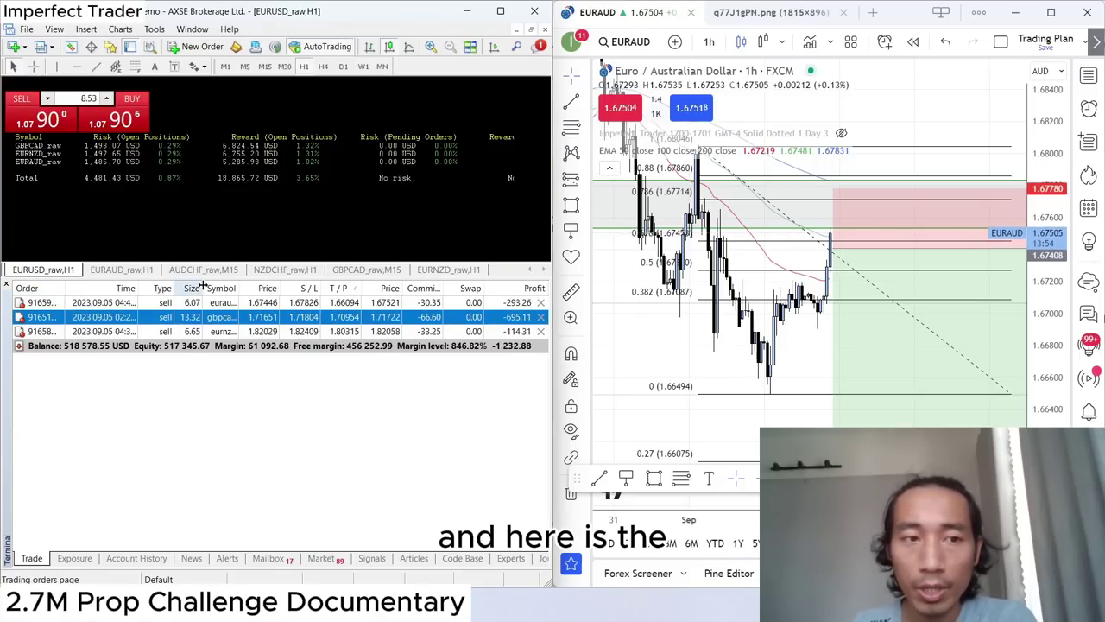
key("ctrl+t")
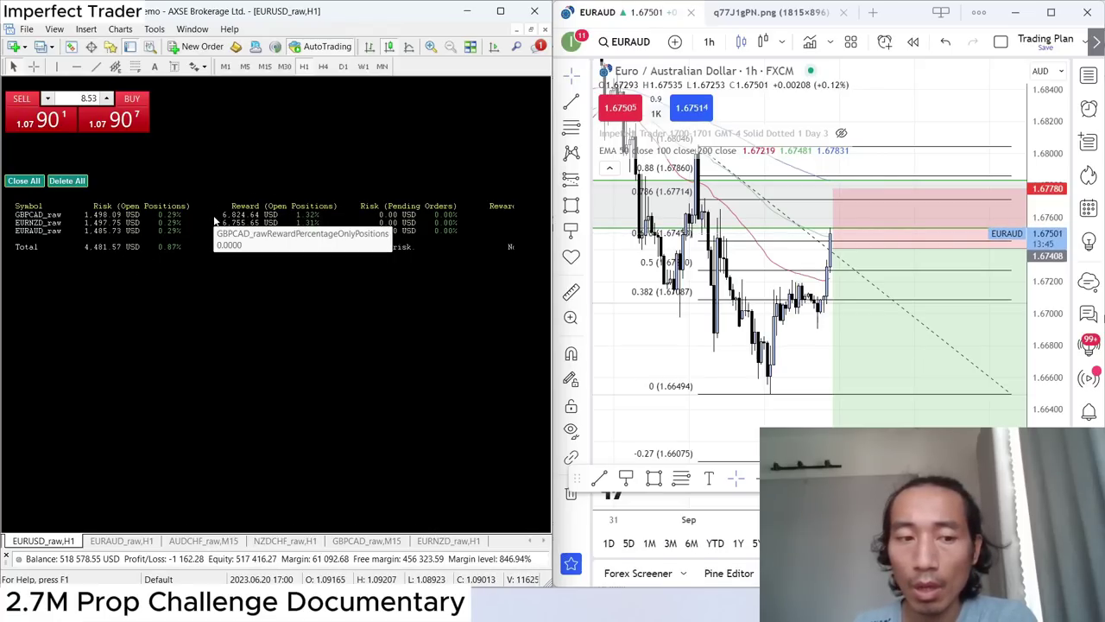
left_click(1091, 78)
left_click(1090, 77)
left_click(1091, 77)
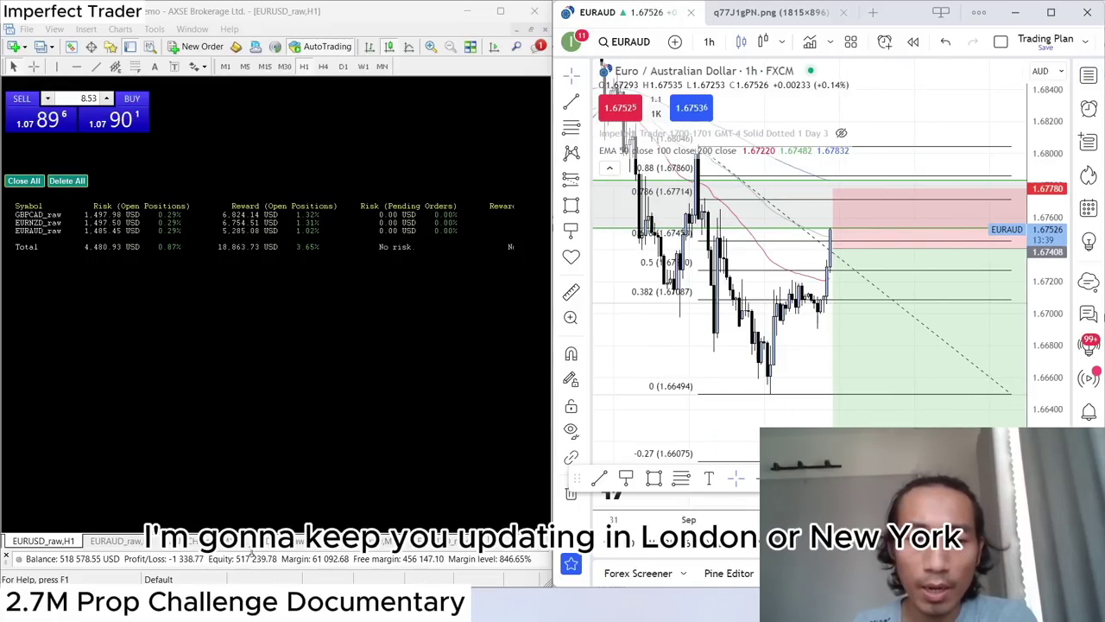
left_click(1090, 77)
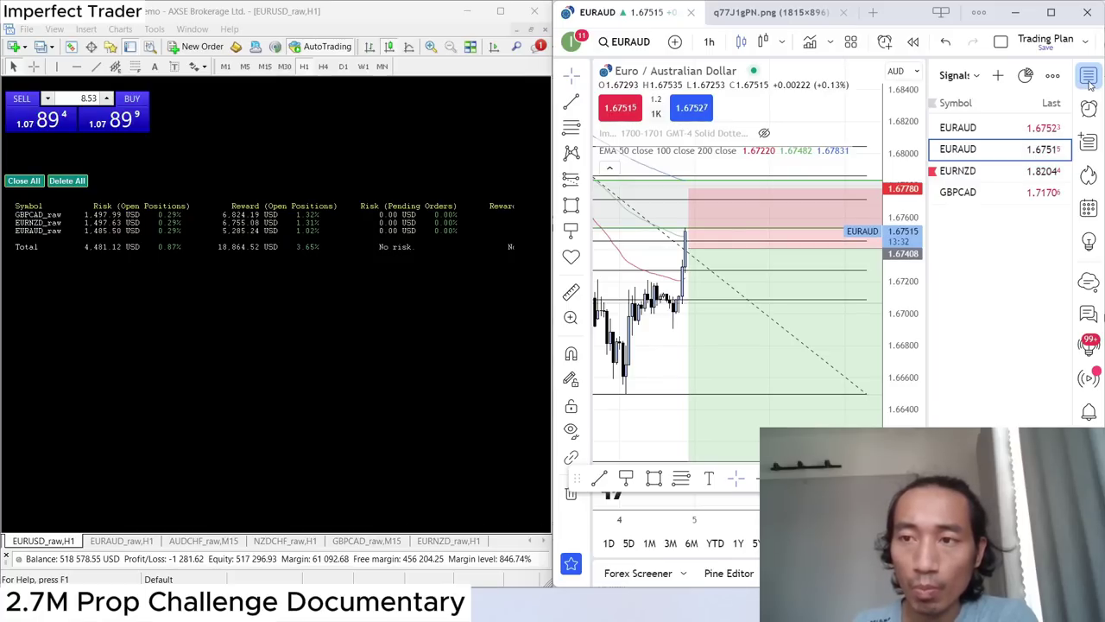
left_click(1090, 78)
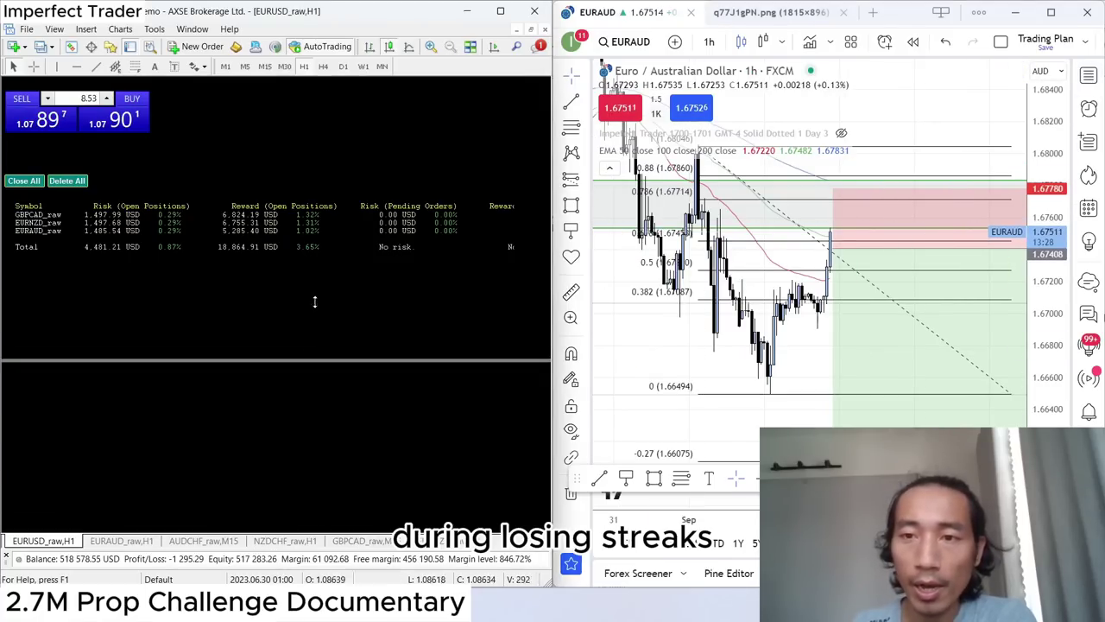
Enlarge the MetaTrader terminal, review the closed EURAUD sell in the account history and the open trades, and restore the chart's height.
key("ctrl+t")
left_click_drag(386, 297, 385, 235)
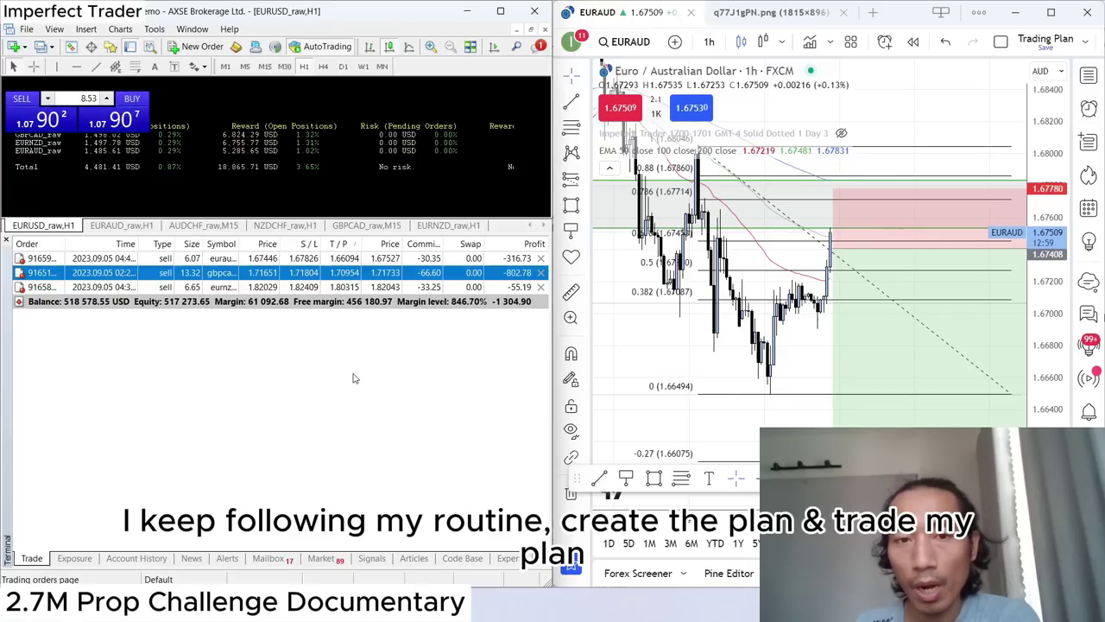
left_click(134, 559)
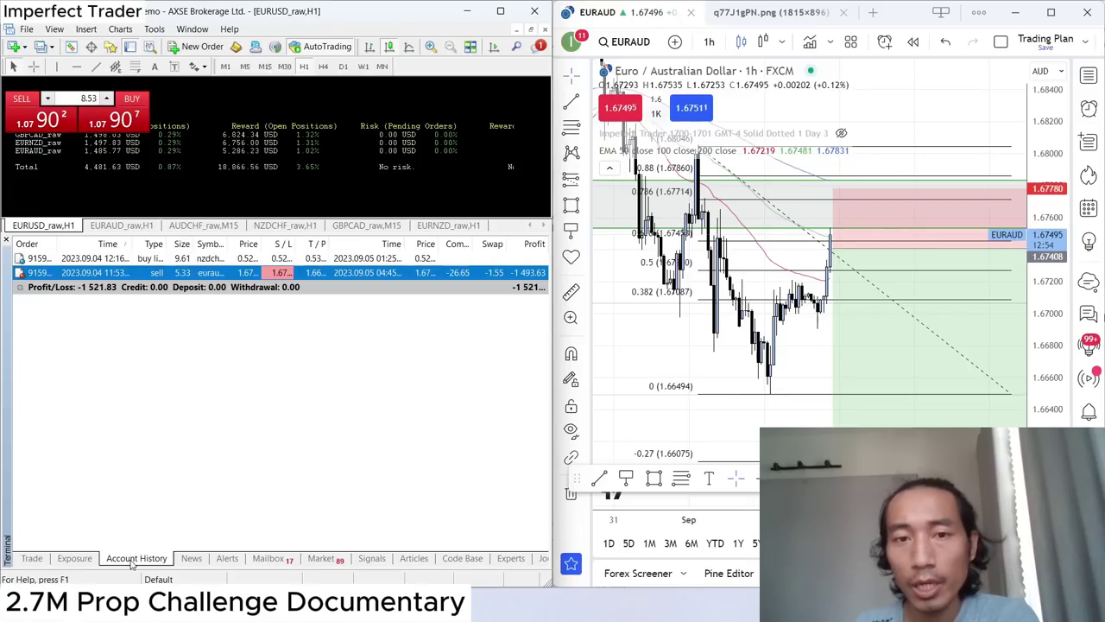
right_click(363, 373)
left_click(262, 376)
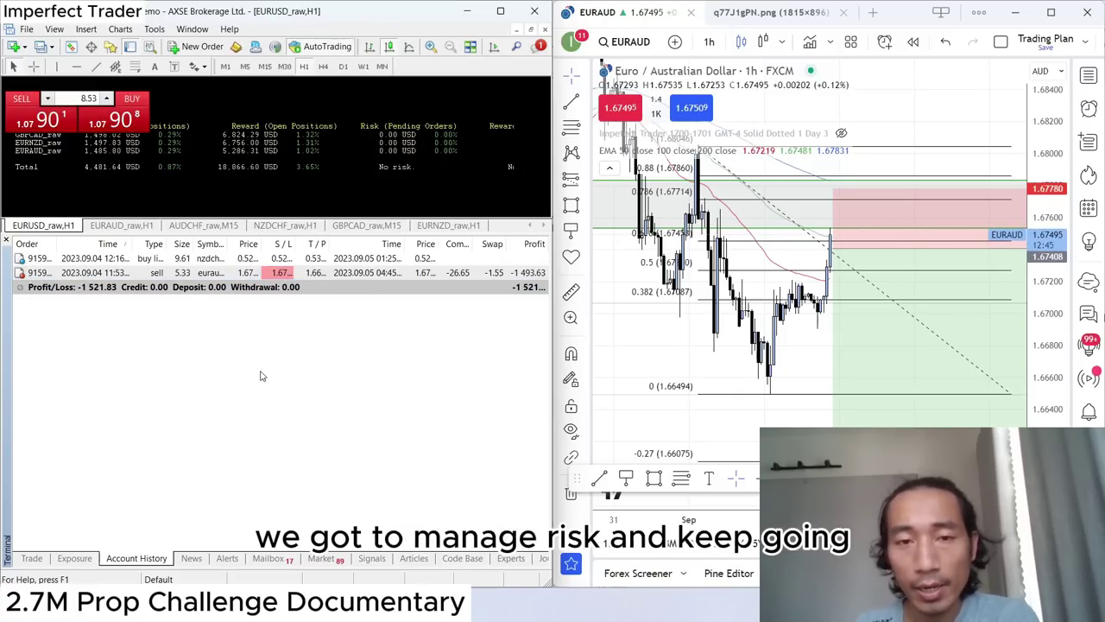
left_click(460, 274)
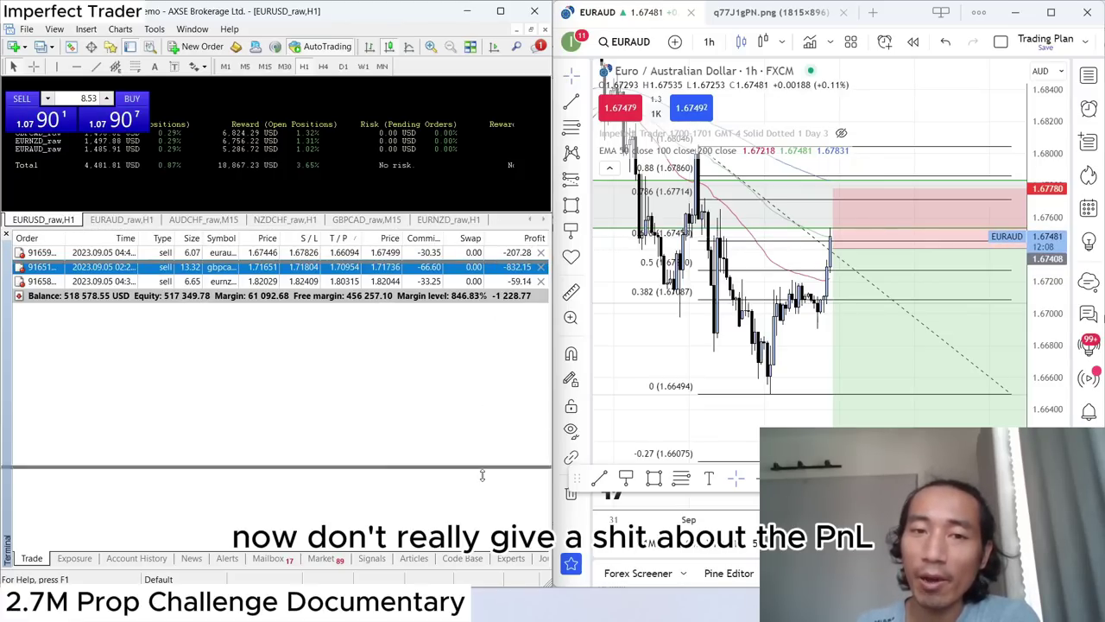
key("ctrl+t")
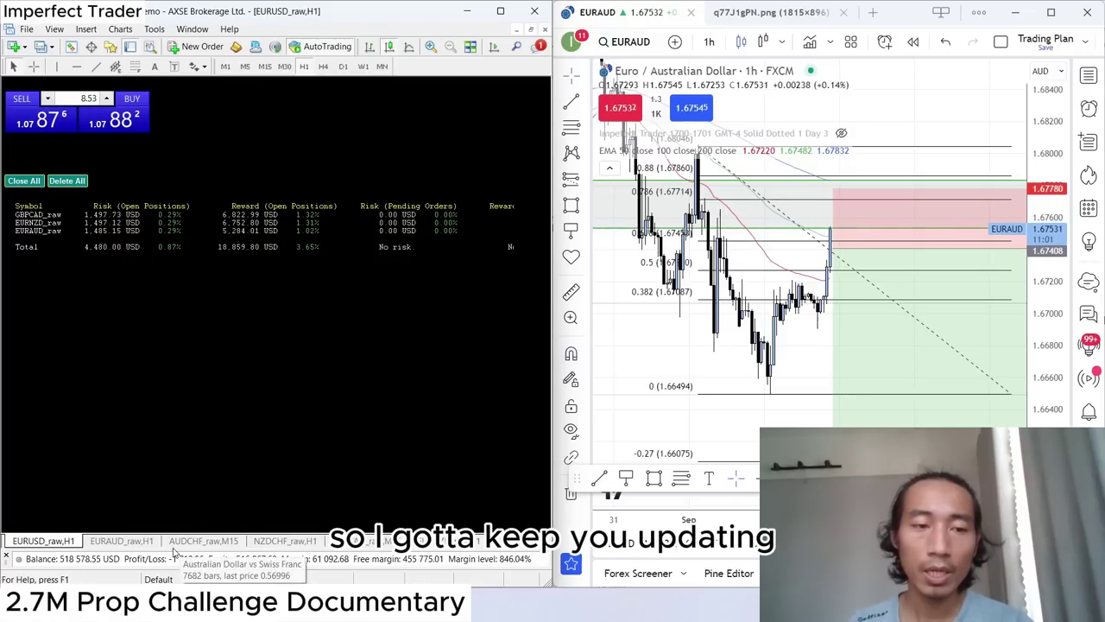
key("ctrl+t")
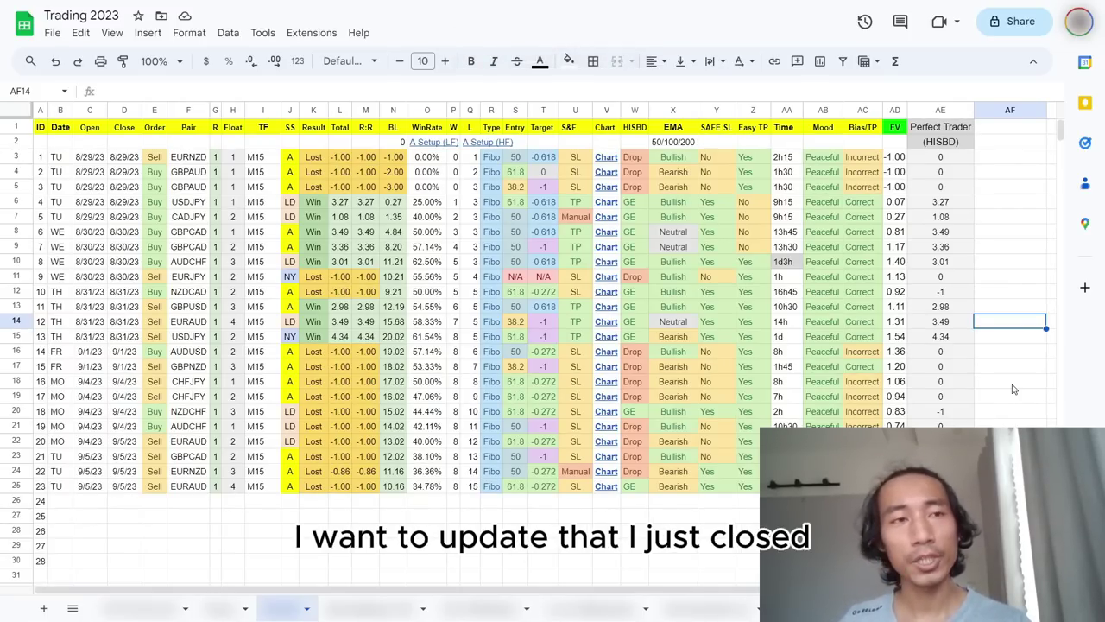
Switch to the Trading 2023 spreadsheet and highlight the 9/5/23 EURNZD and GBPCAD trade rows one after the other.
left_click(26, 470)
left_click(432, 529)
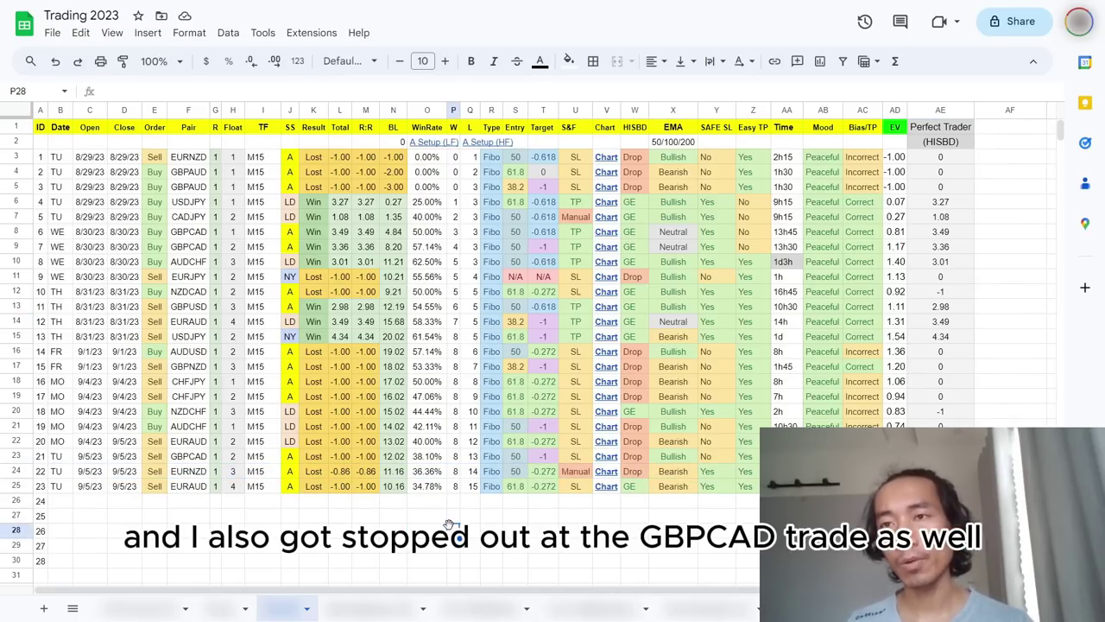
left_click(15, 456)
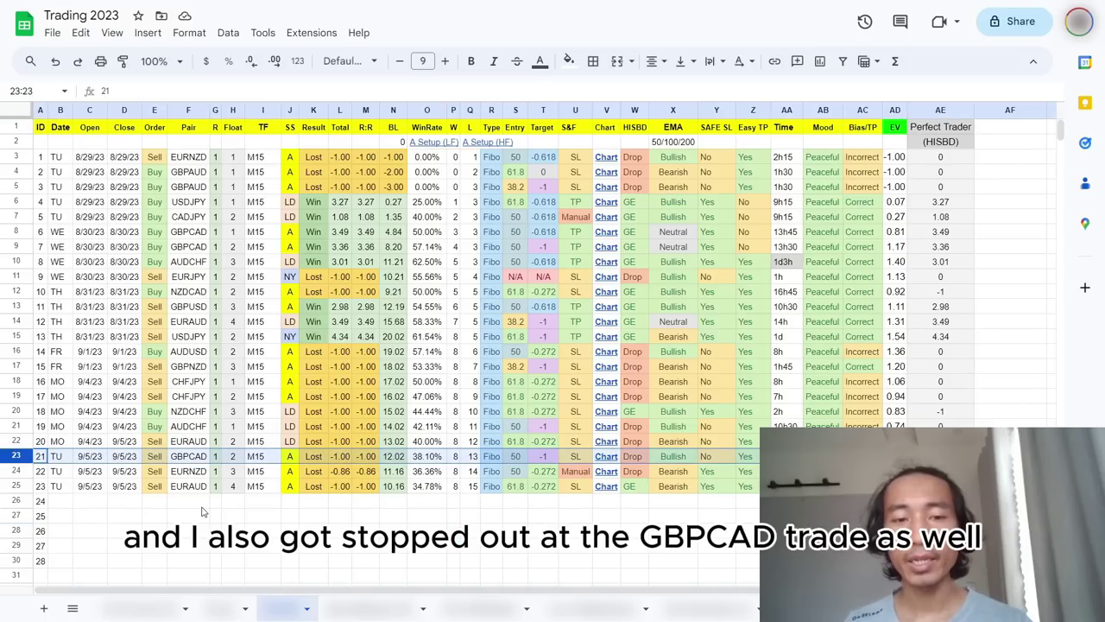
left_click(190, 502)
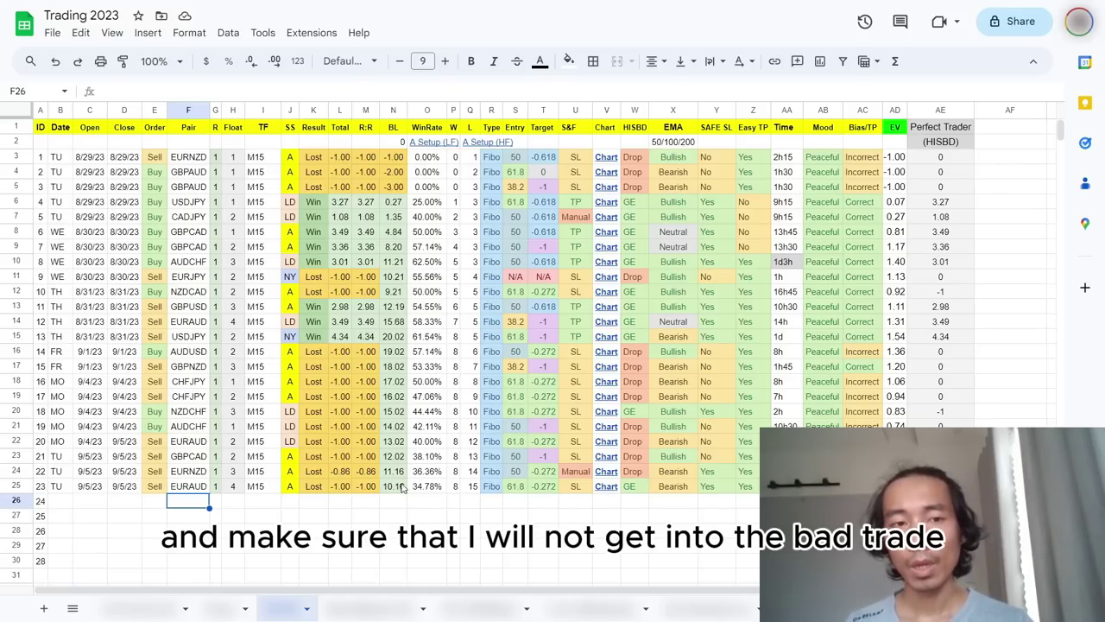
Highlight the EURJPY and NZDCAD trades in rows 11 and 12, covering their results and their Bias/TP entries.
left_click(317, 281)
left_click_drag(318, 278, 393, 294)
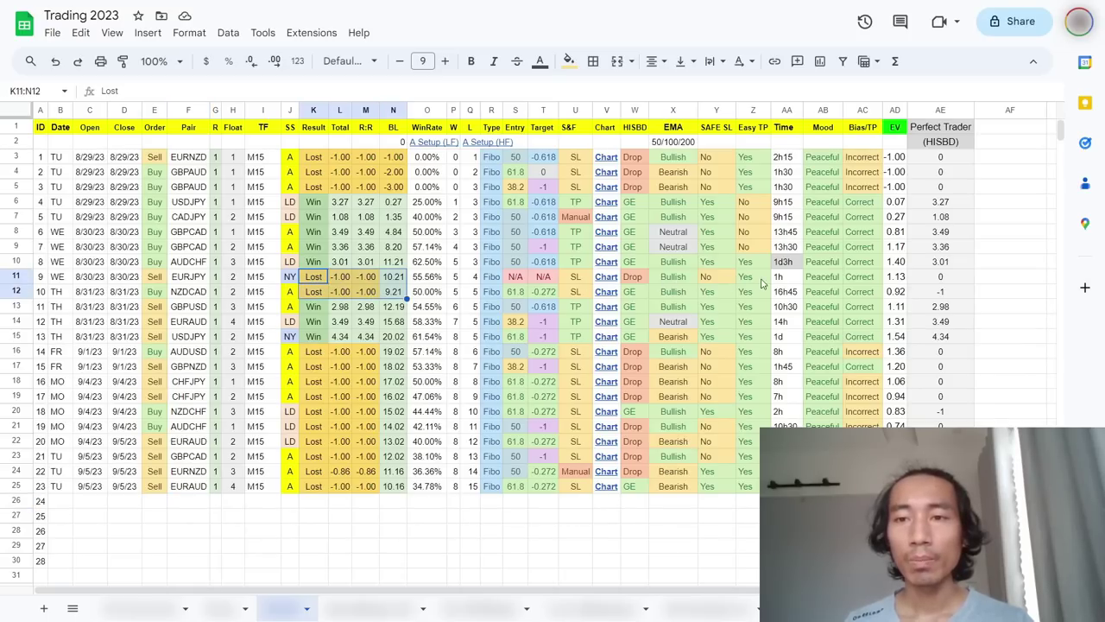
left_click_drag(859, 276, 859, 291)
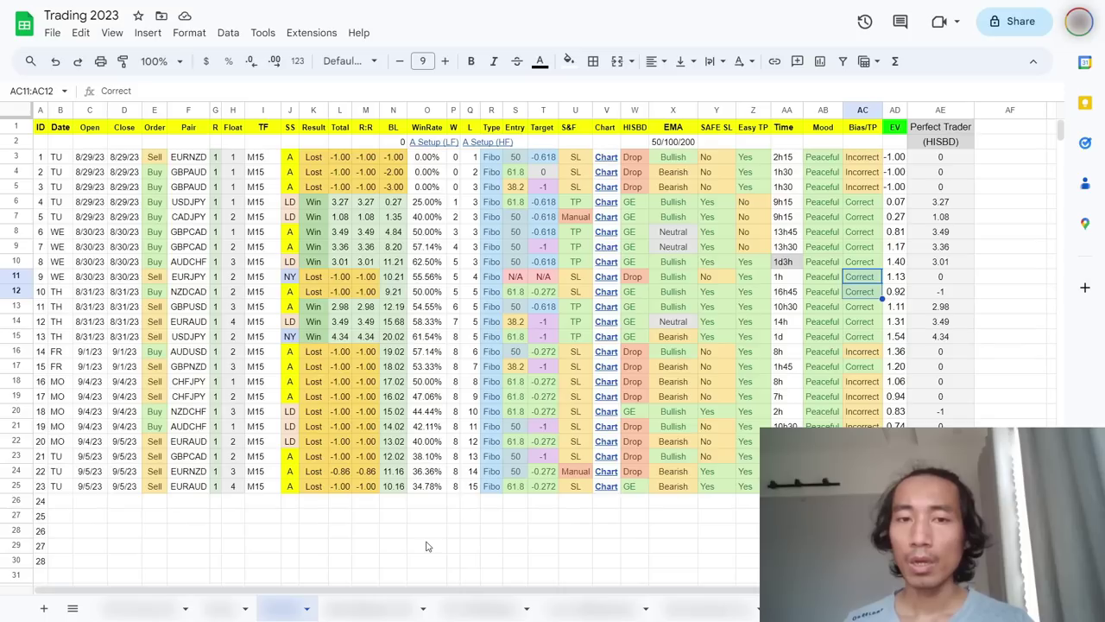
left_click_drag(206, 282, 393, 291)
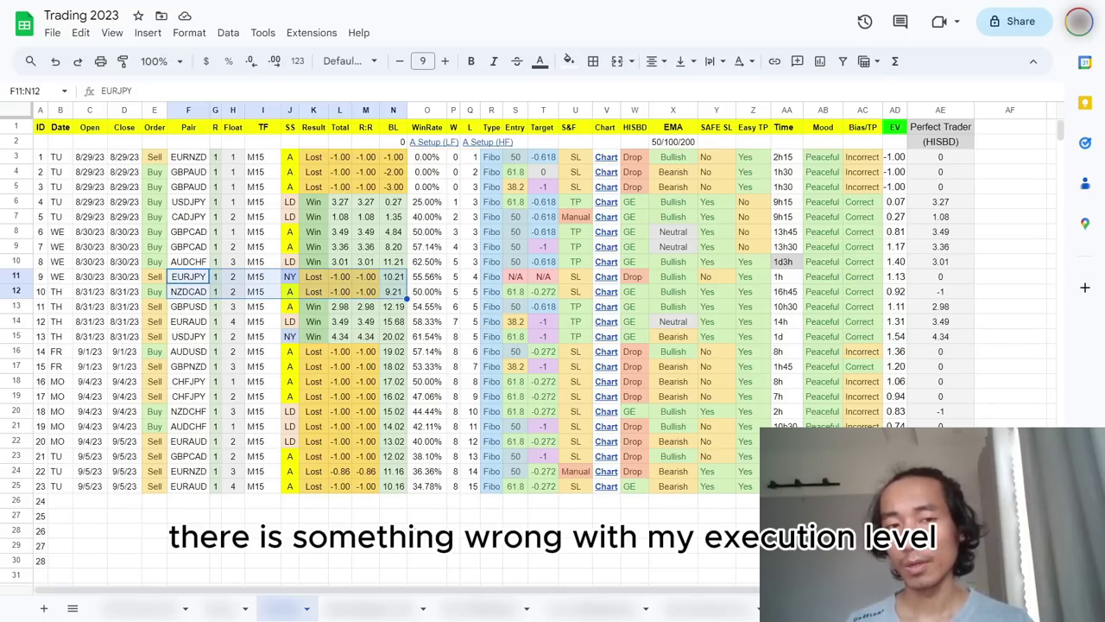
left_click(393, 516)
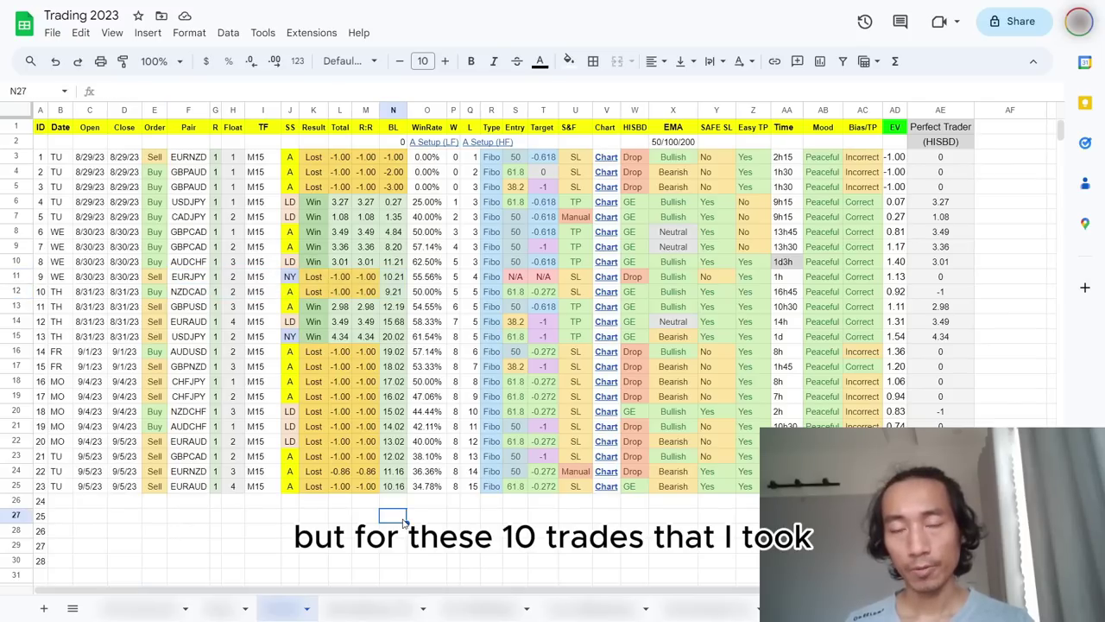
Highlight the ten latest losing trades, the Monday and Tuesday dates in B18:B25, and the BL values in rows 17 and 25.
left_click_drag(311, 354, 371, 499)
left_click(368, 515)
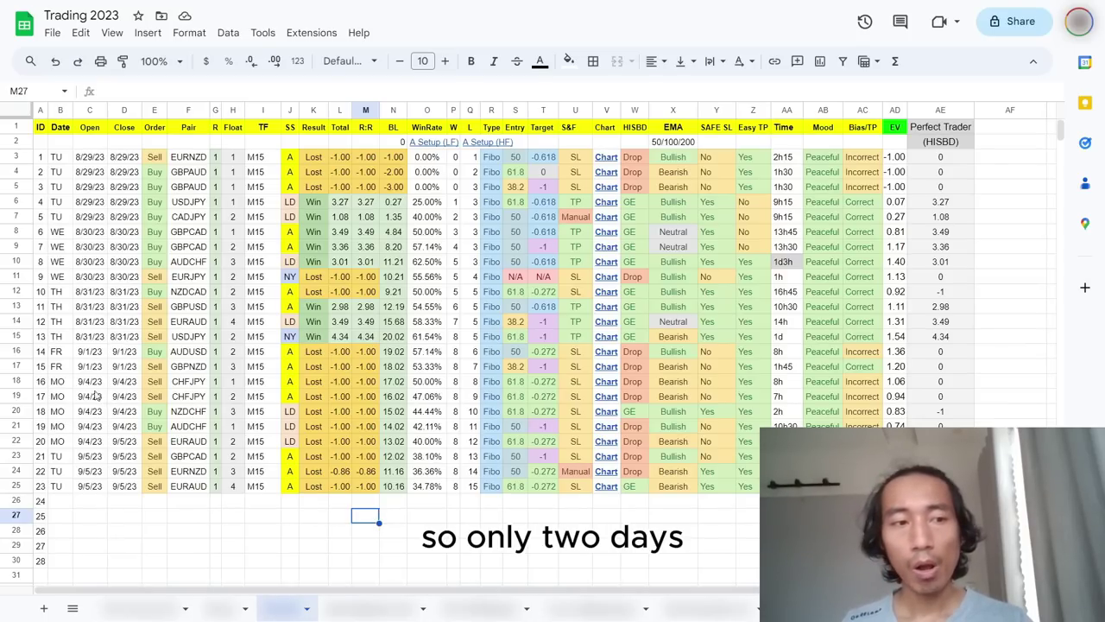
left_click_drag(61, 381, 61, 486)
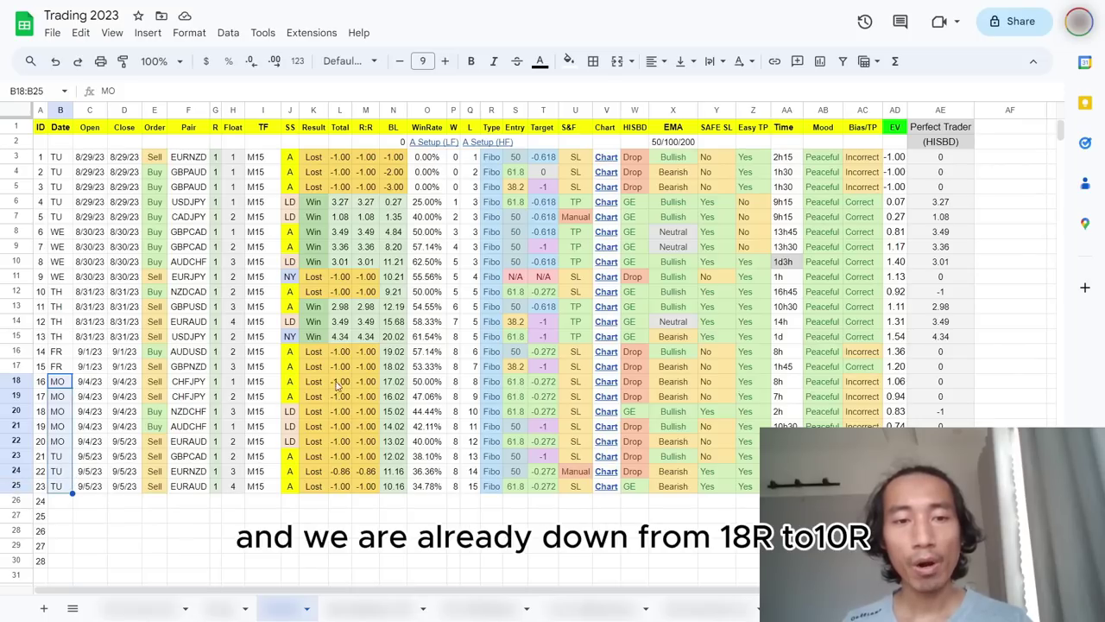
left_click(393, 386)
left_click(395, 369)
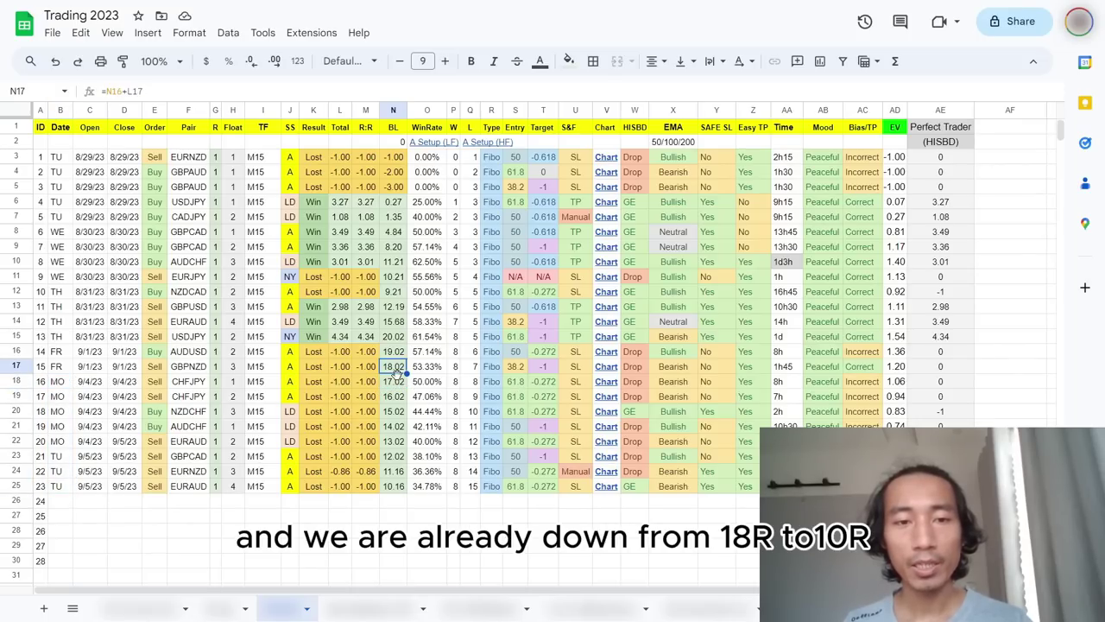
left_click(400, 488)
left_click(413, 552)
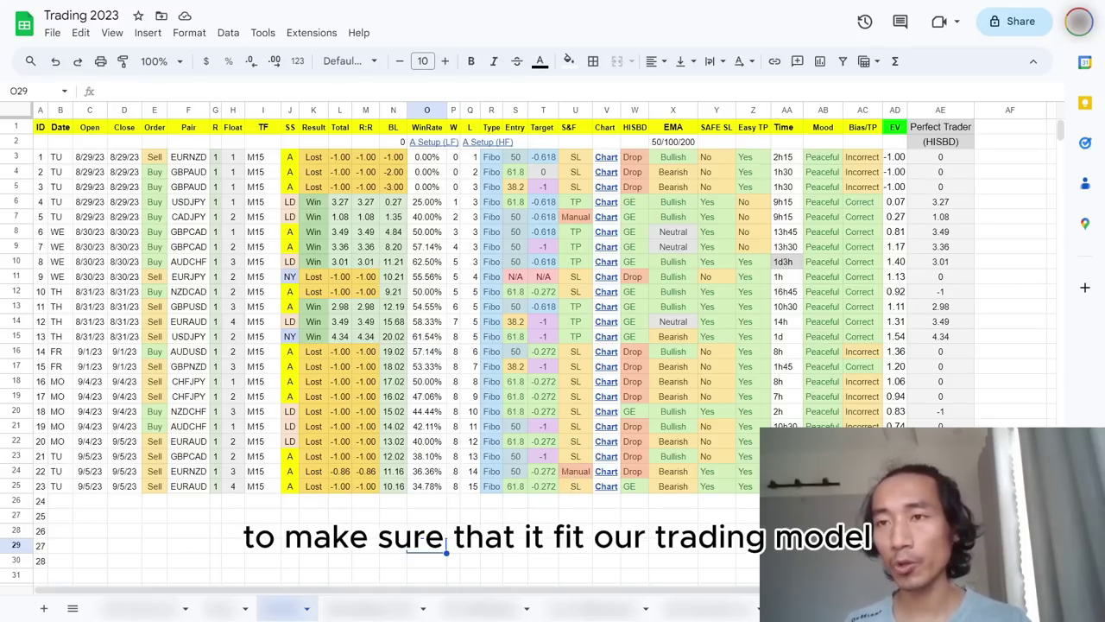
left_click(372, 502)
left_click(292, 516)
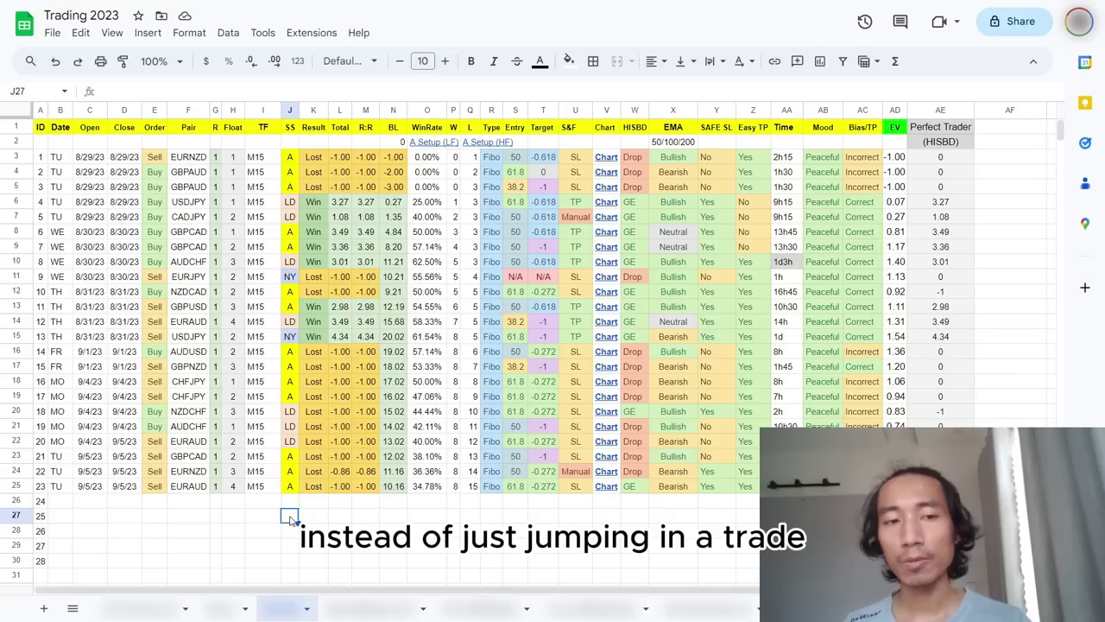
left_click(263, 502)
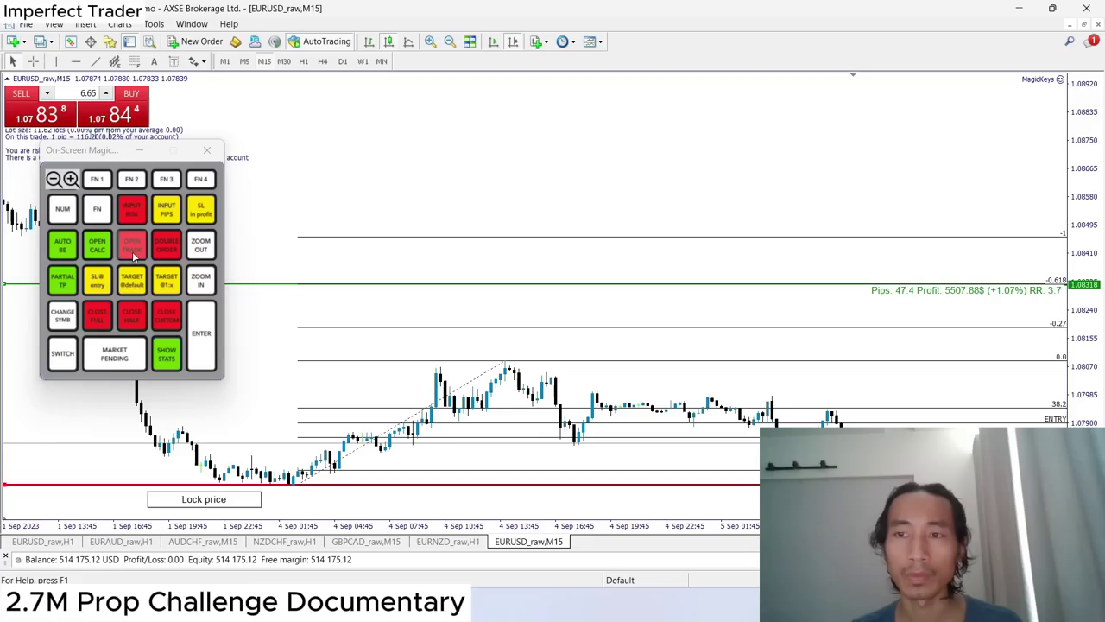
Open the prepared 11.62-lot EURUSD buy trade on the MetaTrader M15 chart with the on-screen MagicKeys pad.
left_click(132, 251)
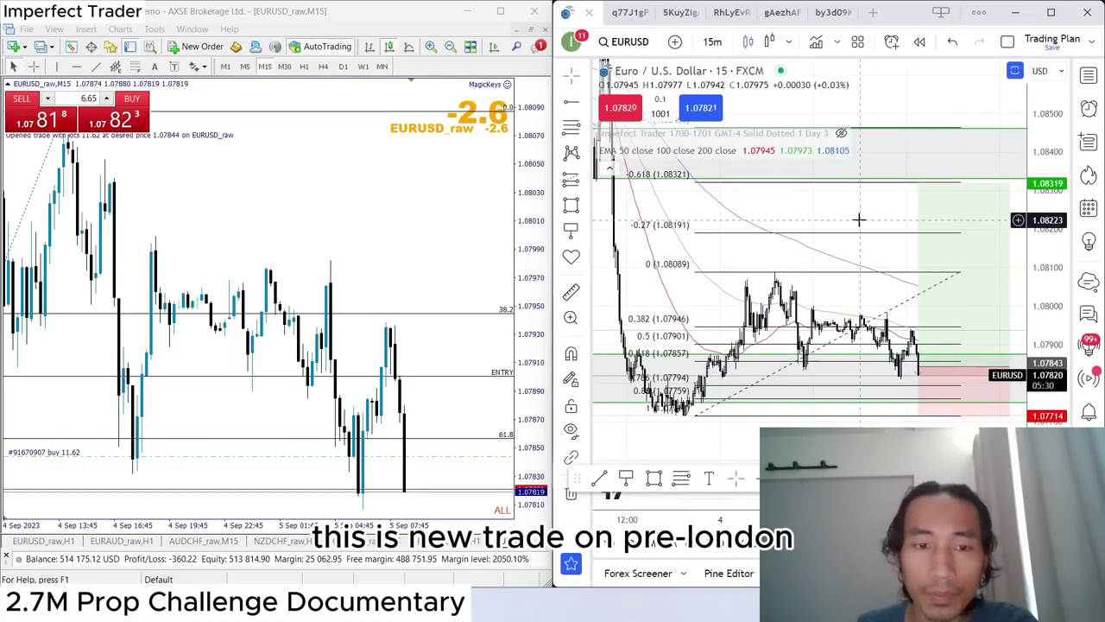
left_click_drag(818, 199, 842, 214)
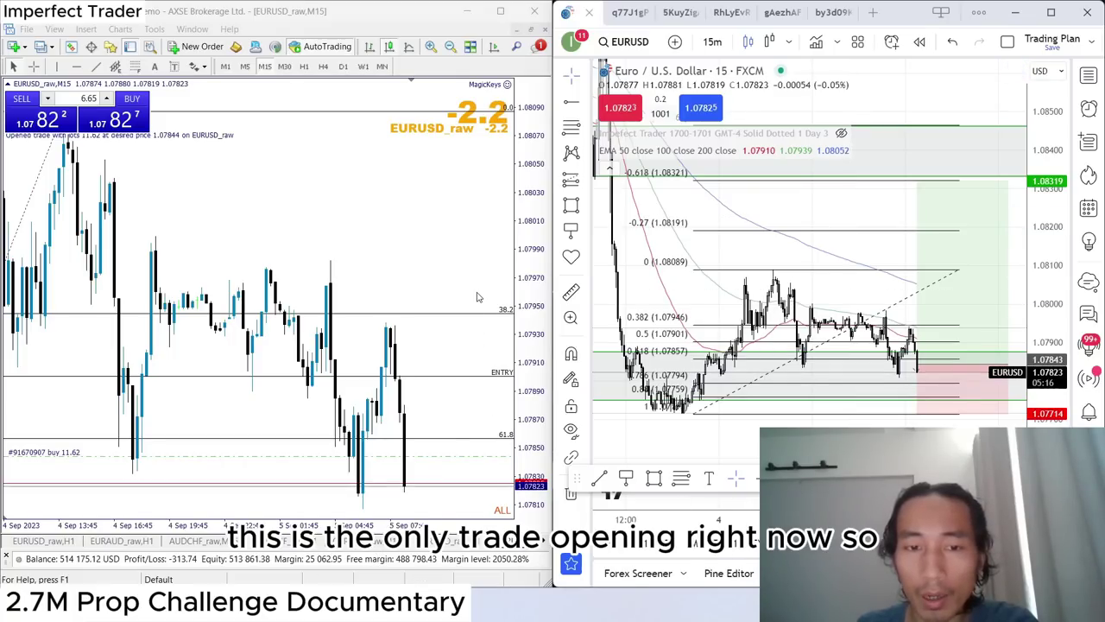
scroll(863, 210, "up", 2)
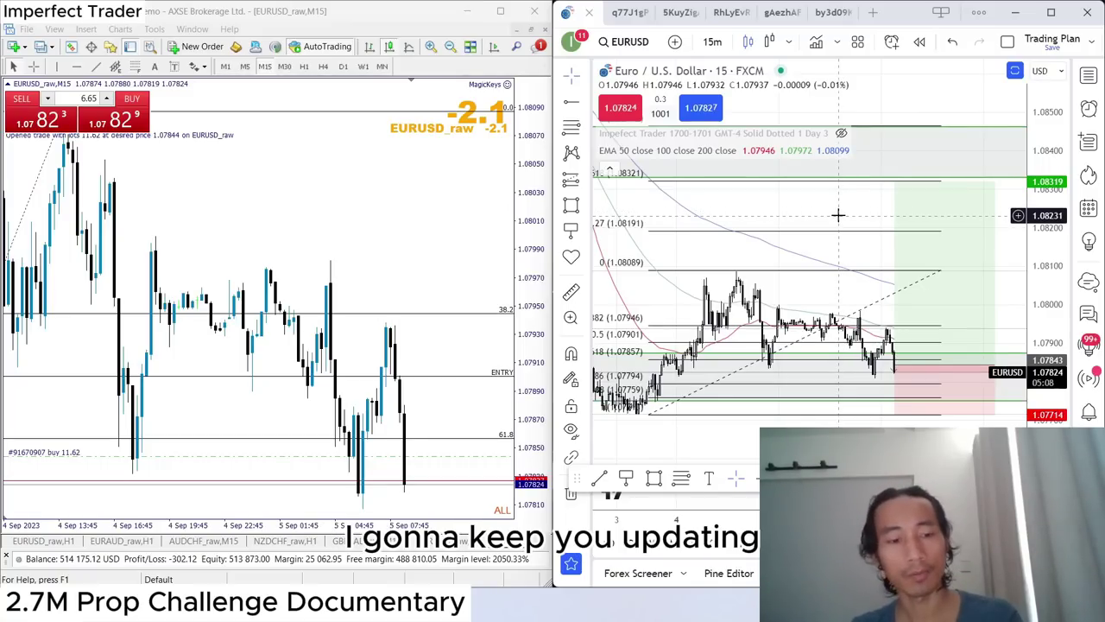
mouse_move(913, 404)
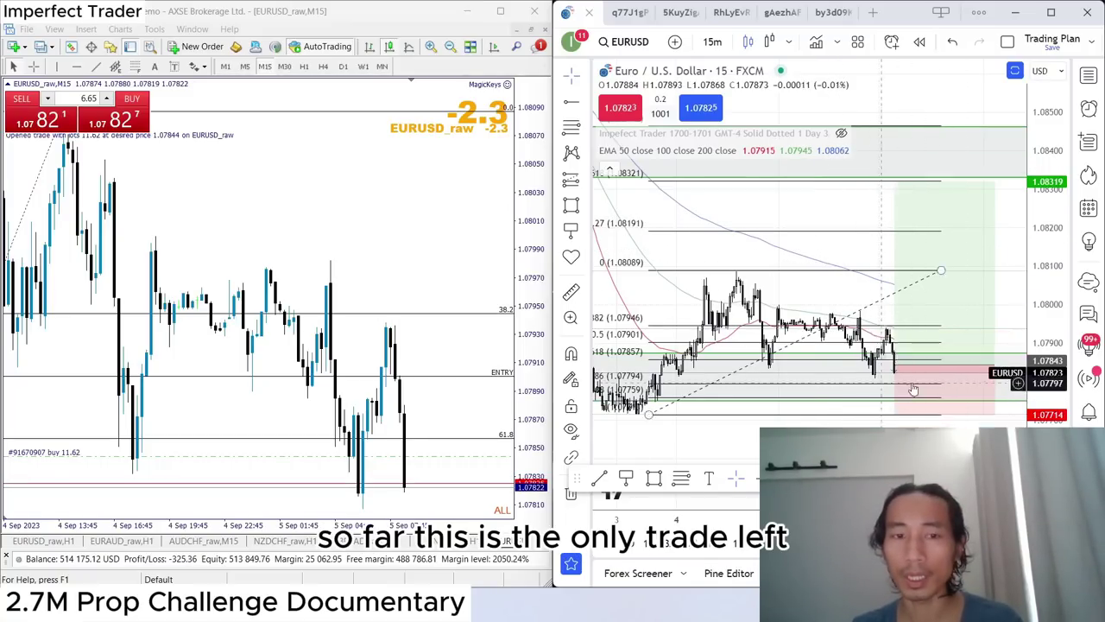
Show the MetaTrader terminal, review the closed trades in the account history and the open EURUSD trade, and shrink the terminal again.
key("ctrl+t")
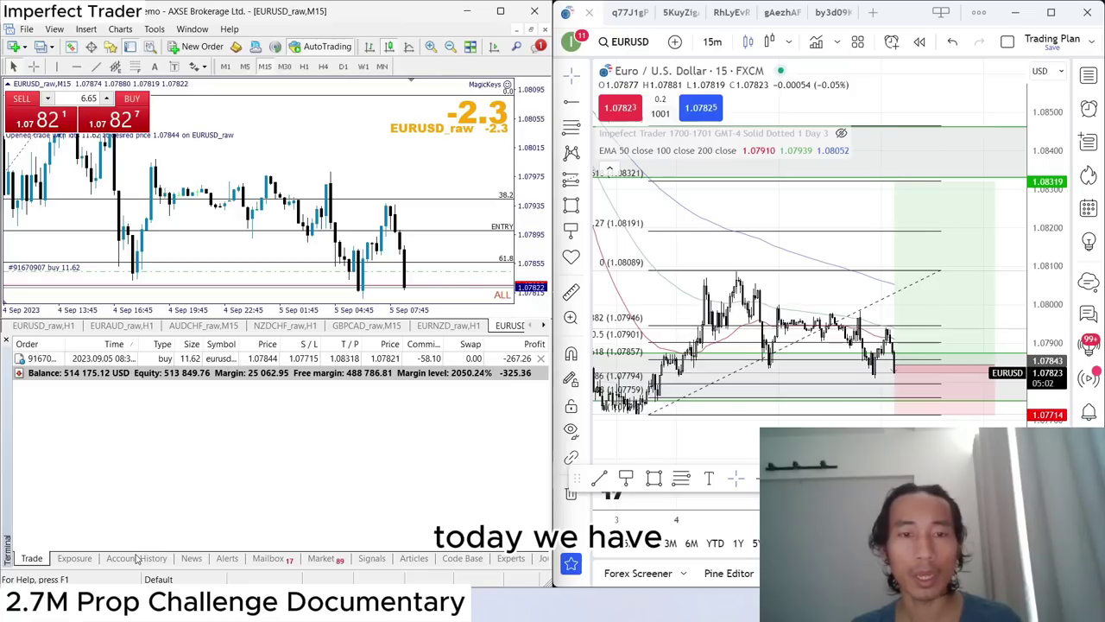
left_click(137, 558)
left_click(278, 415)
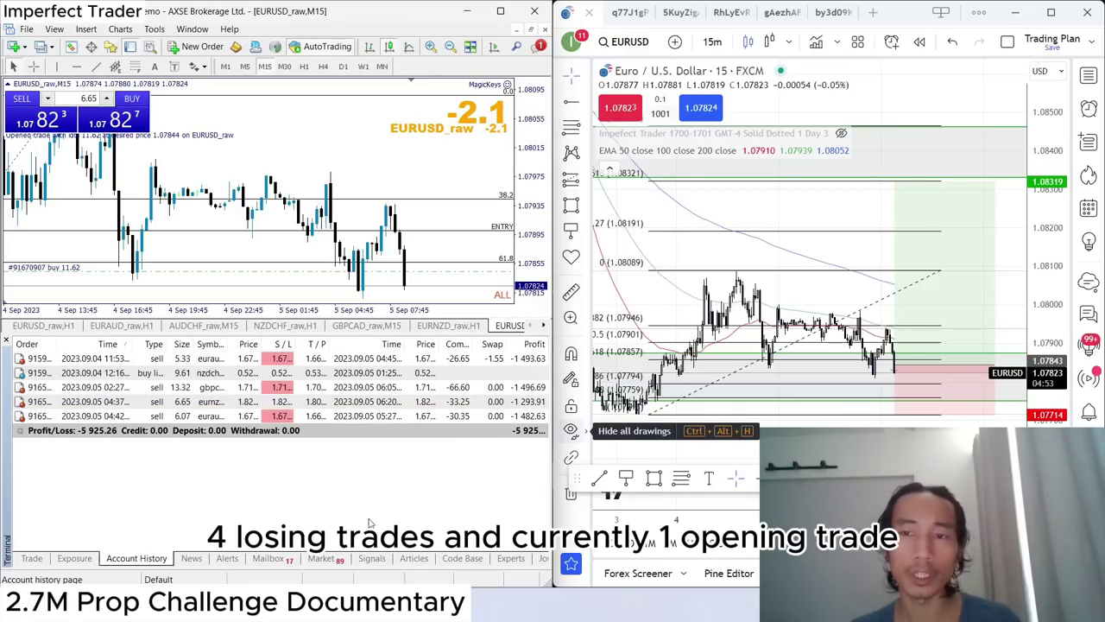
left_click(31, 558)
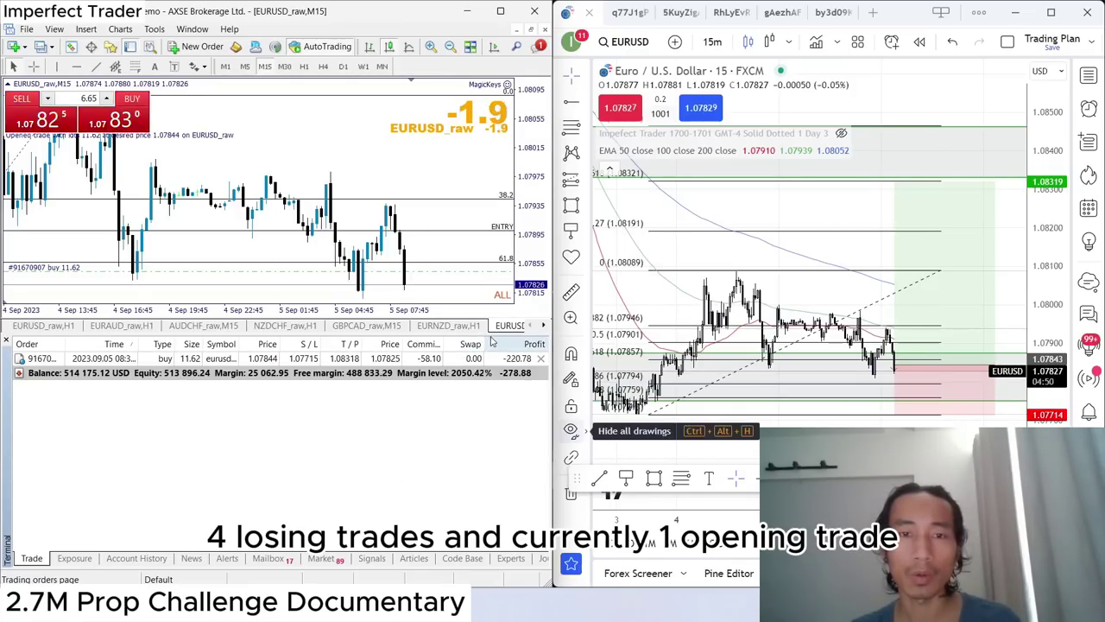
left_click_drag(494, 336, 493, 549)
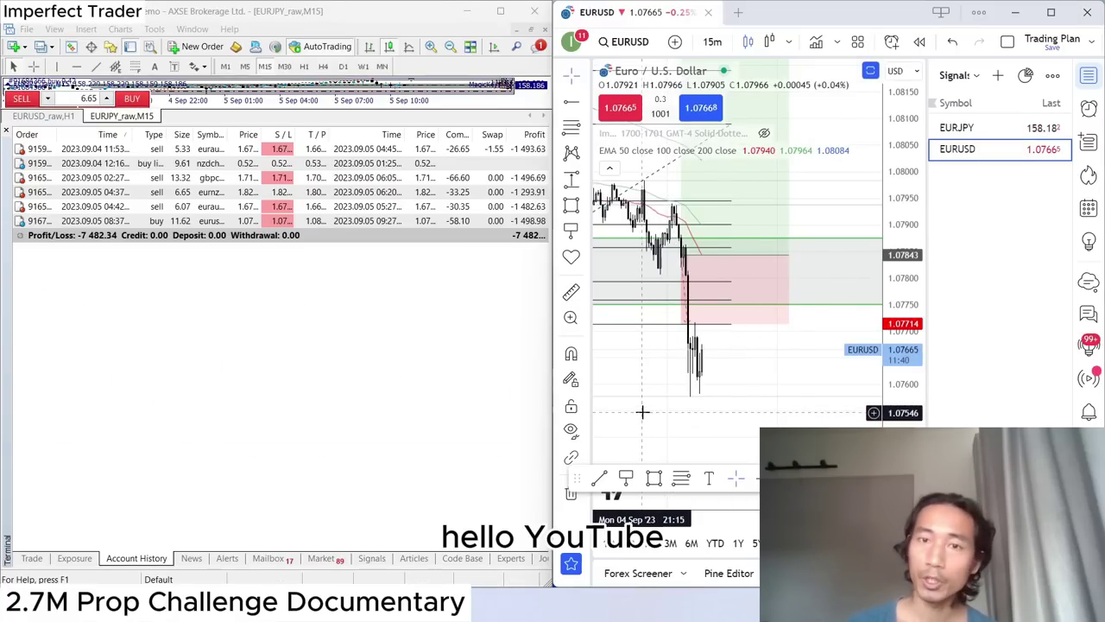
Examine the EURUSD long position on the TradingView chart and go through the MetaTrader account history down to the 11.62-lot EURUSD buy.
left_click_drag(642, 411, 691, 406)
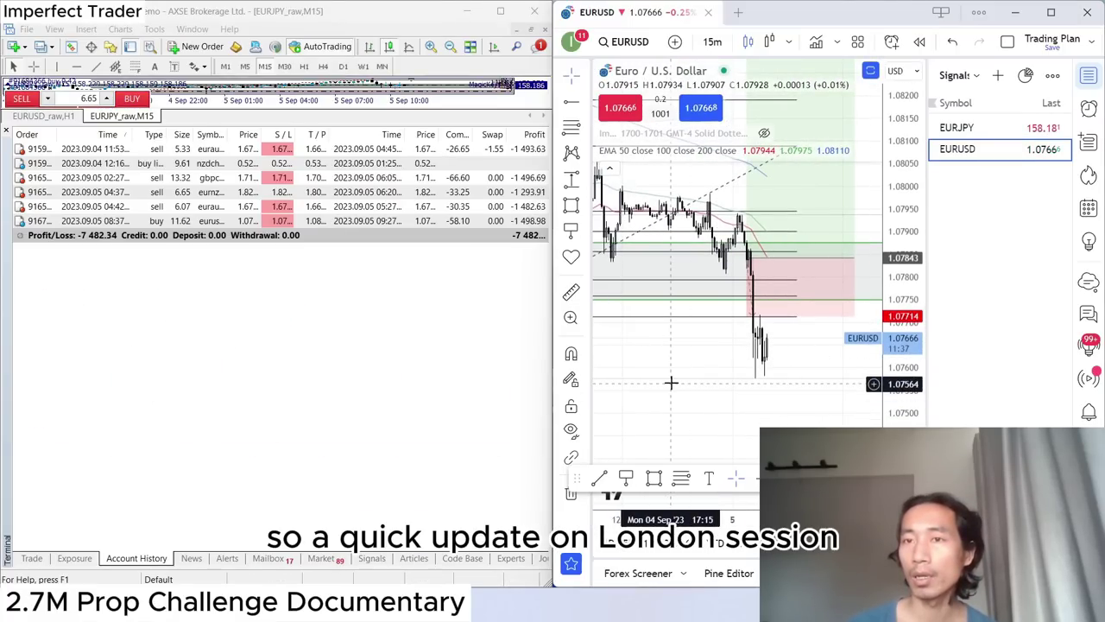
left_click_drag(678, 382, 661, 377)
scroll(674, 247, "up", 3)
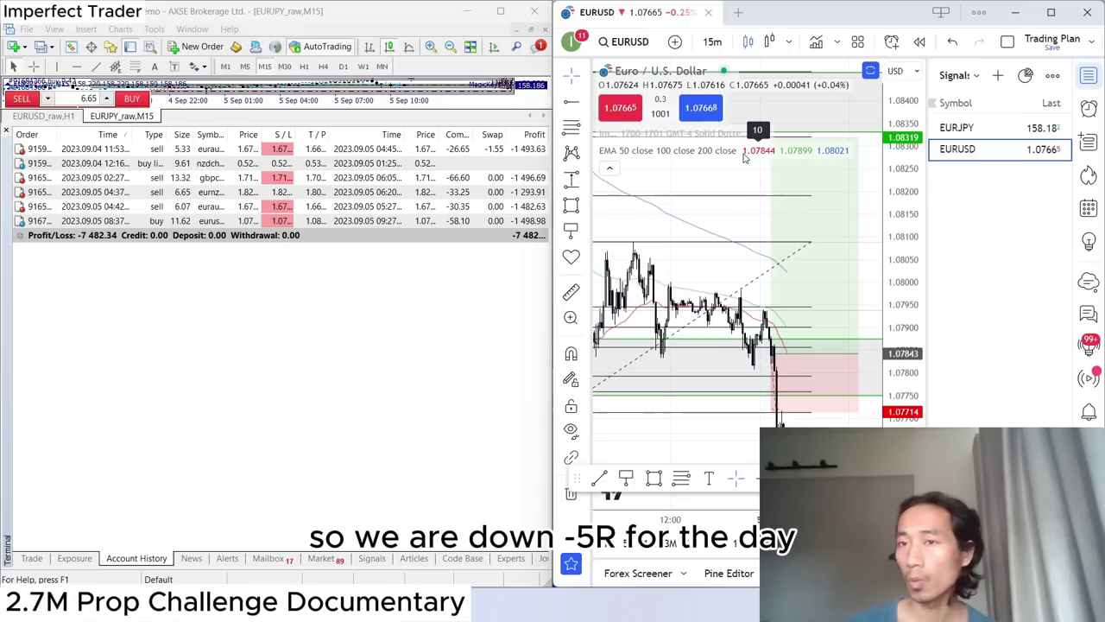
left_click(475, 149)
key("Down")
key("Down")
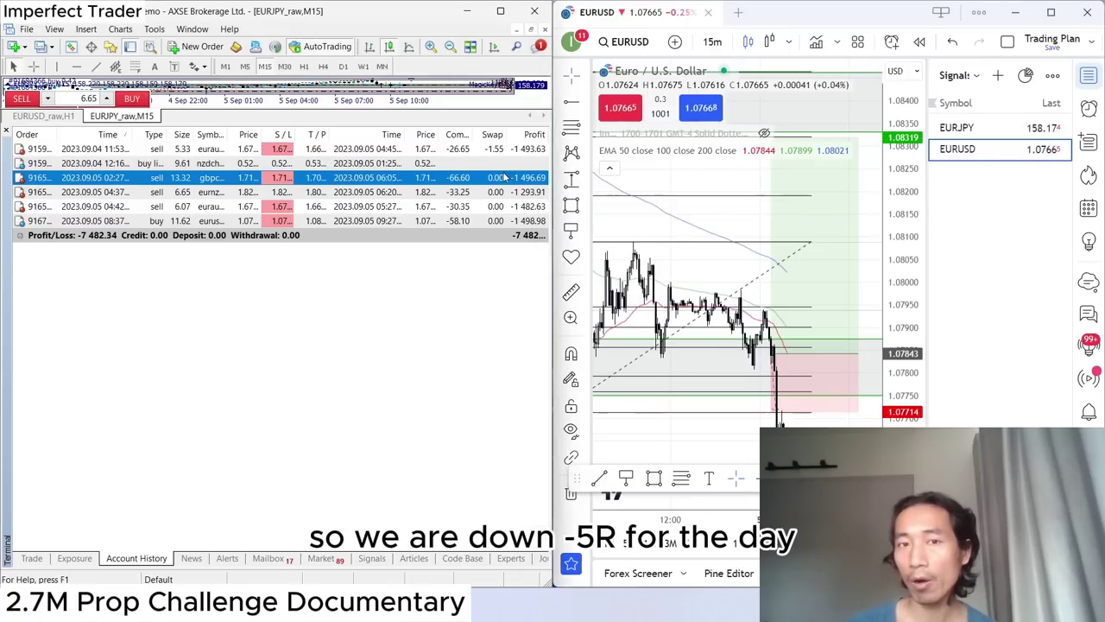
key("Down")
key("Down")
key("Down")
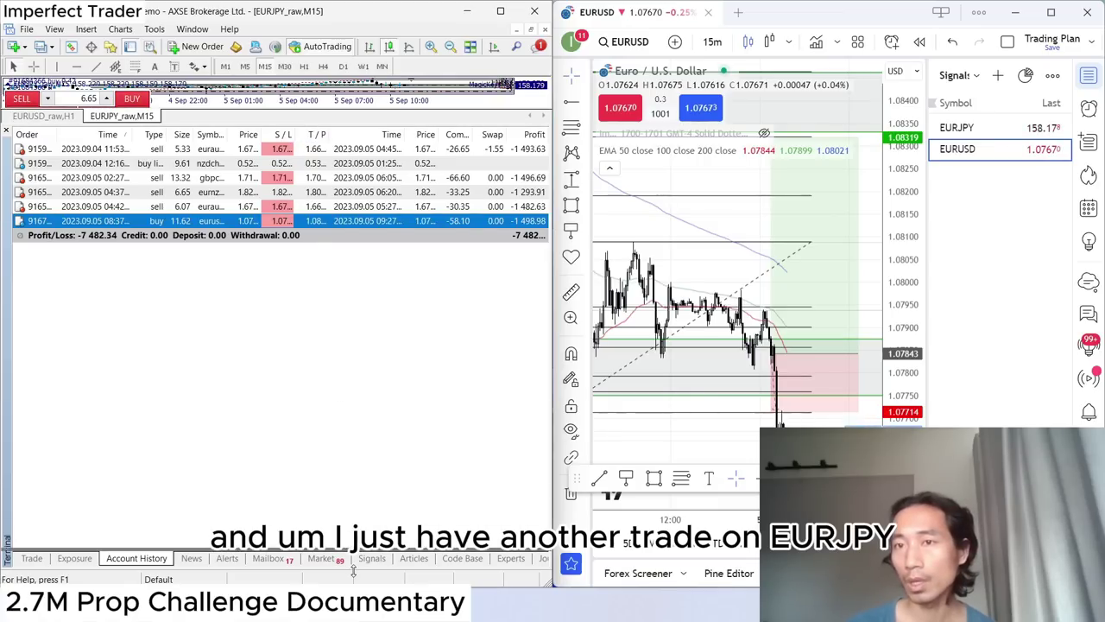
Uncover the MetaTrader EURJPY M15 chart by collapsing the terminal, open EURJPY in TradingView and hide its watchlist.
left_click_drag(352, 571, 354, 570)
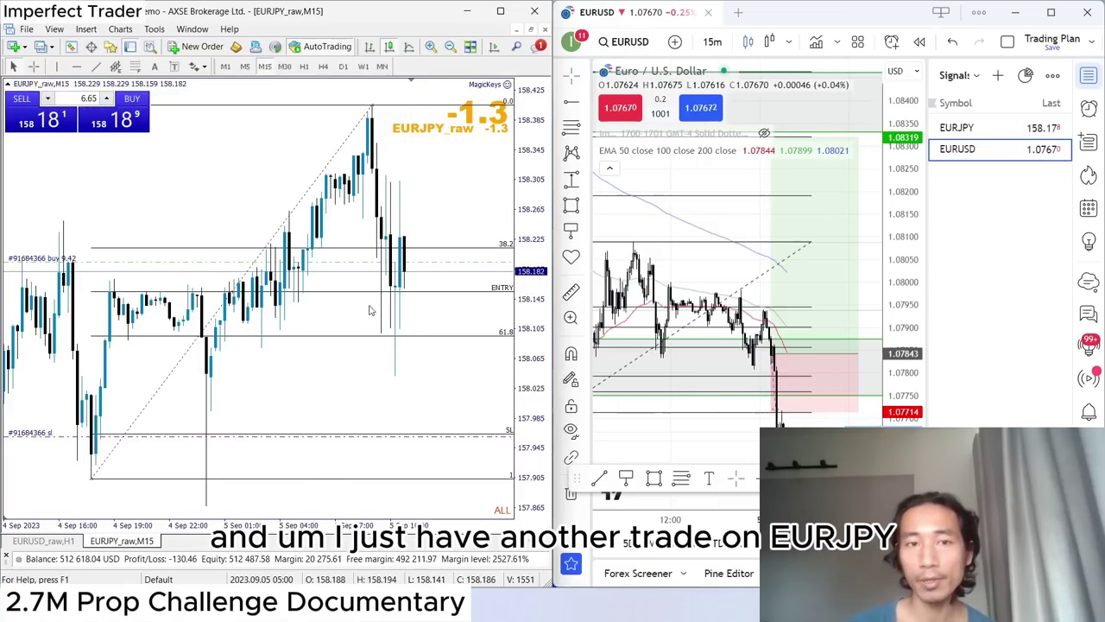
left_click(958, 127)
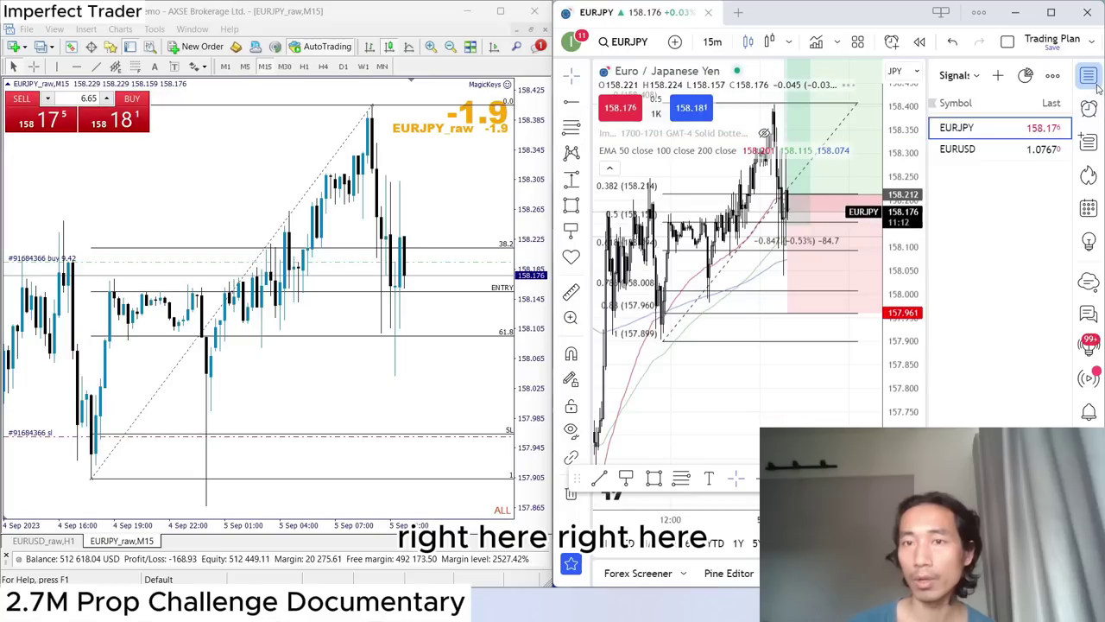
left_click(1088, 76)
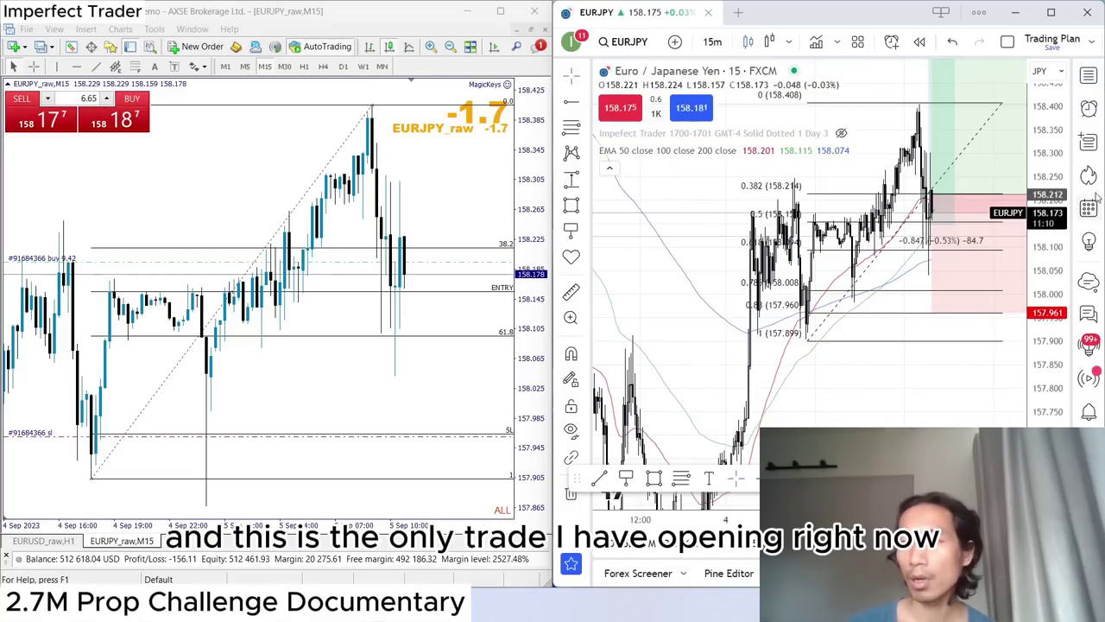
Move the entry of the EURJPY long position drawing to 158.195 and bring its take-profit level into view.
left_click_drag(1055, 217, 1055, 246)
left_click_drag(713, 215, 601, 321)
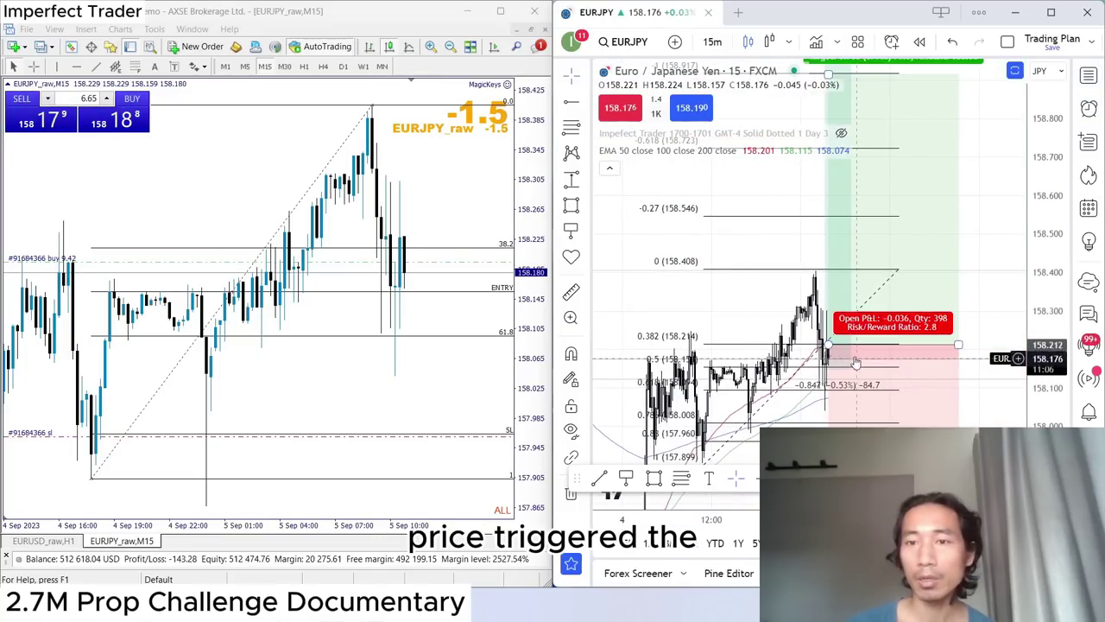
left_click_drag(827, 345, 829, 351)
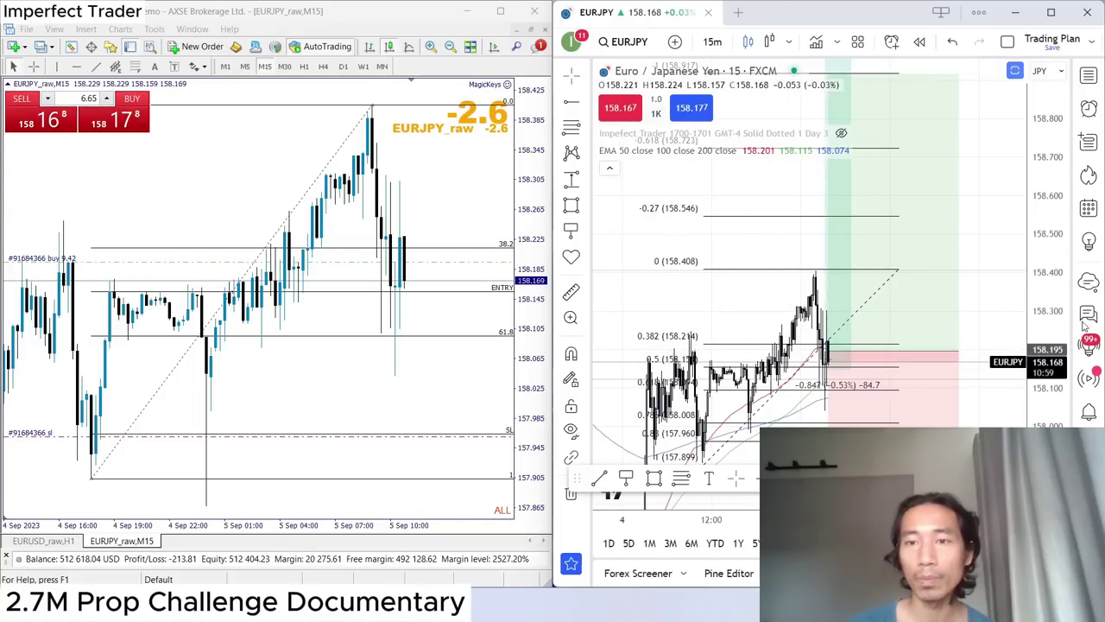
left_click_drag(1044, 267, 1043, 296)
left_click_drag(838, 148, 869, 197)
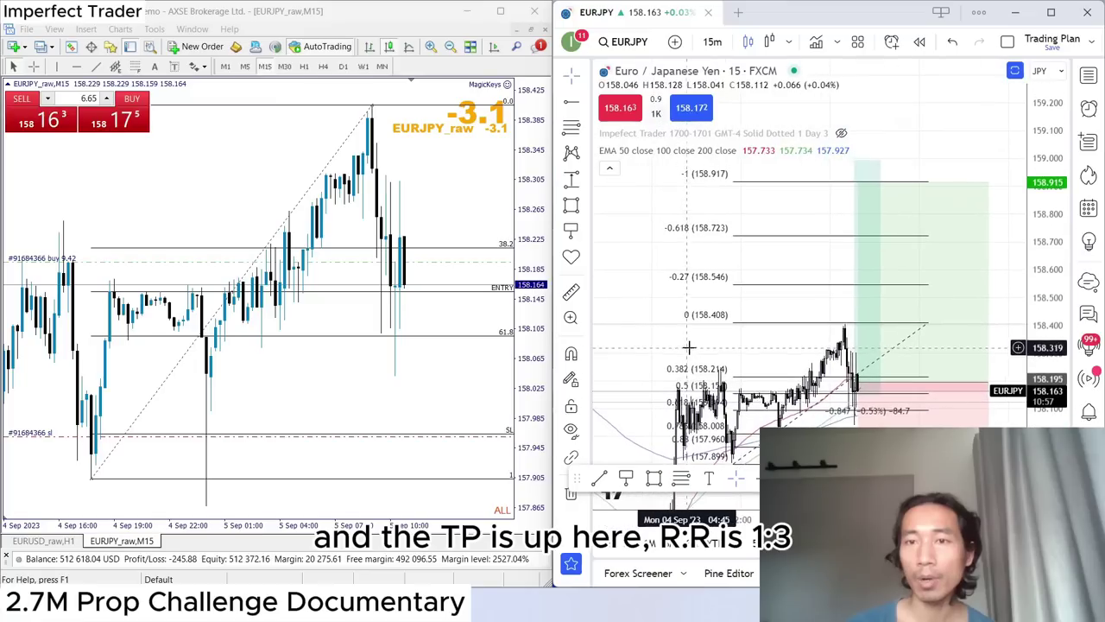
left_click(868, 197)
left_click(893, 212)
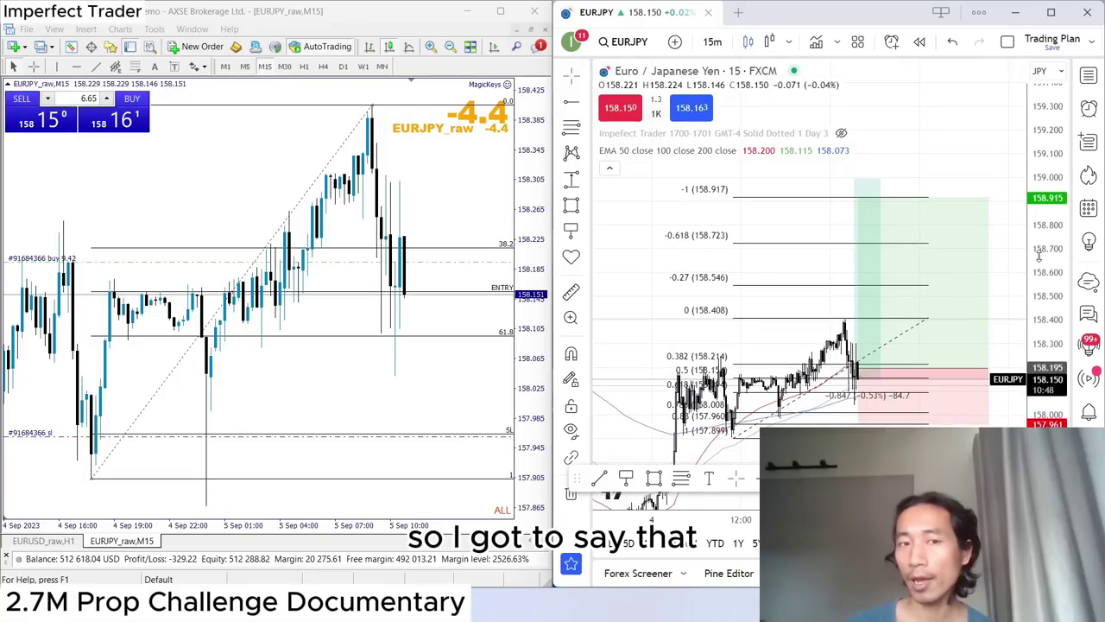
left_click_drag(692, 274, 702, 273)
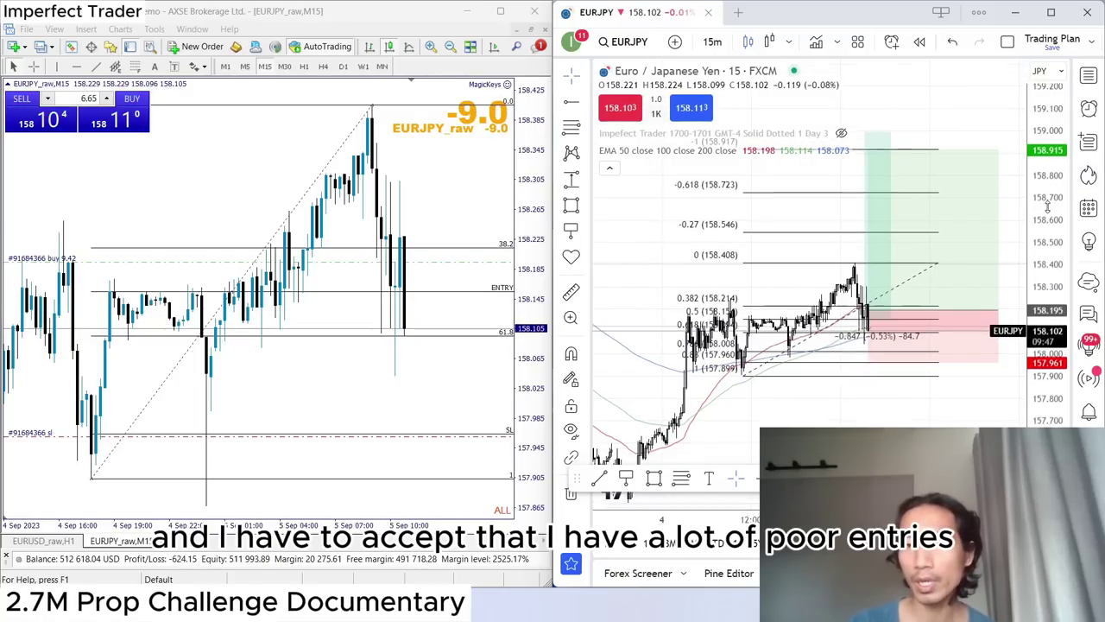
left_click_drag(637, 212, 644, 247)
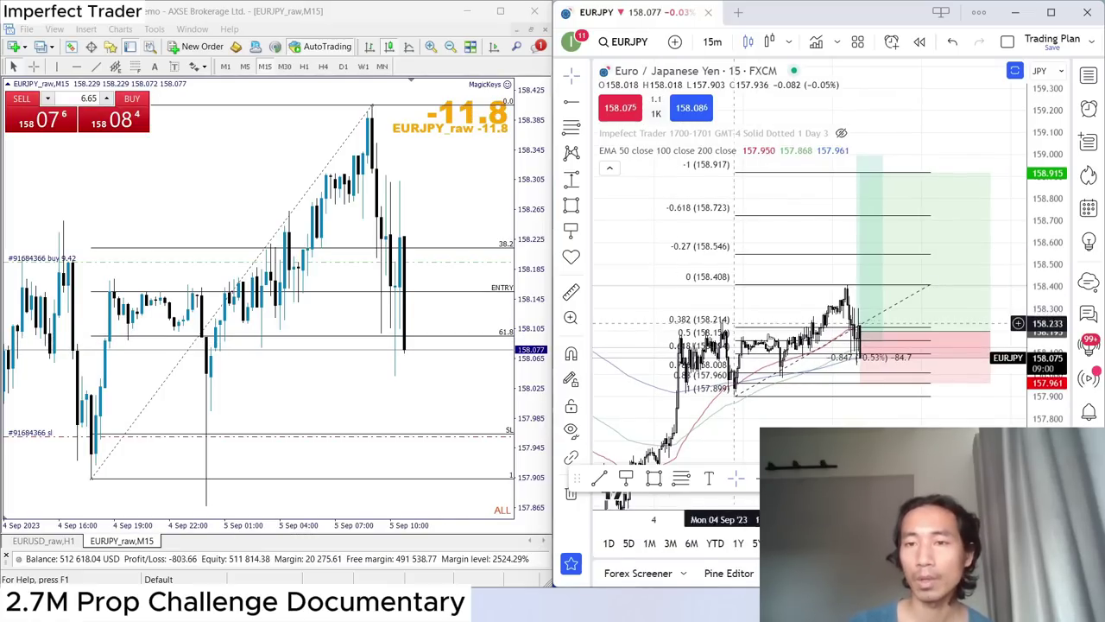
left_click_drag(1033, 321, 1040, 293)
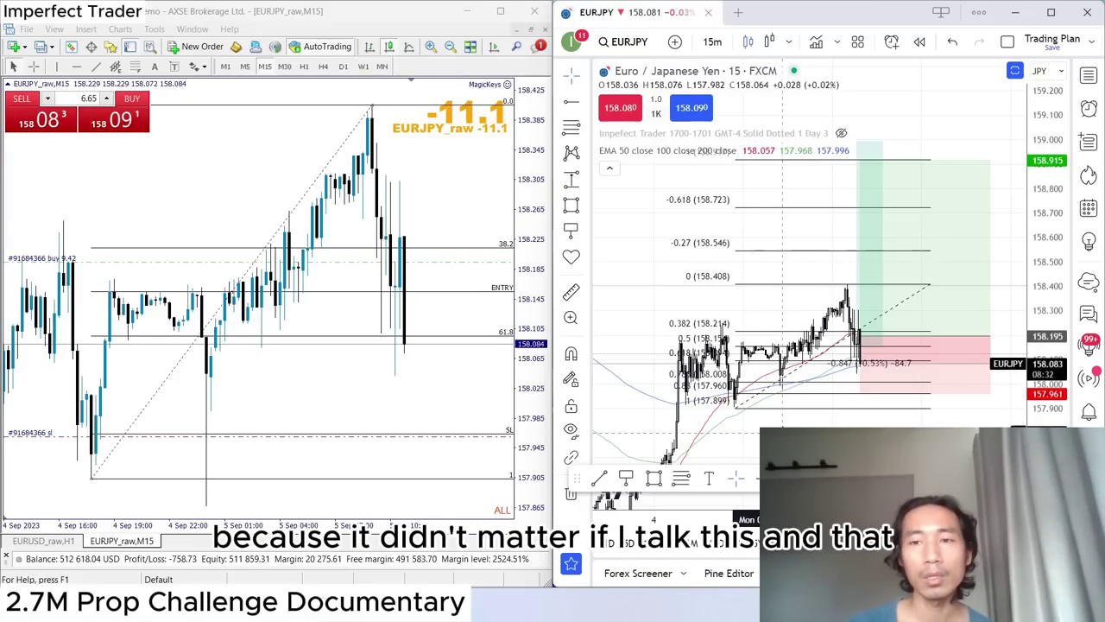
left_click_drag(782, 436, 779, 400)
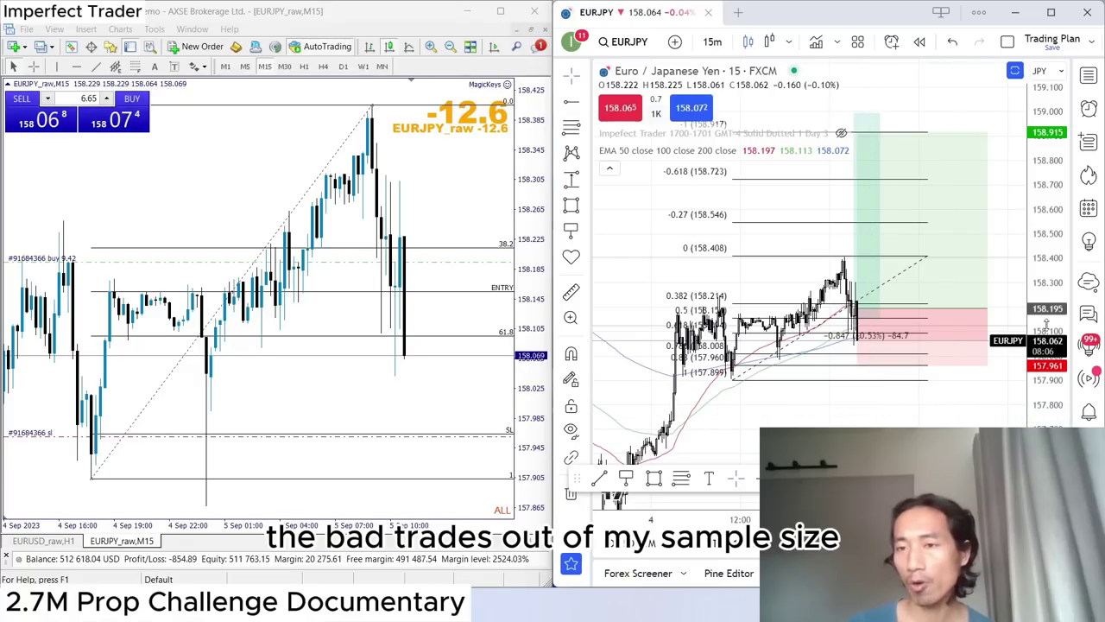
left_click_drag(1080, 245, 1080, 259)
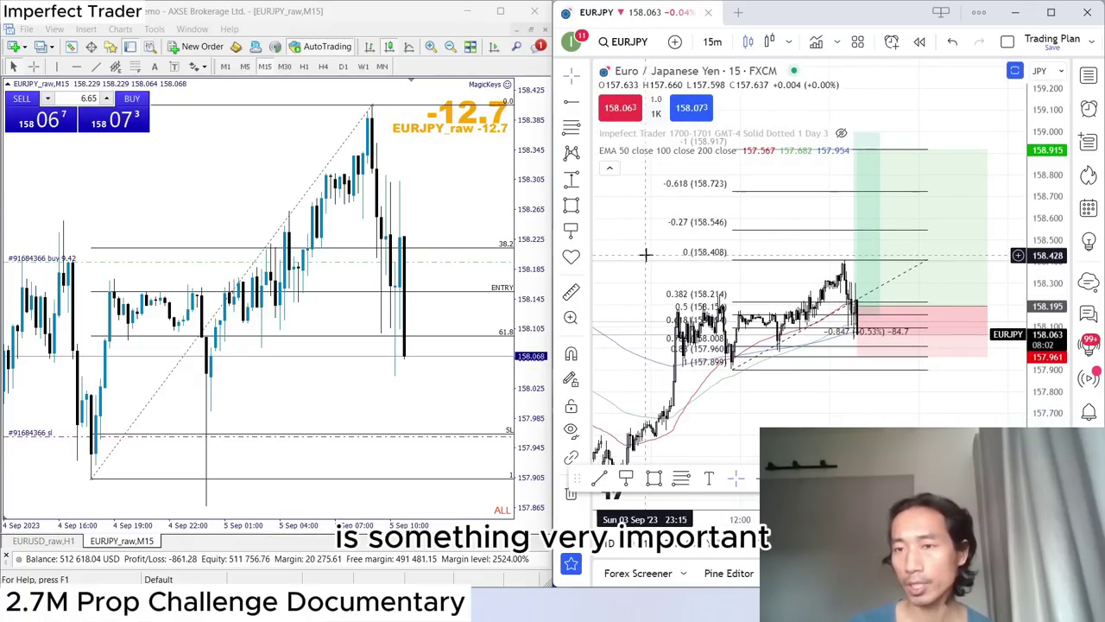
left_click_drag(646, 255, 647, 310)
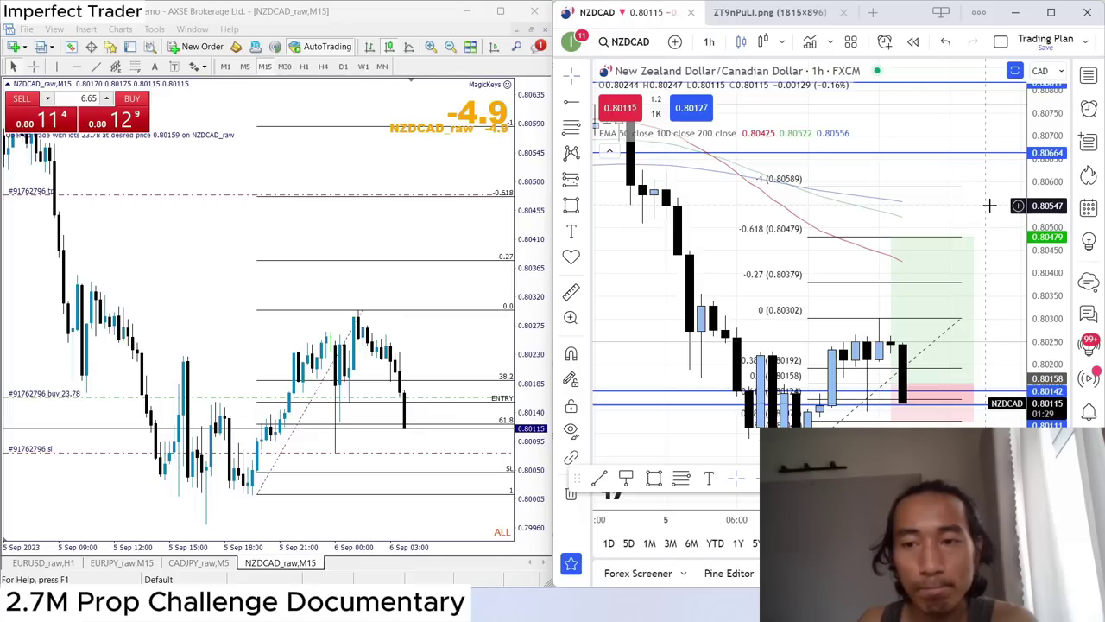
Inspect the NZDCAD long position on the 1-hour chart, from its entry area to its target at the -0.618 Fib extension.
scroll(673, 313, "down", 3)
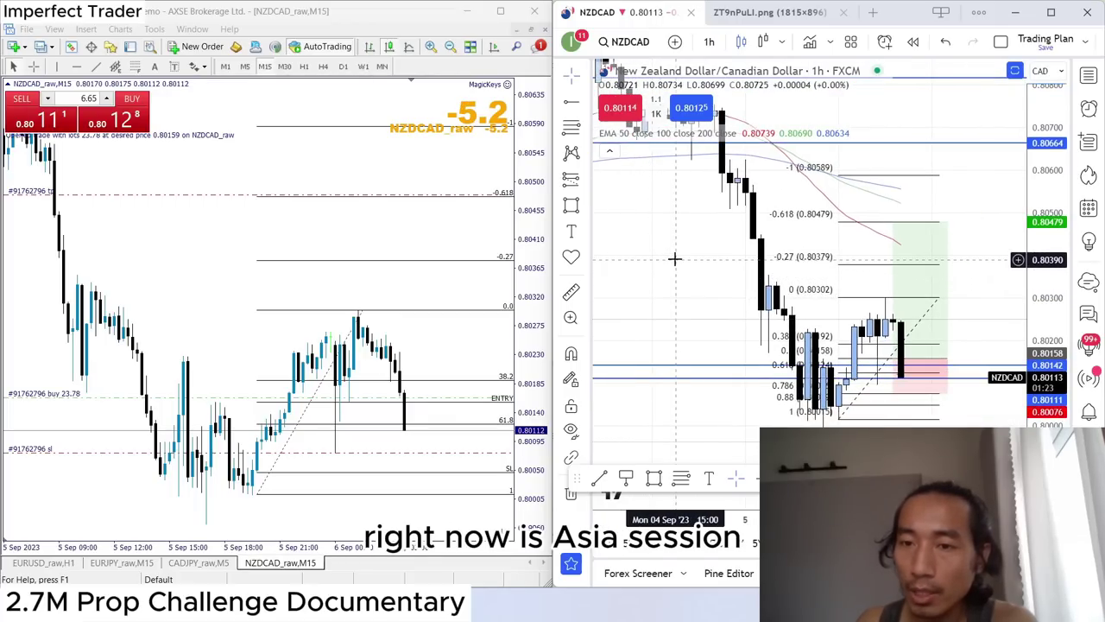
left_click_drag(675, 258, 656, 280)
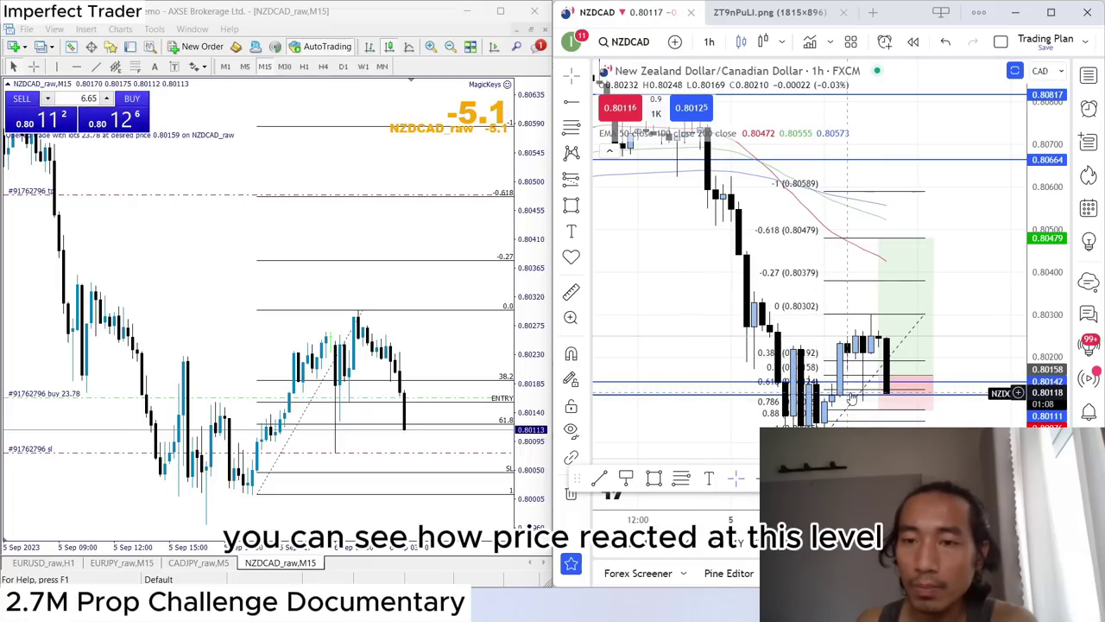
left_click(912, 383)
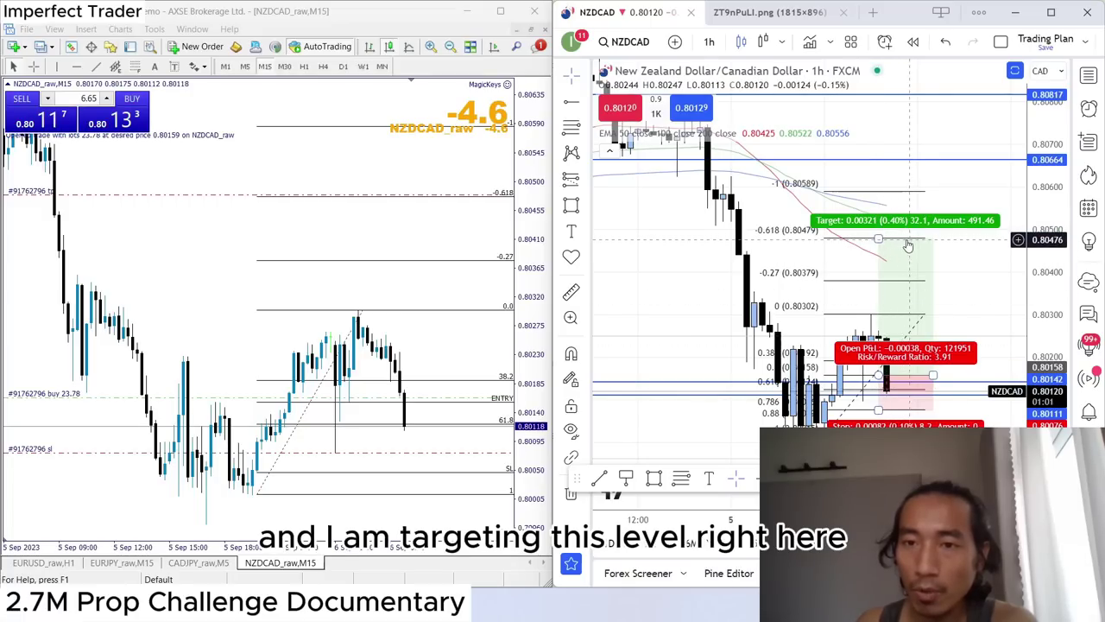
left_click(935, 237)
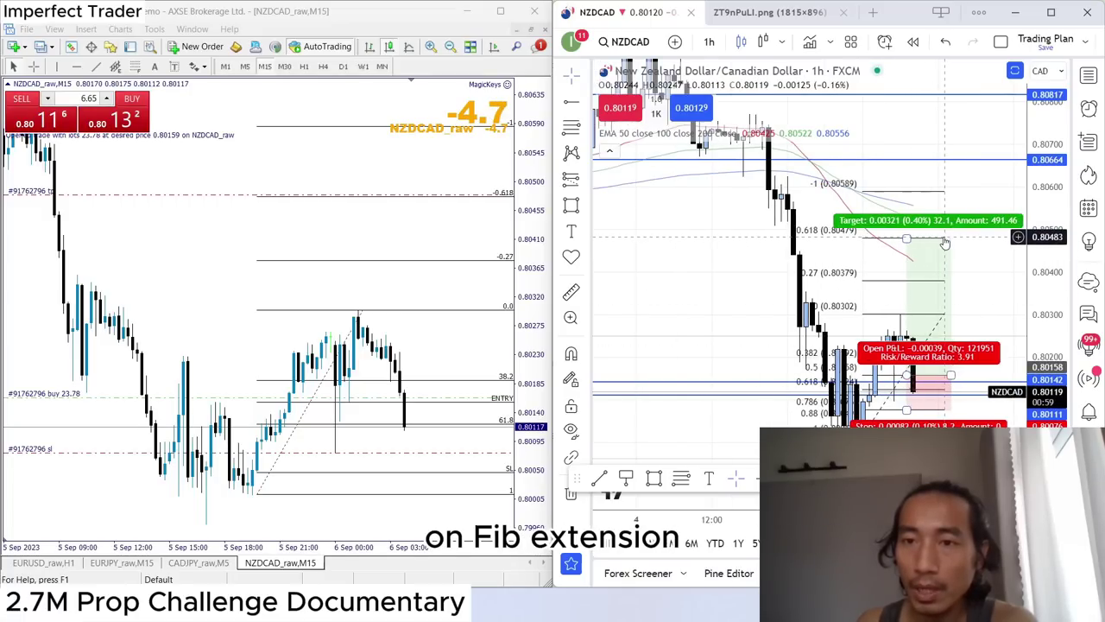
Draw a rectangle zone from about 0.80447 to 0.80506 across the NZDCAD chart around the -0.618 Fib extension.
mouse_move(708, 279)
left_mouse_down()
mouse_move(767, 345)
mouse_move(682, 284)
mouse_move(1002, 296)
left_mouse_up()
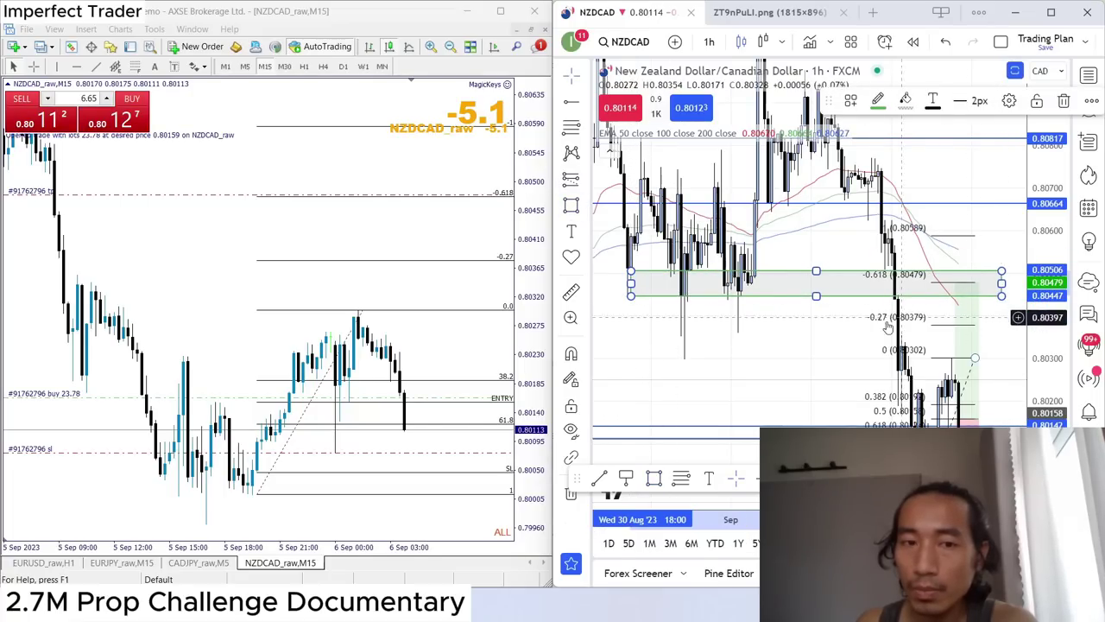
scroll(910, 281, "up", 3)
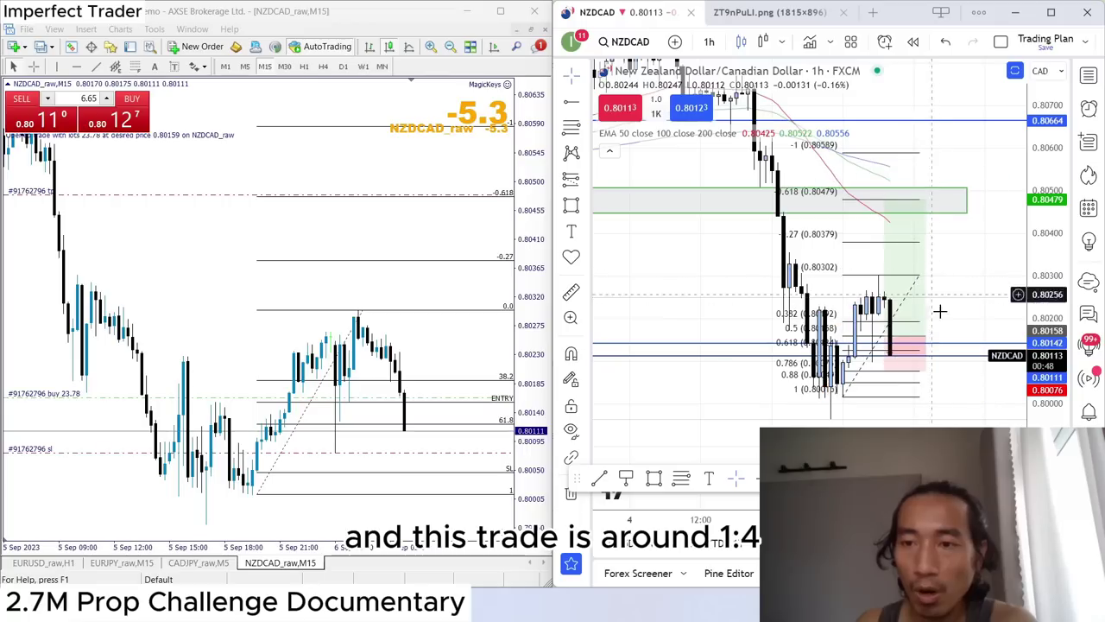
scroll(792, 308, "up", 2)
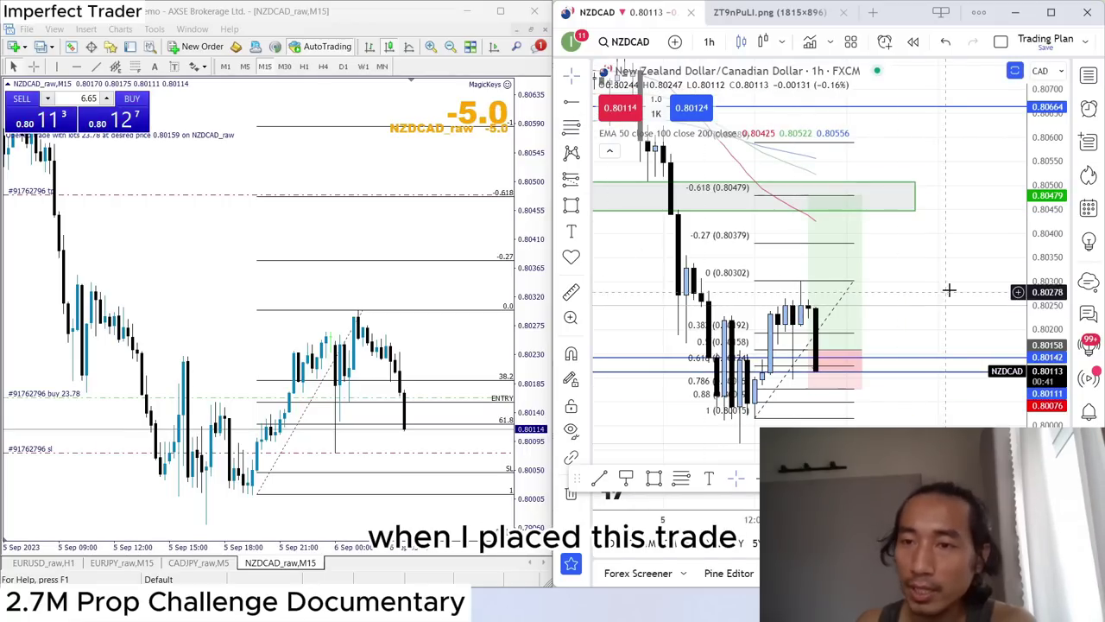
Examine the candles around the NZDCAD long position's entry and check the same area with the crosshair on the MetaTrader M15 chart.
left_click_drag(806, 314, 905, 290)
mouse_move(906, 289)
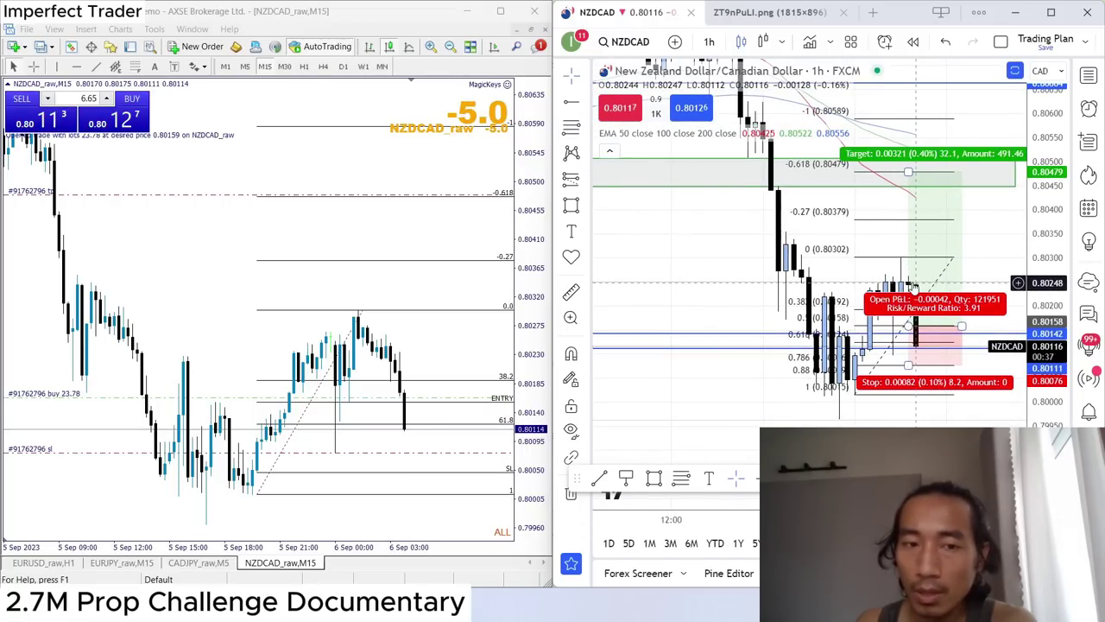
scroll(1004, 375, "right", 2)
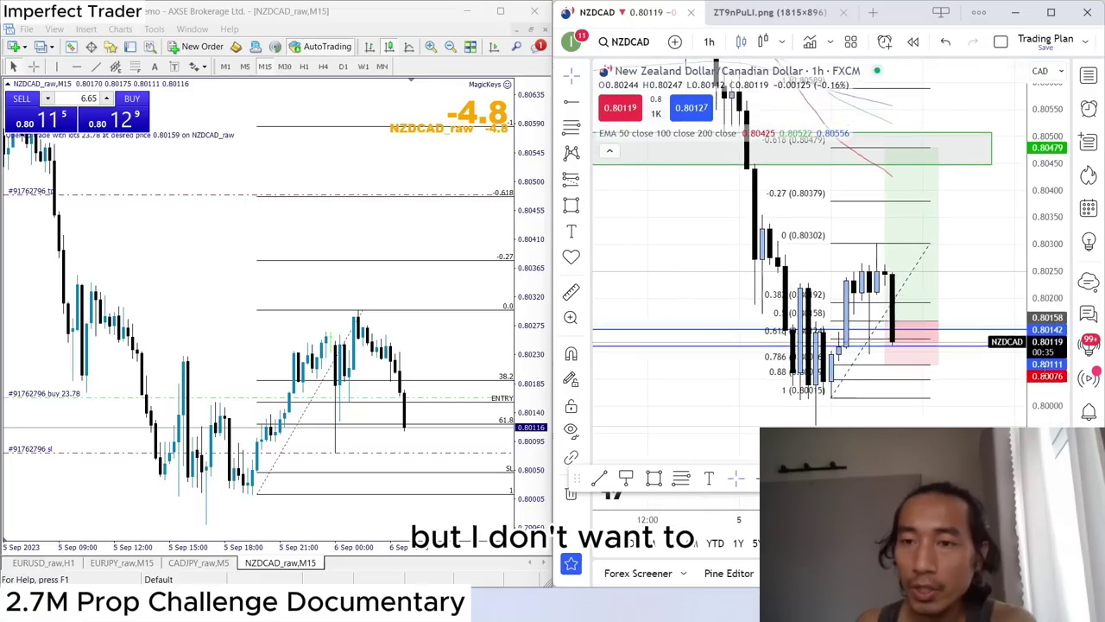
scroll(716, 296, "right", 2)
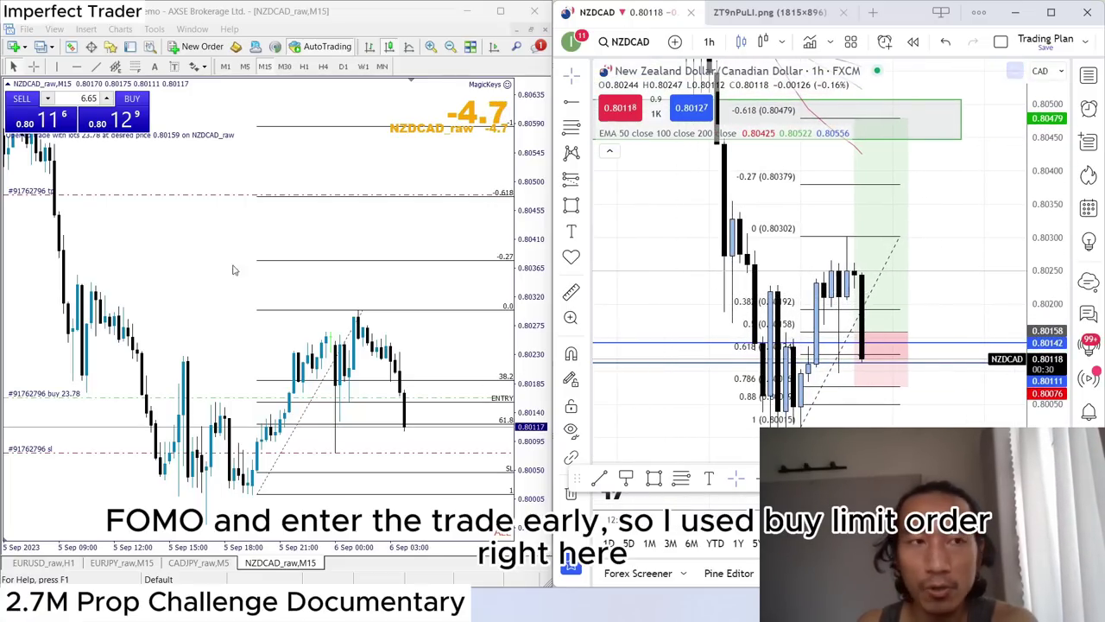
middle_click(150, 328)
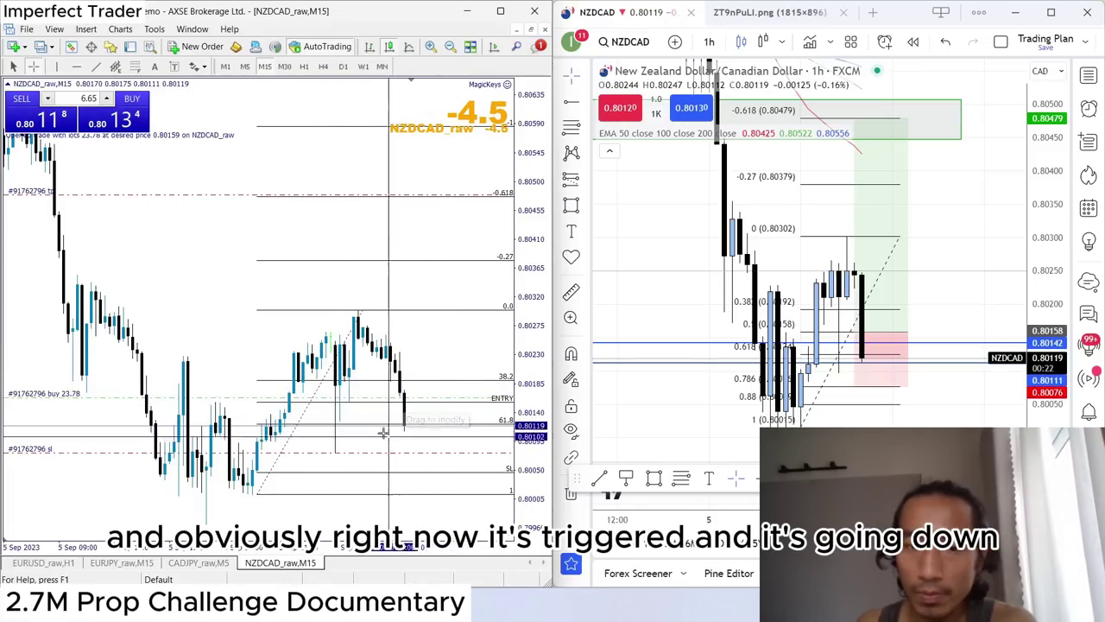
Examine the wider NZDCAD 1-hour chart around the open long position and the zone at the -0.618 Fib extension.
left_click_drag(1032, 295, 1030, 280)
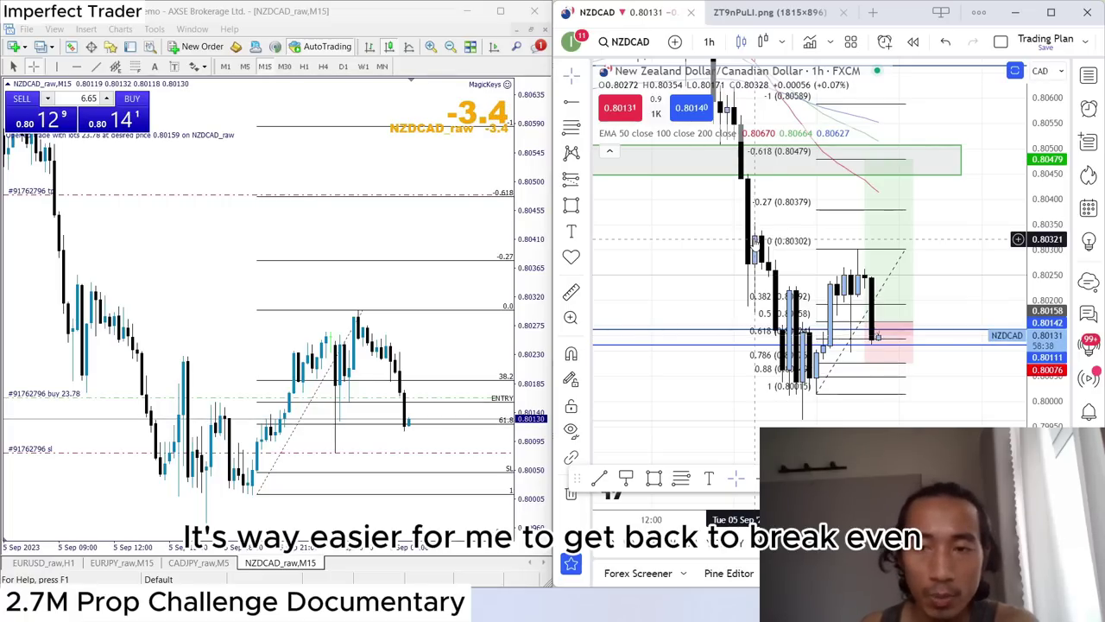
scroll(982, 271, "left", 3)
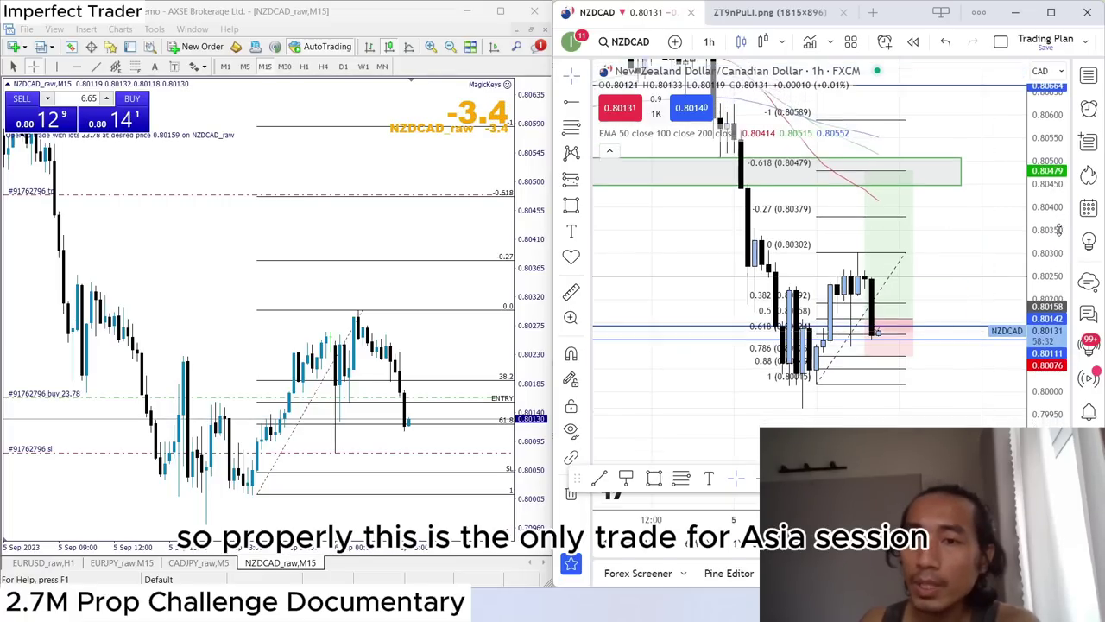
scroll(967, 269, "left", 1)
scroll(723, 296, "left", 2)
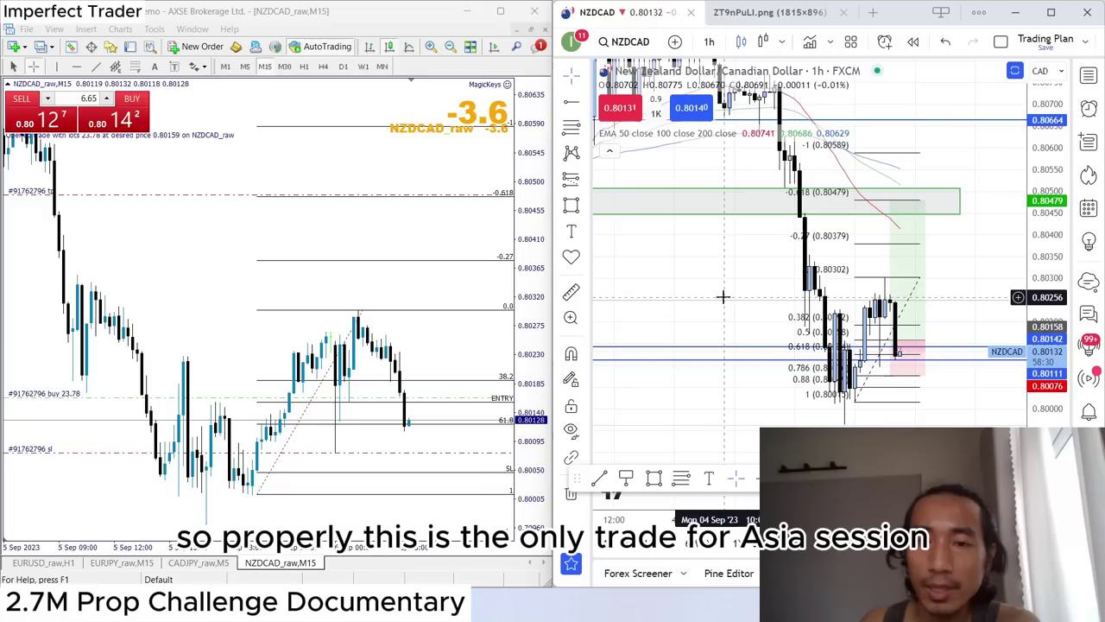
scroll(723, 296, "left", 2)
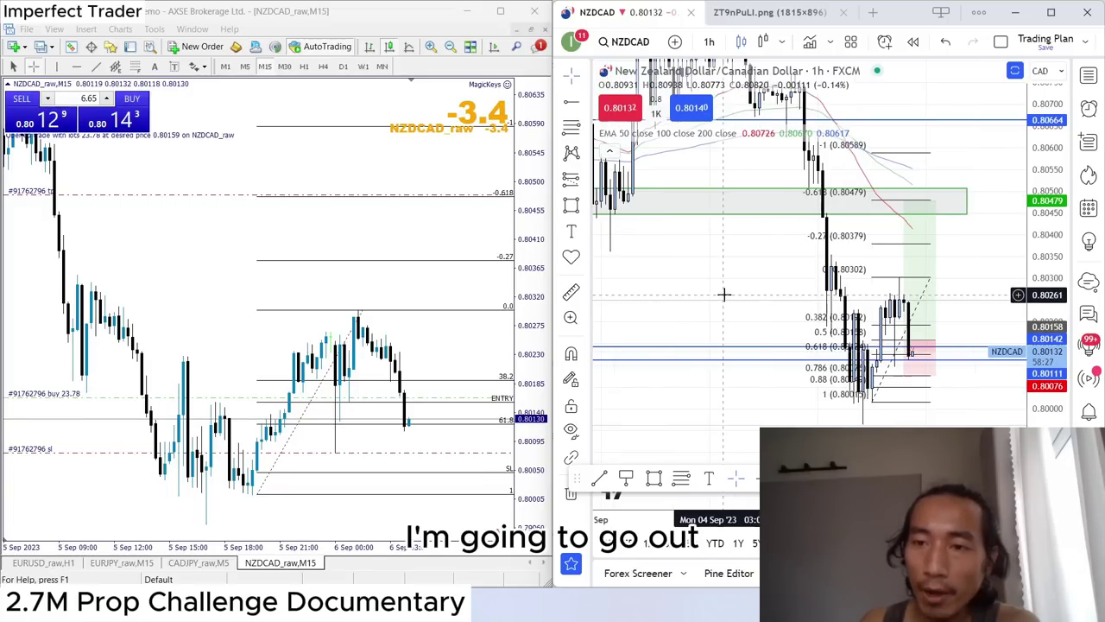
mouse_move(724, 294)
left_mouse_down()
mouse_move(725, 265)
mouse_move(721, 294)
left_mouse_up()
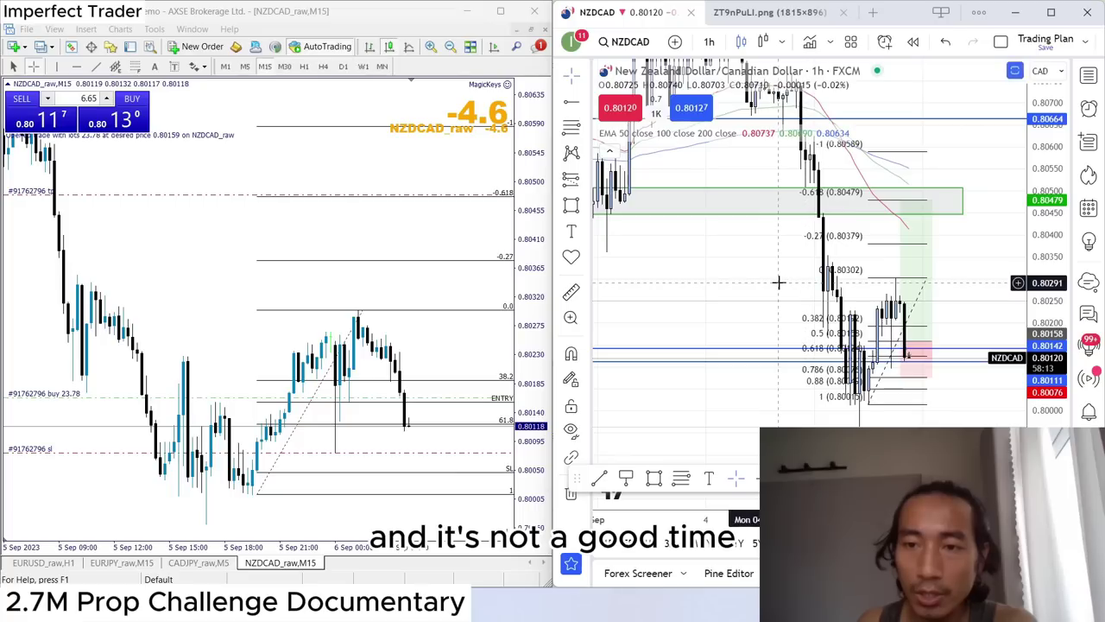
scroll(780, 282, "up", 2)
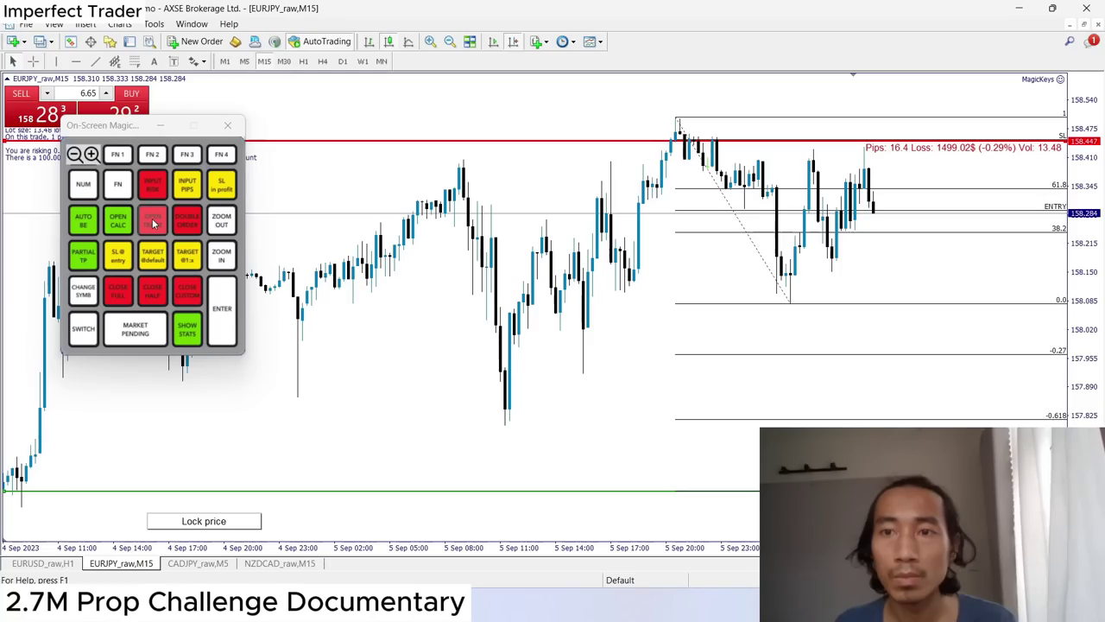
Open a EURJPY sell trade of 13.48 lots with the stop loss at 158.447.
left_click(153, 222)
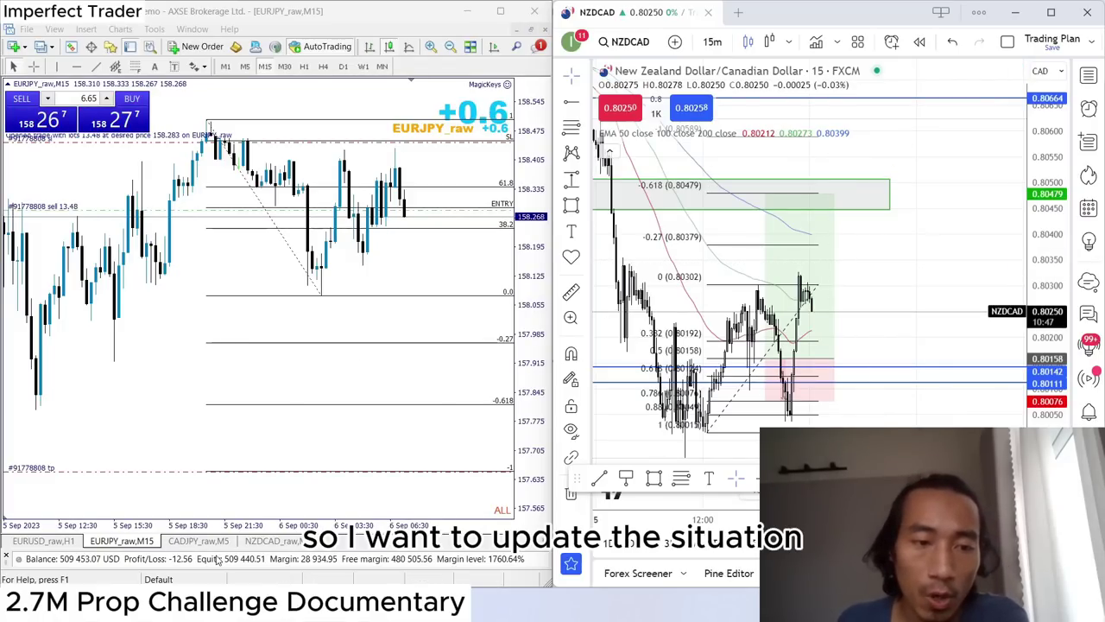
Review the stopped-out NZDCAD long position on the 15-minute charts, comparing its stop-loss level with the following low and rebound.
left_click(257, 541)
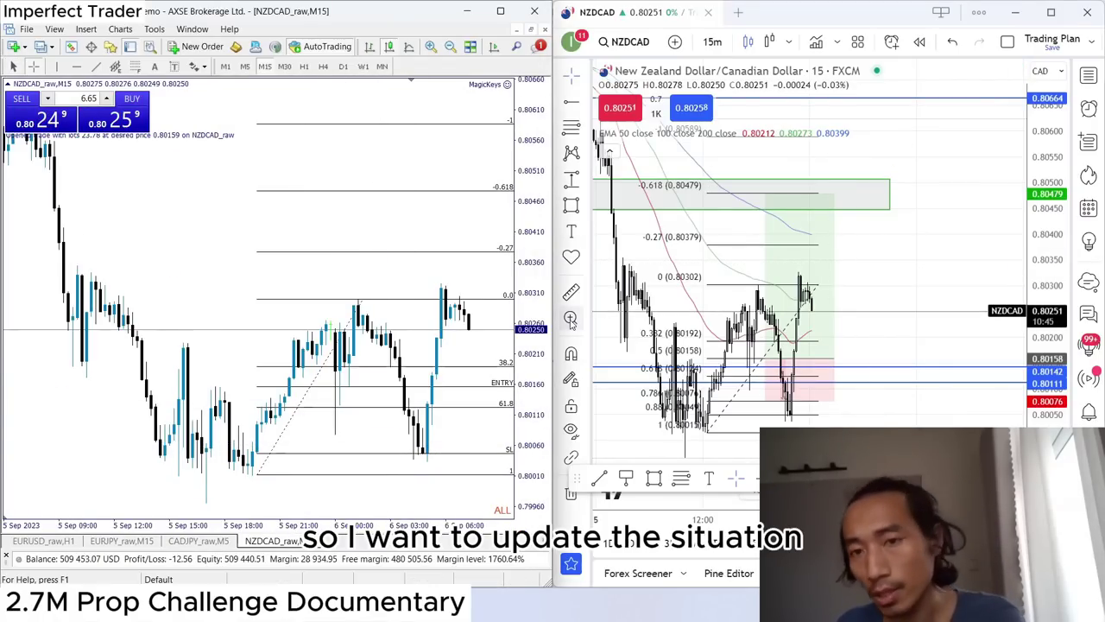
left_click(972, 260)
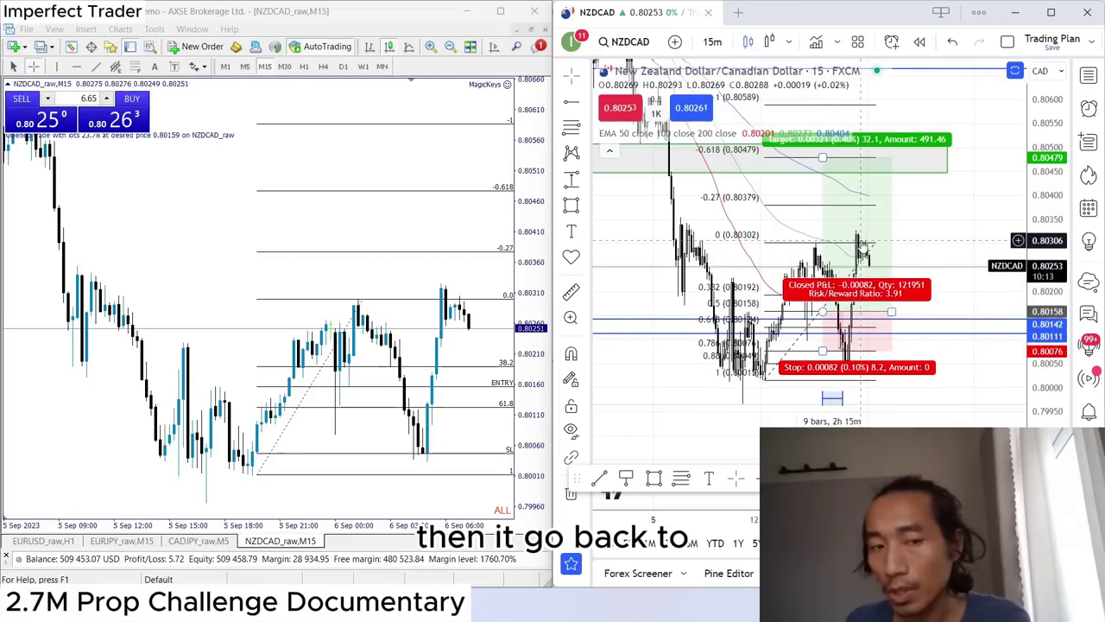
scroll(959, 231, "up", 2)
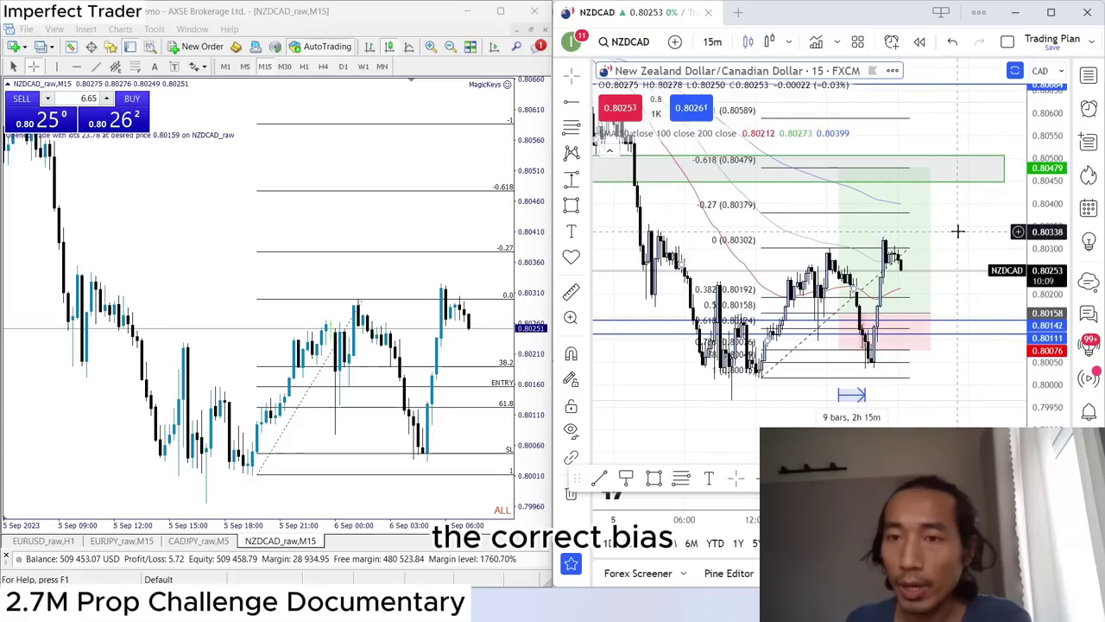
left_click_drag(959, 225, 893, 223)
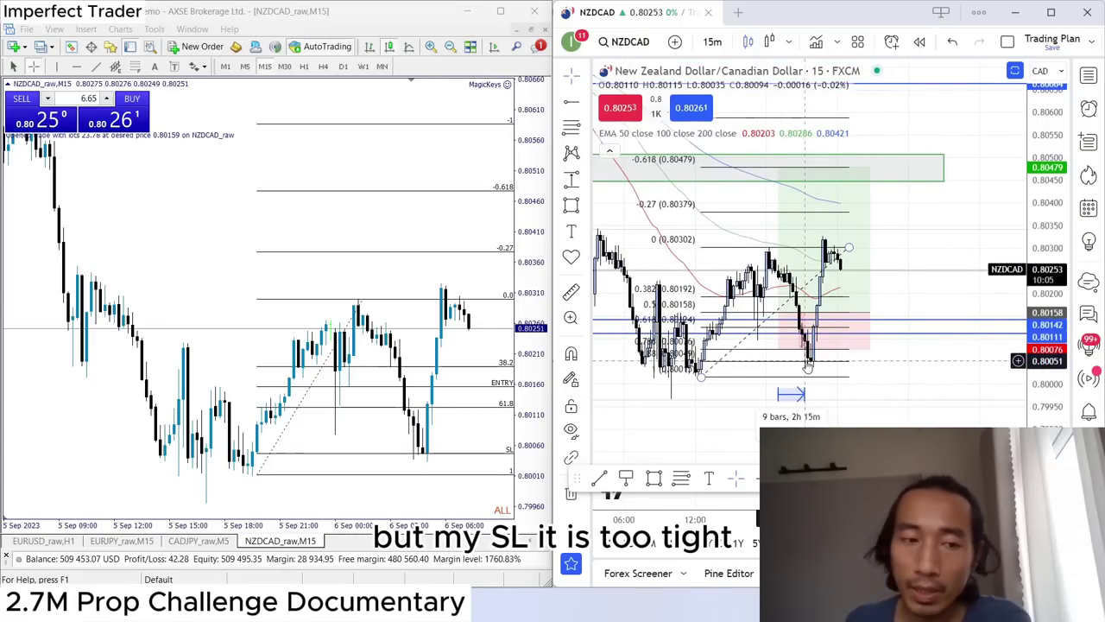
left_click(803, 361)
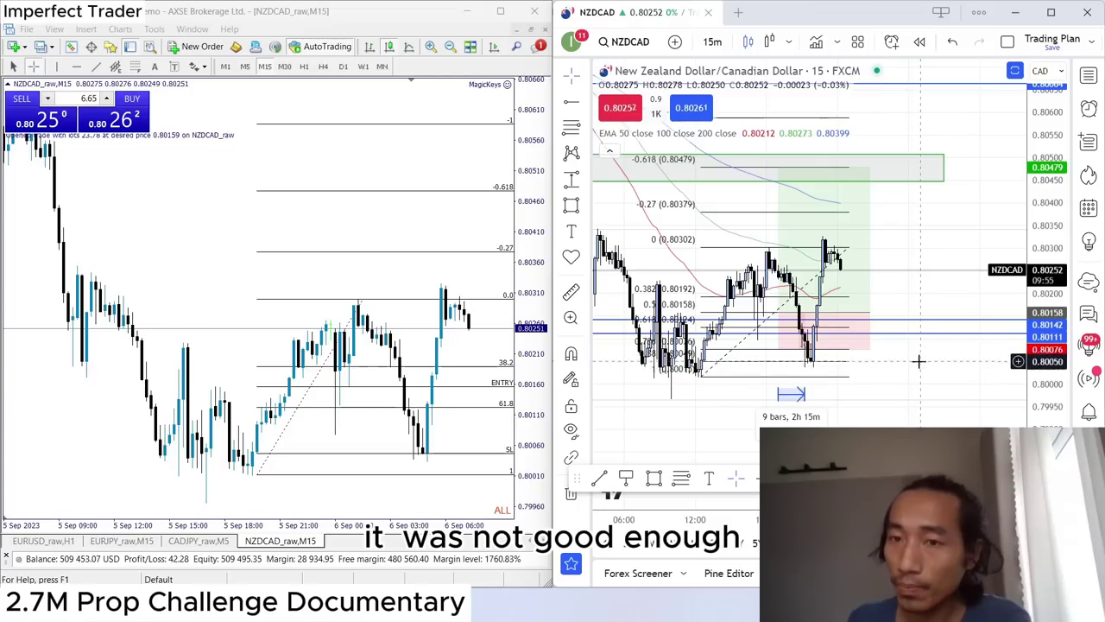
left_click_drag(915, 382, 922, 378)
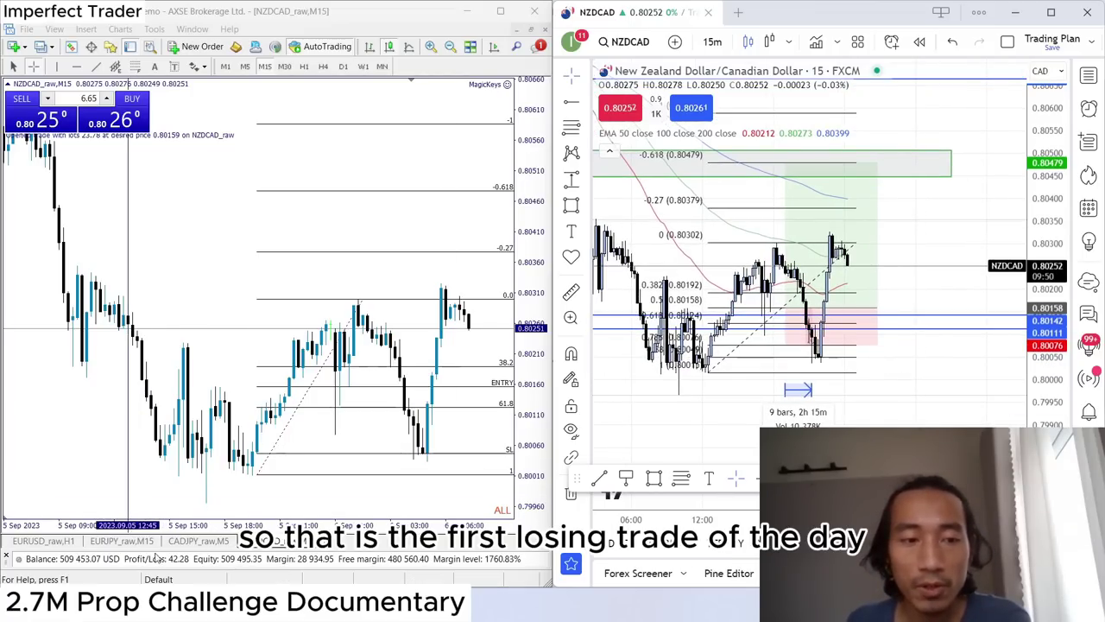
Check the closed NZDCAD trade of 2023.09.06 in the account history and the open EURJPY trade, and shrink the terminal again.
key("ctrl+t")
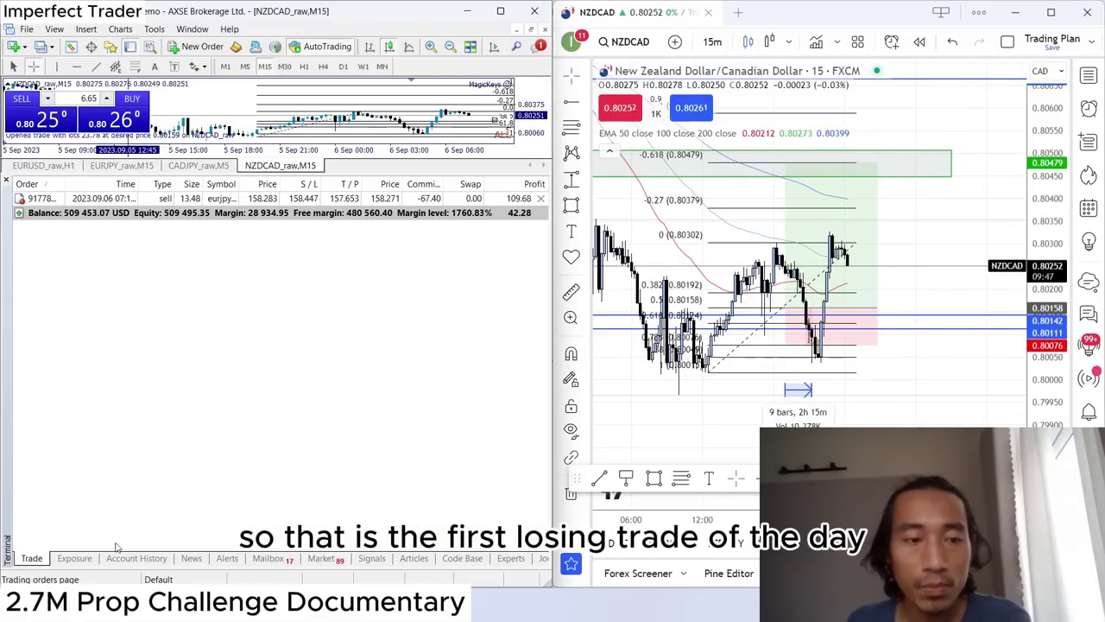
left_click(113, 560)
right_click(212, 268)
left_click(259, 371)
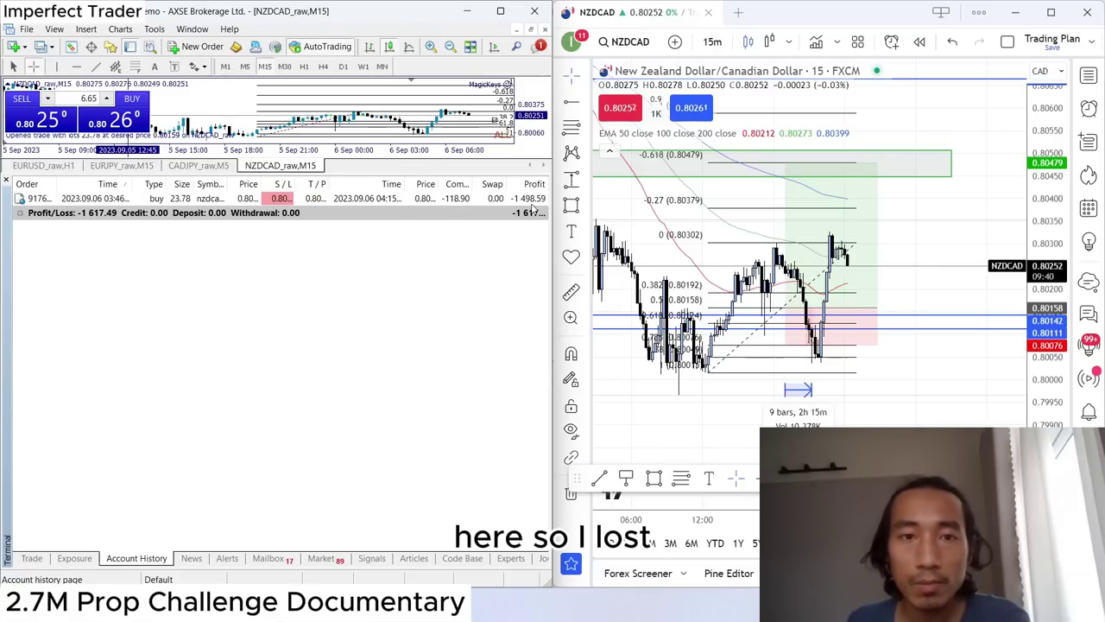
left_click(464, 200)
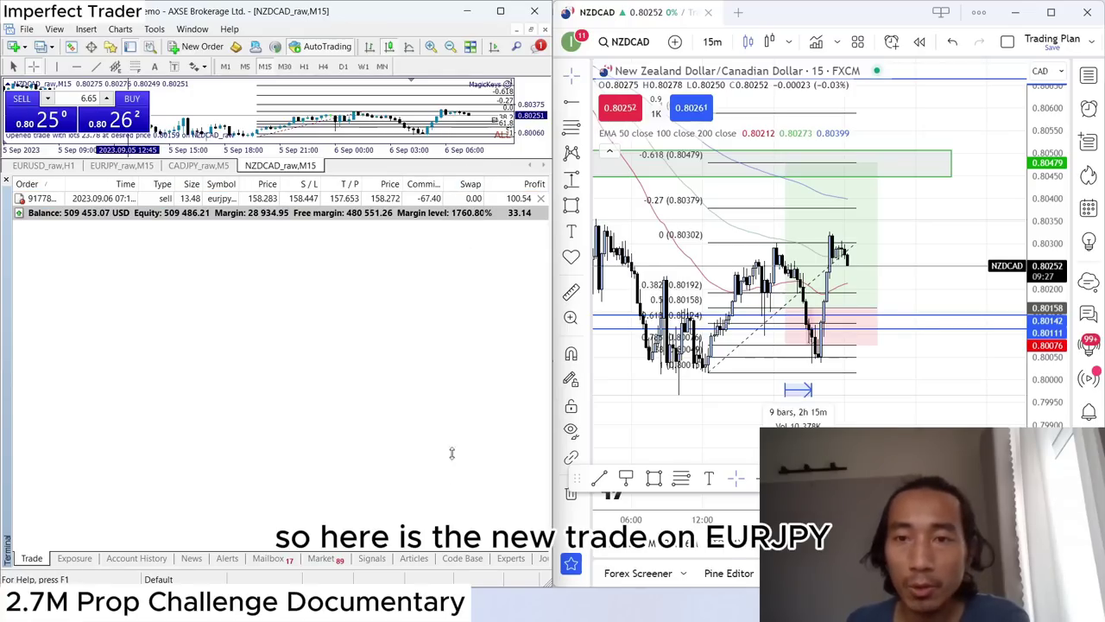
left_click_drag(346, 173, 346, 549)
Switch the TradingView chart to EURJPY from the watchlist and examine the short position's entry around the 0.5 Fib retracement.
left_click(1088, 75)
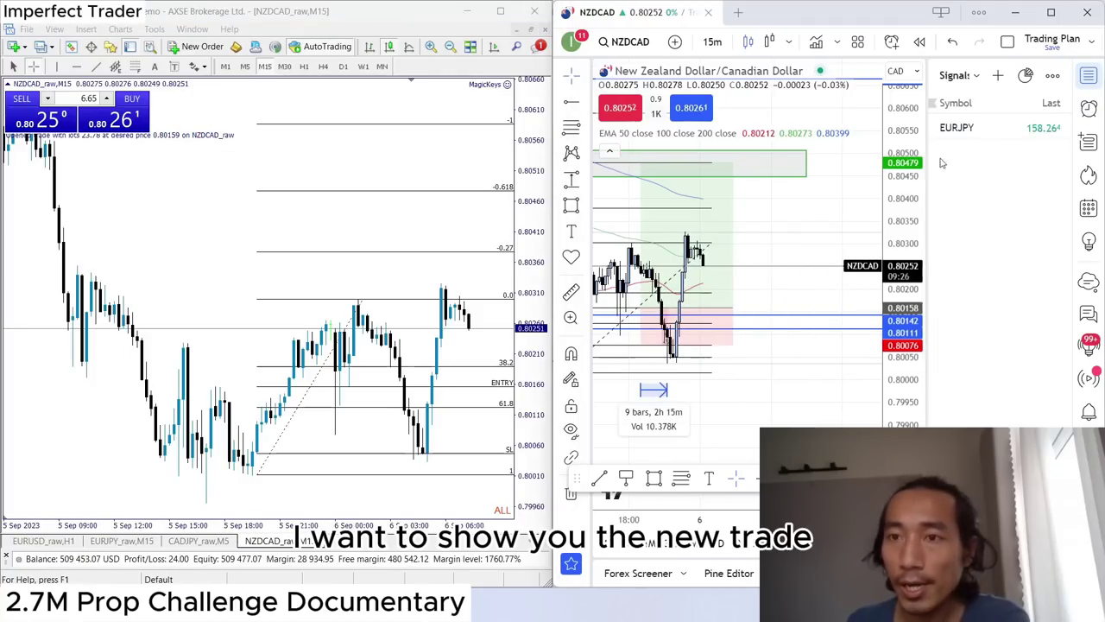
left_click(957, 127)
left_click_drag(1045, 185, 1044, 238)
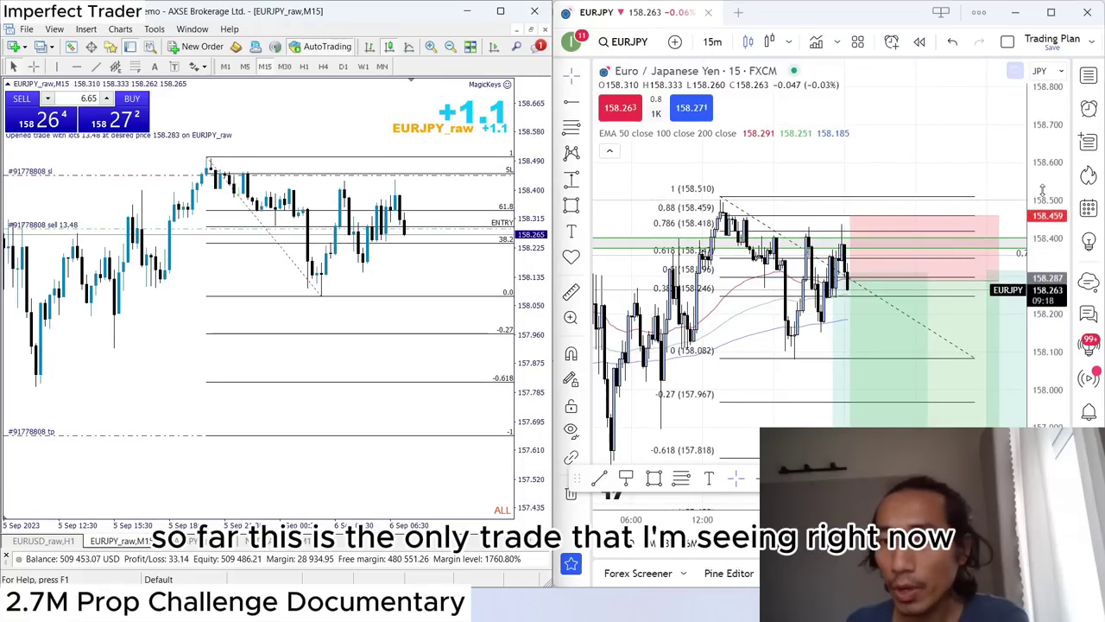
left_click_drag(939, 221, 956, 172)
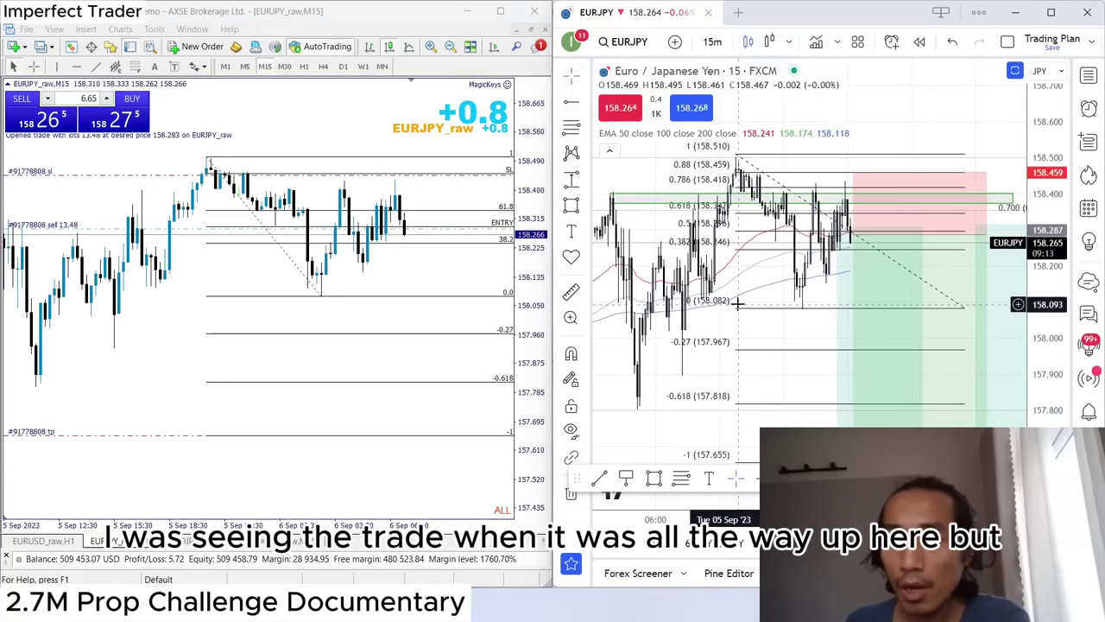
left_click(861, 216)
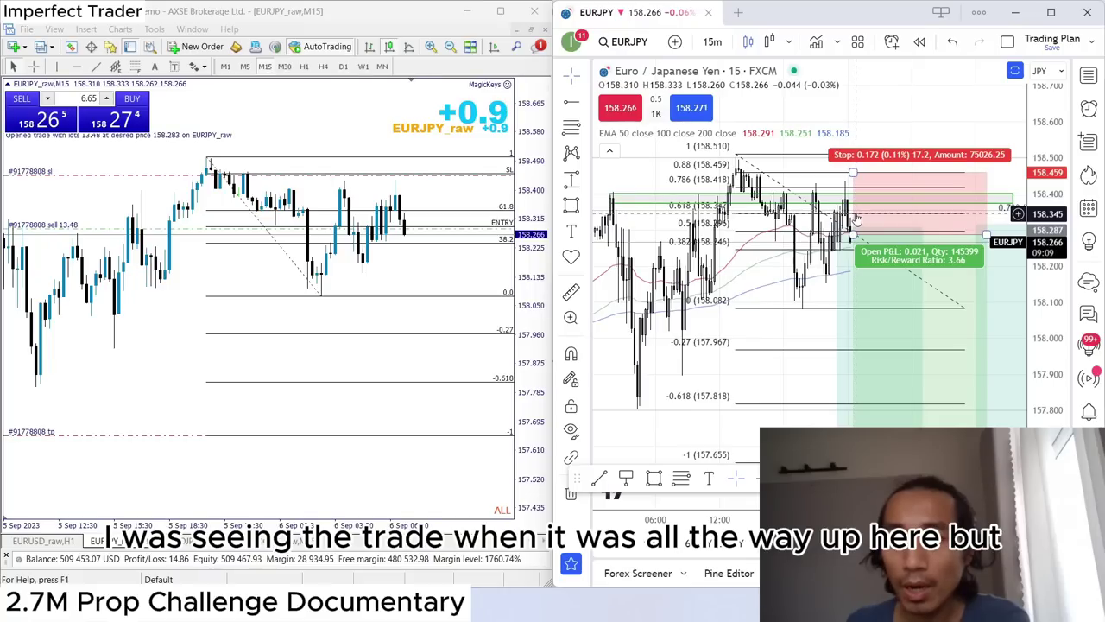
left_click(1051, 256)
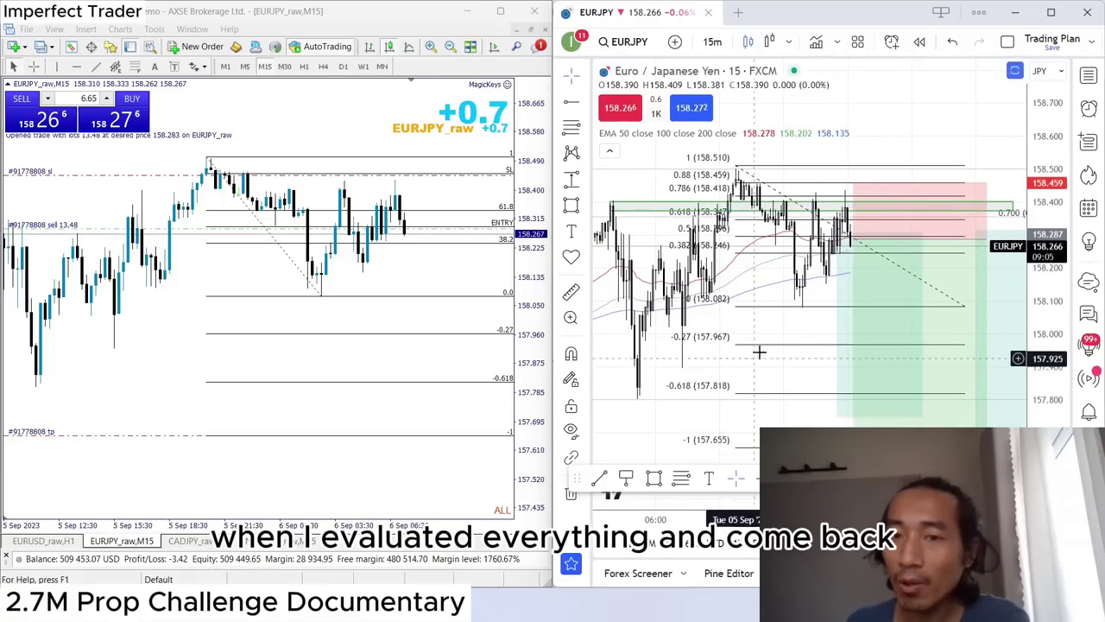
left_click_drag(757, 354, 797, 299)
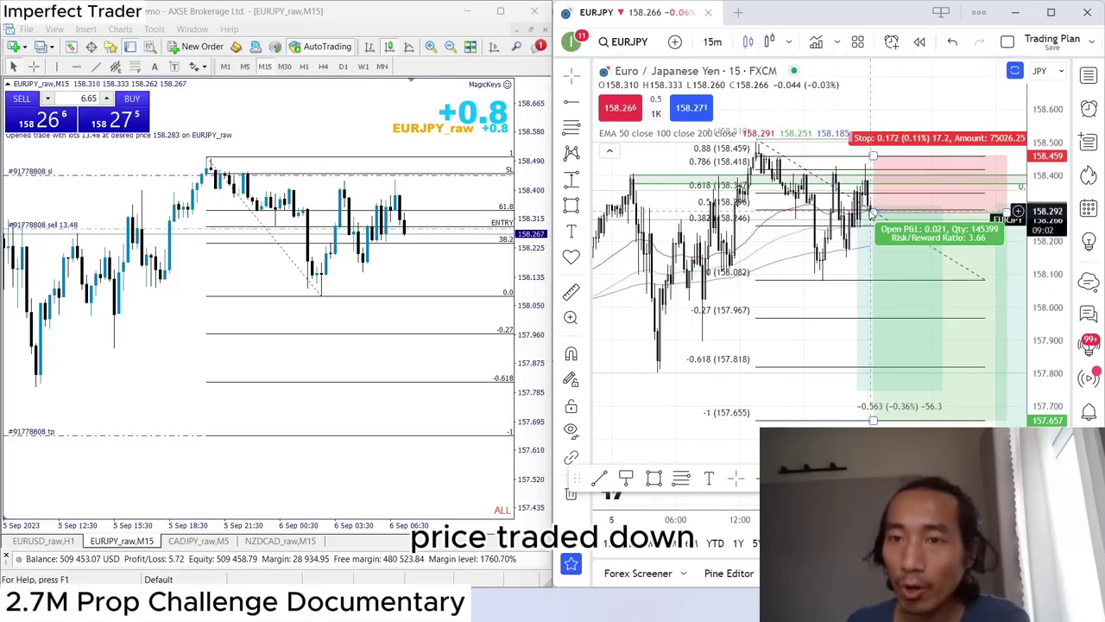
left_click(874, 216)
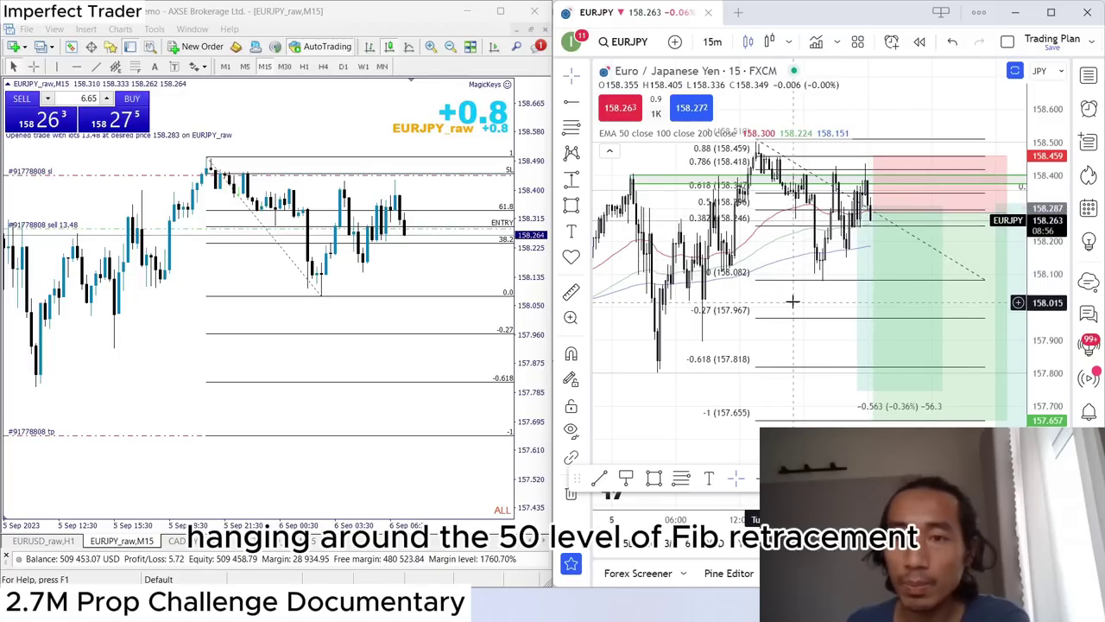
Draw a path on EURJPY from the swing high near 158.500 to the 158.082 low, up to about 158.39 and down to about 157.669.
left_click_drag(792, 302, 722, 340)
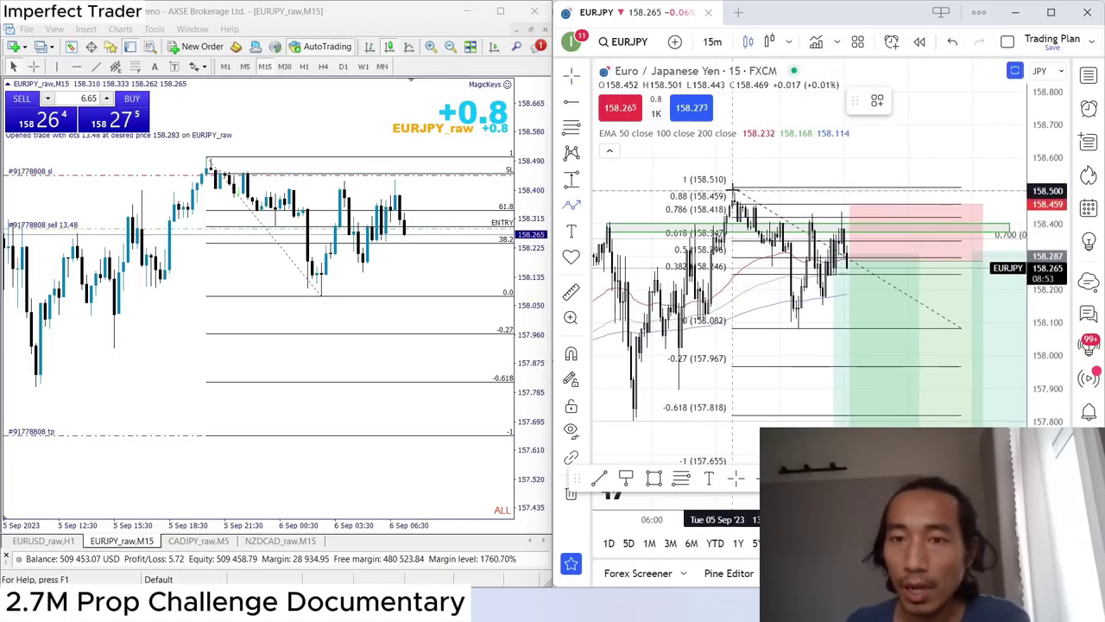
left_click(732, 189)
left_click(796, 316)
left_click_drag(784, 348, 780, 274)
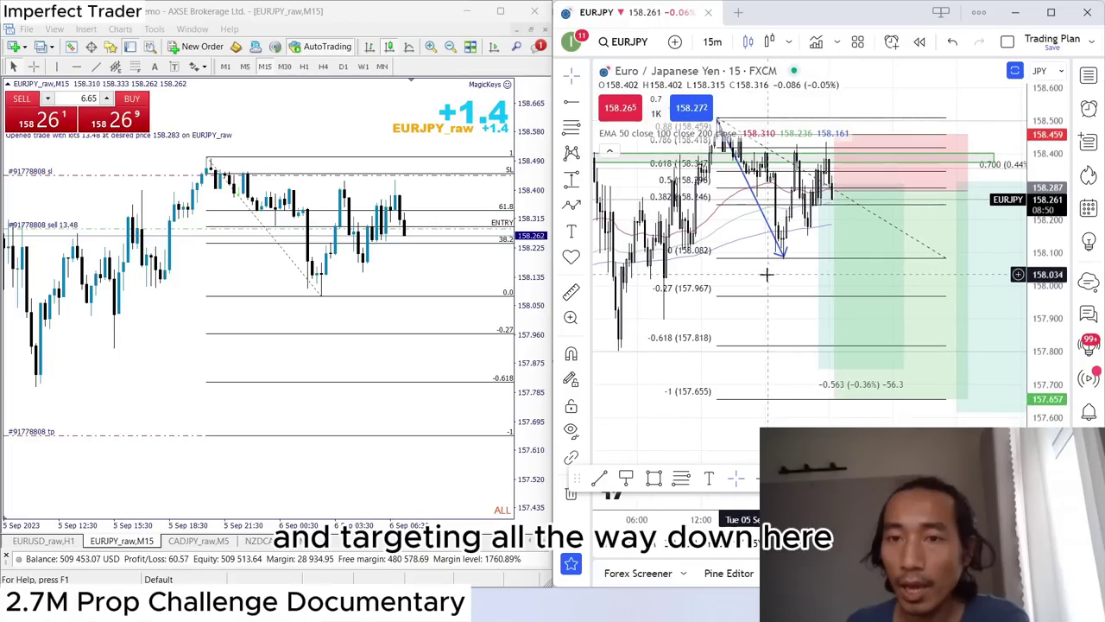
left_click(784, 256)
left_click(837, 157)
double_click(933, 393)
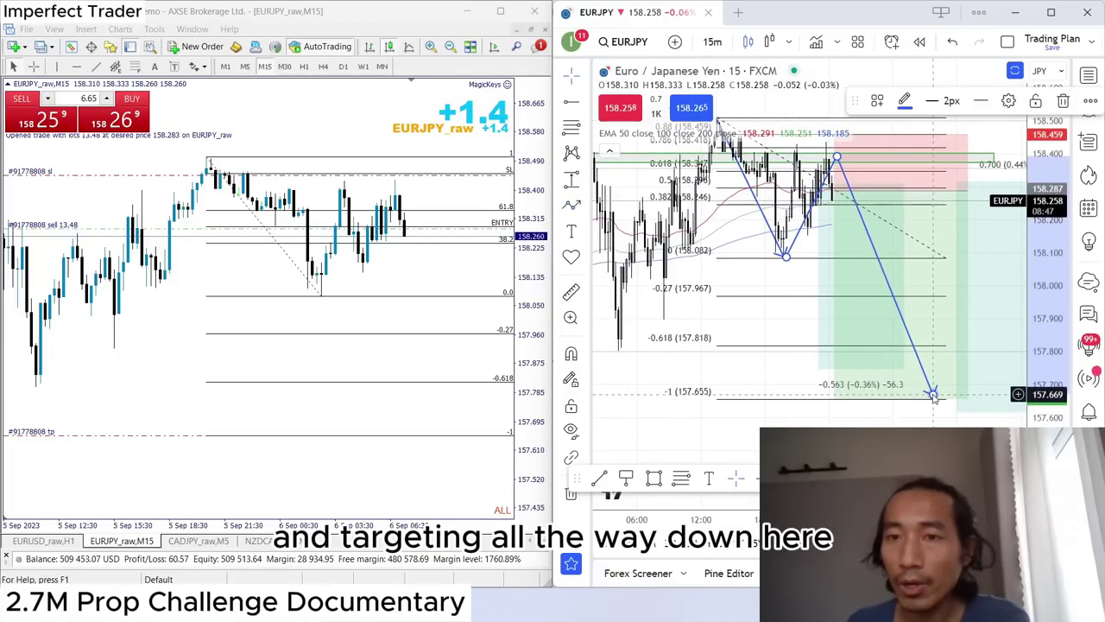
left_click(783, 316)
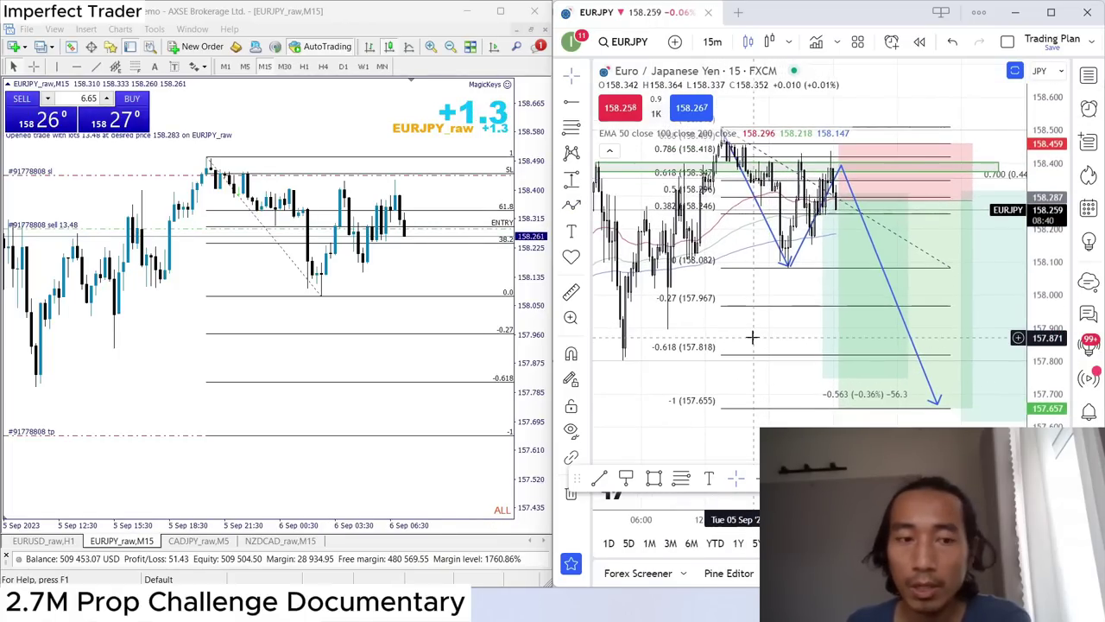
scroll(756, 326, "down", 3)
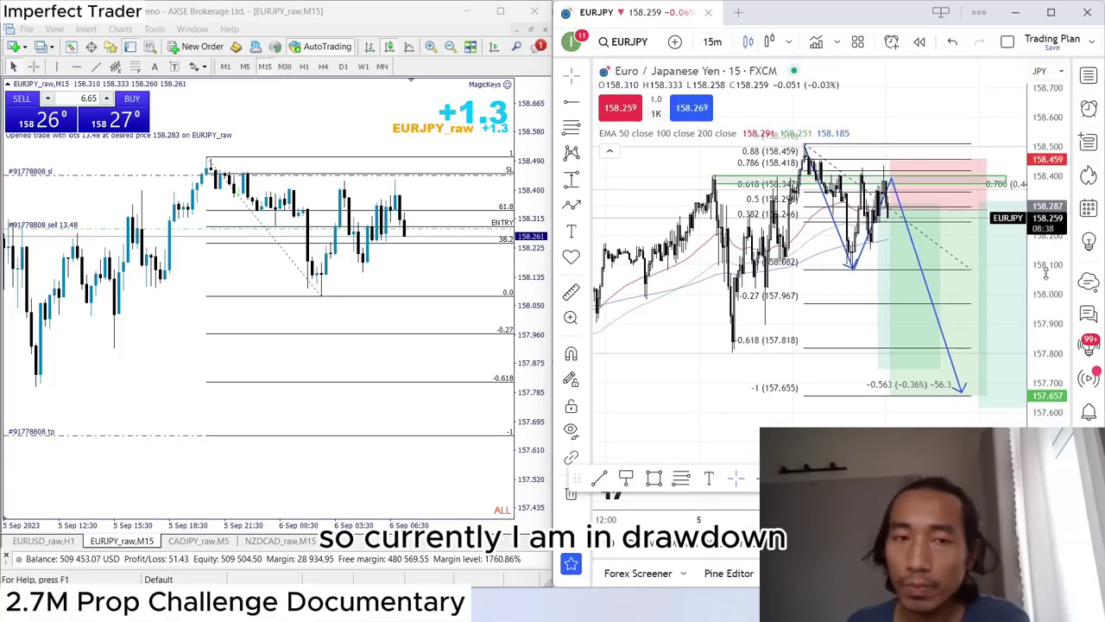
left_click_drag(723, 326, 682, 333)
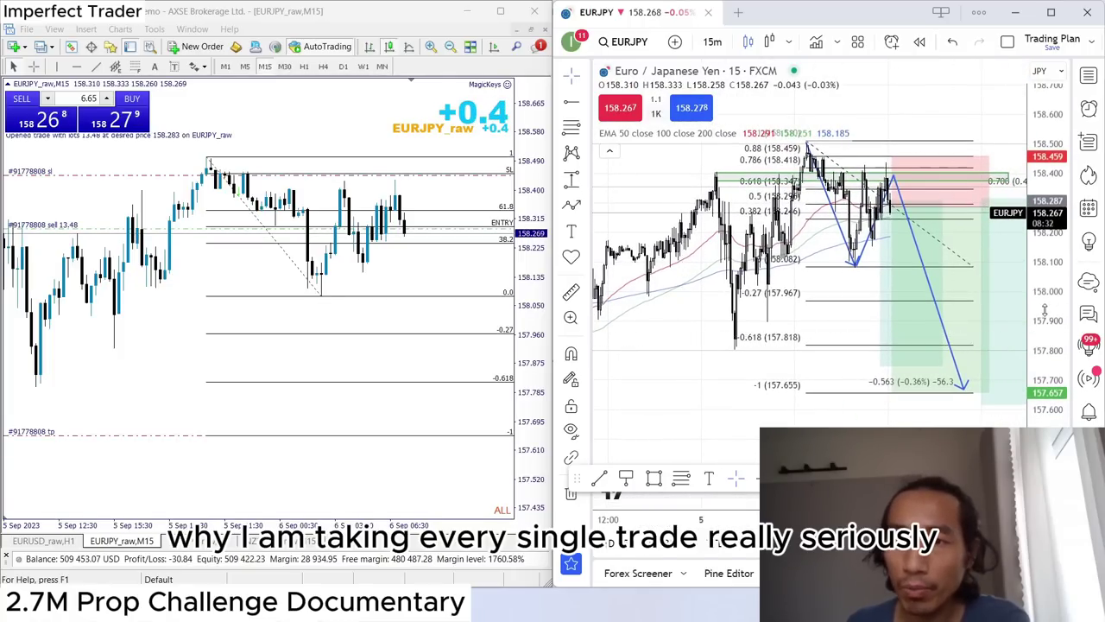
left_click_drag(1045, 310, 1043, 268)
left_click_drag(1043, 267, 1042, 302)
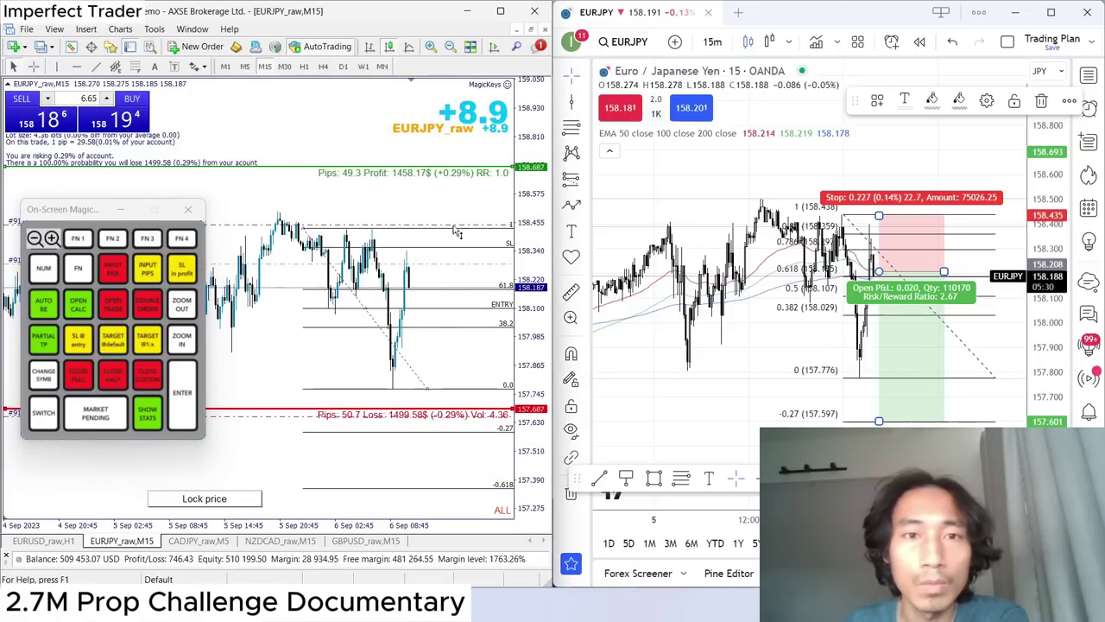
Open a second EURJPY sell trade of 8.91 lots targeting the -0.27 Fib extension and minimize the on-screen MagicKeys pad.
key("Return")
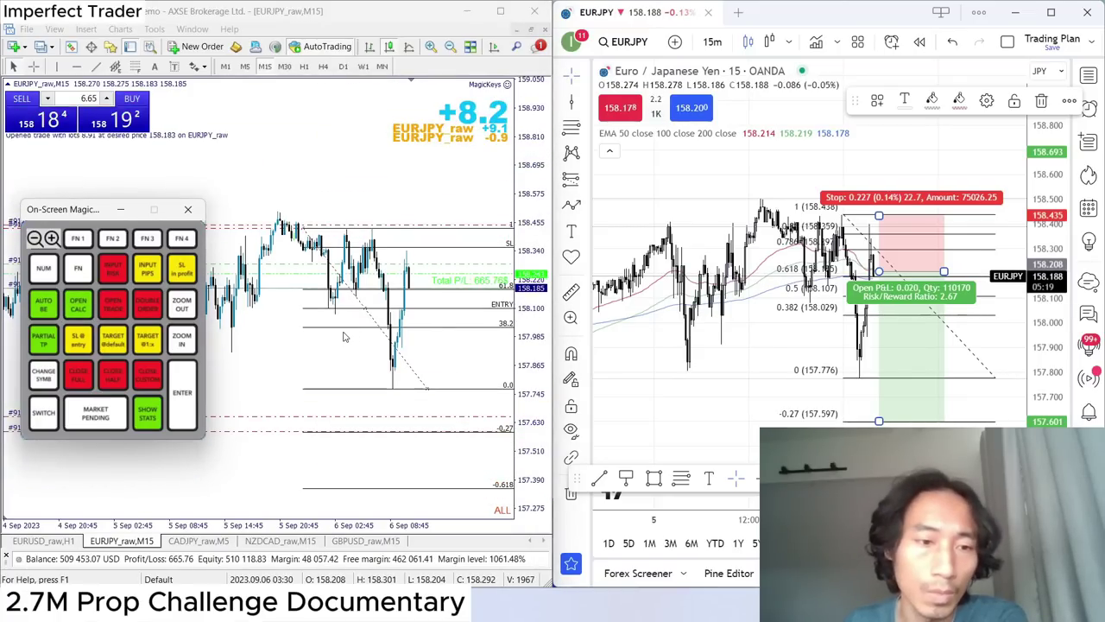
left_click(118, 212)
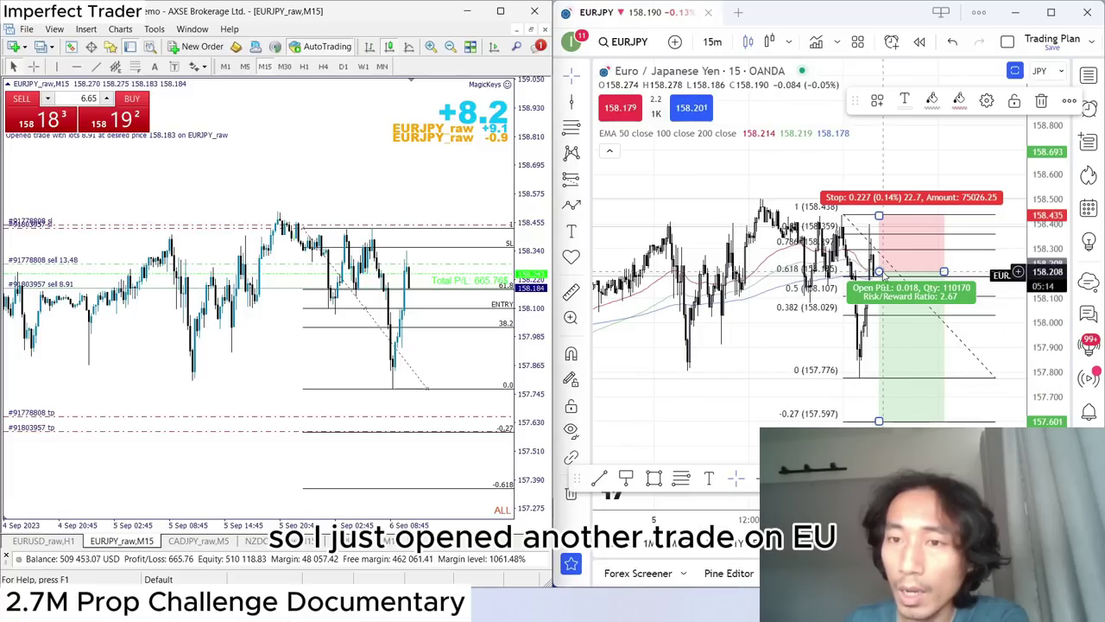
Set the EURJPY short position drawing's entry to 158.190 and its stop to 158.438.
left_click_drag(879, 273, 879, 277)
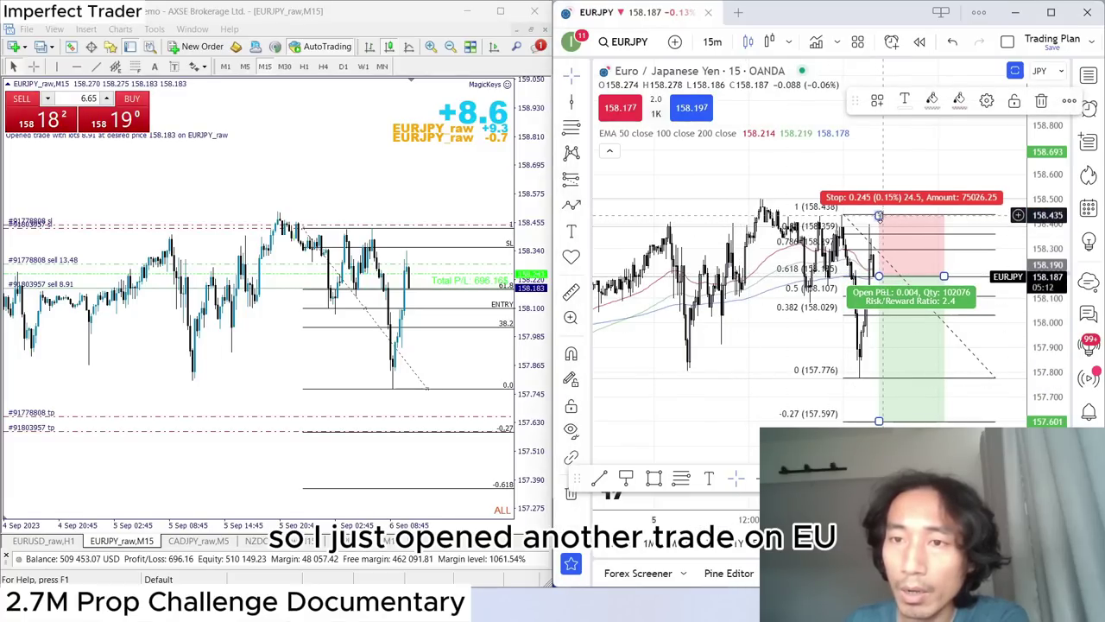
left_click_drag(879, 215, 879, 214)
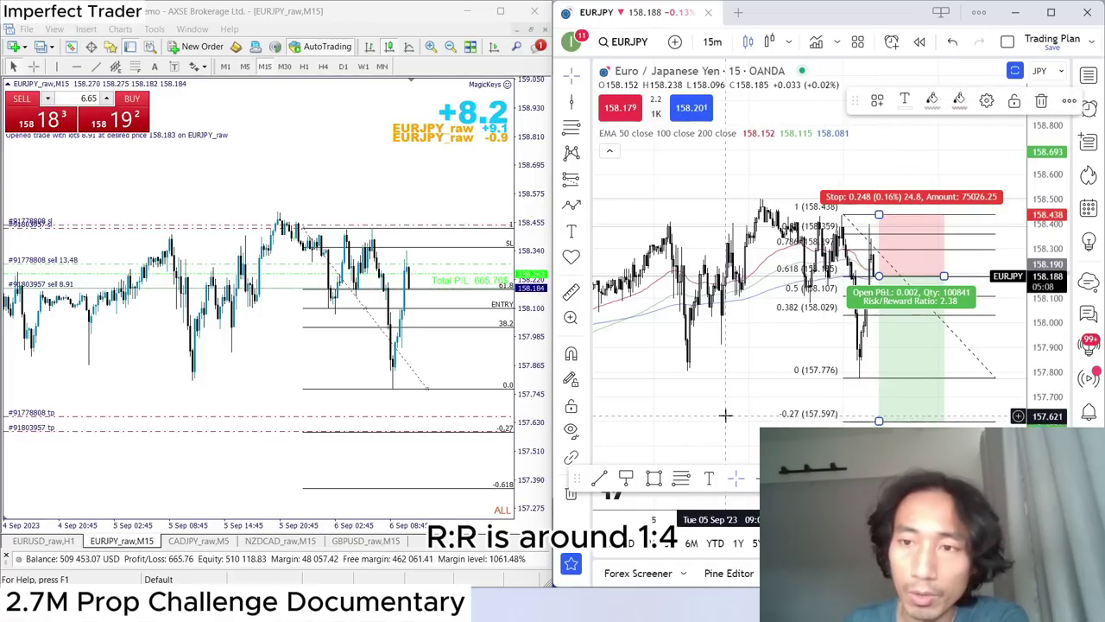
left_click(752, 358)
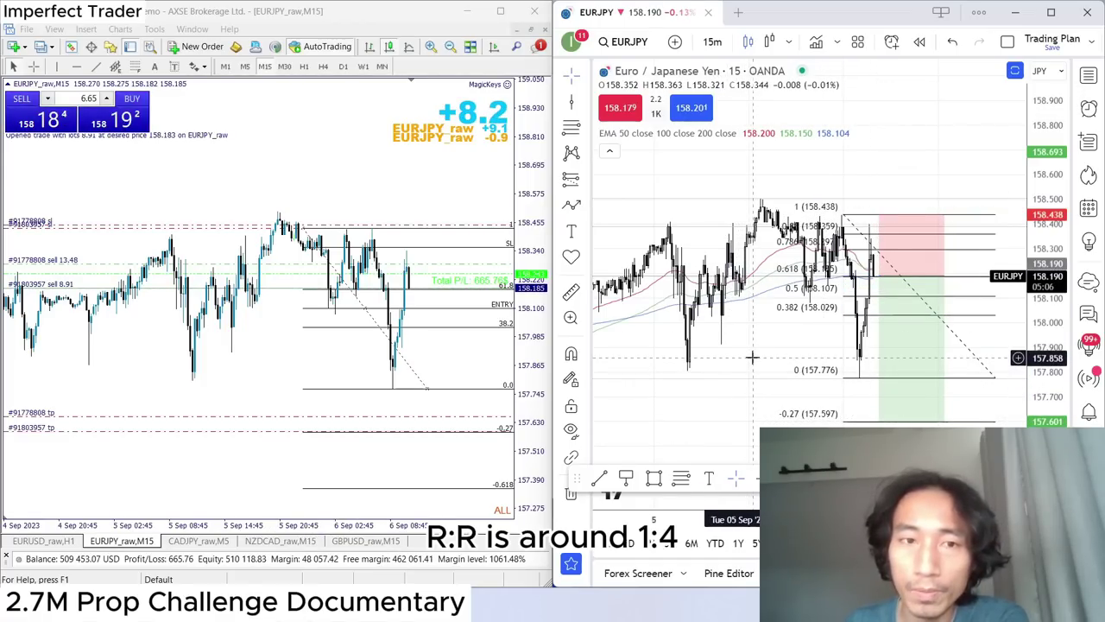
Add the OANDA EURJPY chart to the Signals watchlist and bring up the previous short trade on the FXCM EURJPY chart.
right_click(666, 191)
mouse_move(759, 345)
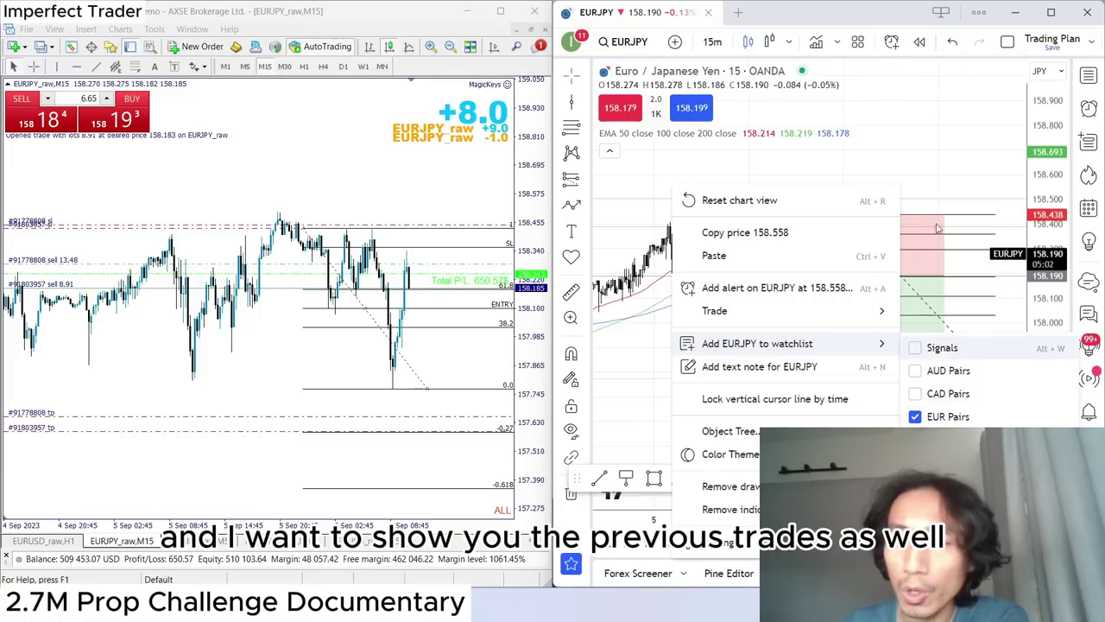
left_click(1089, 75)
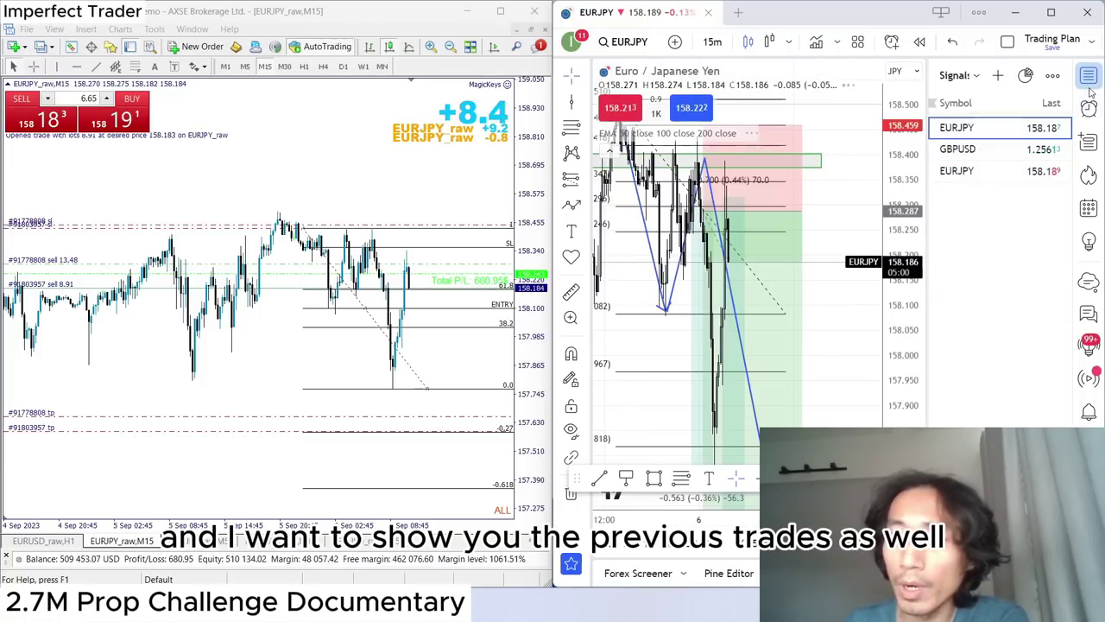
left_click(1089, 75)
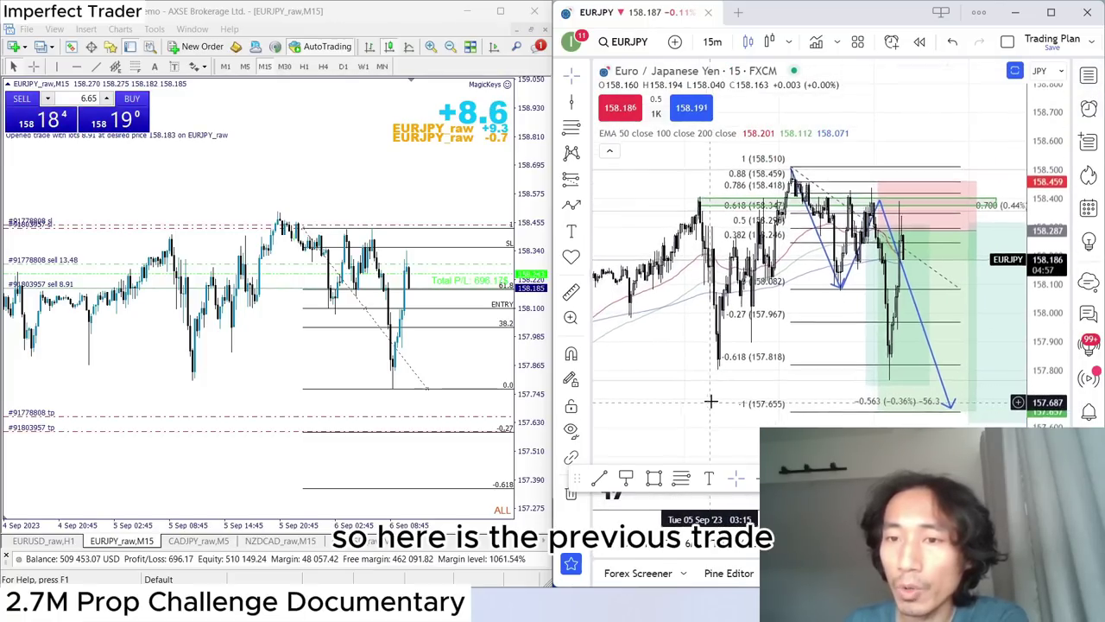
scroll(710, 400, "up", 2)
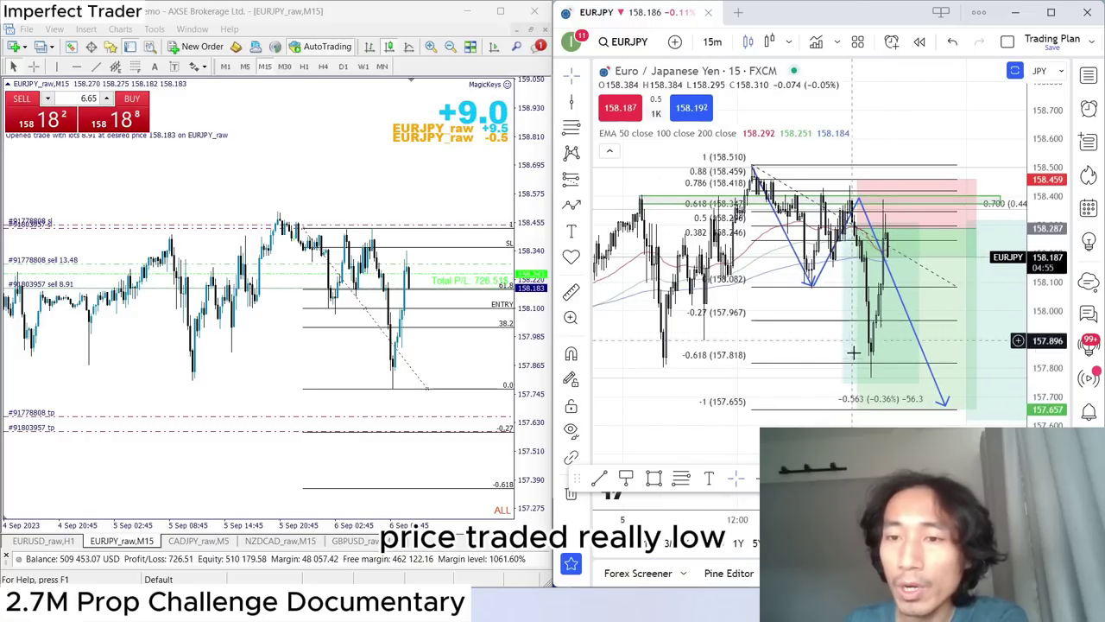
left_click(872, 388)
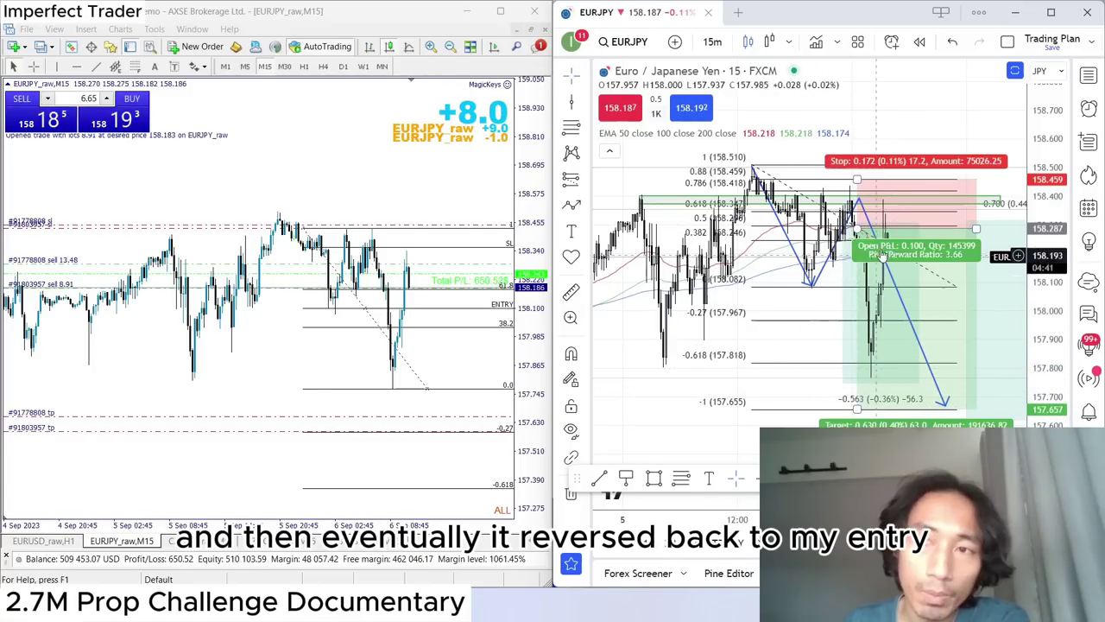
Return to the OANDA EURJPY chart and compare the second short position's entry, stop and target with the trade in MetaTrader.
left_click(1089, 76)
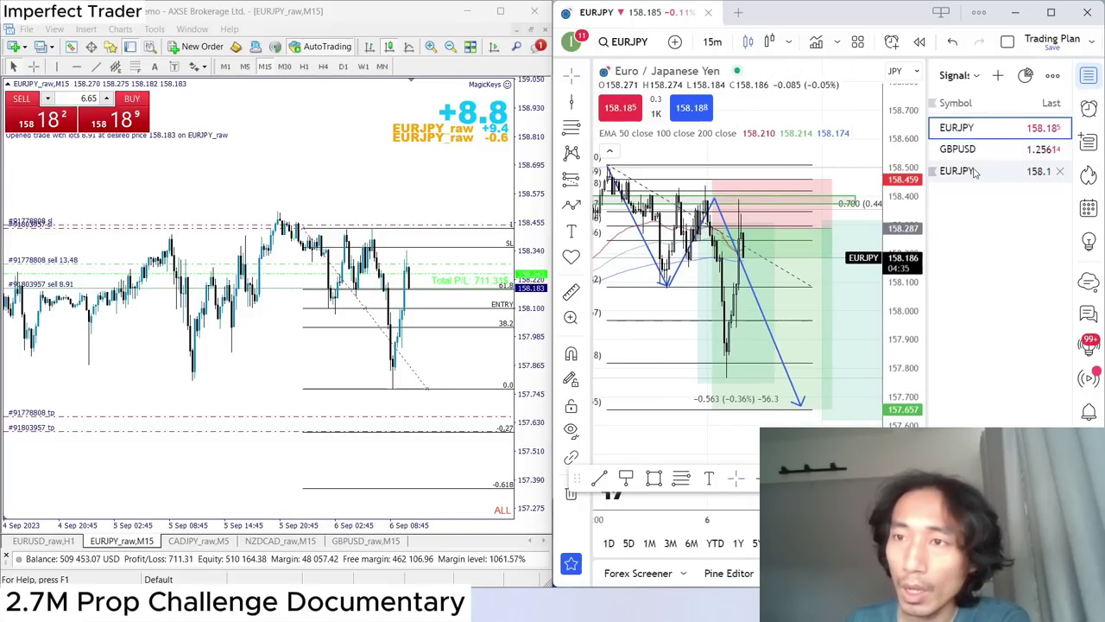
left_click(993, 128)
left_click(1091, 78)
left_click_drag(1067, 163, 1067, 208)
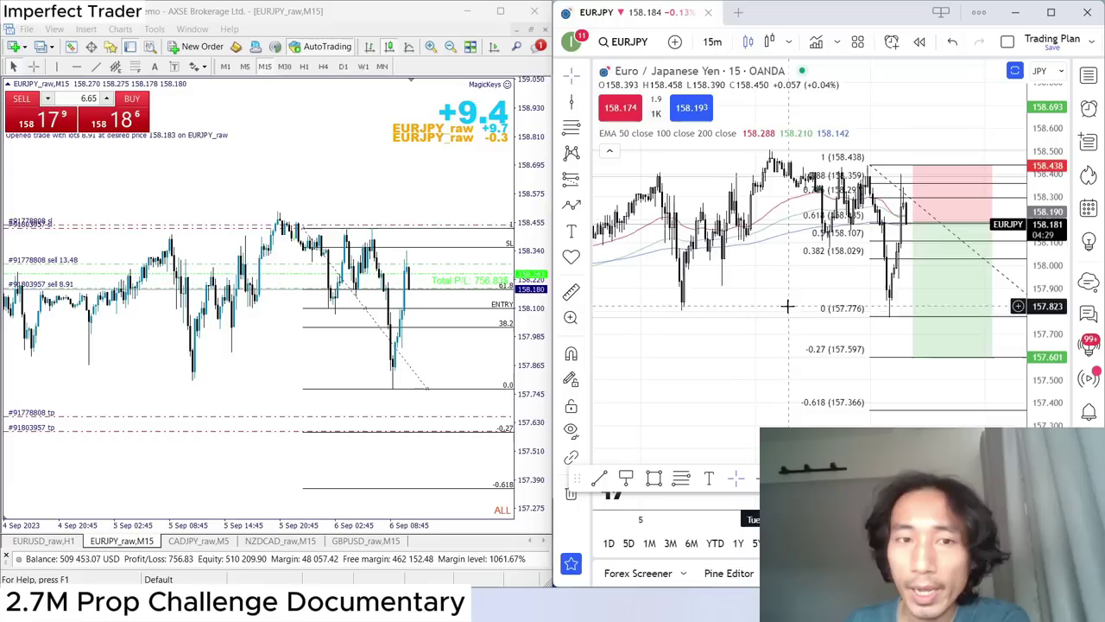
left_click_drag(795, 314, 730, 333)
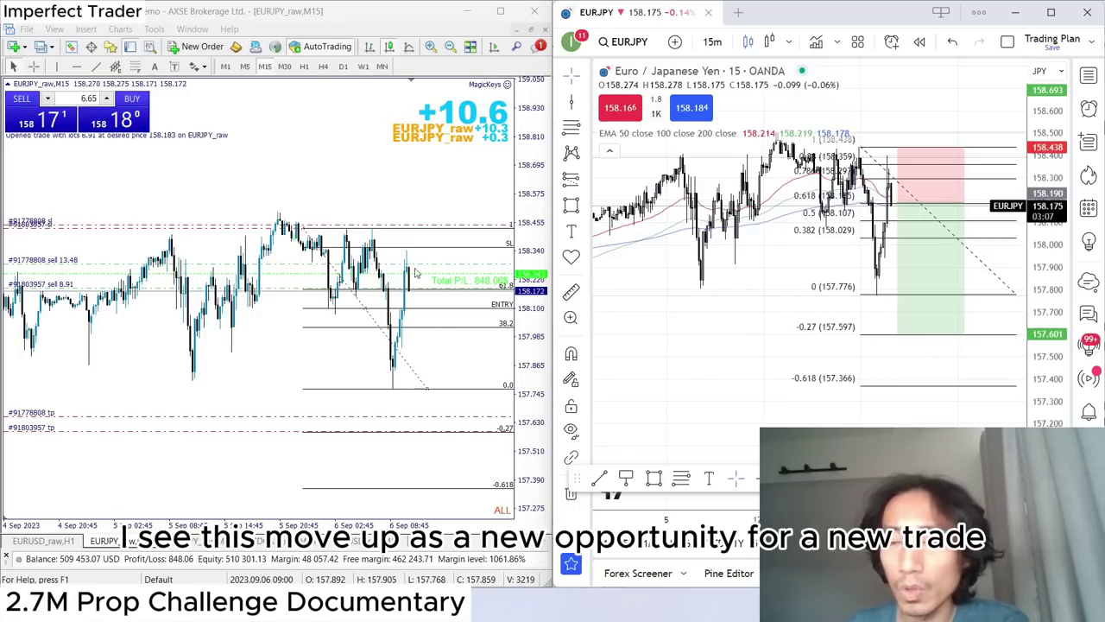
left_click(898, 207)
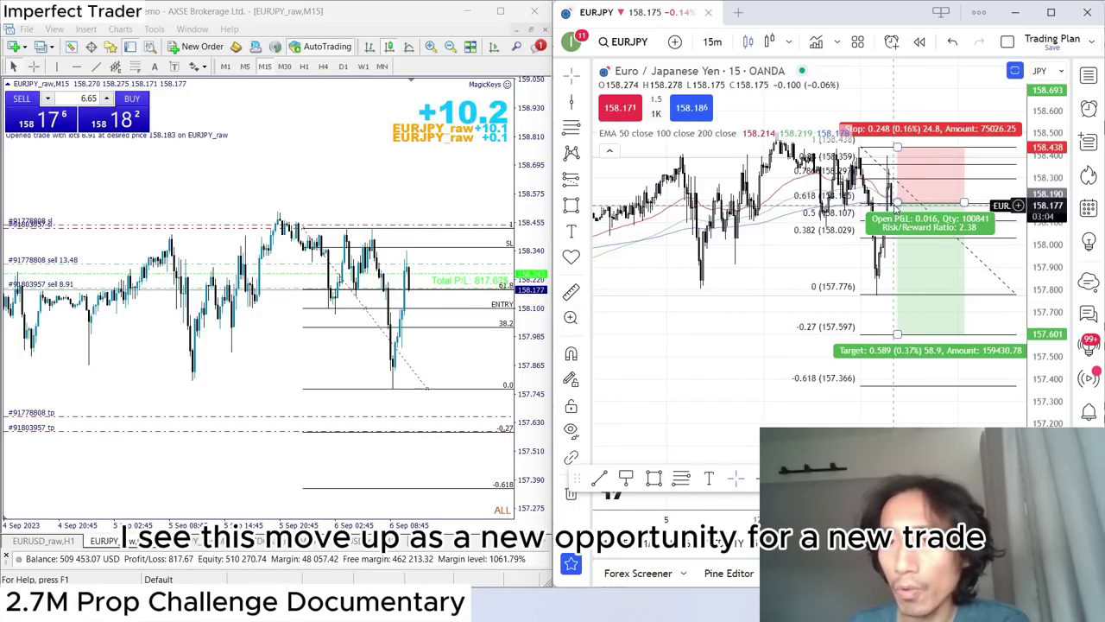
left_click(408, 296)
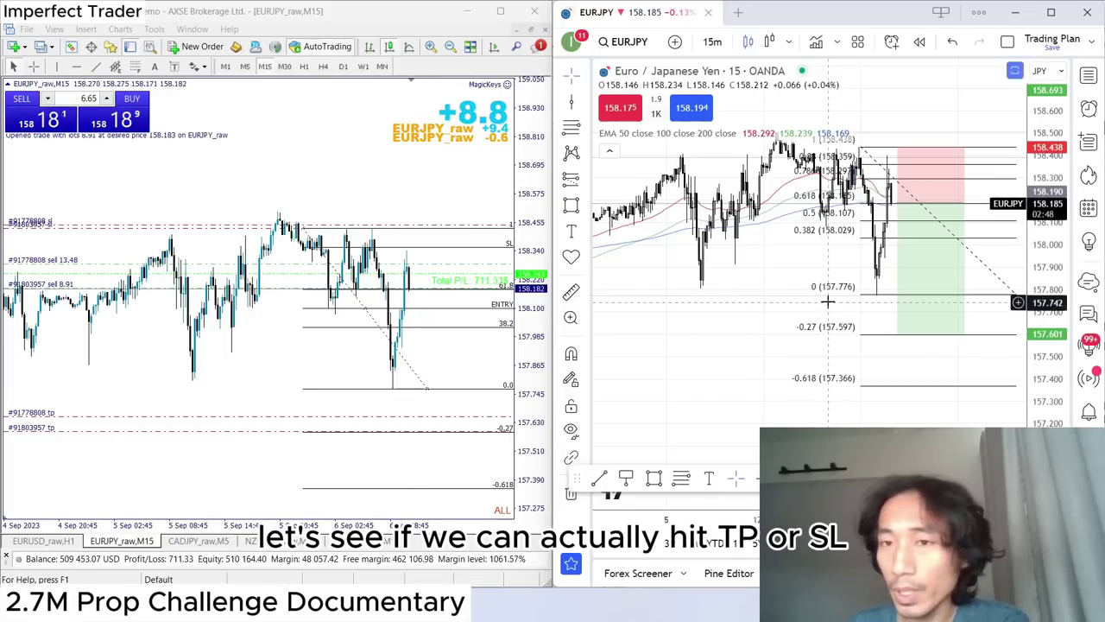
Check total risk exposure and the pending GBPUSD sell limit in MetaTrader and return to the EURJPY chart.
left_click(43, 541)
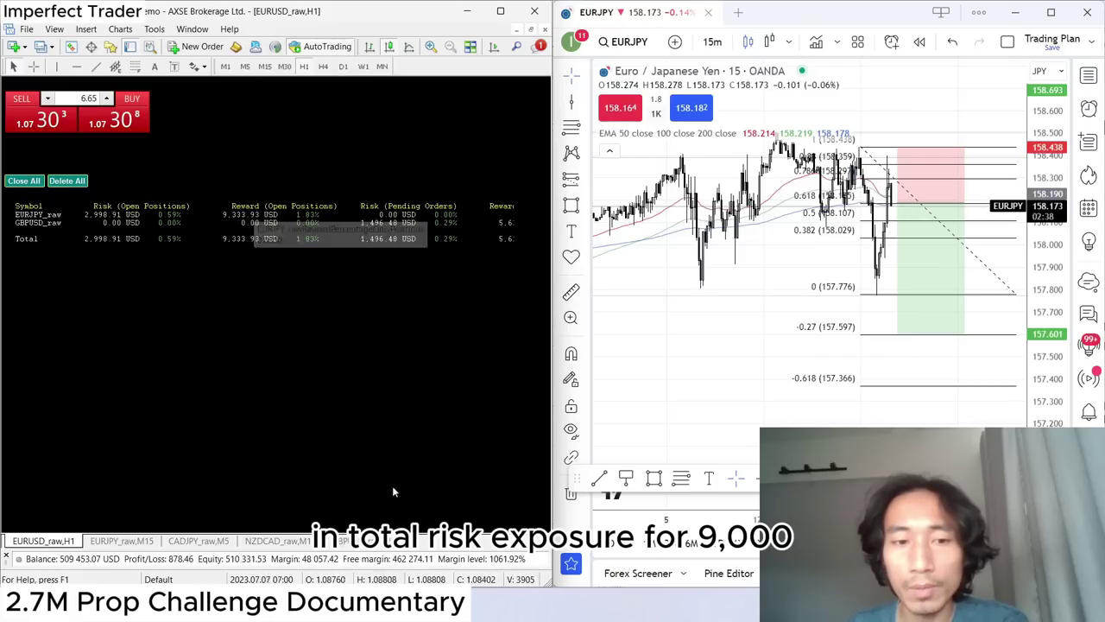
left_click(366, 541)
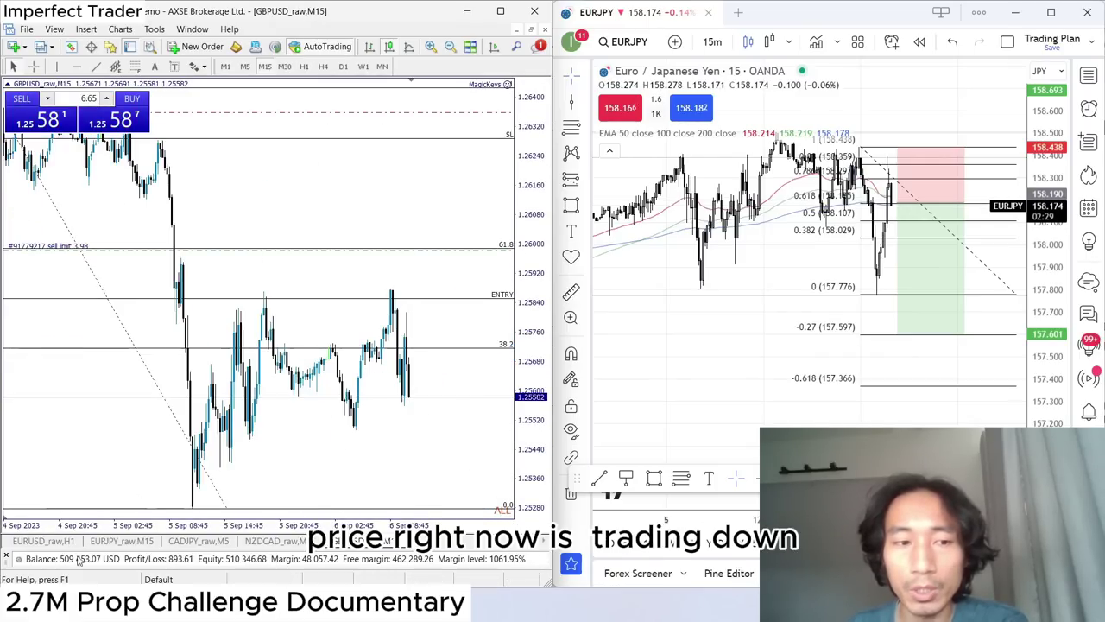
left_click(121, 541)
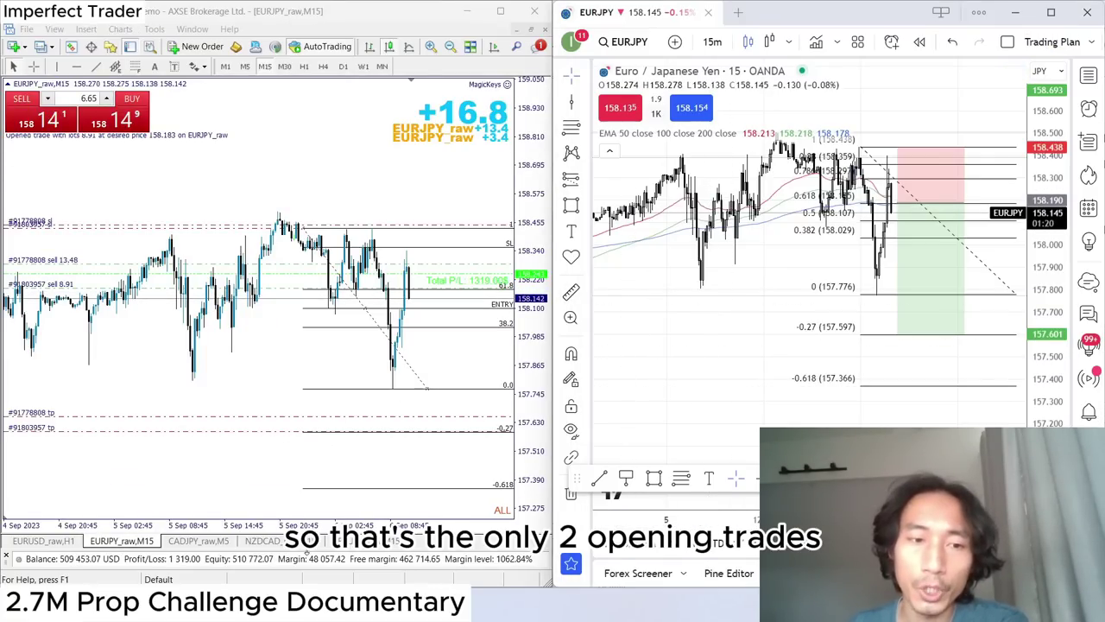
Switch the TradingView chart to GBPUSD from the Signals watchlist and bring the short position drawing's entry into view.
left_click(1088, 75)
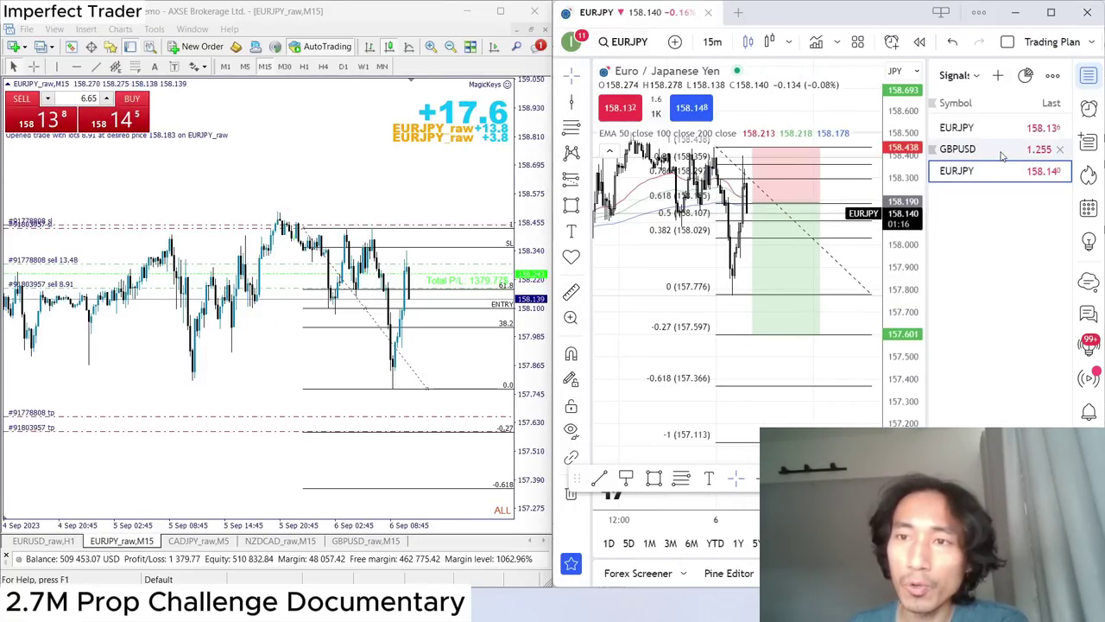
left_click(959, 150)
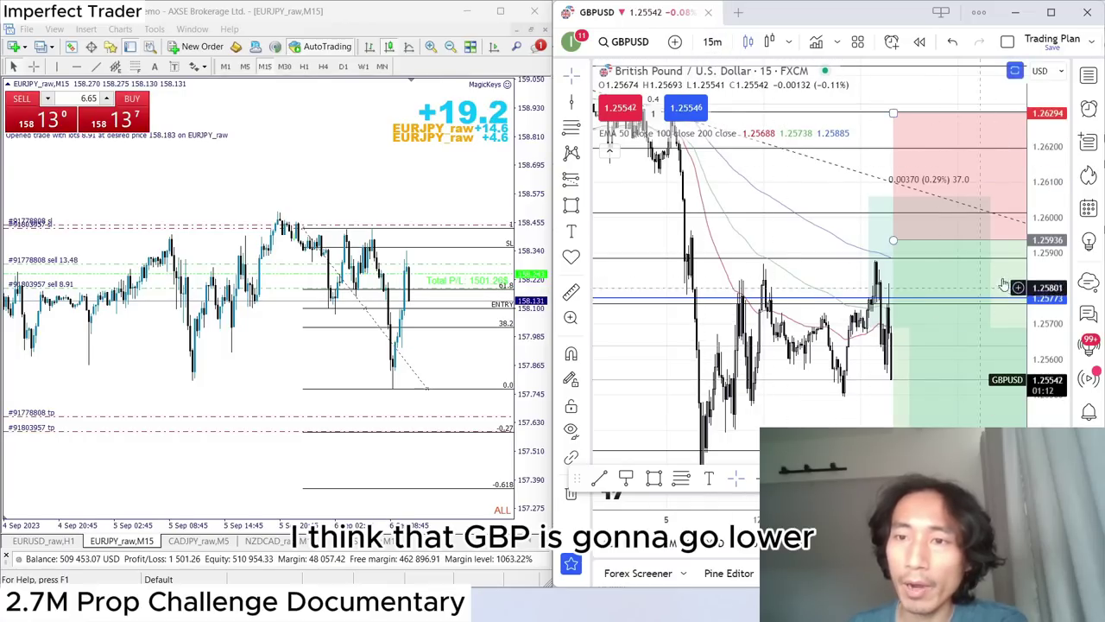
left_click_drag(1005, 285, 901, 200)
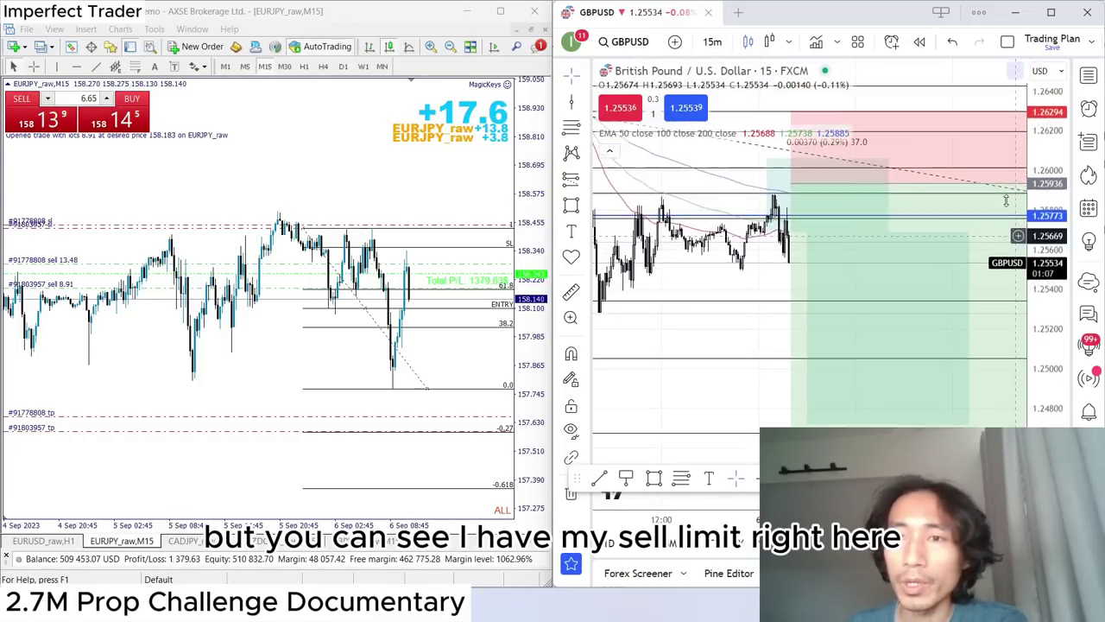
left_click_drag(693, 334, 656, 328)
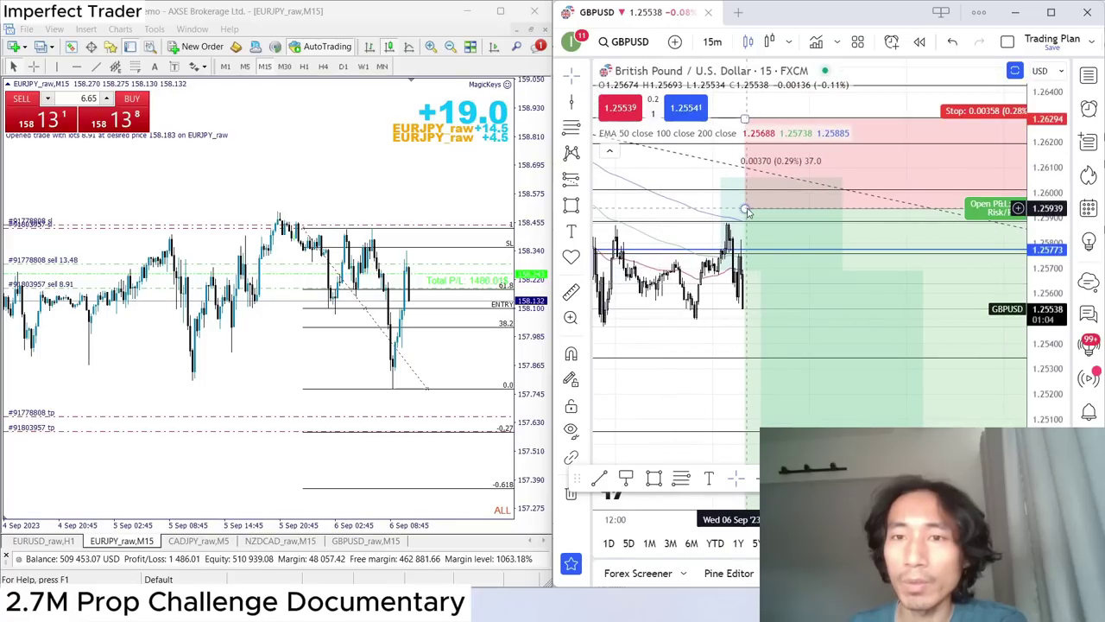
Move the GBPUSD short position drawing's entry up to 1.26002 and its stop to 1.26397.
left_click(746, 211)
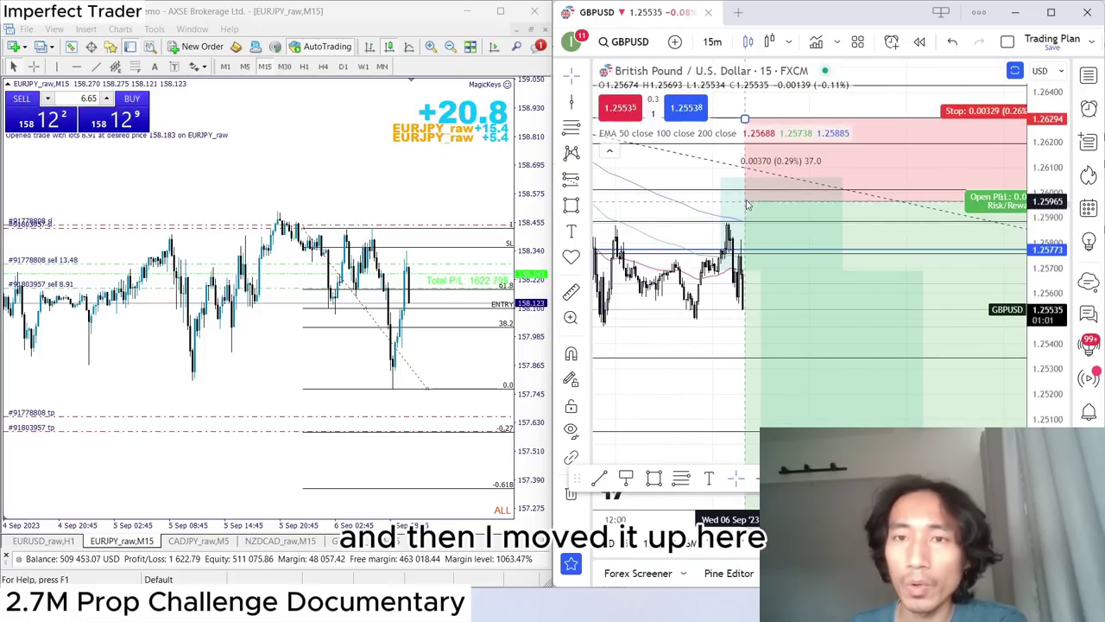
left_click_drag(656, 199, 755, 199)
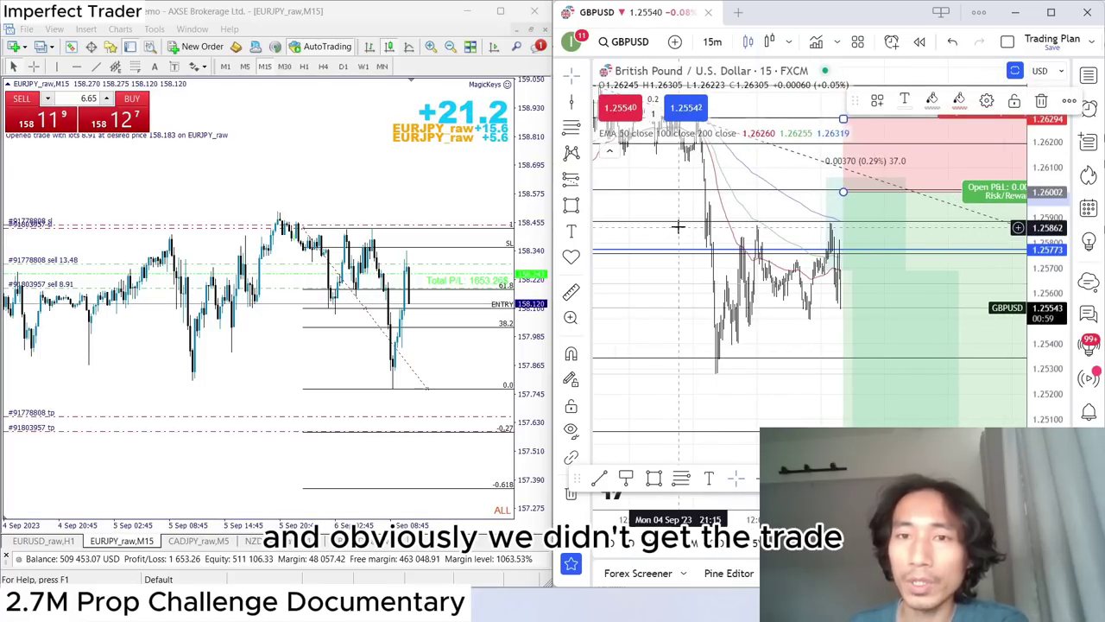
left_click_drag(665, 248, 644, 373)
left_click_drag(841, 241, 834, 223)
scroll(834, 223, "down", 5)
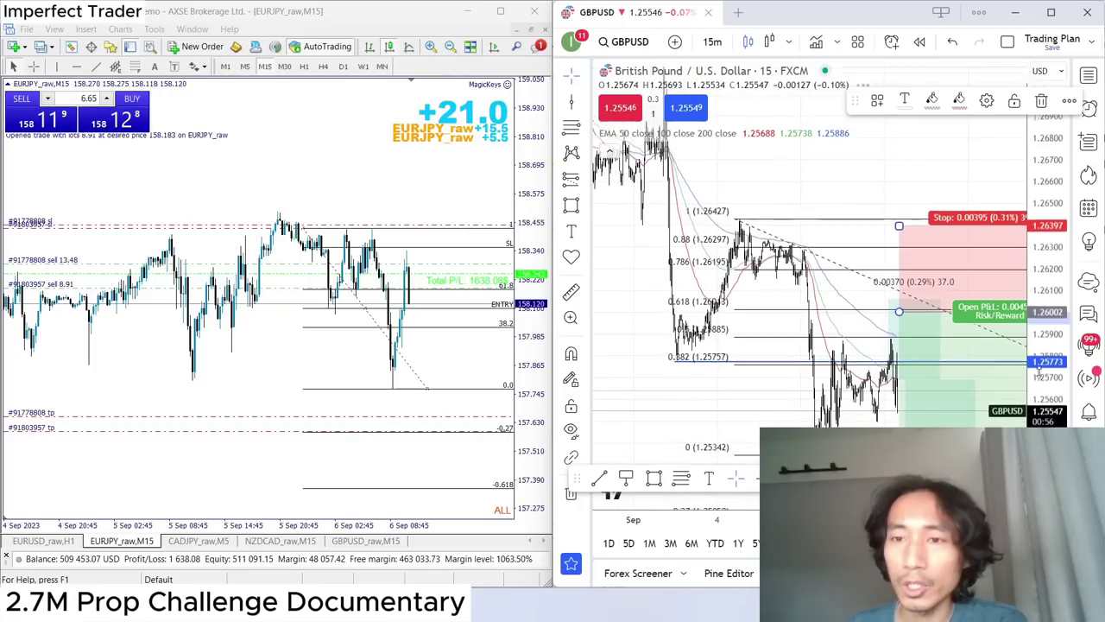
scroll(698, 306, "up", 5)
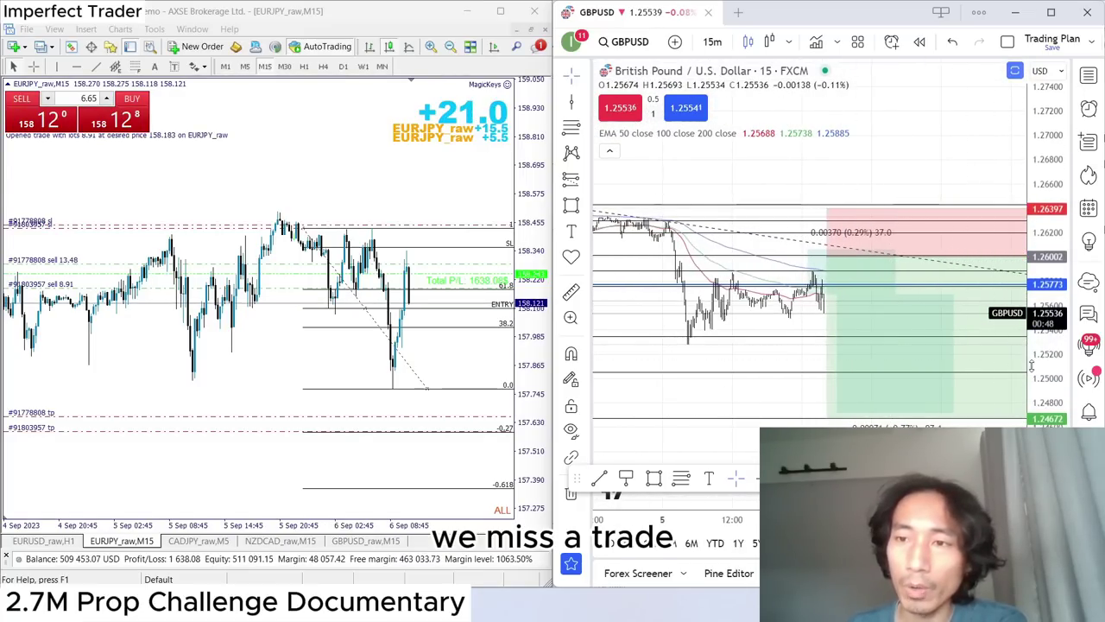
scroll(902, 319, "up", 4)
left_click_drag(751, 328, 753, 328)
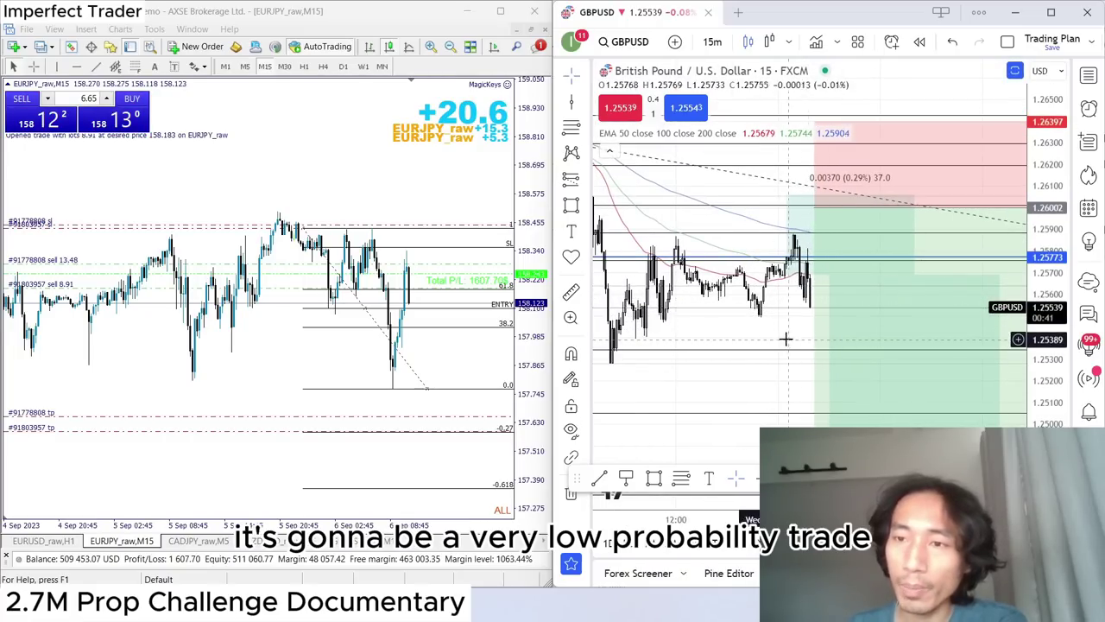
left_click_drag(772, 338, 832, 303)
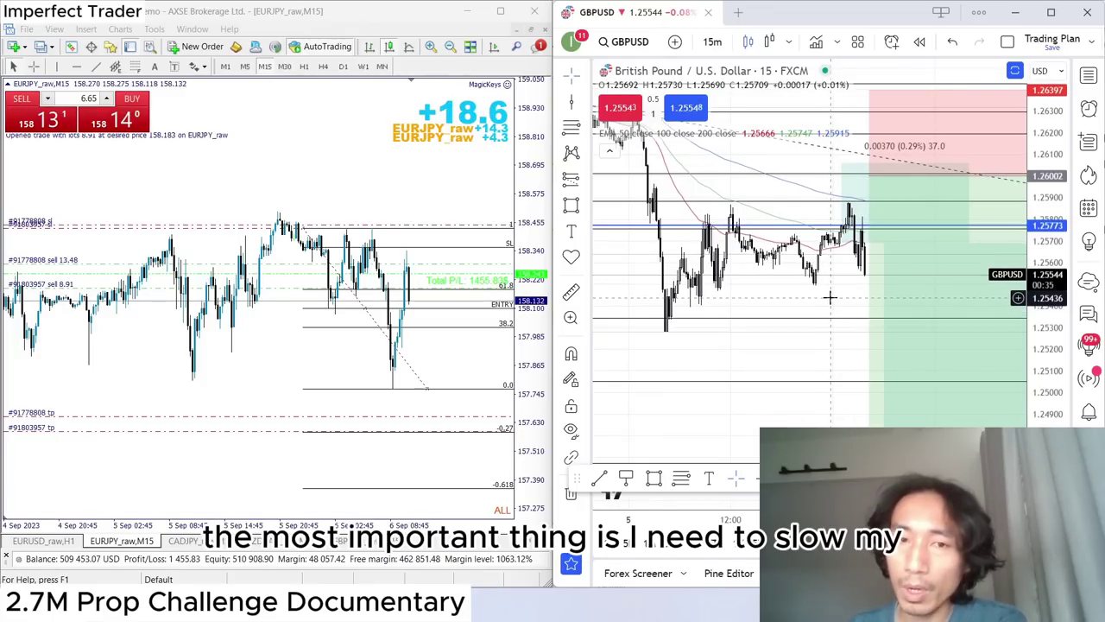
Switch the TradingView chart from GBPUSD to the first EURJPY listing in the Signals watchlist.
left_click(1088, 77)
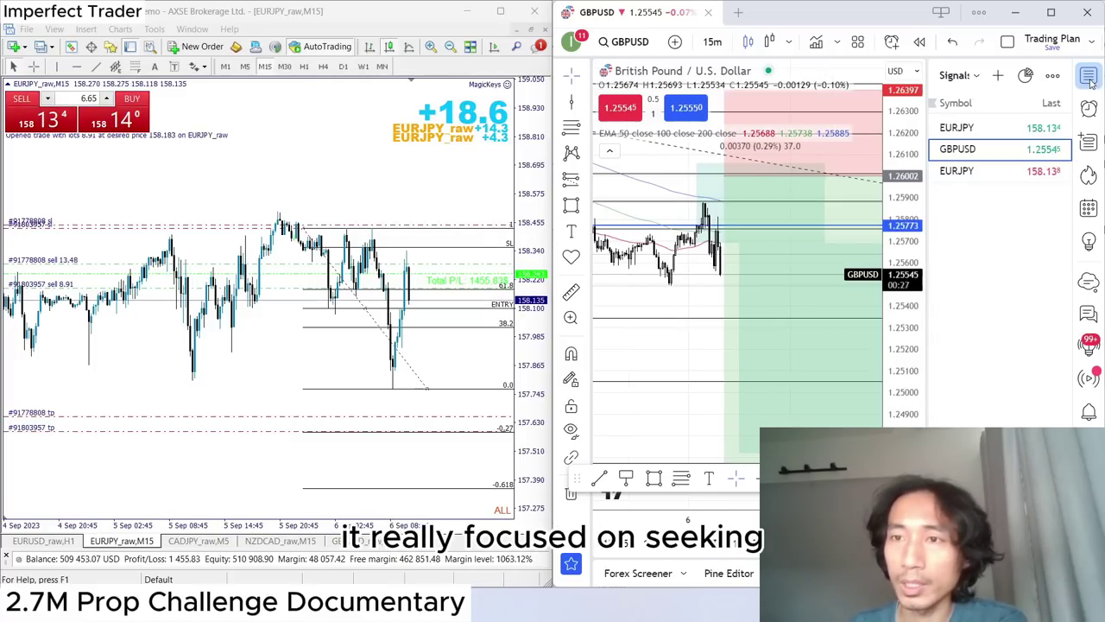
left_click(957, 128)
left_click(1089, 77)
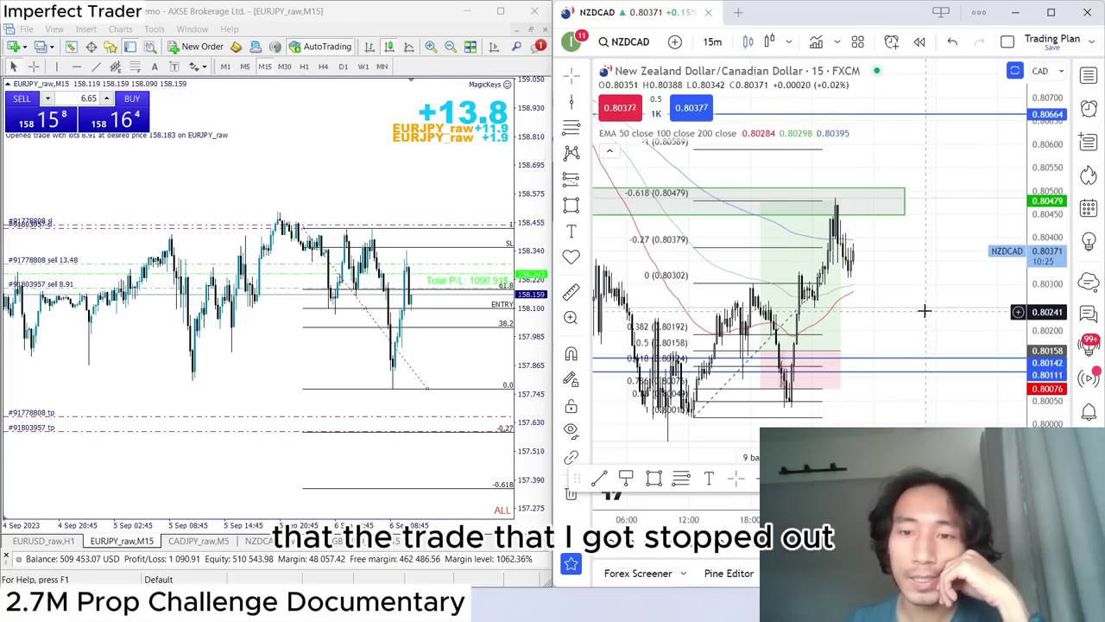
Examine the stopped-out NZDCAD long on the 15-minute chart, comparing its entry and stop with the move to the -0.618 target.
scroll(939, 268, "left", 2)
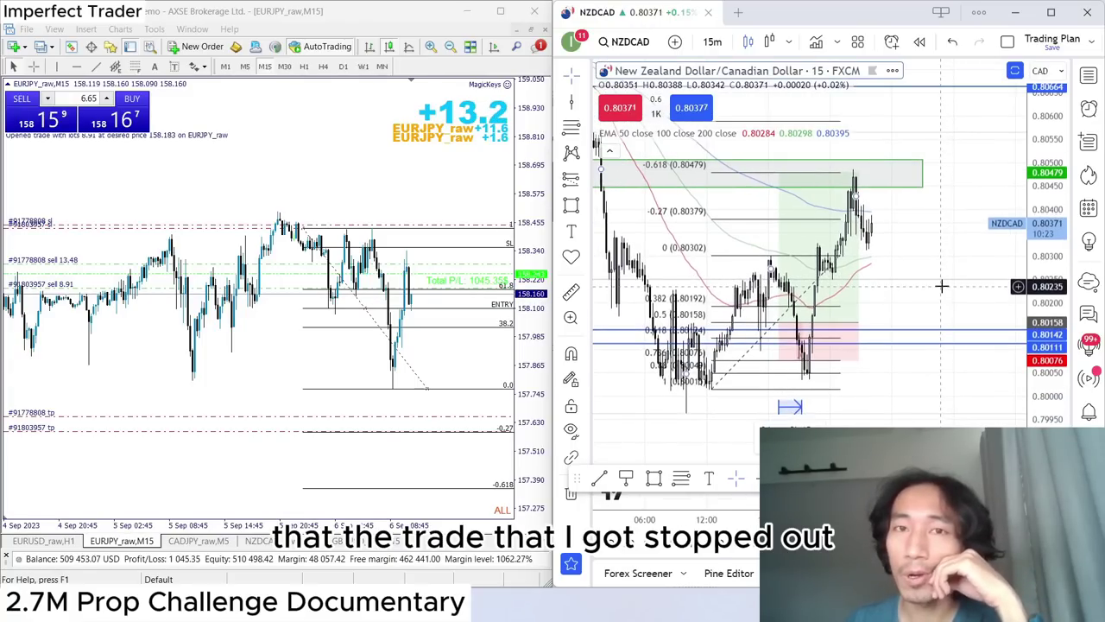
scroll(942, 285, "left", 2)
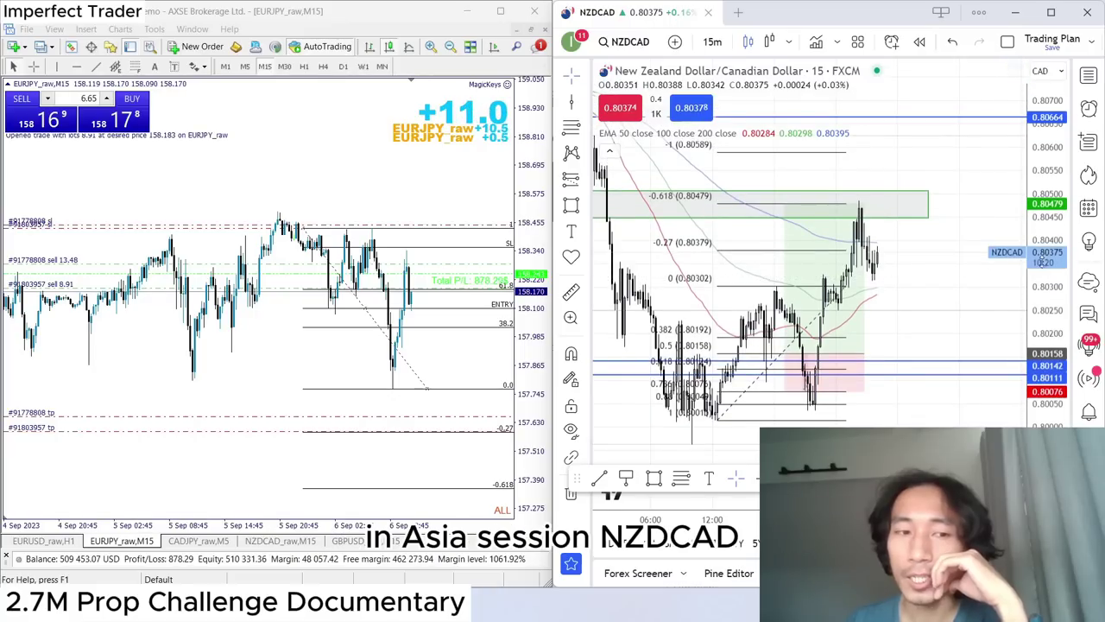
left_click_drag(1043, 260, 961, 303)
scroll(955, 314, "left", 3)
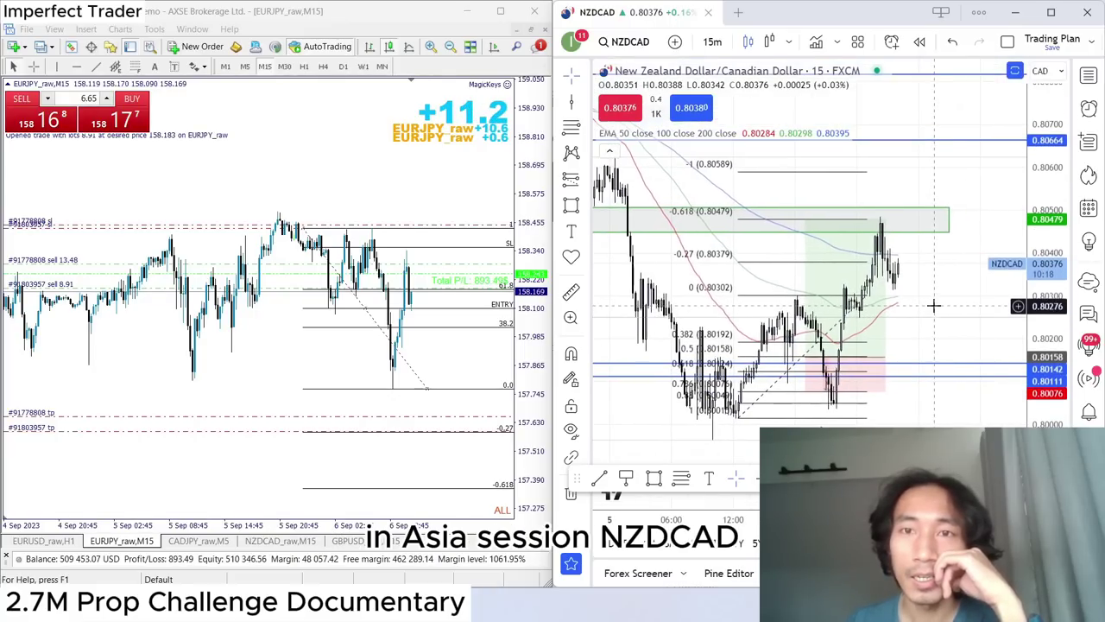
scroll(938, 299, "left", 2)
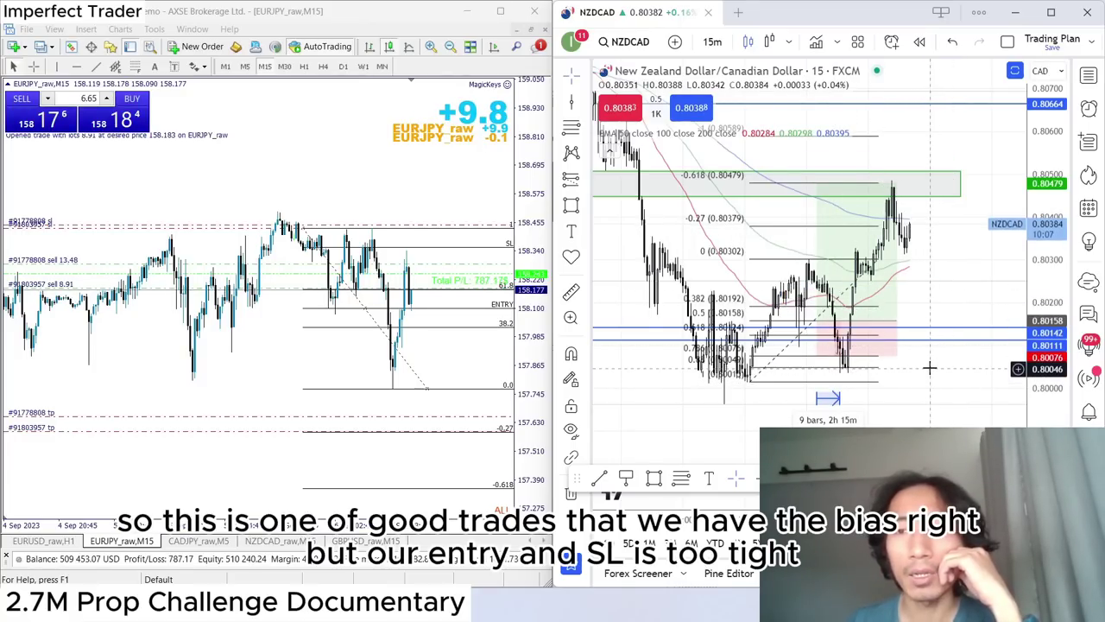
left_click_drag(929, 369, 921, 388)
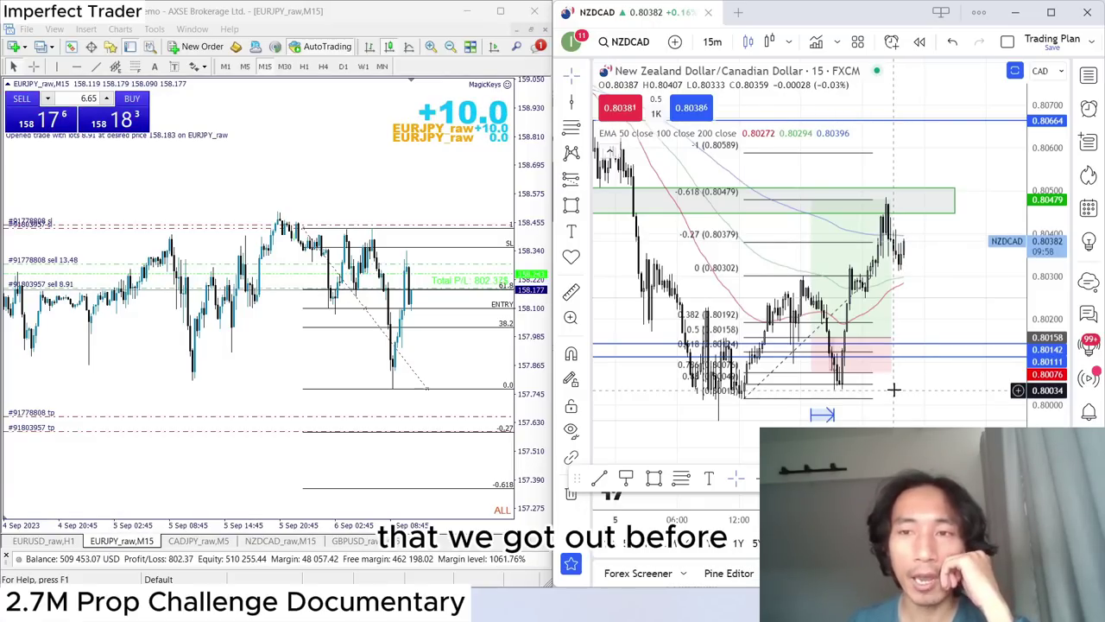
left_click_drag(934, 314, 942, 295)
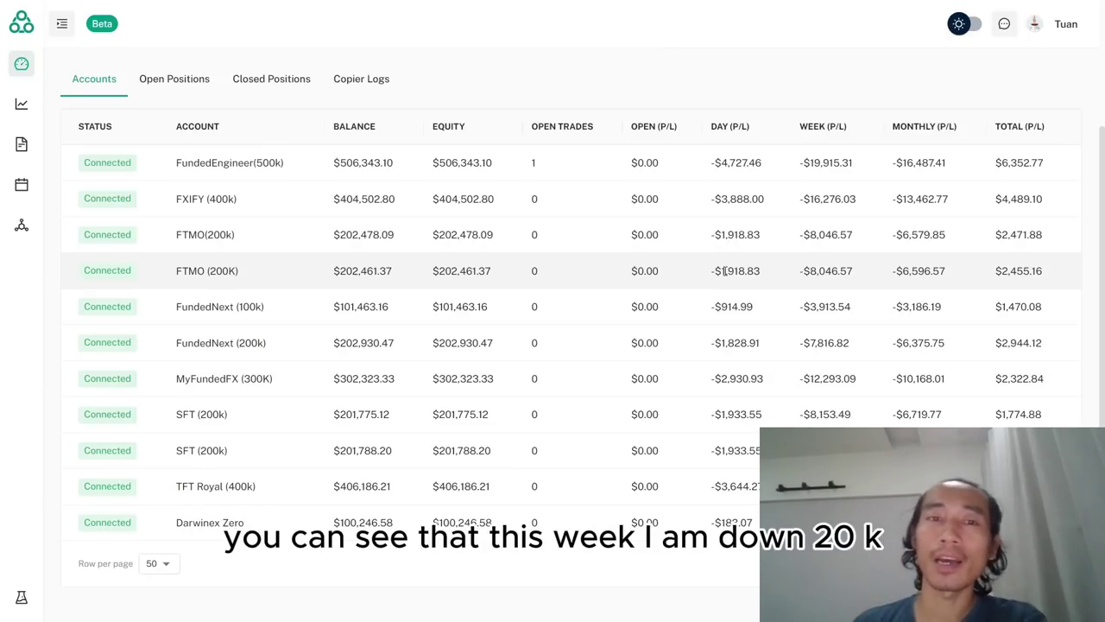
Highlight the FundedEngineer(500k) account's weekly P/L in the accounts dashboard and review the Trading 2023 trade log from its first rows.
left_click_drag(799, 163, 864, 167)
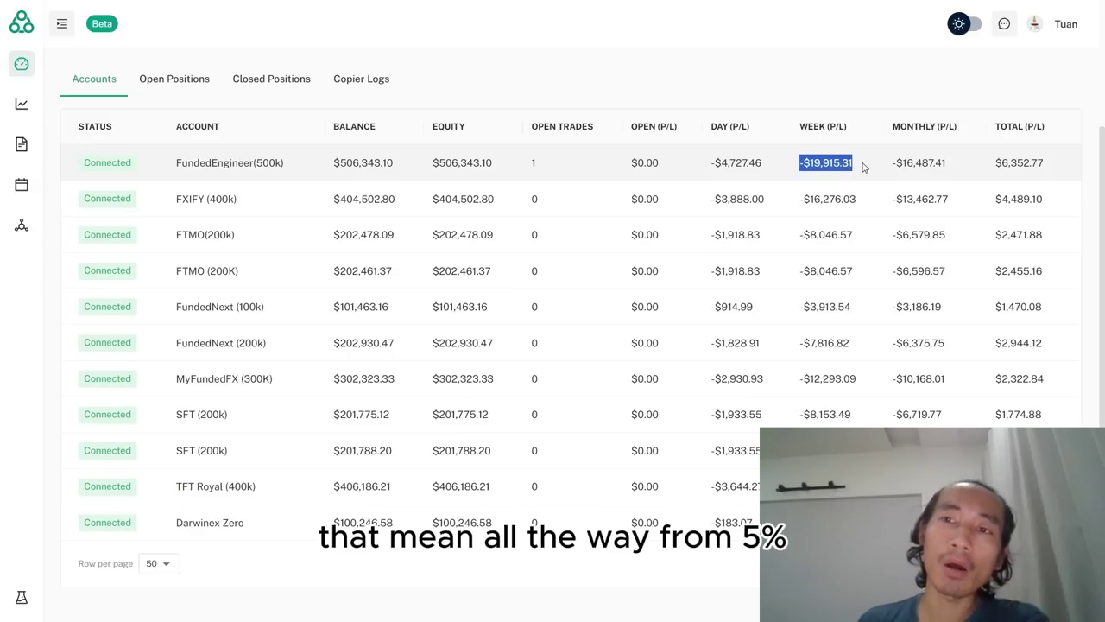
left_click(864, 166)
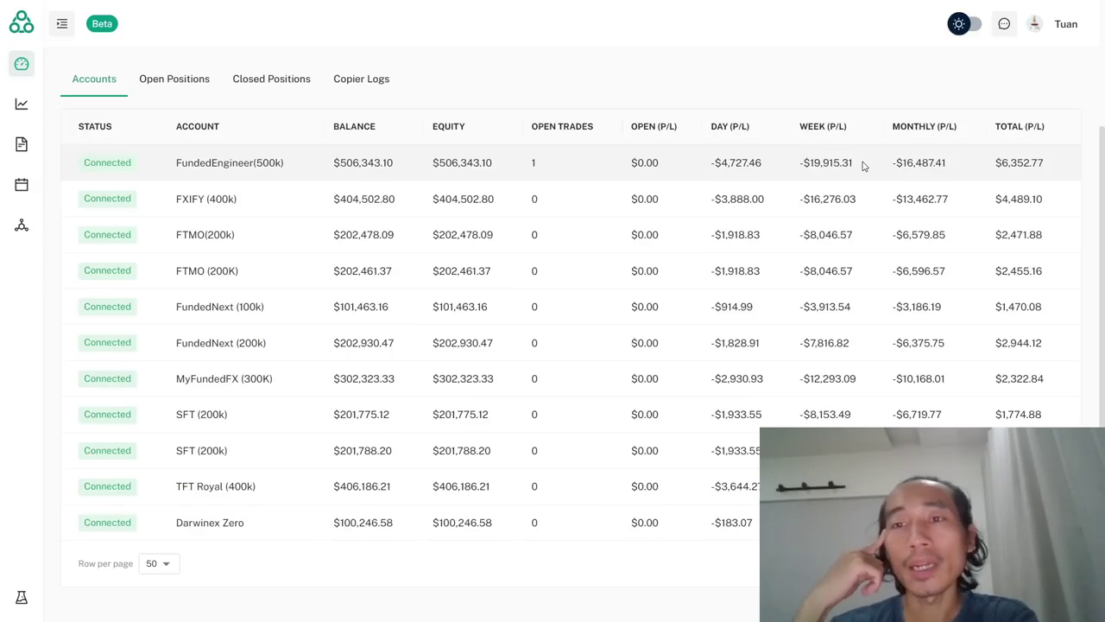
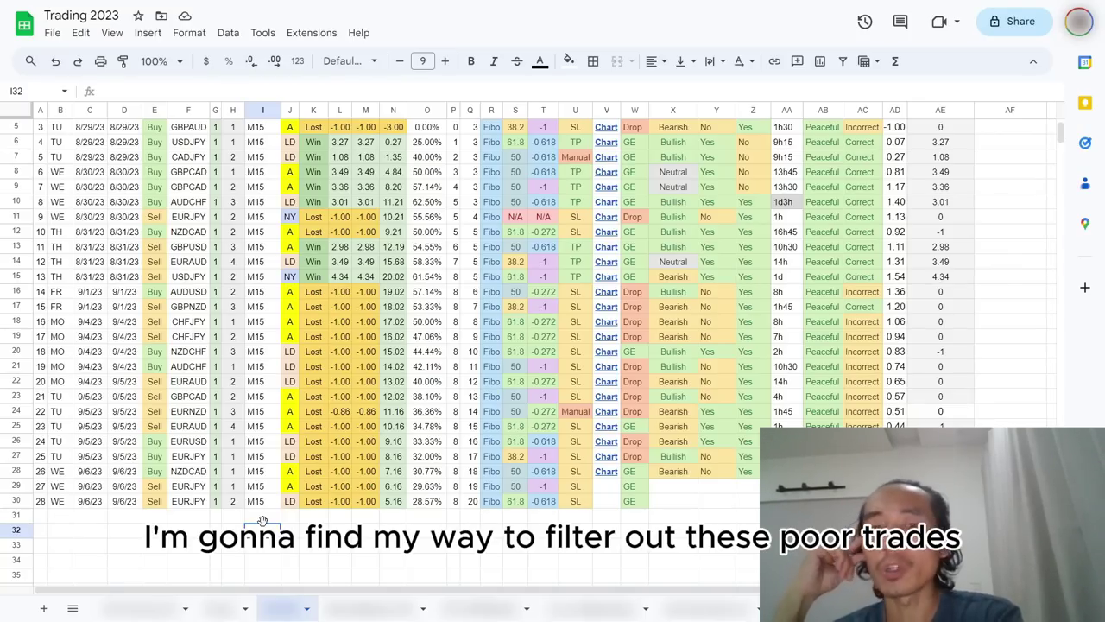
scroll(423, 438, "up", 1)
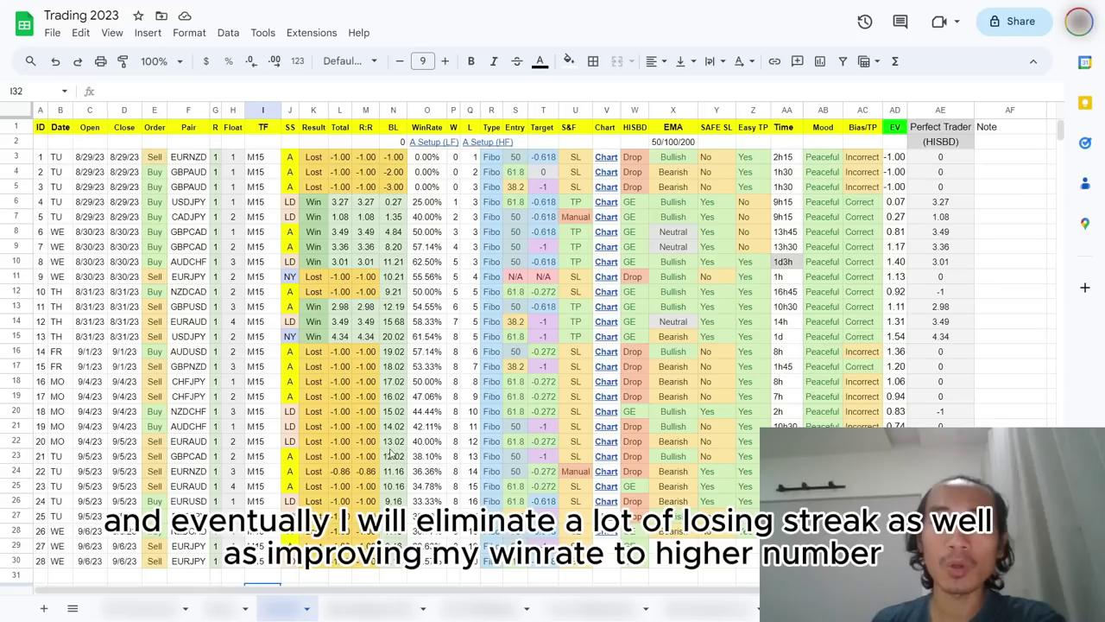
scroll(424, 438, "down", 1)
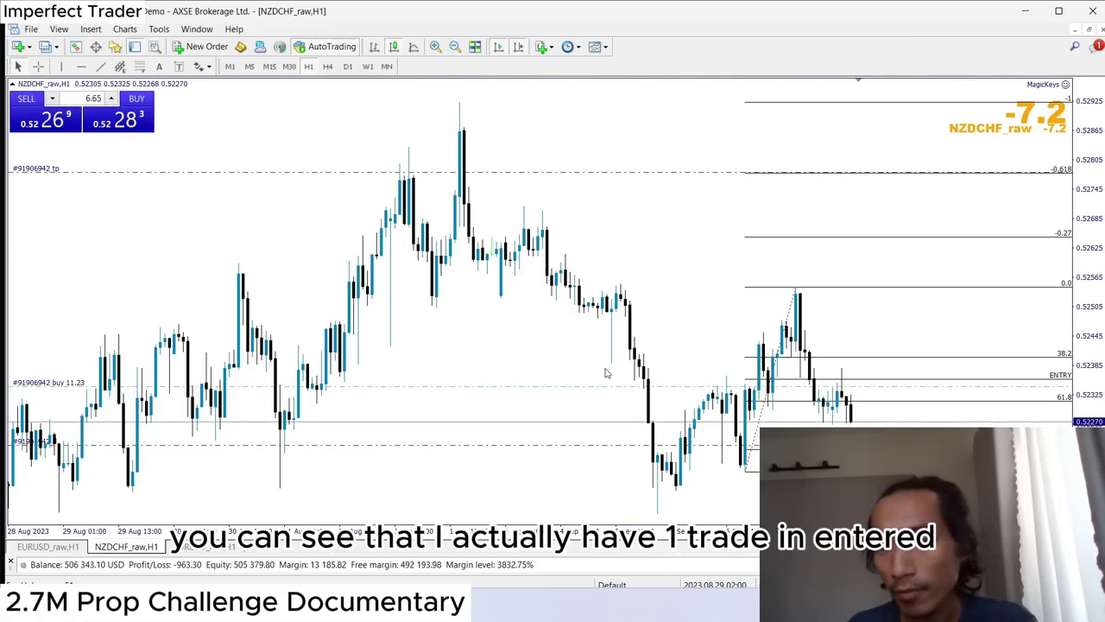
In MetaTrader, review the open NZDCHF buy, switch to the EURUSD chart and set its timeframe to M15 around the sell limit.
left_click_drag(1096, 240, 1097, 246)
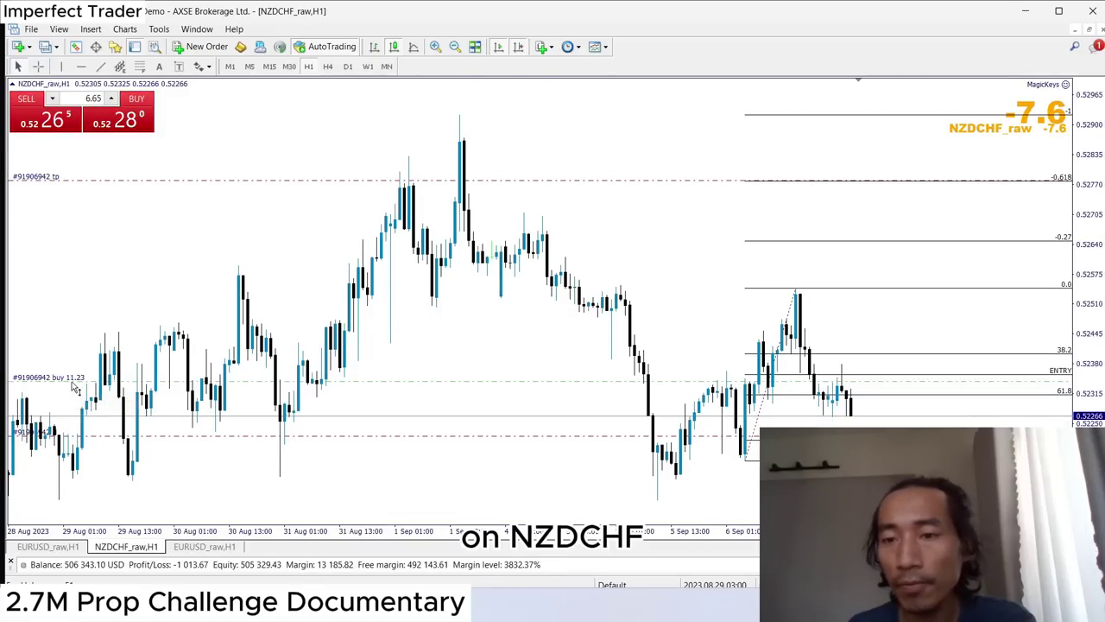
left_click_drag(1089, 271, 1089, 280)
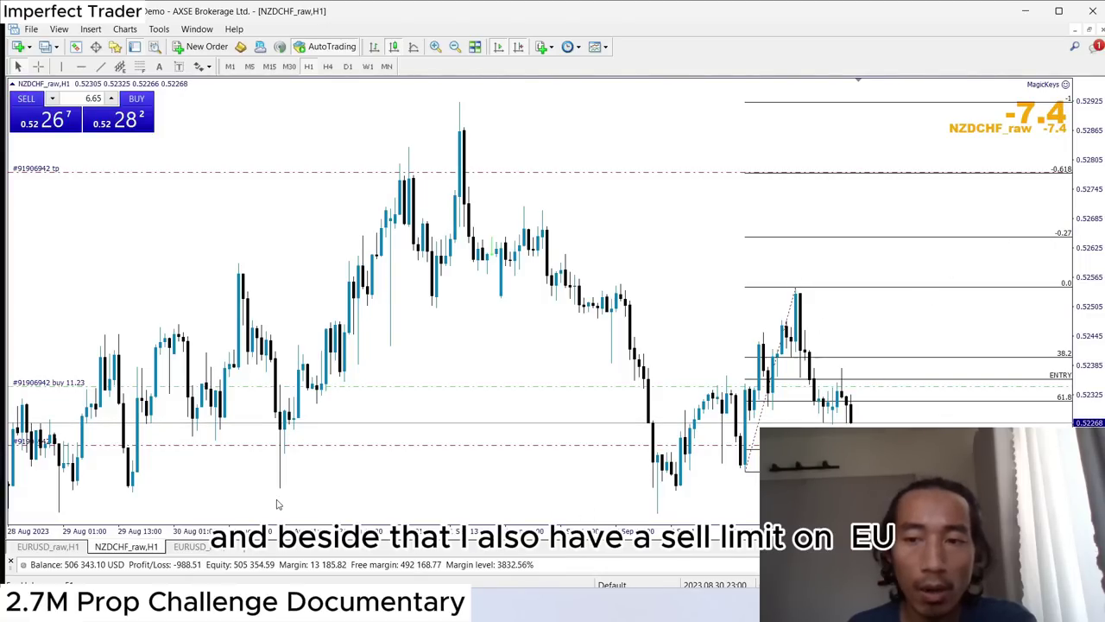
key("ctrl+Tab")
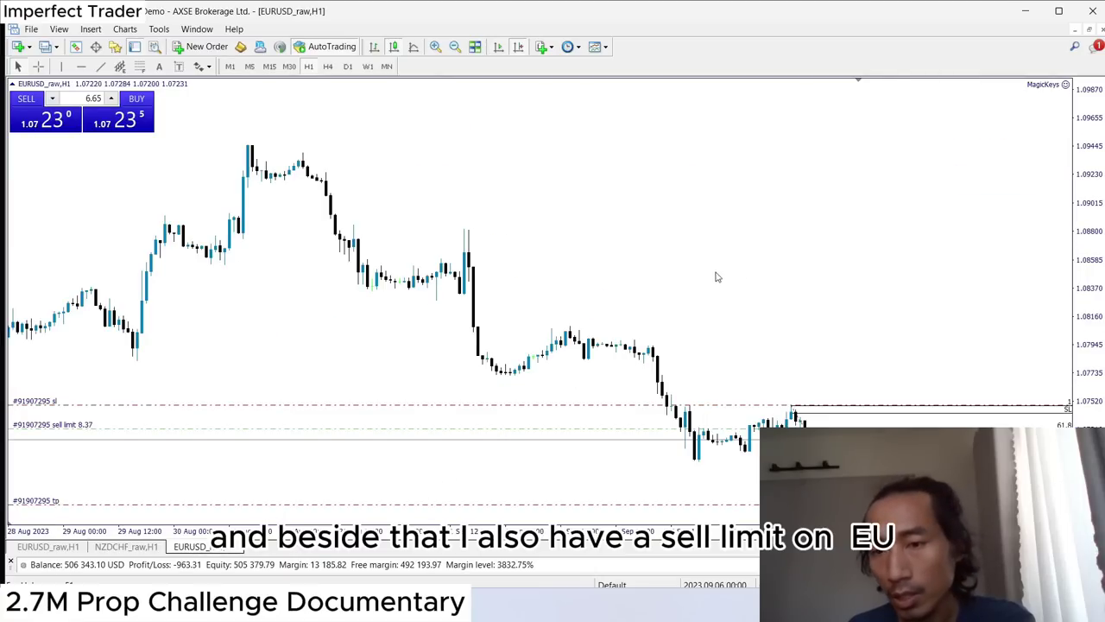
left_click(270, 67)
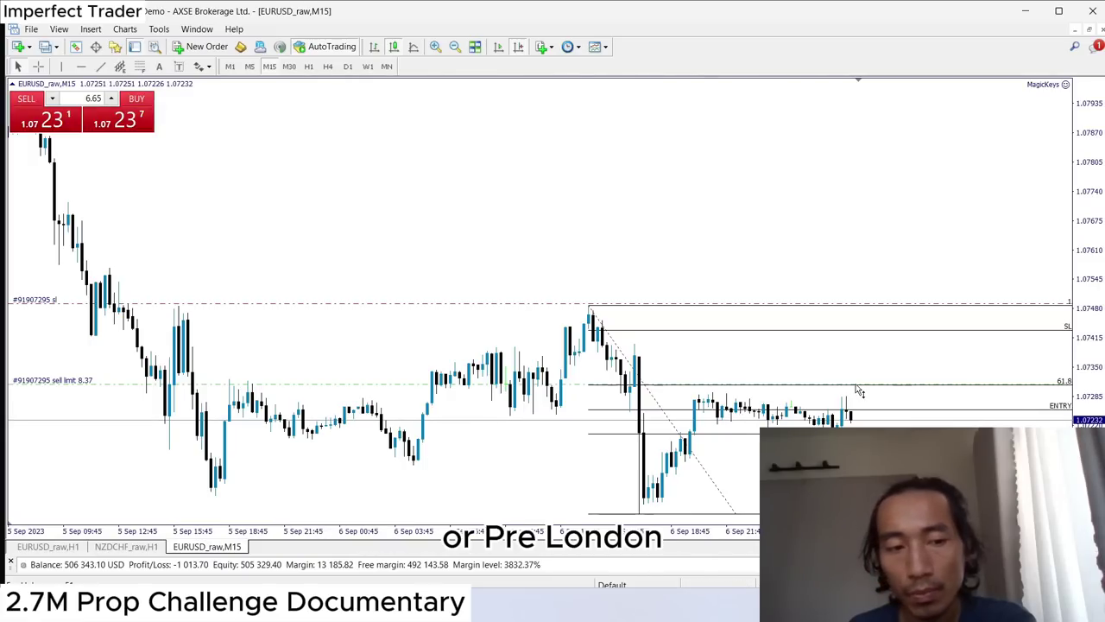
left_click_drag(1079, 385, 1078, 412)
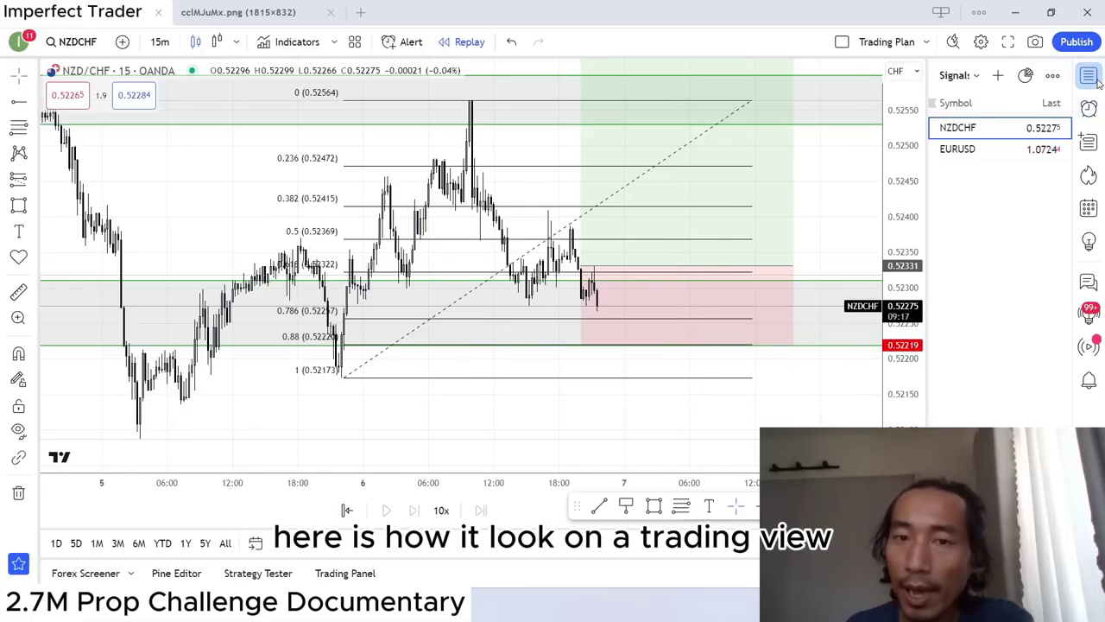
In TradingView, hide the watchlist and examine the NZDCHF long's entry and its -0.618 target on the 1-hour chart.
left_click(1091, 77)
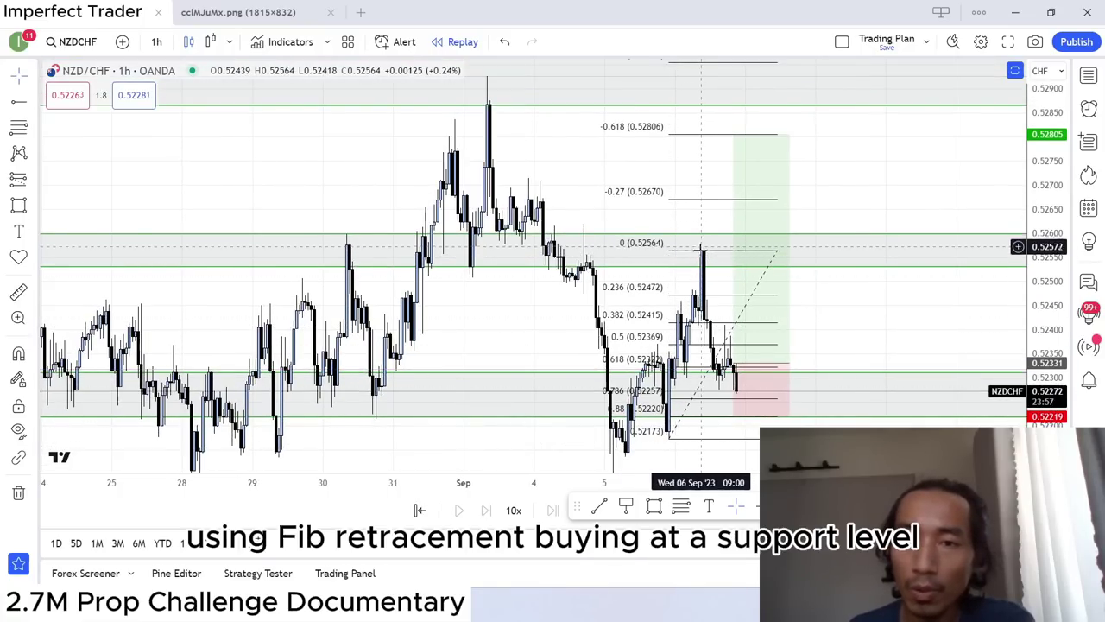
left_click(735, 366)
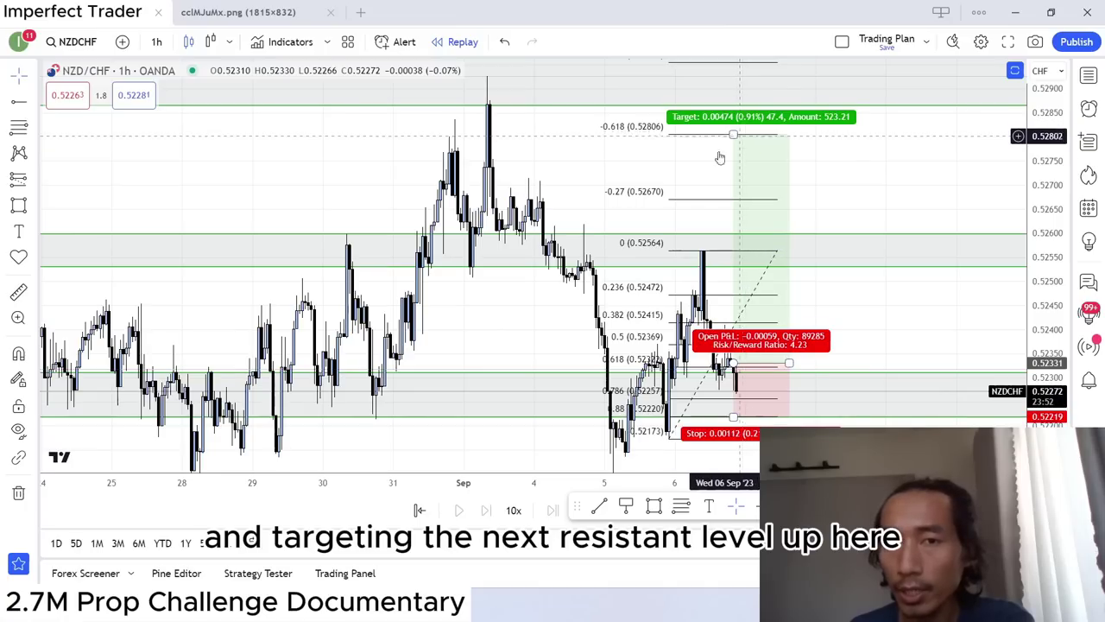
left_click_drag(620, 147, 622, 200)
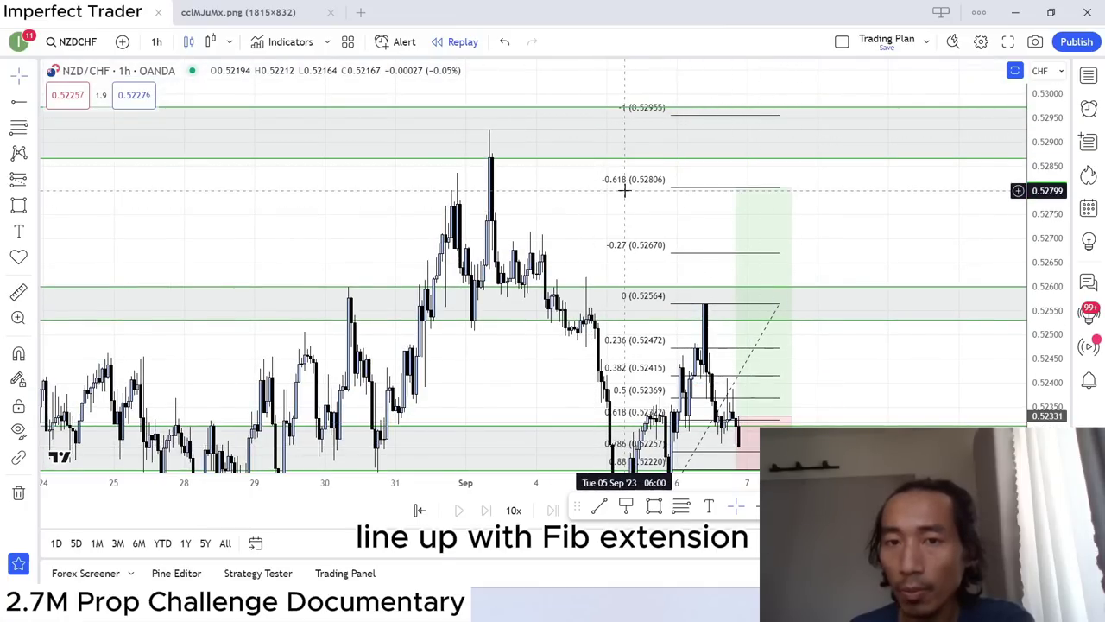
left_click_drag(834, 213, 872, 154)
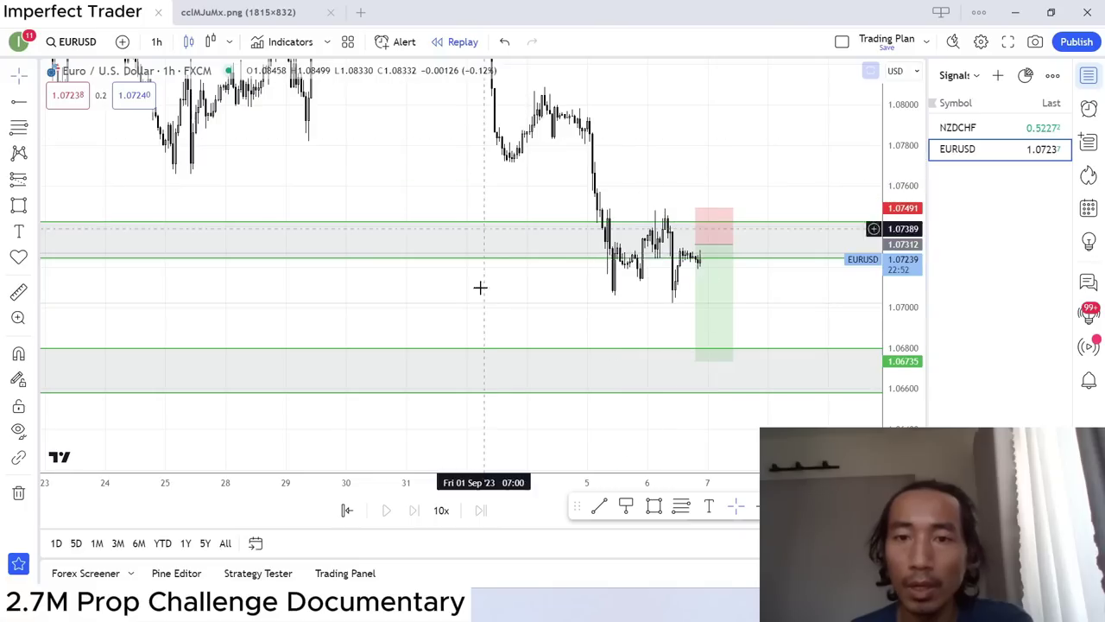
Draw a Fib retracement on the EURUSD 1-hour chart from the 1.07490 swing high to the 1.07027 low.
scroll(549, 383, "right", 5)
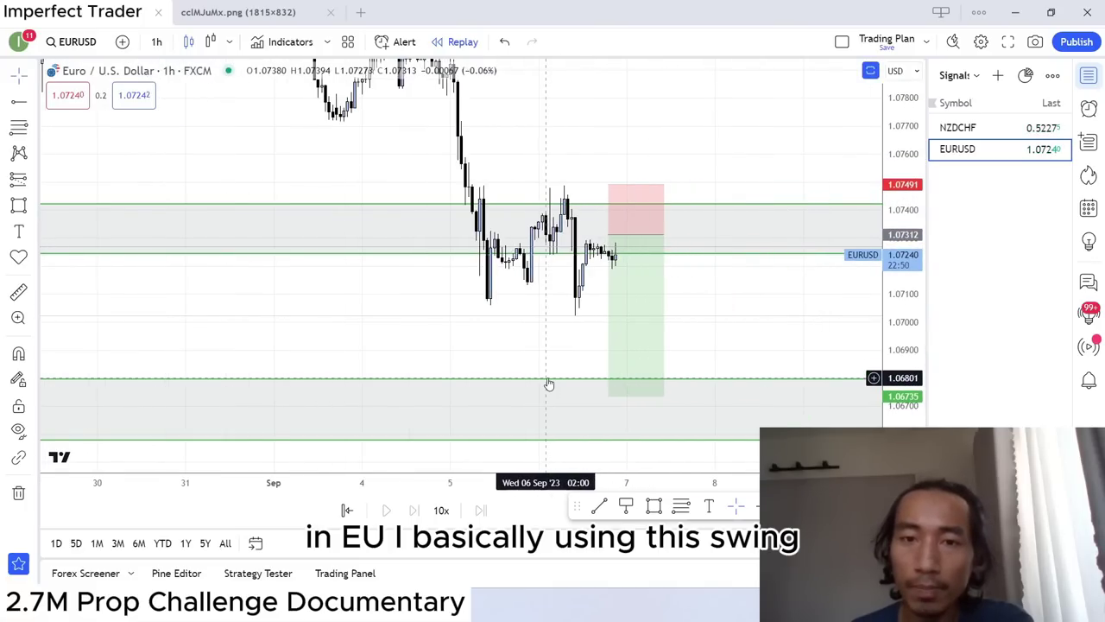
mouse_move(561, 184)
left_mouse_down()
mouse_move(587, 303)
mouse_move(806, 314)
left_mouse_up()
scroll(903, 317, "up", 3)
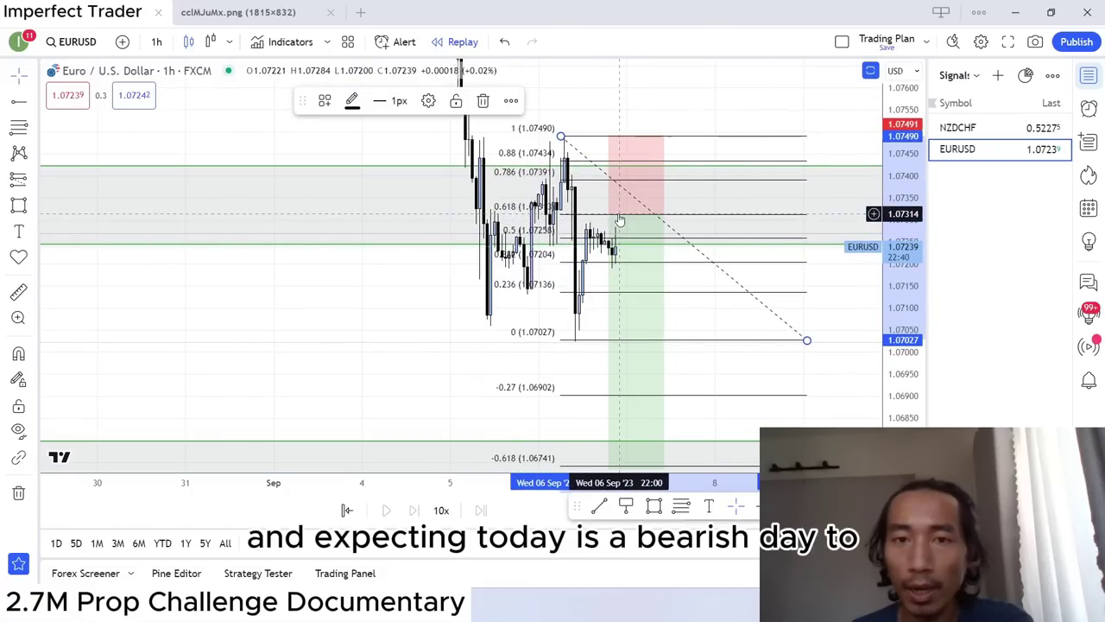
scroll(722, 348, "down", 3)
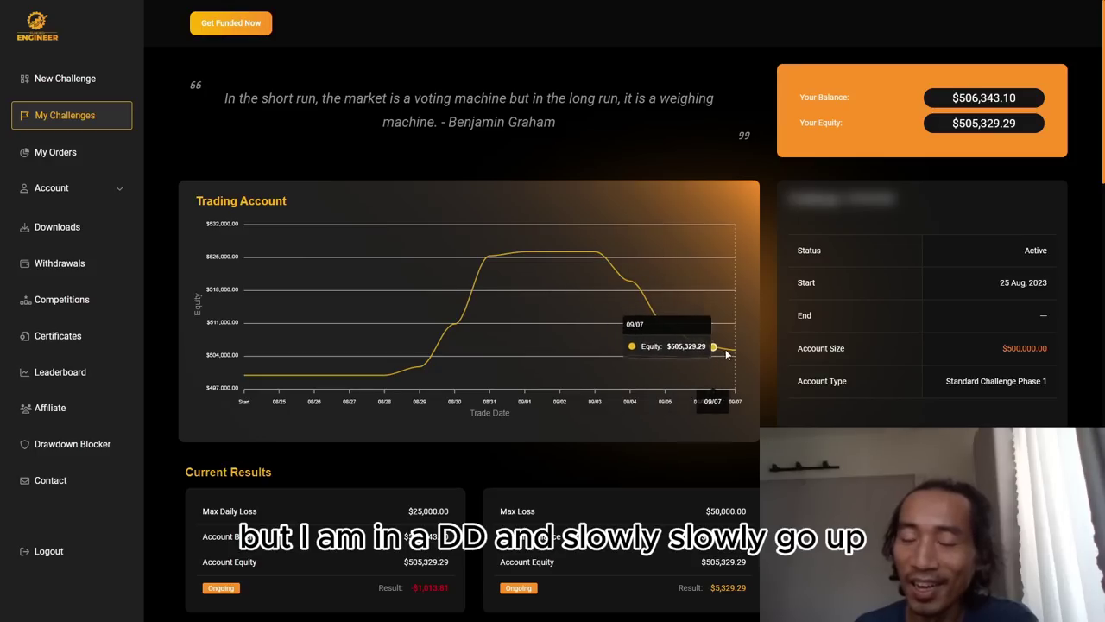
Review the challenge account dashboard and highlight the September 4 to 6, 2023 results in the Trade Summary.
scroll(1030, 373, "down", 1)
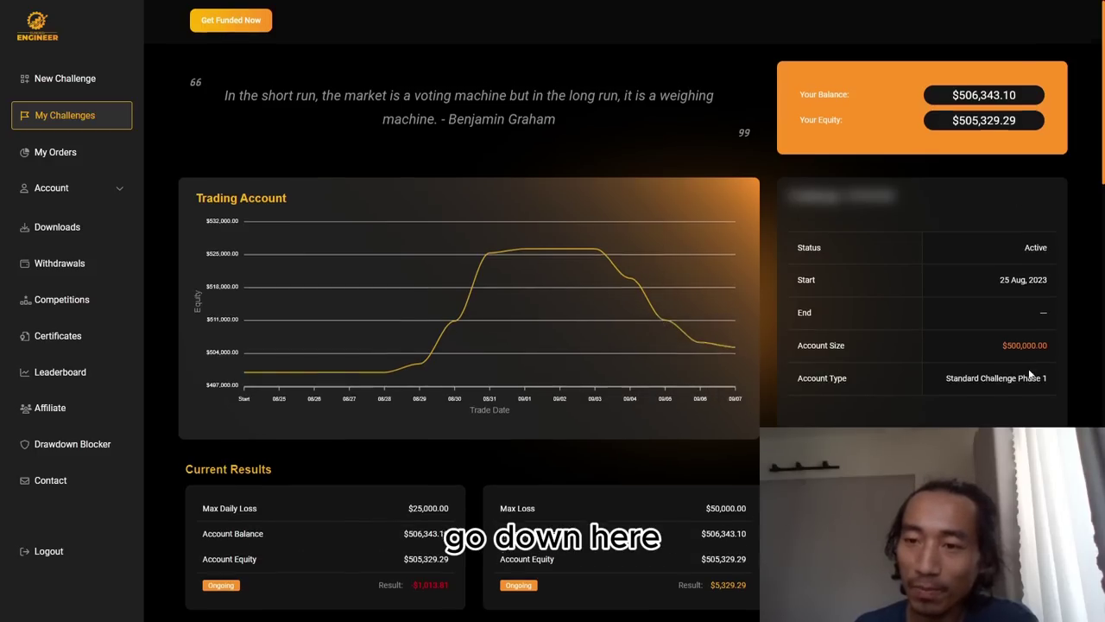
scroll(1023, 345, "down", 6)
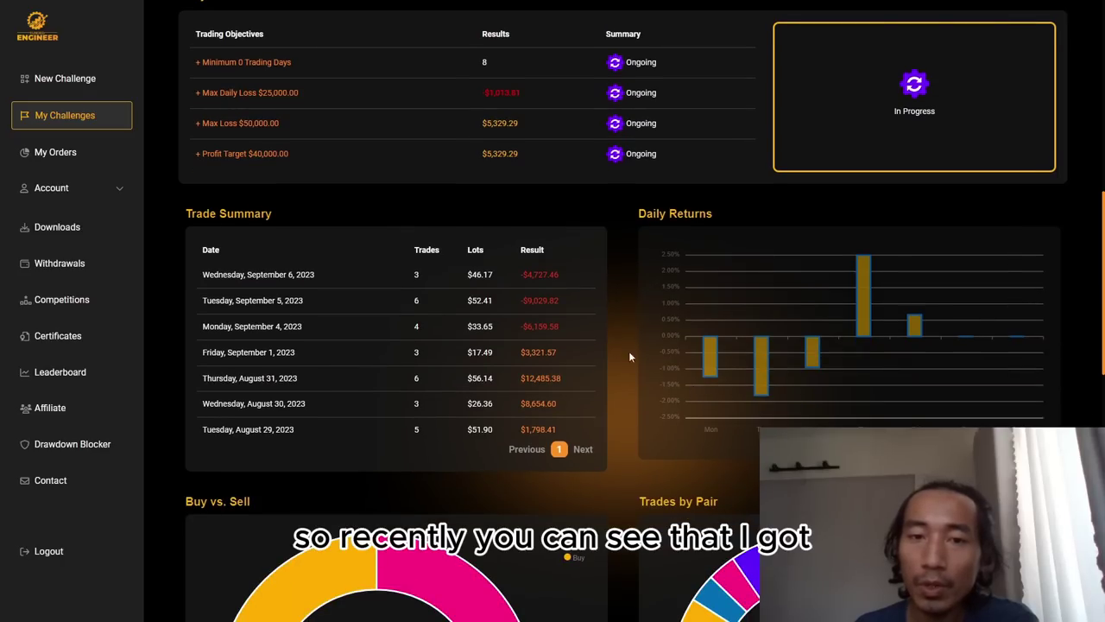
left_click_drag(518, 324, 589, 319)
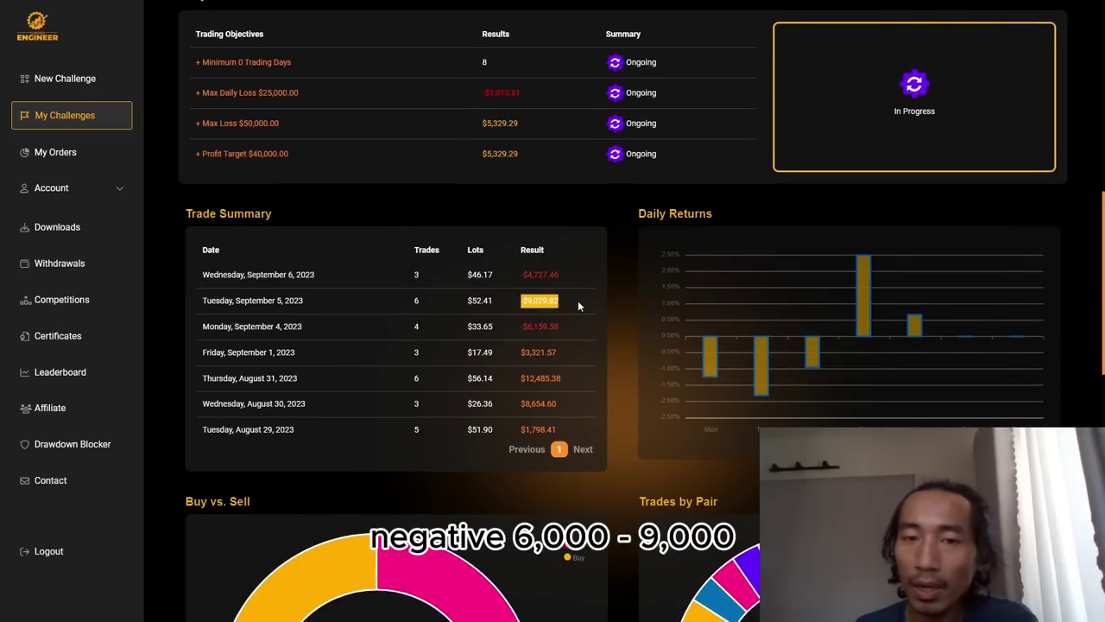
left_click_drag(520, 275, 561, 274)
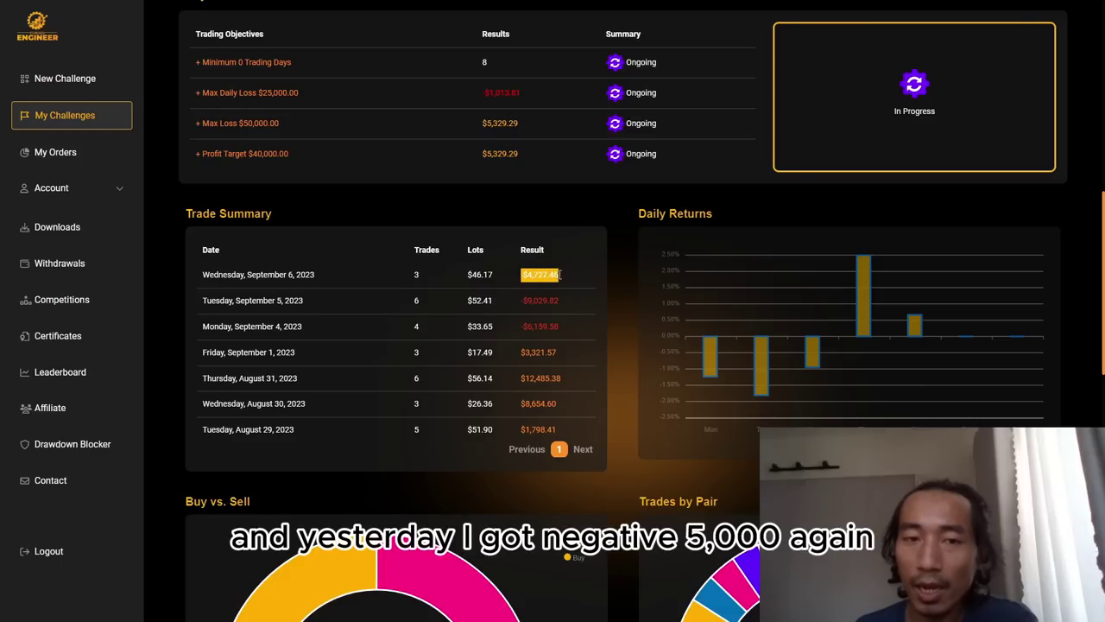
left_click(586, 334)
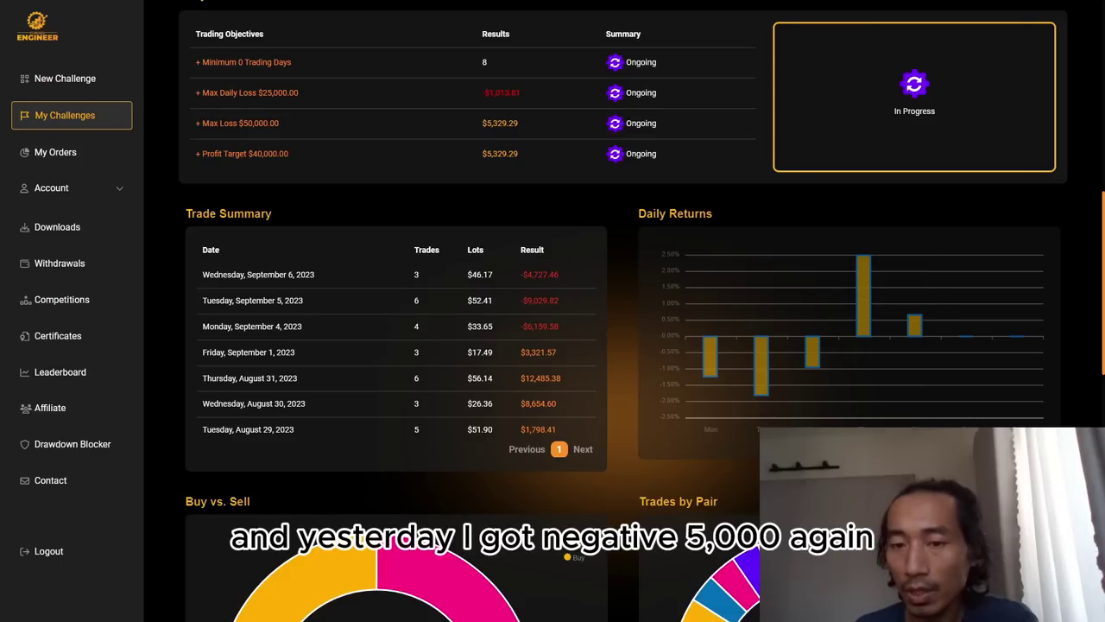
scroll(684, 404, "up", 7)
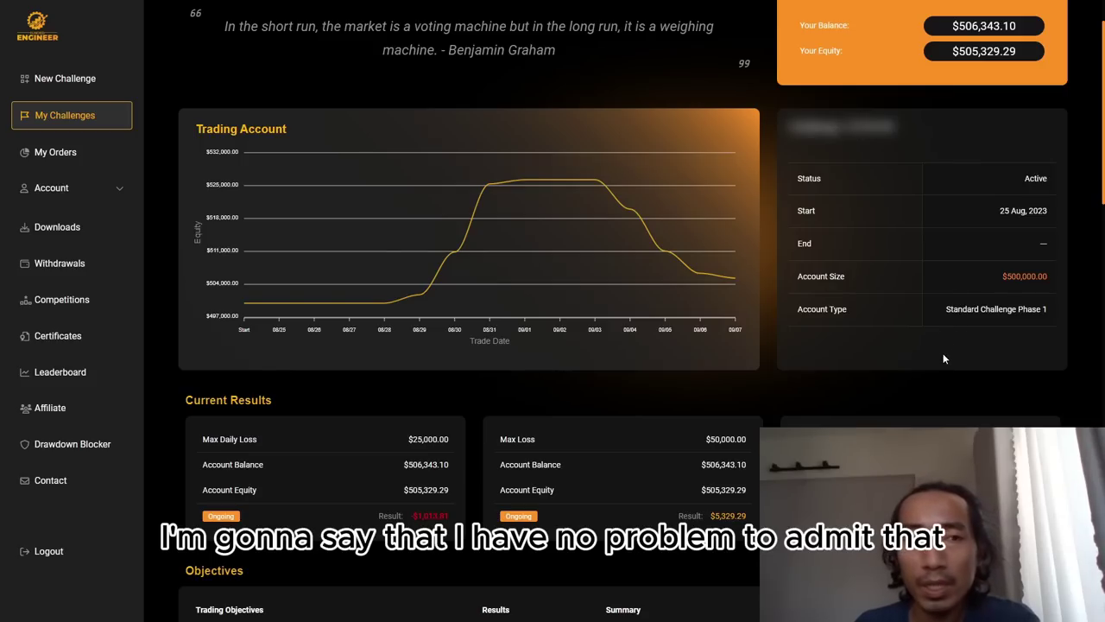
Set the Trading History table to show 50 items per page.
scroll(934, 369, "down", 15)
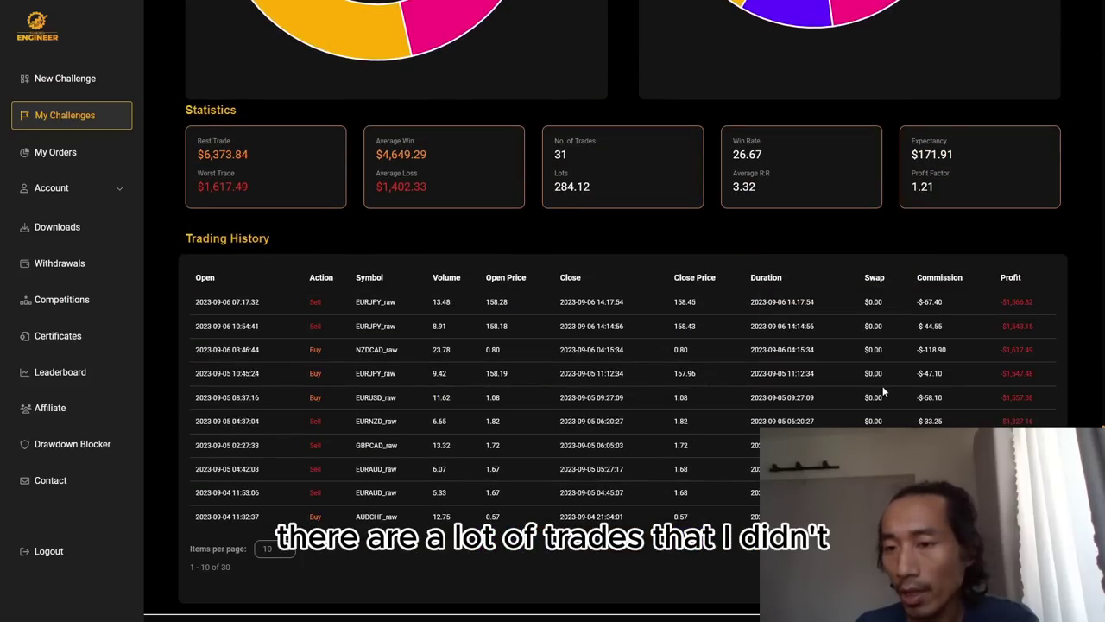
left_click(273, 550)
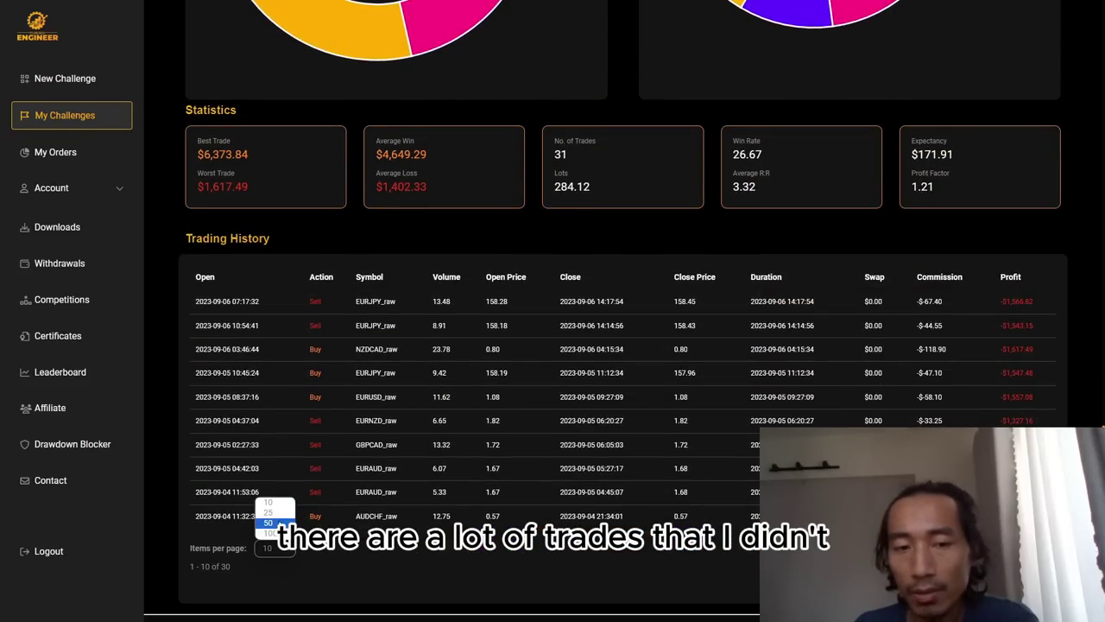
left_click(268, 522)
scroll(734, 461, "down", 3)
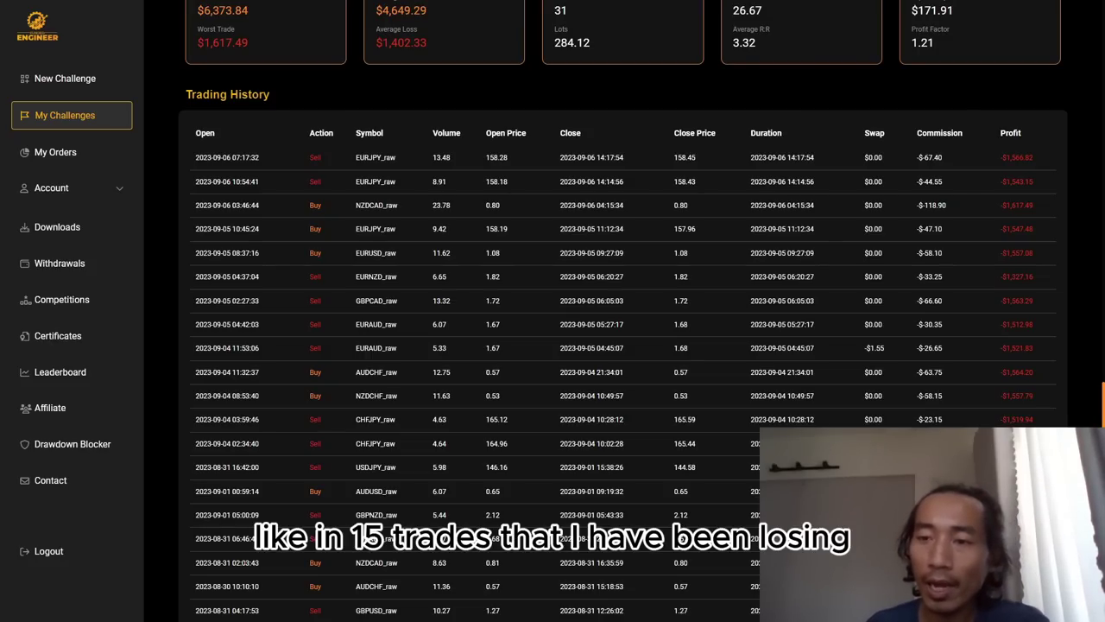
Examine the Trading History's run of recent trades and their profits alongside the account statistics.
left_click_drag(975, 445, 970, 175)
left_click(970, 175)
scroll(976, 251, "down", 1)
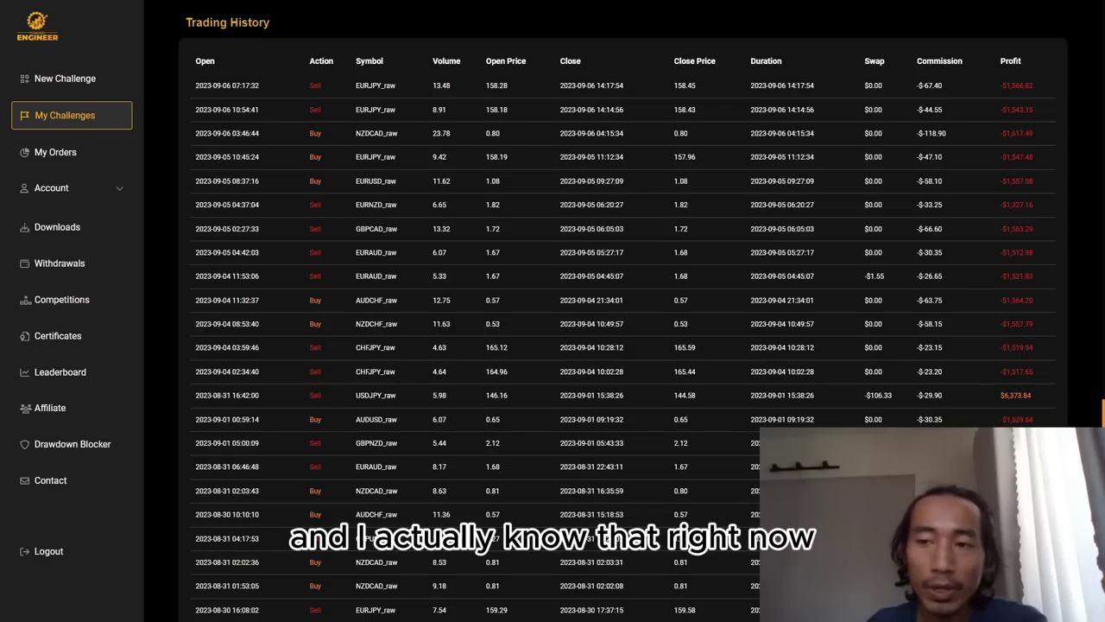
scroll(622, 311, "up", 2)
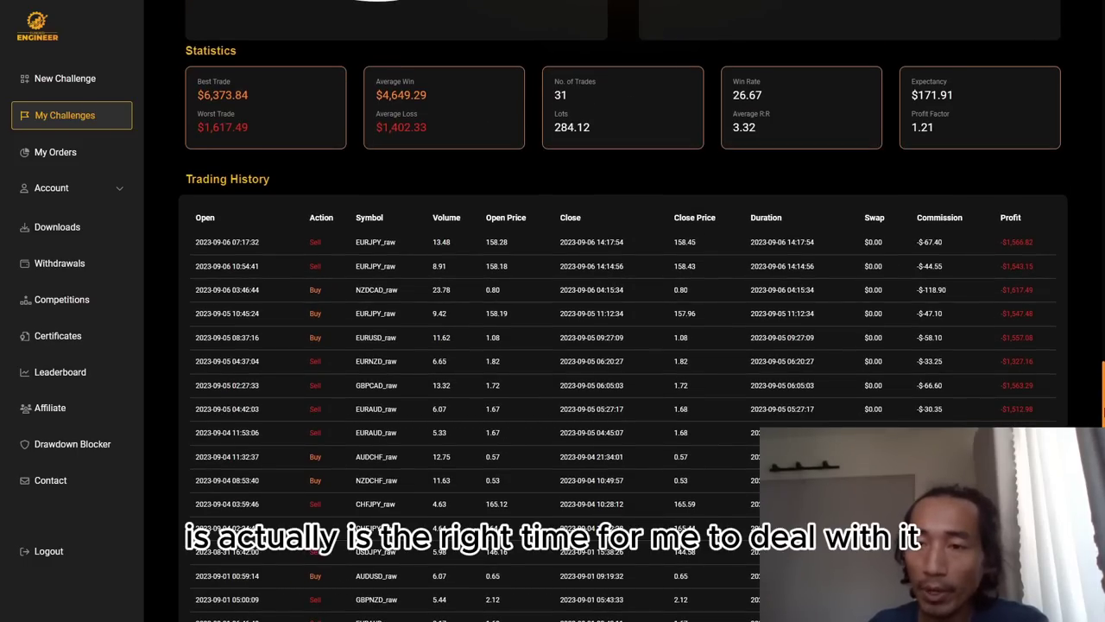
scroll(622, 311, "down", 1)
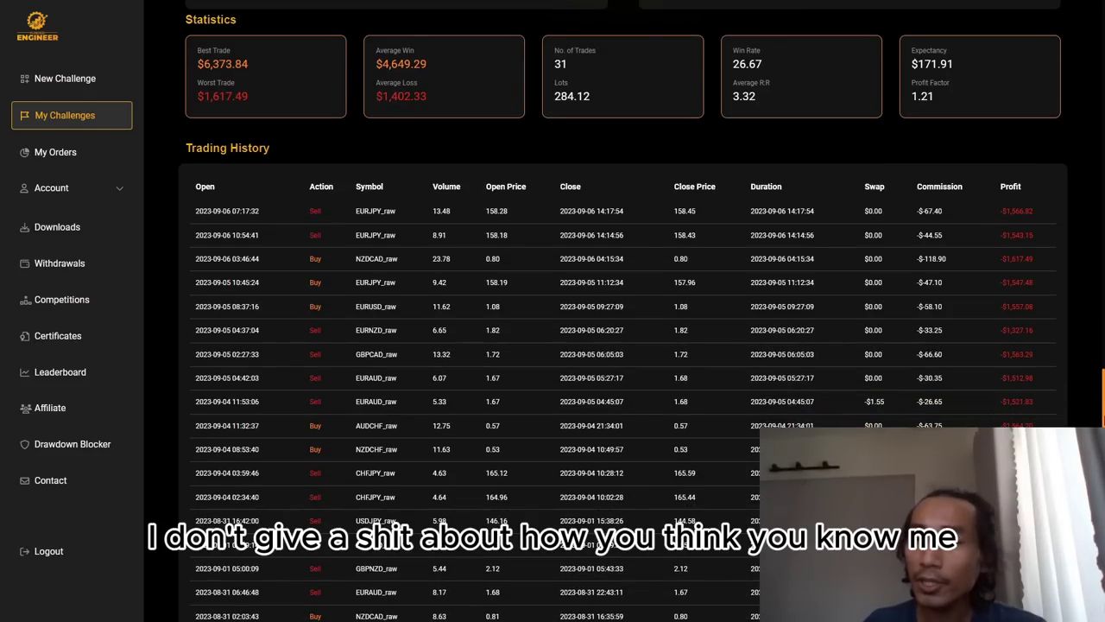
scroll(622, 311, "up", 1)
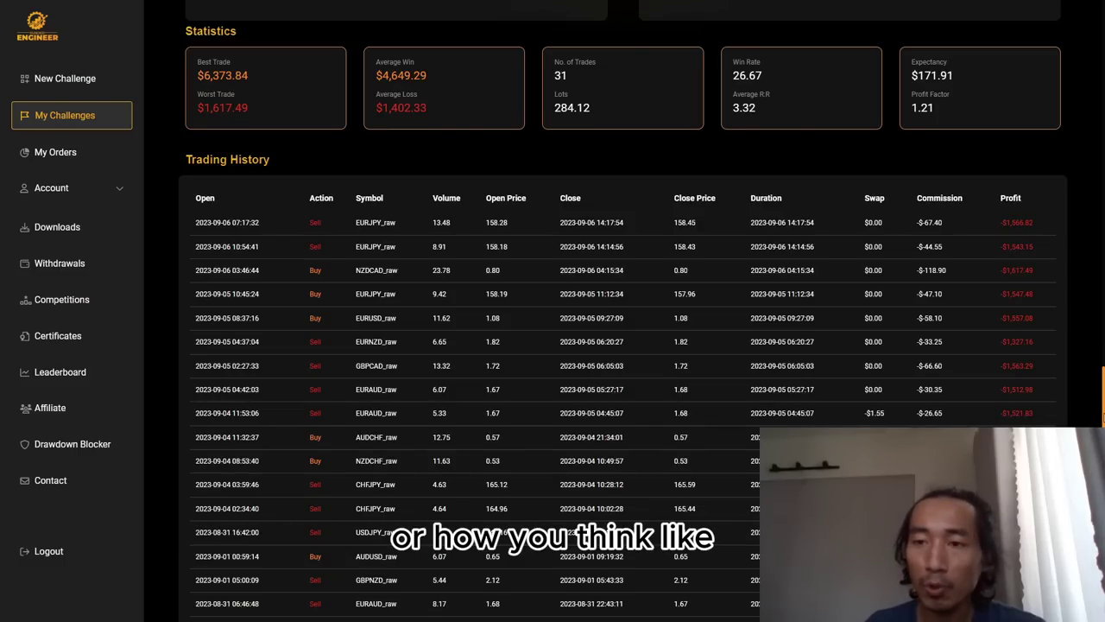
scroll(623, 311, "down", 2)
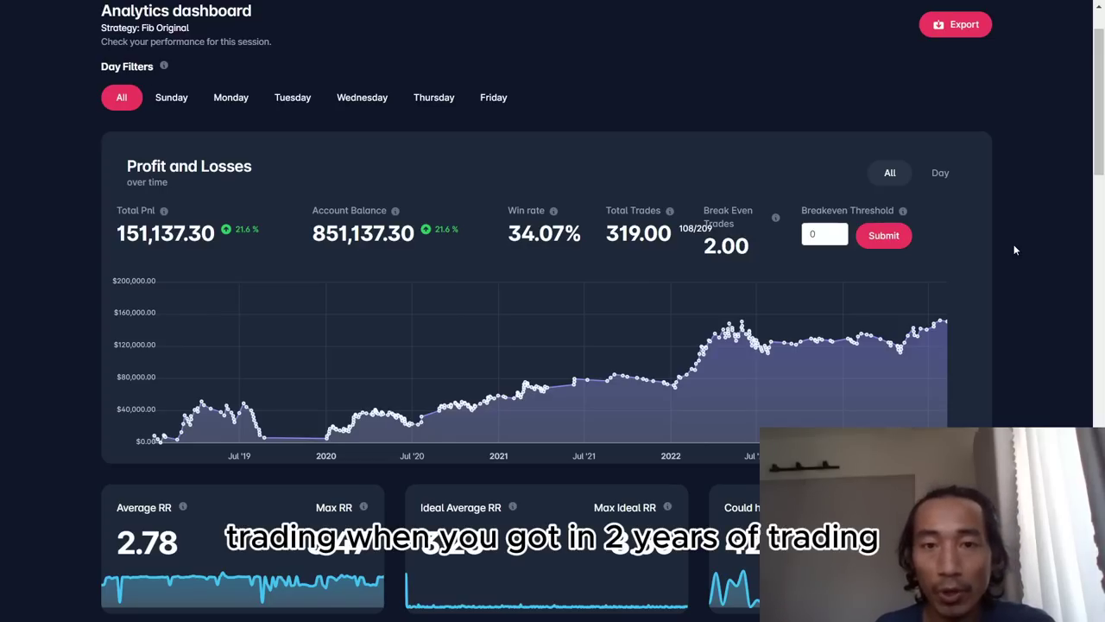
Review the Fib Original strategy's analytics dashboard, from the profit and loss curve to the risk-reward figures.
scroll(1017, 247, "down", 1)
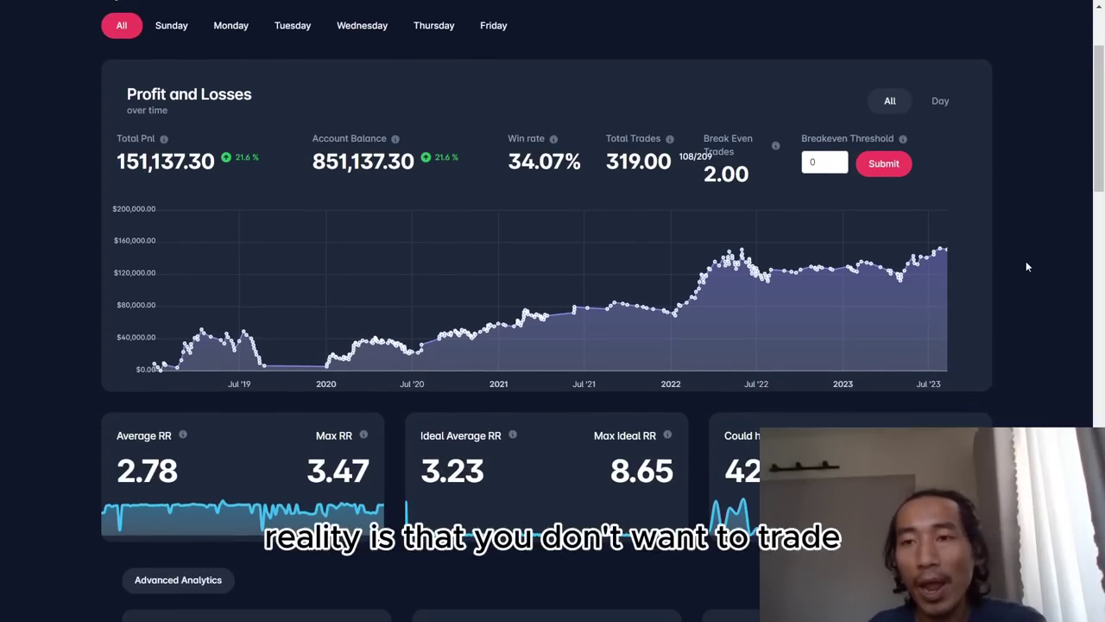
scroll(1021, 258, "up", 2)
scroll(1020, 254, "down", 4)
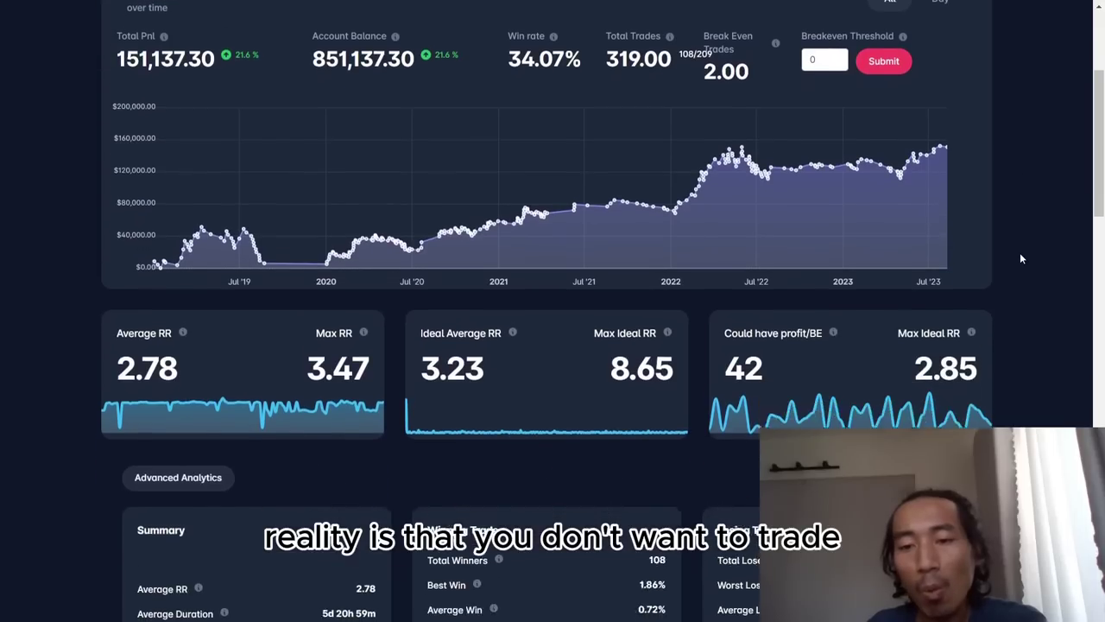
scroll(1022, 253, "up", 4)
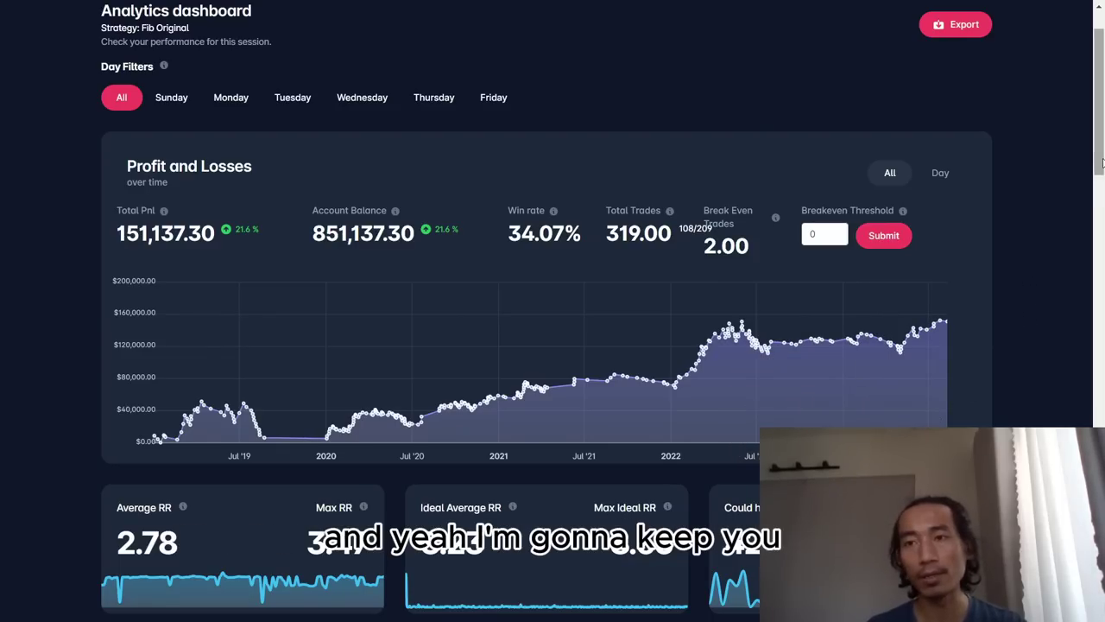
scroll(1044, 242, "up", 1)
scroll(1079, 193, "down", 1)
scroll(1080, 193, "up", 1)
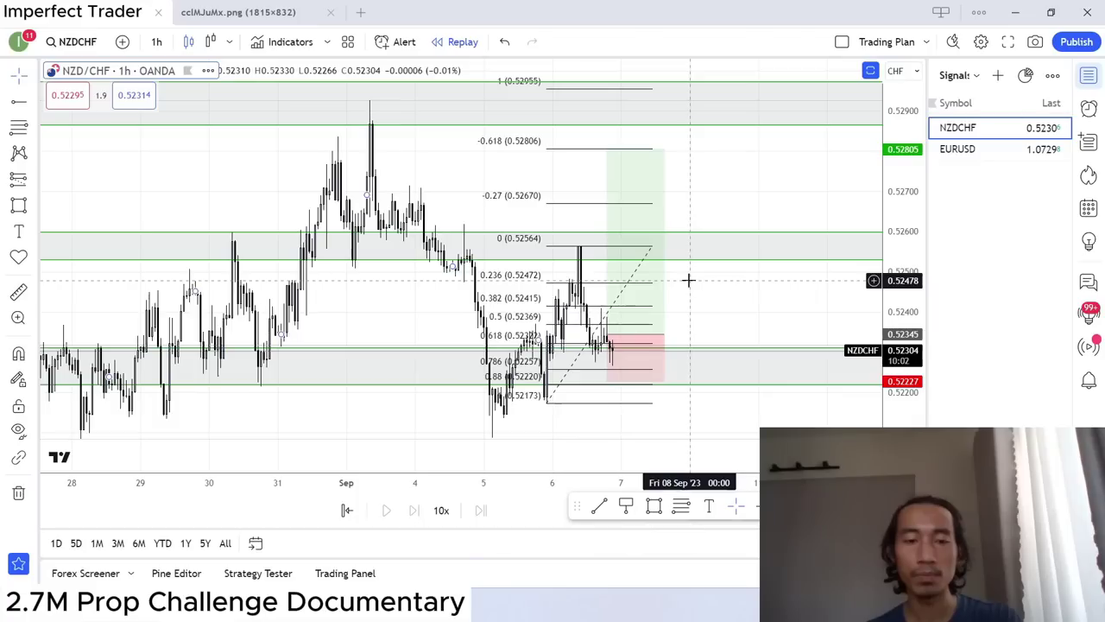
In TradingView, inspect the EURUSD short setup near its entry and return to the NZDCHF long on the 1-hour chart.
left_click(964, 157)
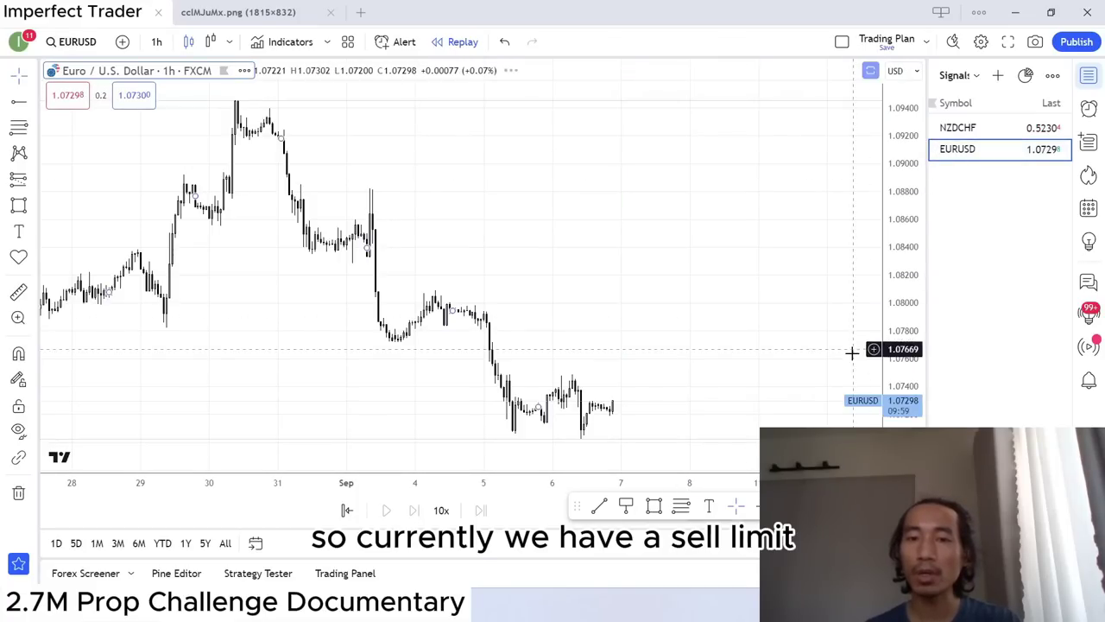
left_click_drag(809, 366, 802, 209)
scroll(772, 296, "up", 3)
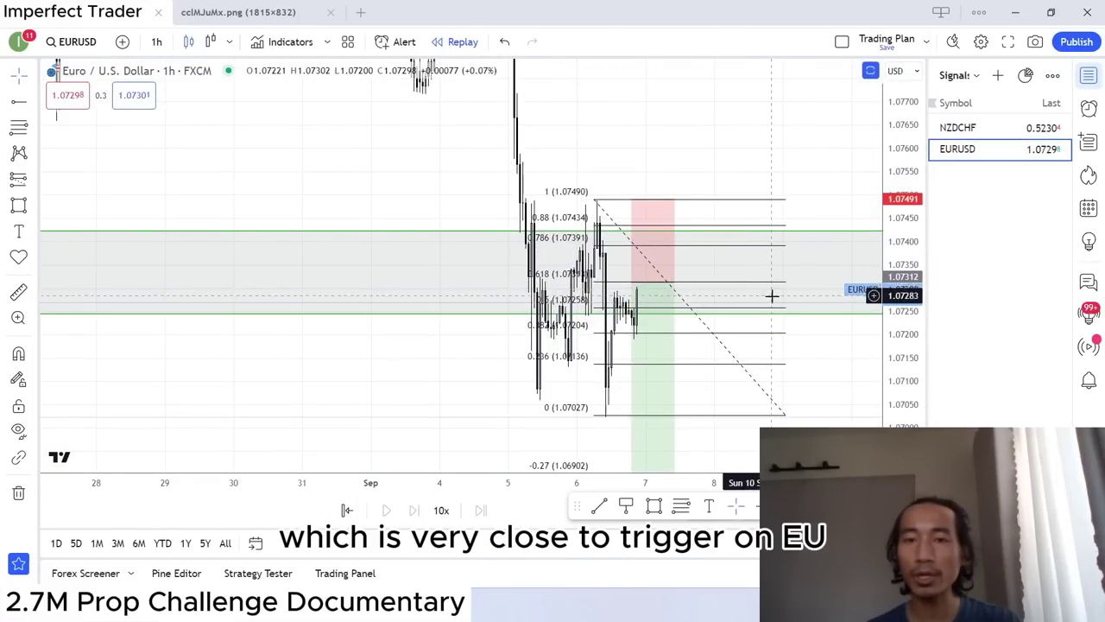
left_click(981, 131)
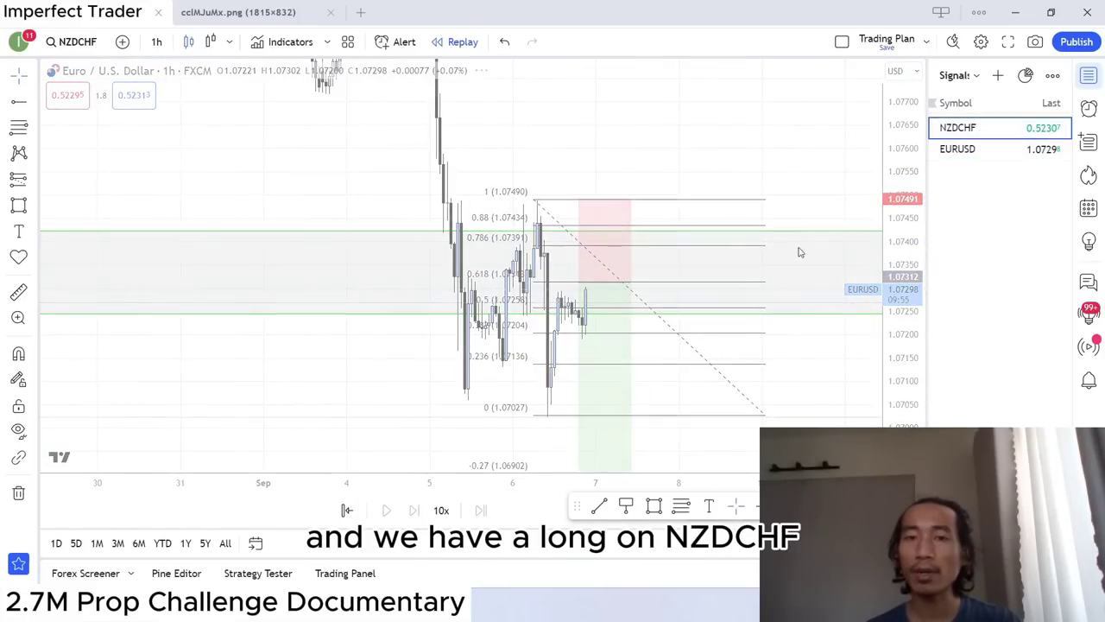
scroll(747, 334, "up", 4)
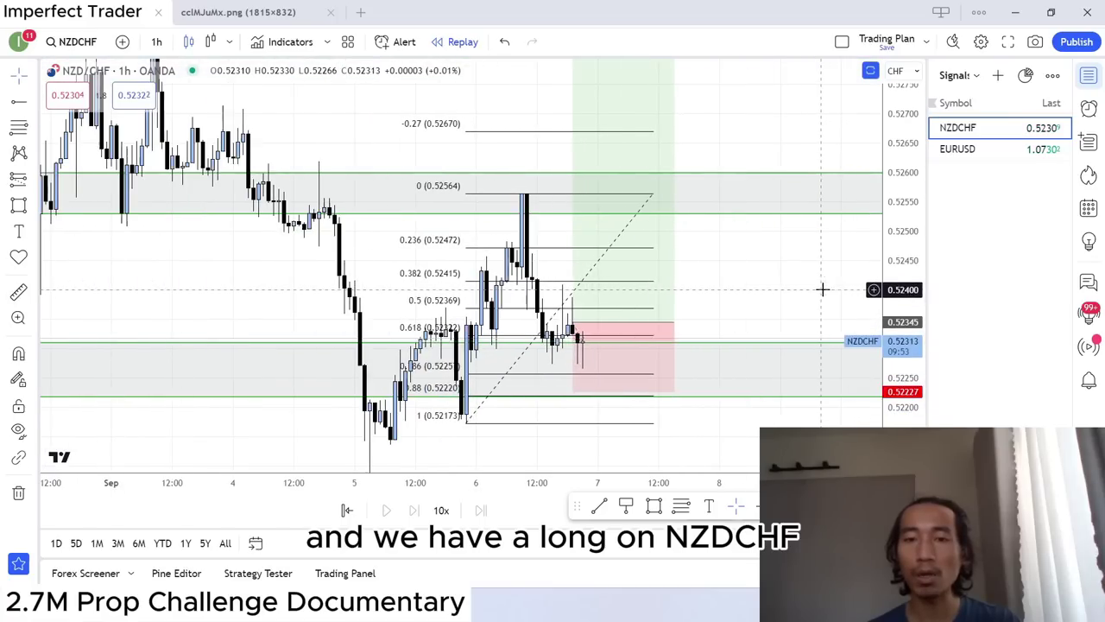
In MetaTrader, inspect the NZDCHF M5 buy order with the crosshair against the Fibonacci retracement's swing high and entry level.
left_click_drag(724, 283, 783, 280)
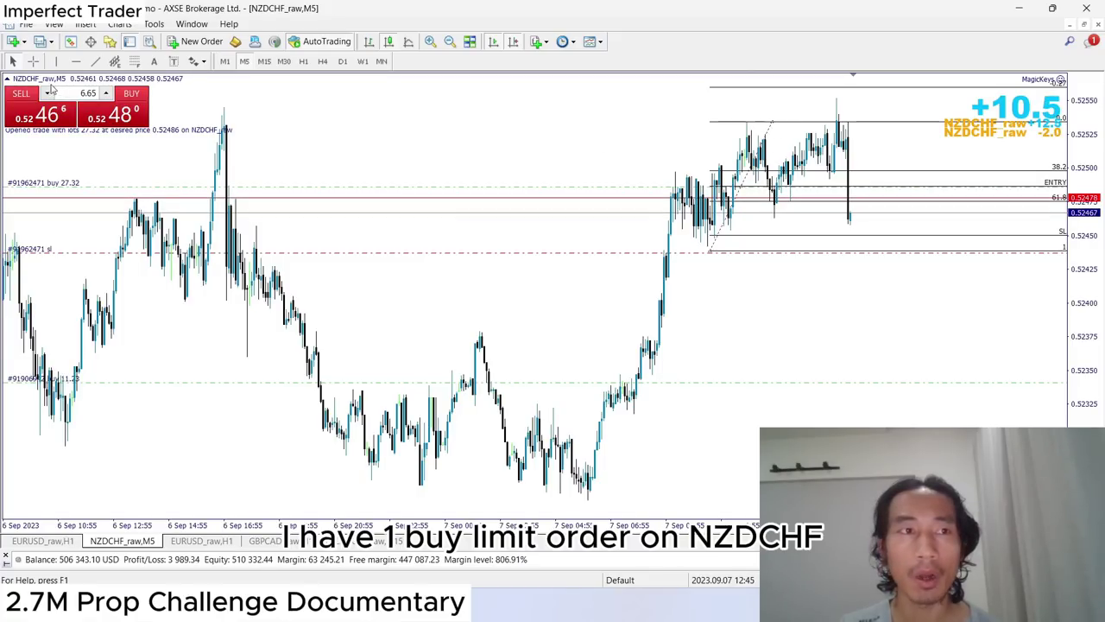
left_click(34, 61)
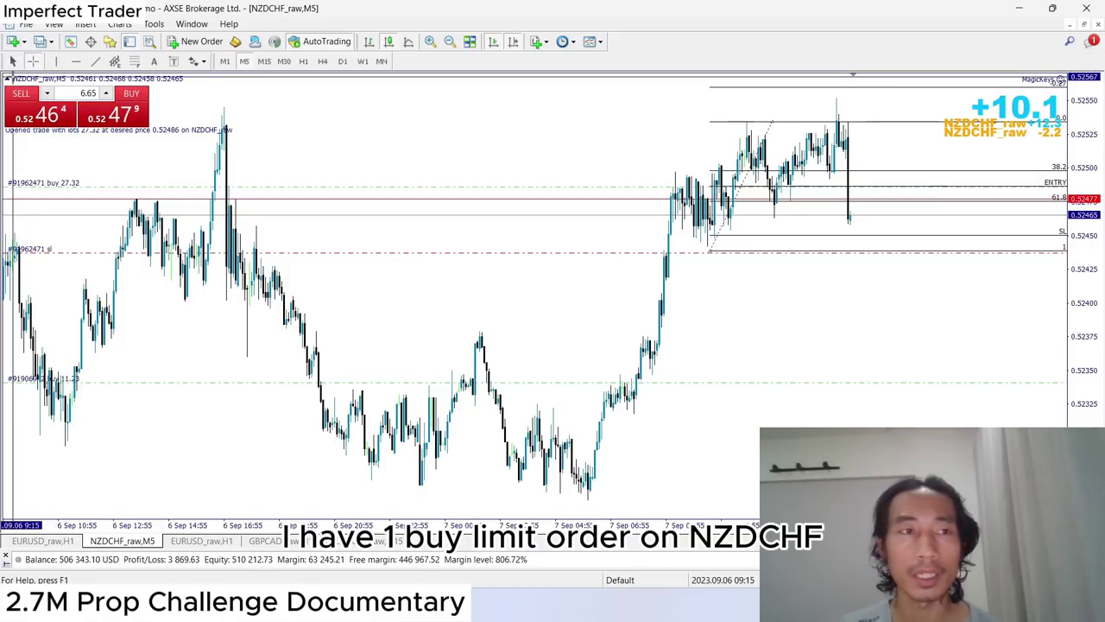
left_click(903, 353)
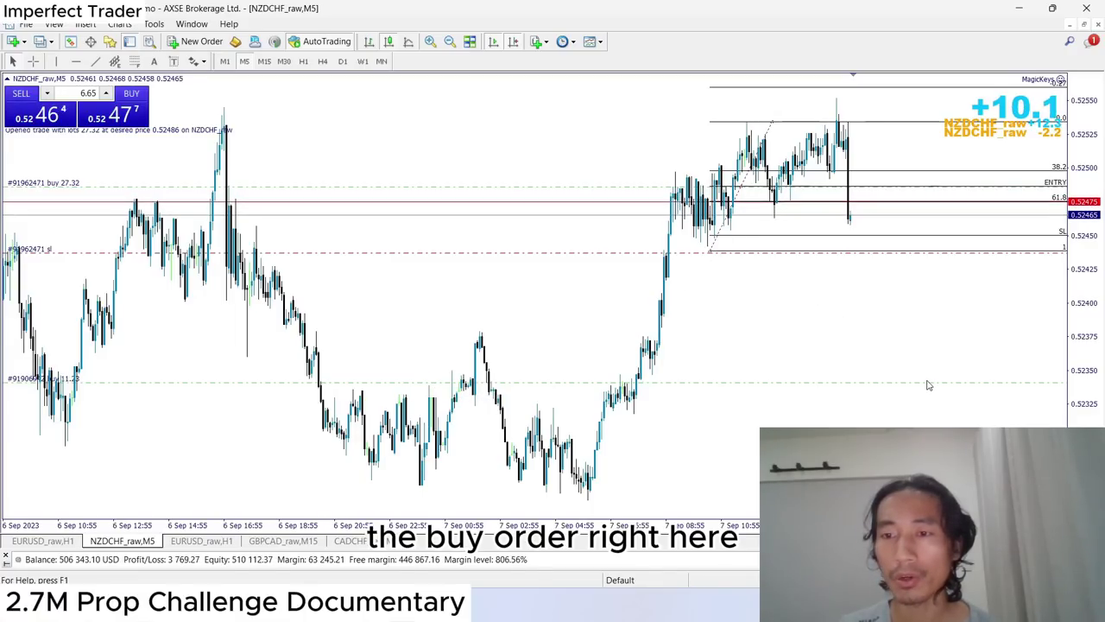
left_click(32, 60)
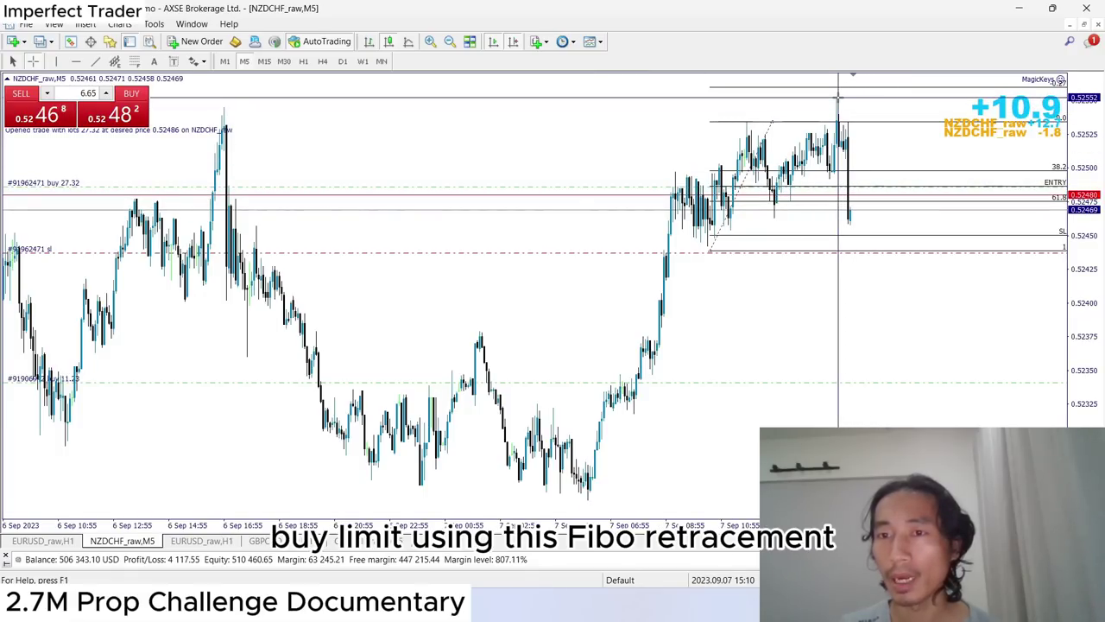
left_click(771, 129)
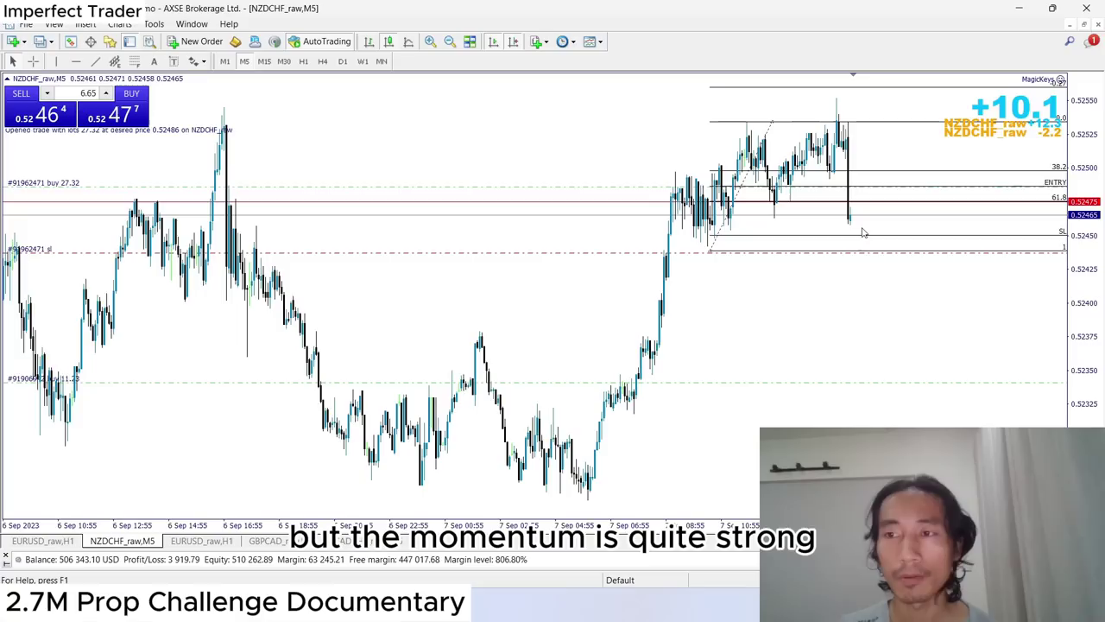
Delete the Fibonacci retracement from the CADCHF M15 chart and compare its buy limit setup with the NZDCHF trade.
left_click(379, 546)
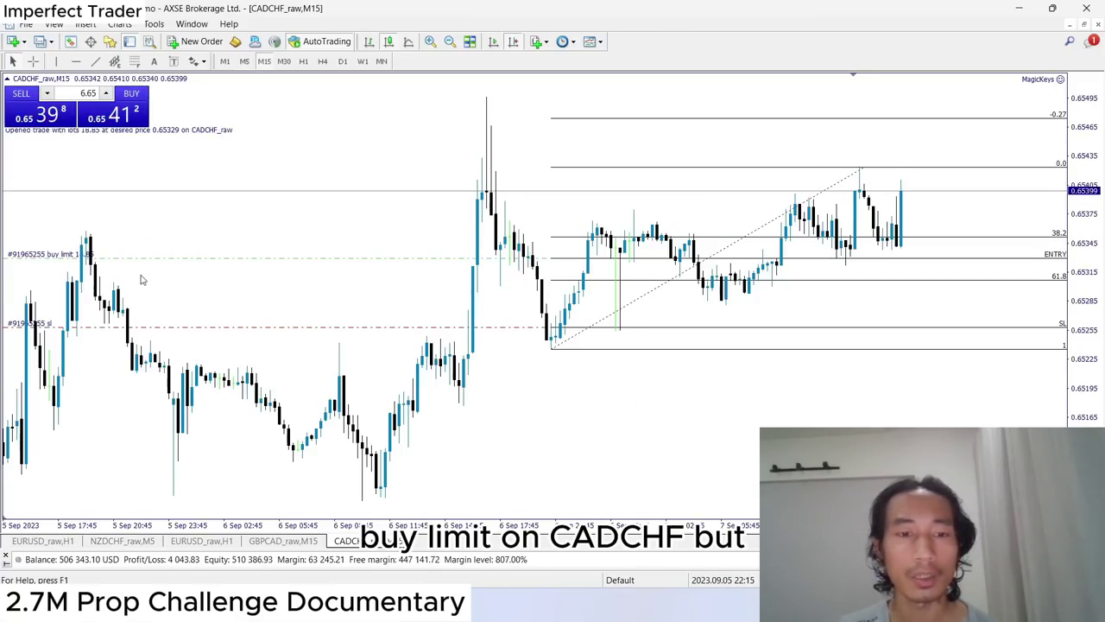
scroll(185, 285, "up", 2)
scroll(173, 285, "down", 5)
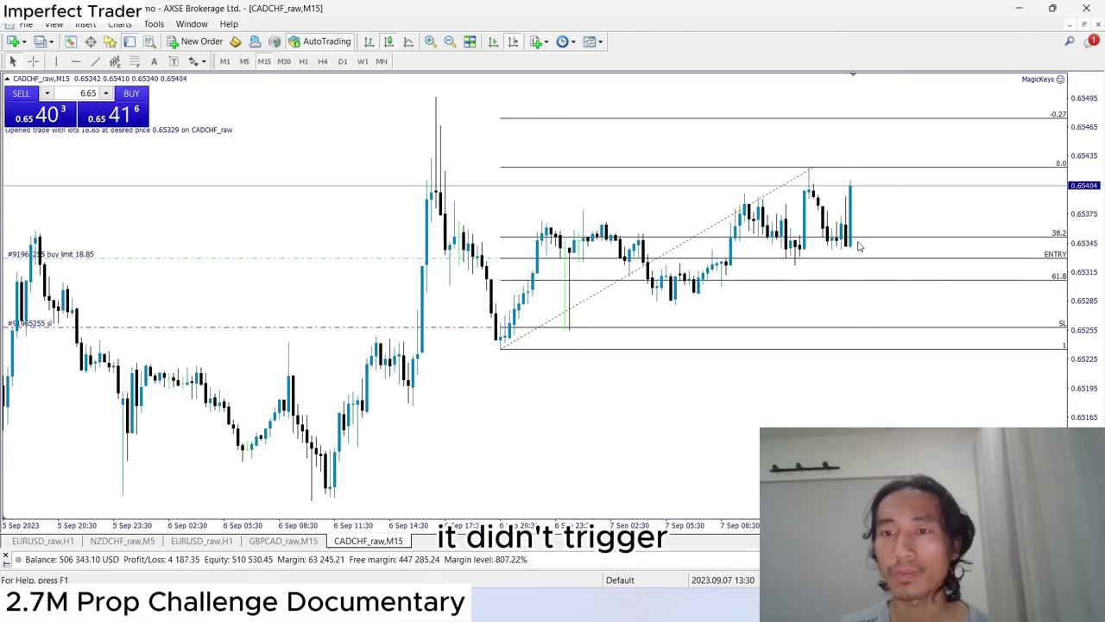
key("BackSpace")
key("BackSpace")
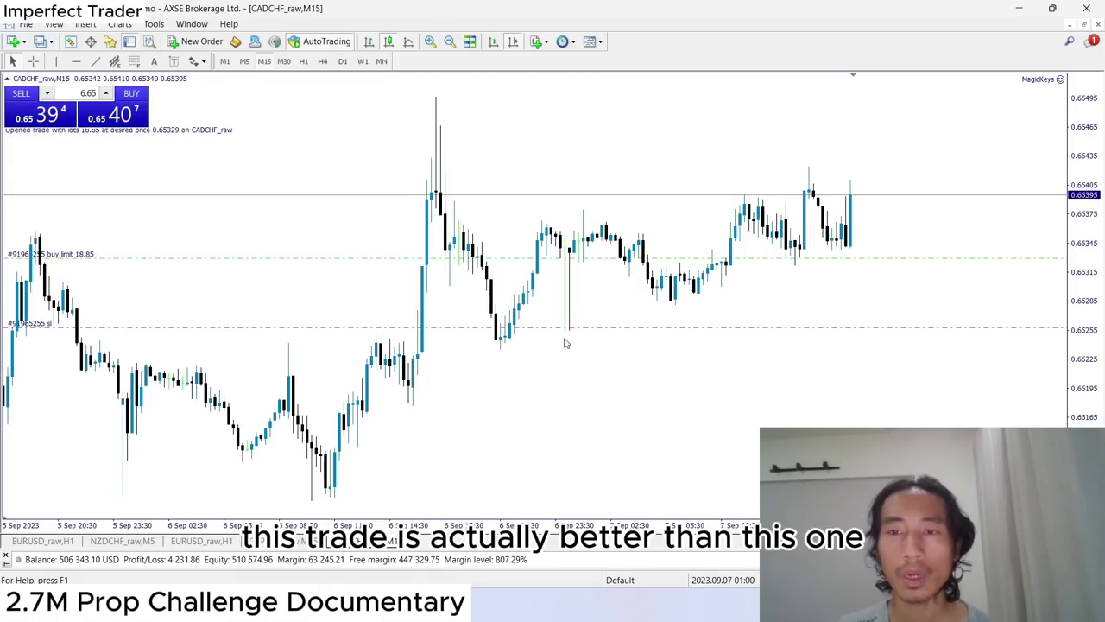
left_click(138, 542)
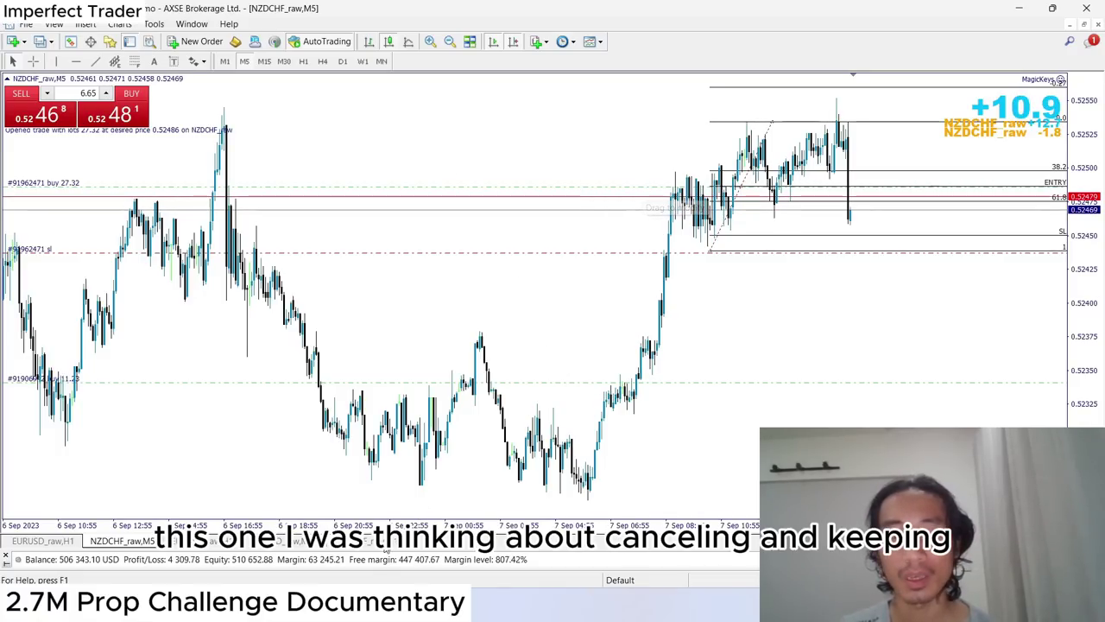
left_click(380, 541)
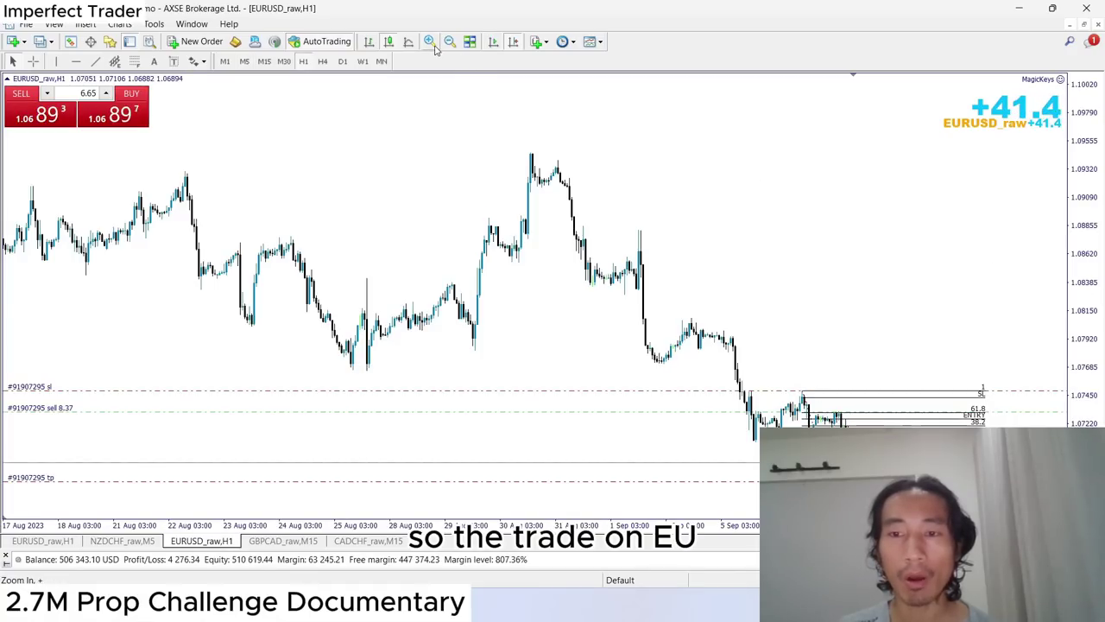
Set the EURUSD chart to M15 and check the sell entry at the 61.8 Fibonacci level with the crosshair.
left_click(434, 47)
key("End")
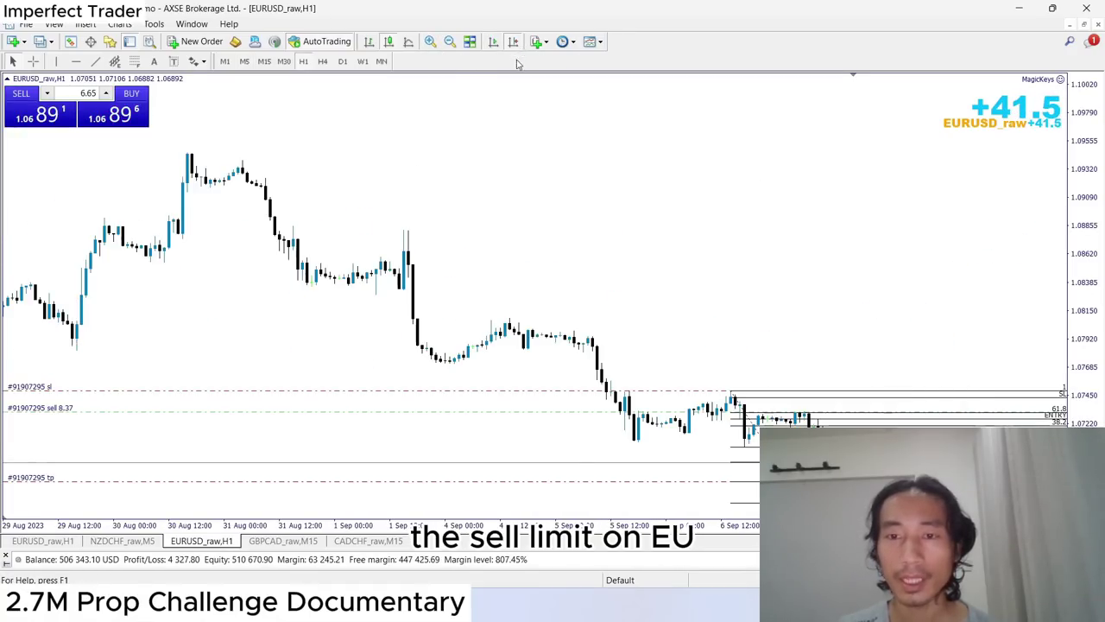
left_click_drag(1091, 323, 1090, 307)
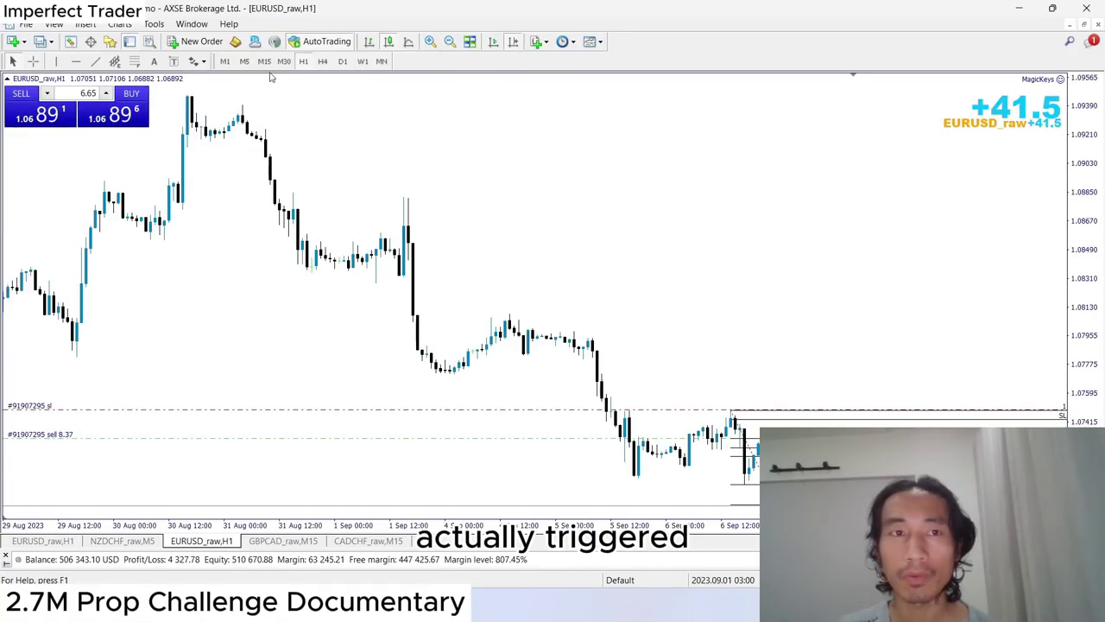
left_click(265, 61)
left_click(512, 45)
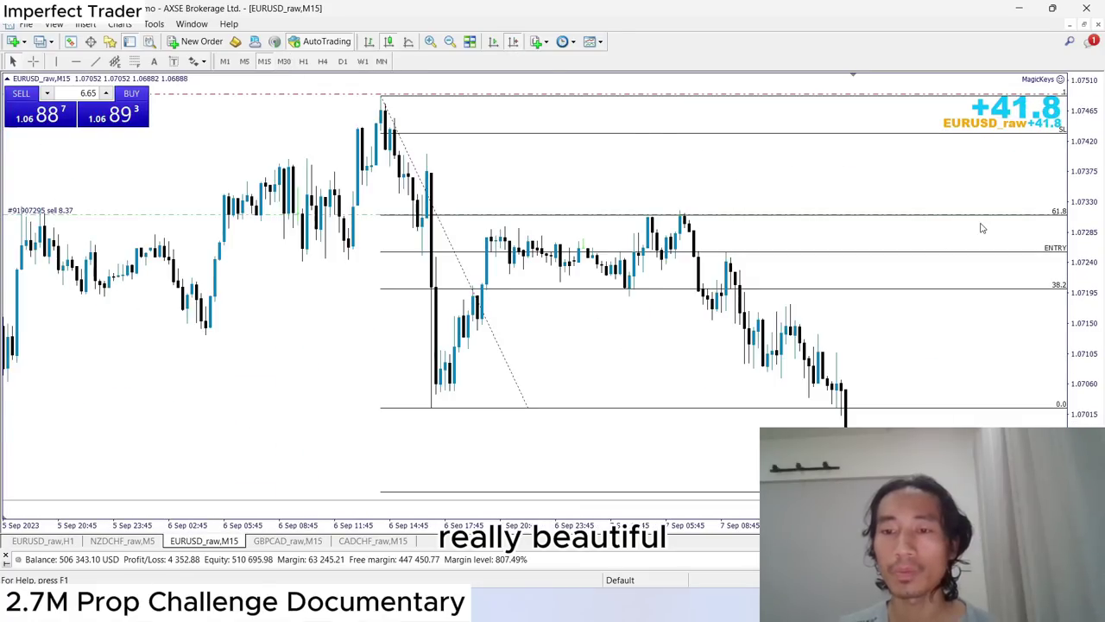
key("ctrl+f")
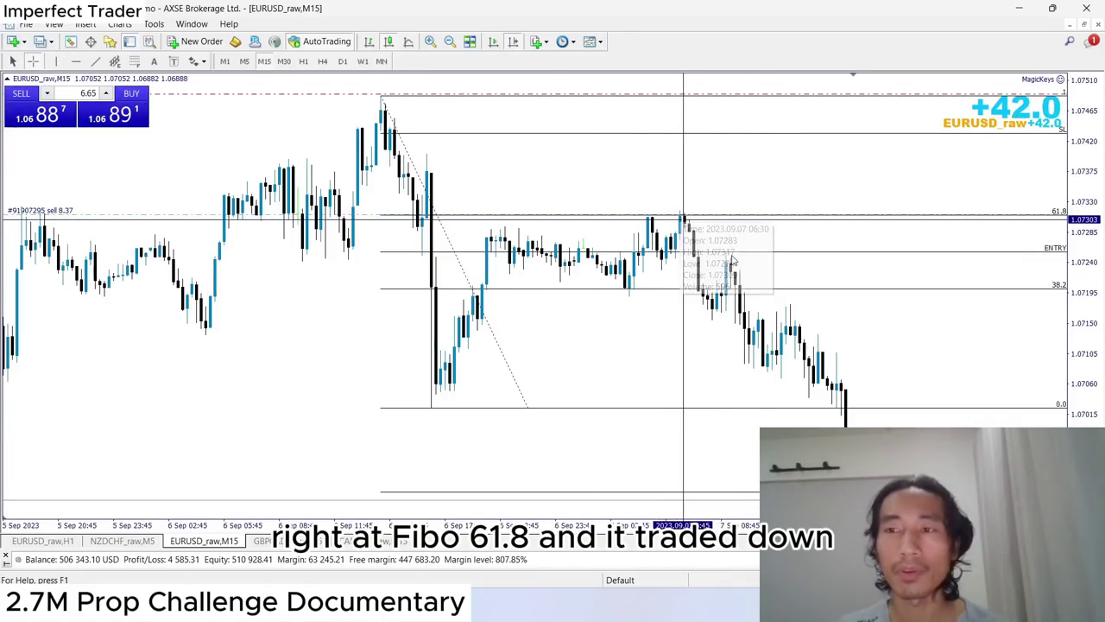
left_click(798, 246)
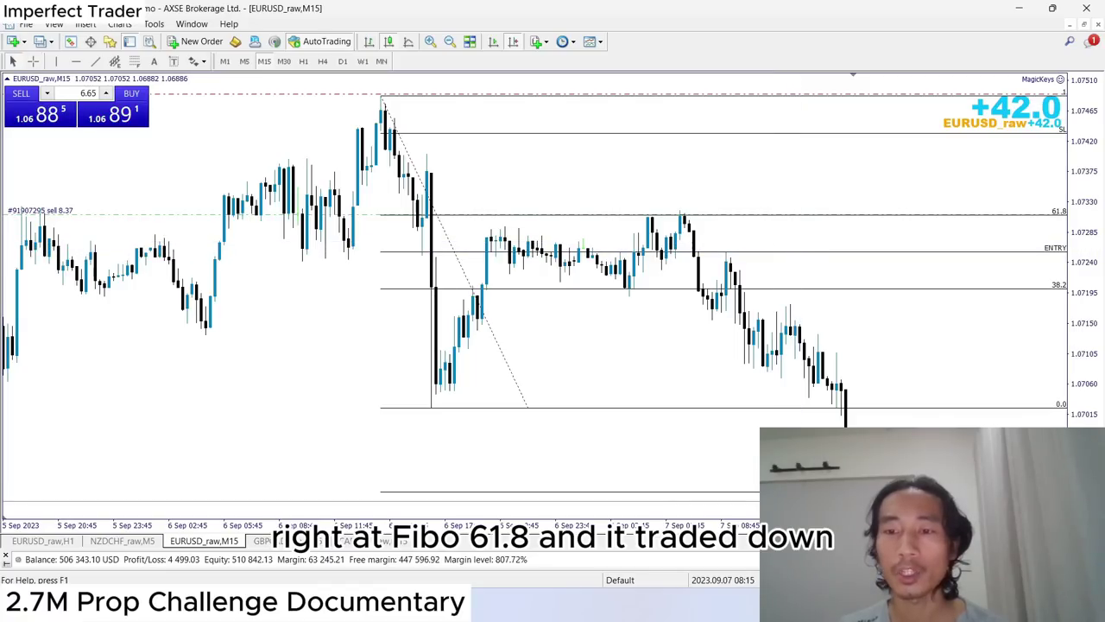
left_click_drag(1081, 363, 1082, 404)
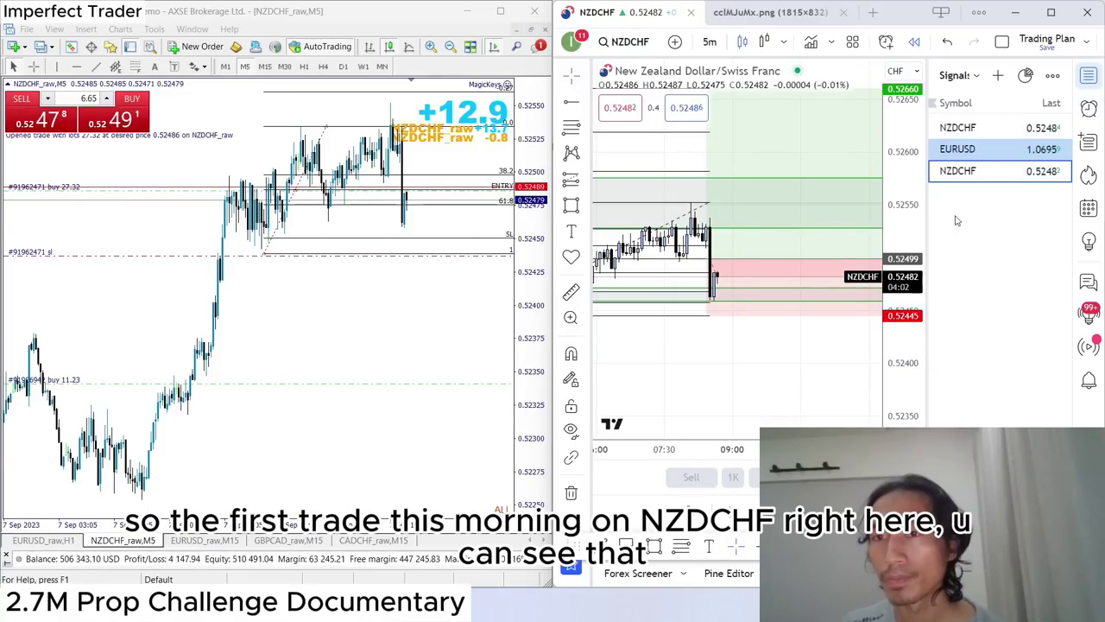
In TradingView, show the OANDA NZDCHF chart on the 1-hour timeframe and inspect the long position around the key level.
left_click(993, 127)
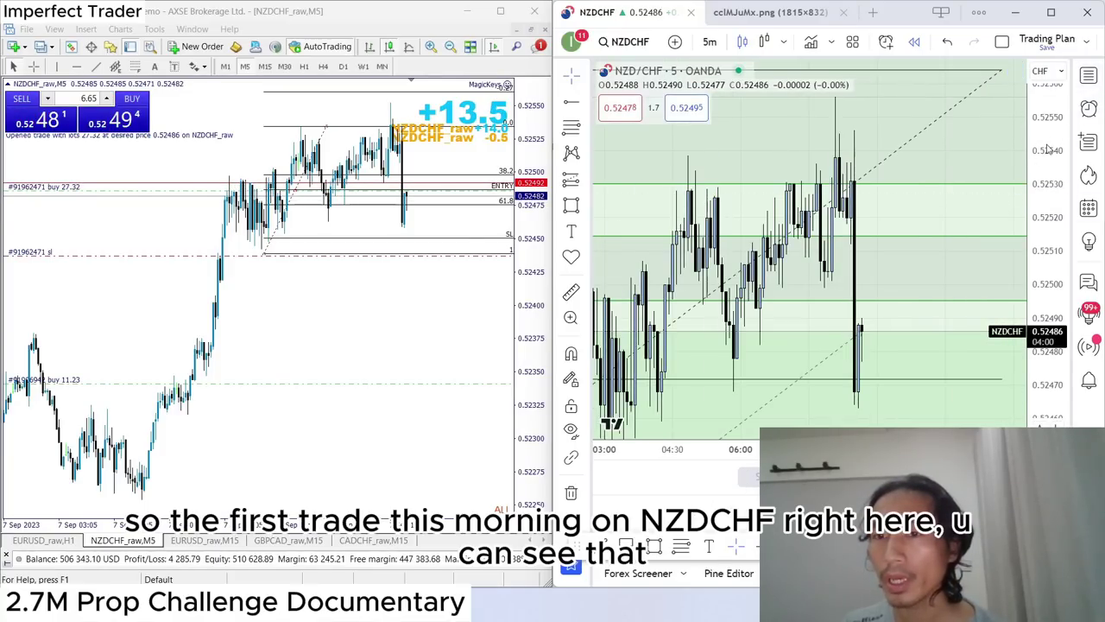
left_click(710, 42)
left_click(836, 354)
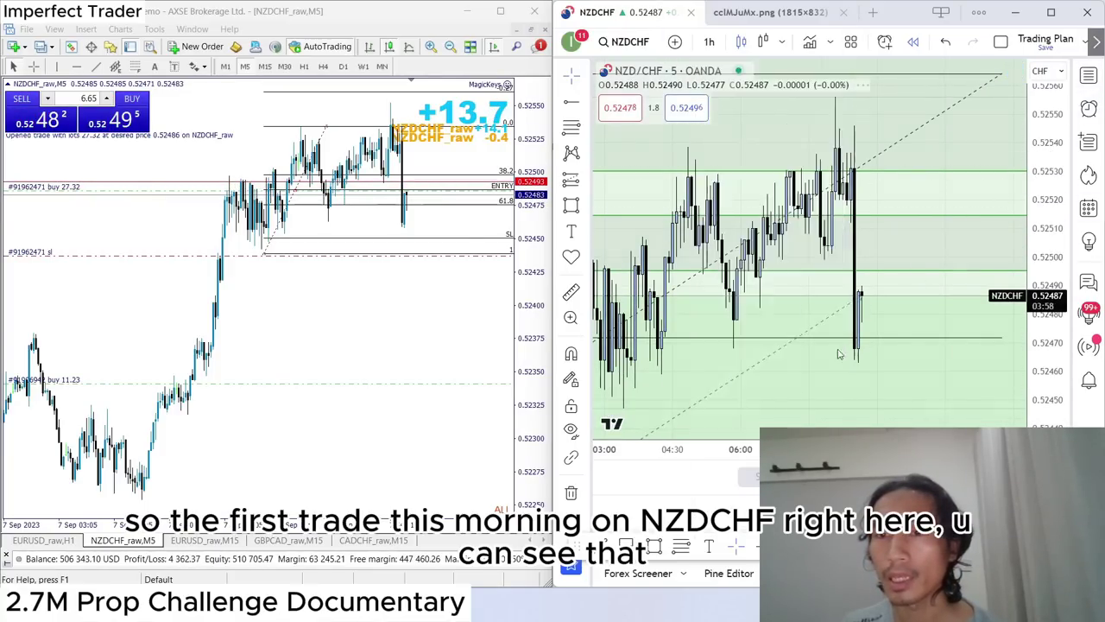
left_click_drag(920, 234, 902, 317)
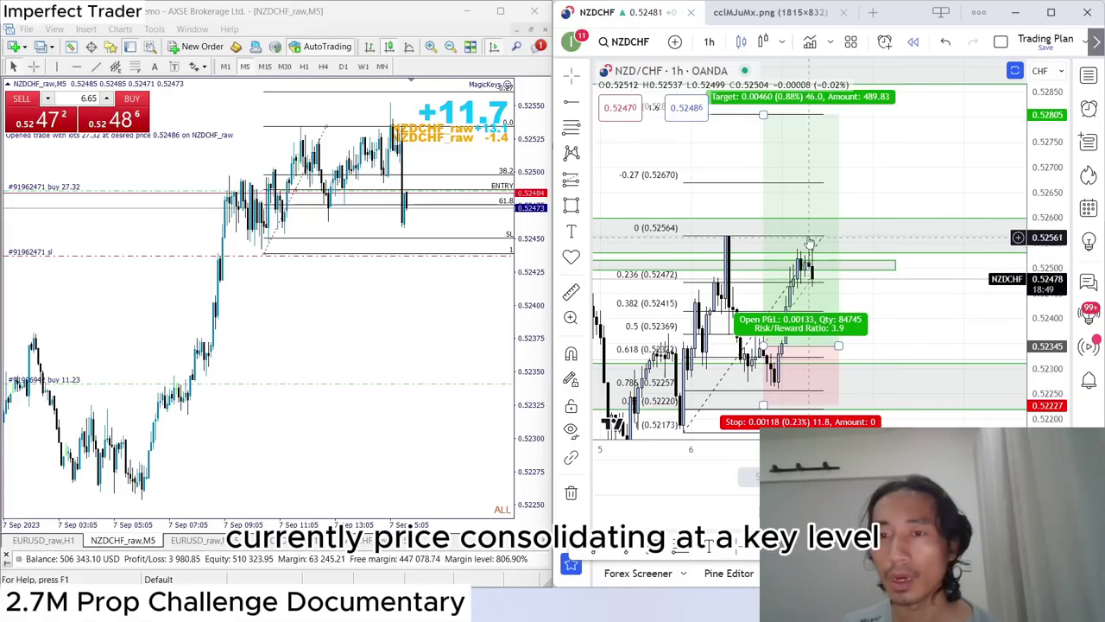
left_click_drag(891, 318, 904, 378)
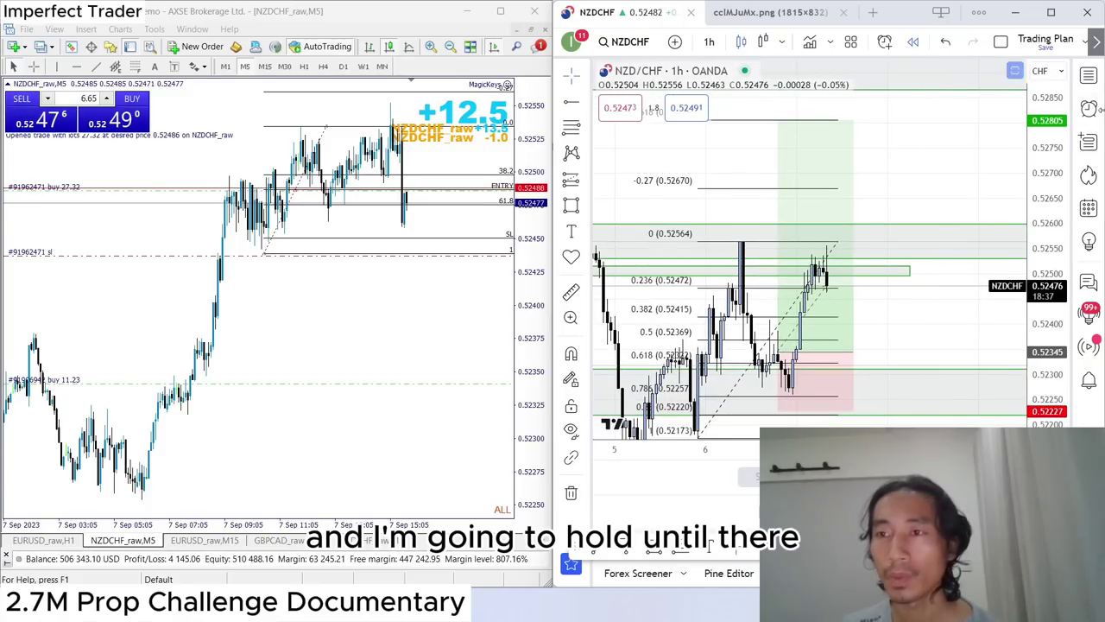
Open the FXCM NZDCHF chart on the 5-minute timeframe and examine the new long's Fib retracement, entry and target.
left_click(1089, 75)
left_click(959, 171)
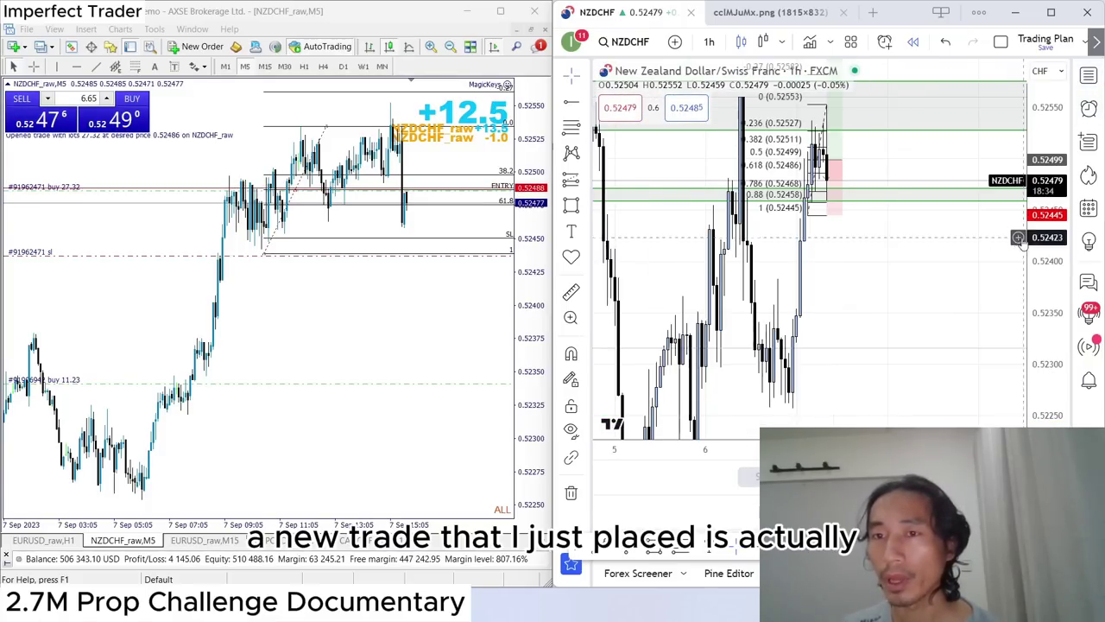
key("5")
key("Return")
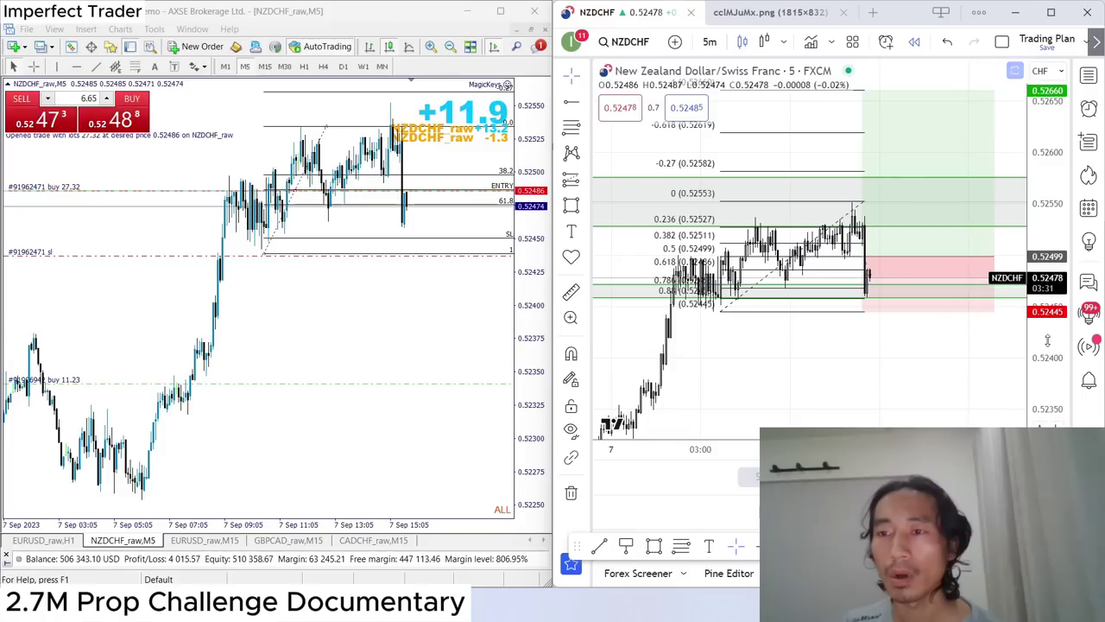
scroll(784, 382, "down", 1)
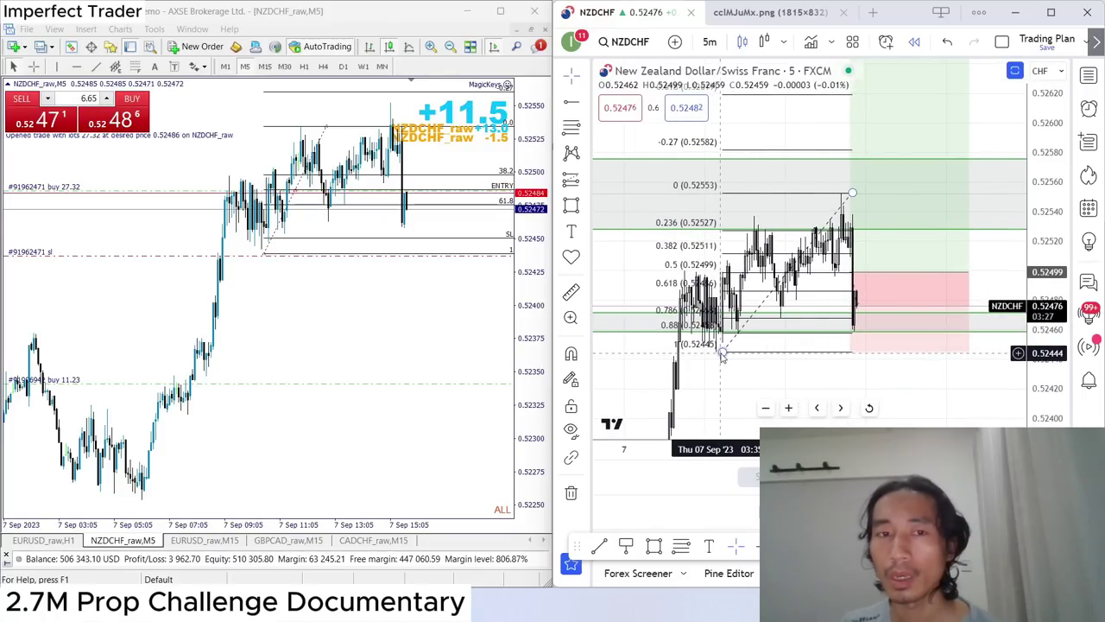
left_click_drag(777, 375, 751, 386)
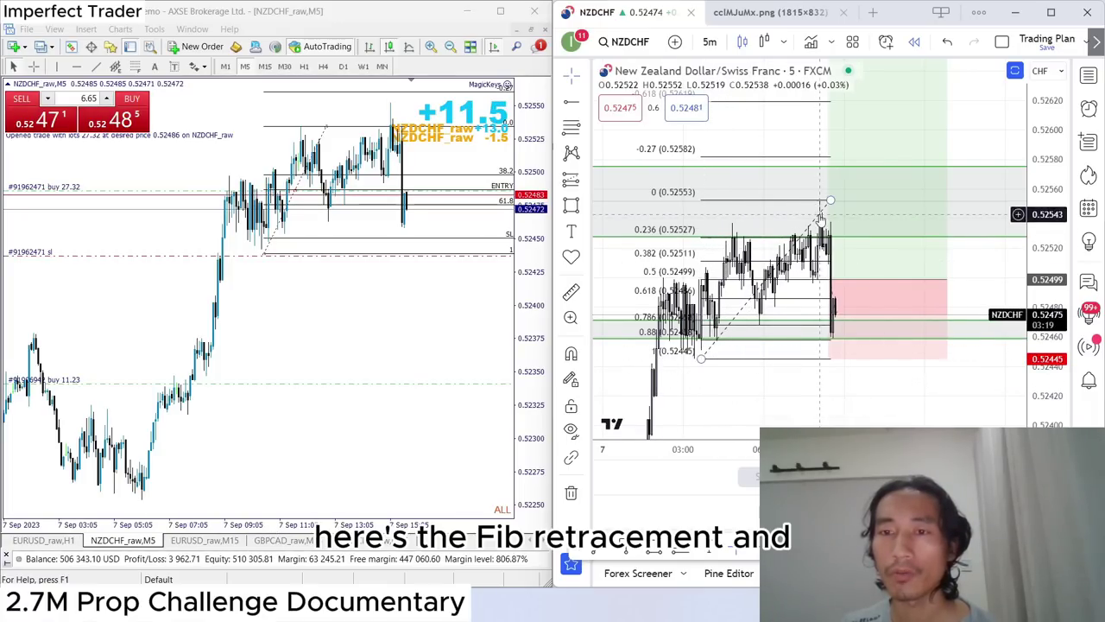
left_click_drag(898, 379, 849, 218)
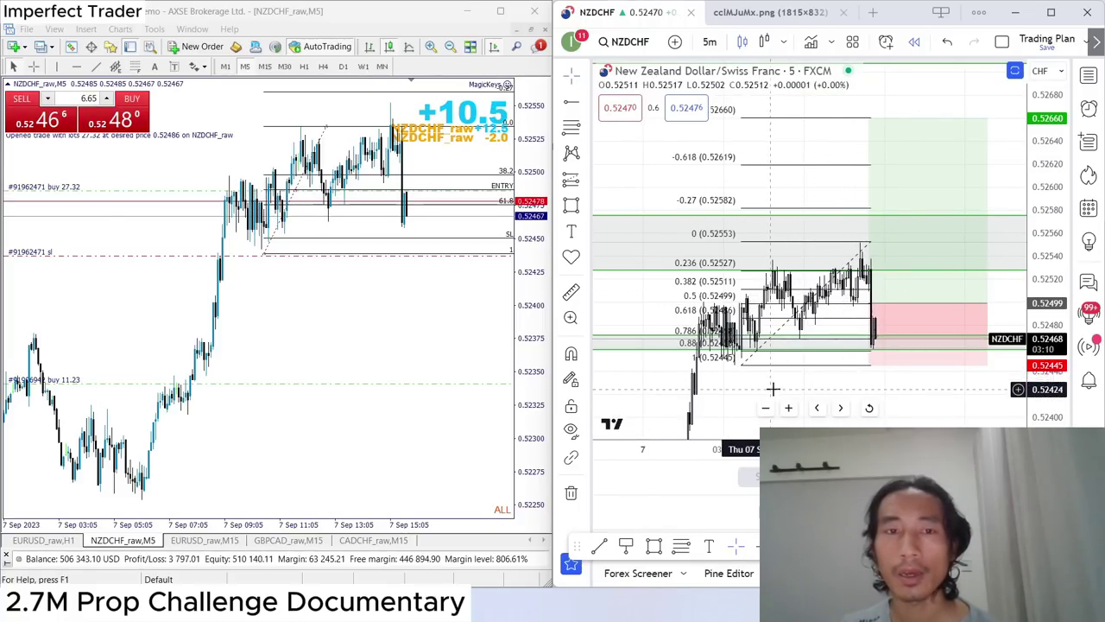
Switch to the EURUSD chart, set it to the 1-hour timeframe and frame the whole short position.
left_click(1089, 78)
key("Down")
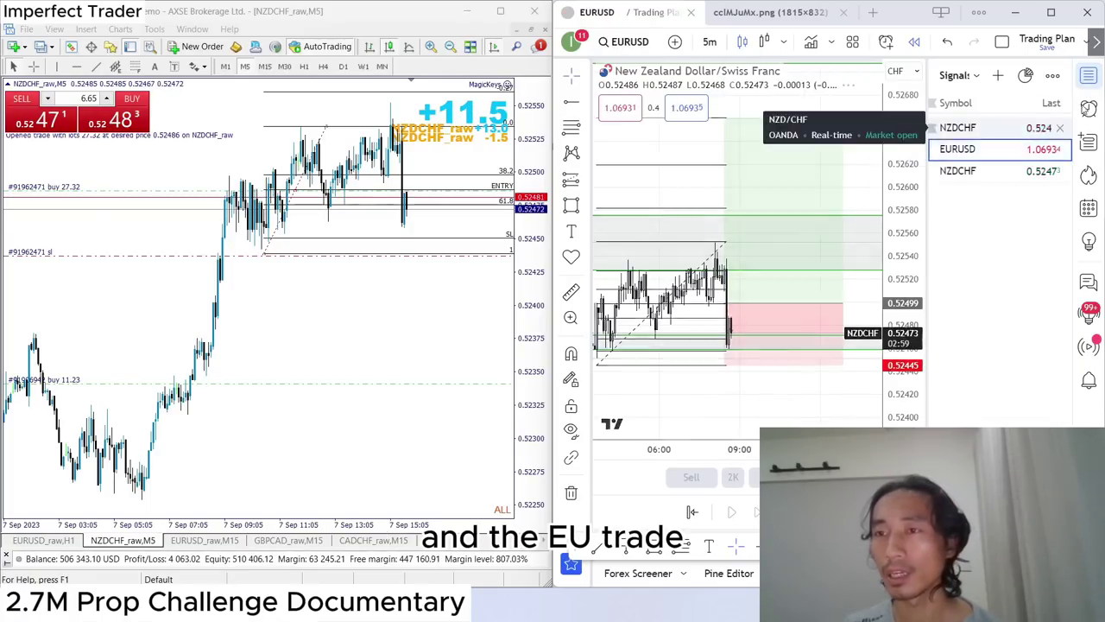
left_click(1095, 78)
left_click(710, 41)
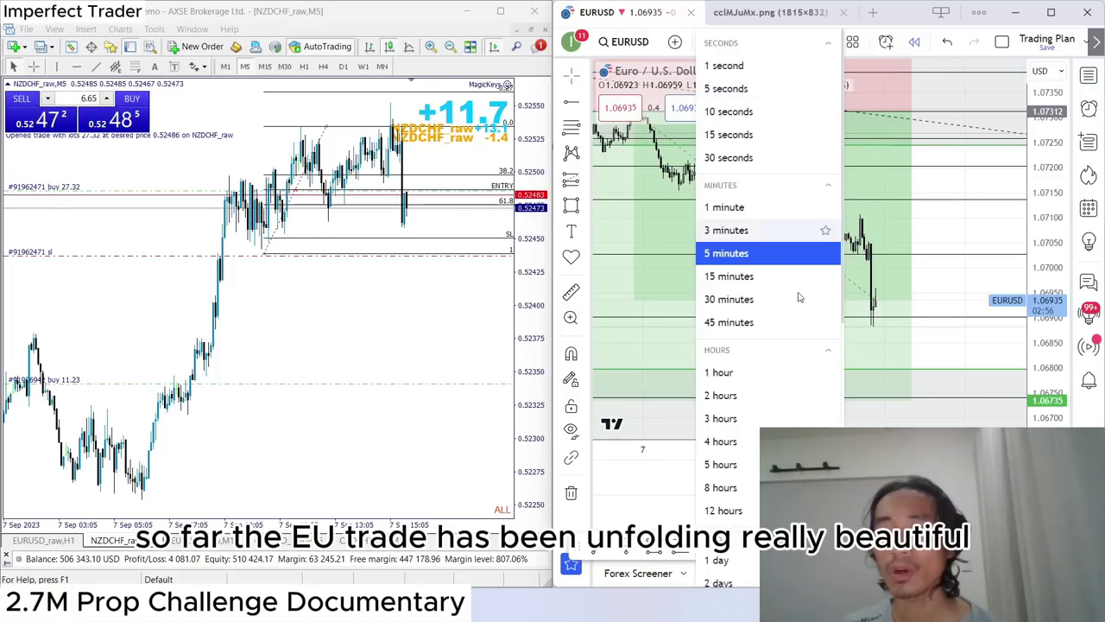
left_click(770, 373)
left_click_drag(1054, 256, 1054, 280)
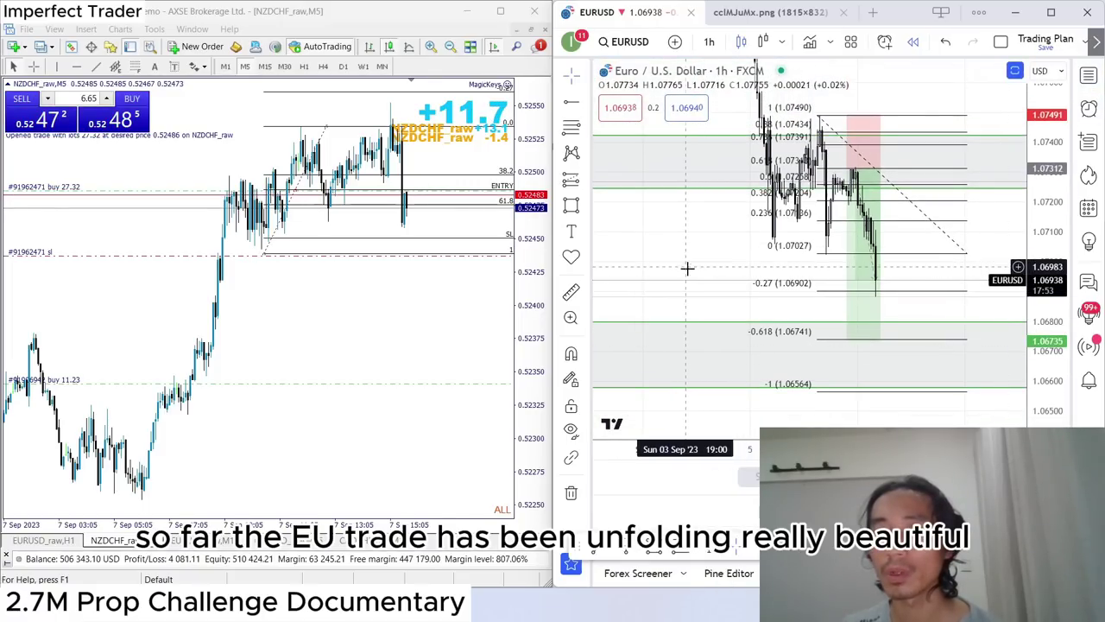
left_click_drag(686, 267, 703, 274)
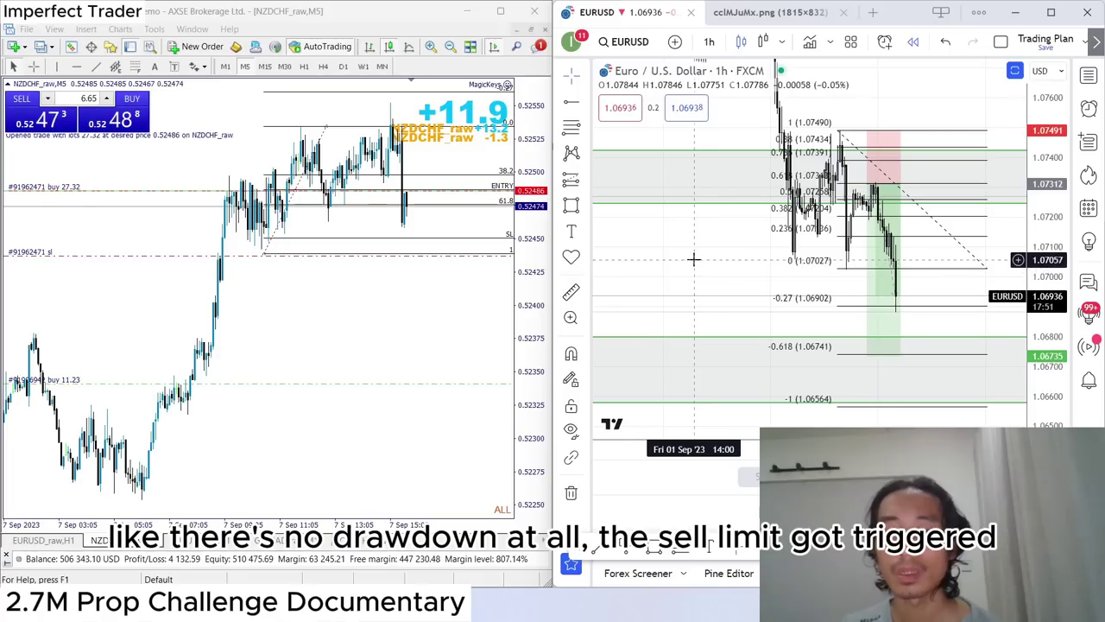
Examine the EURUSD short on the 1-hour chart from its sell limit entry down to the current price and target zone.
left_click(872, 187)
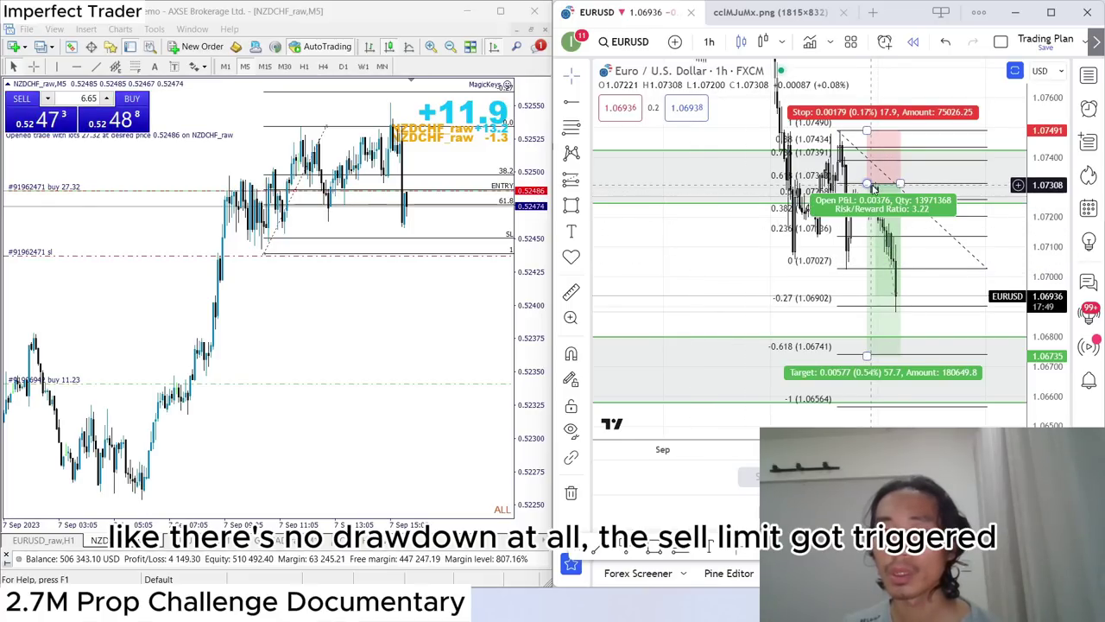
left_click(875, 189)
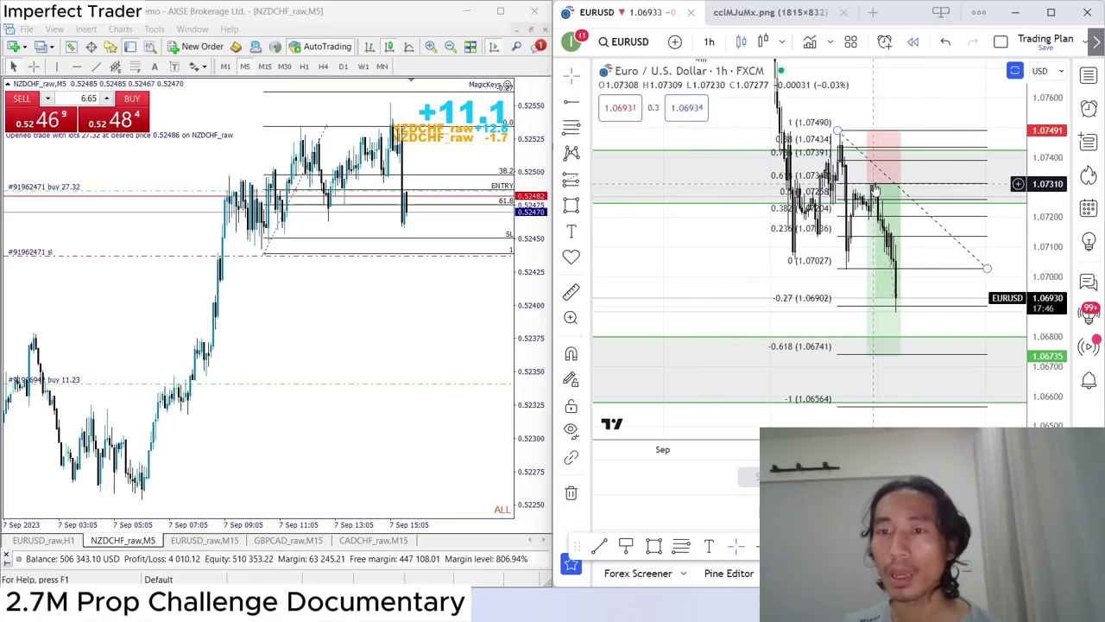
left_click(892, 335)
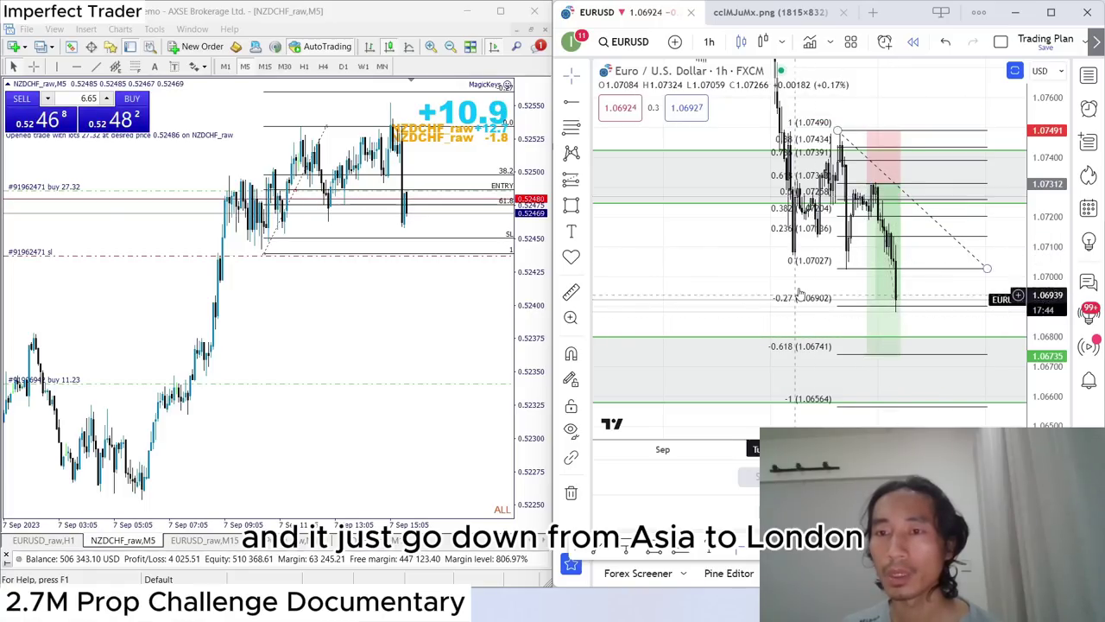
left_click(878, 190)
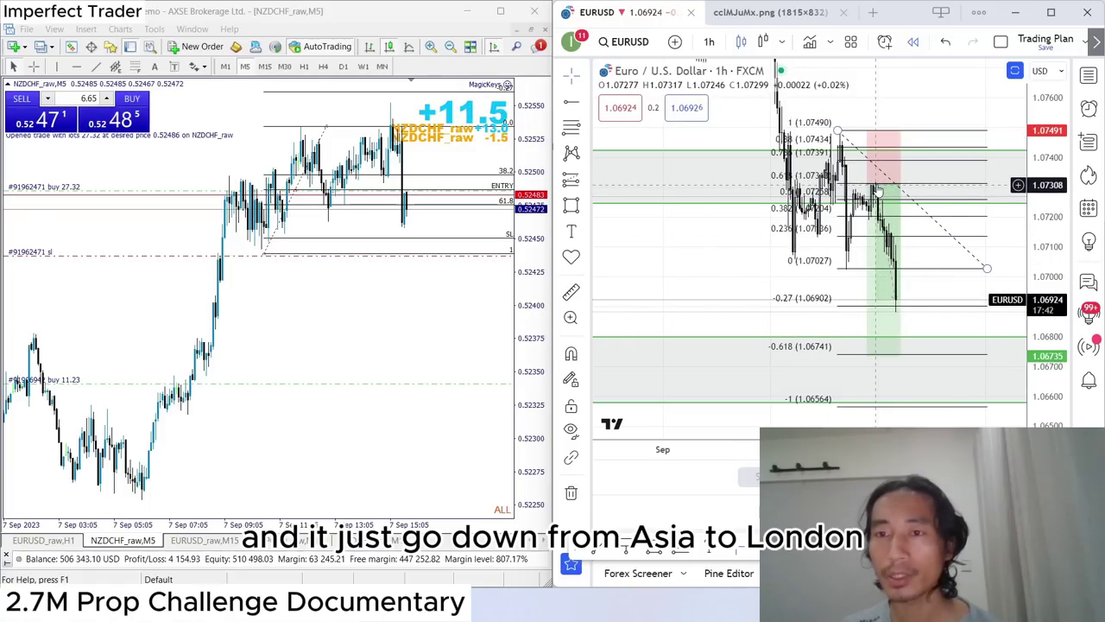
left_click(881, 197)
left_click(918, 314)
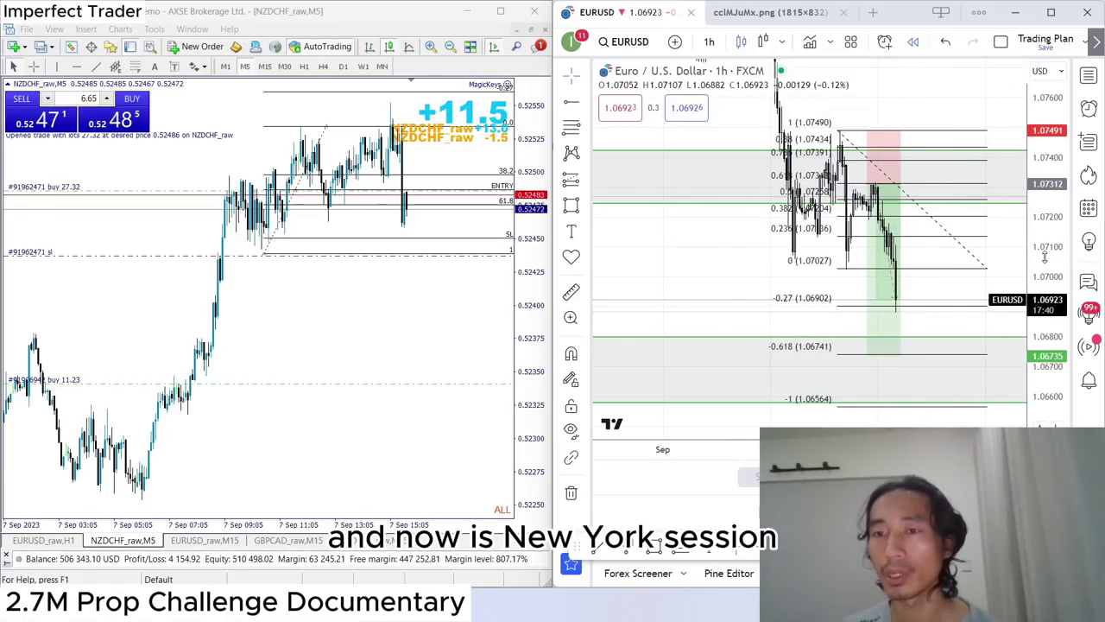
left_click_drag(671, 276, 699, 271)
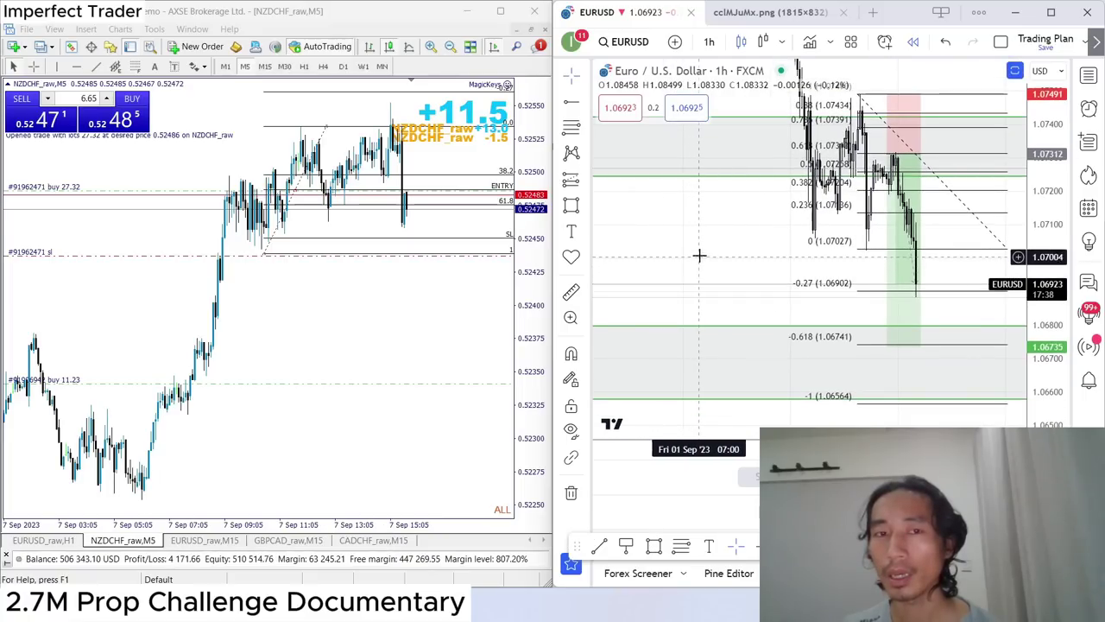
Switch from the EURUSD chart to the OANDA NZDCHF chart and inspect the open long position.
left_click_drag(708, 230, 689, 251)
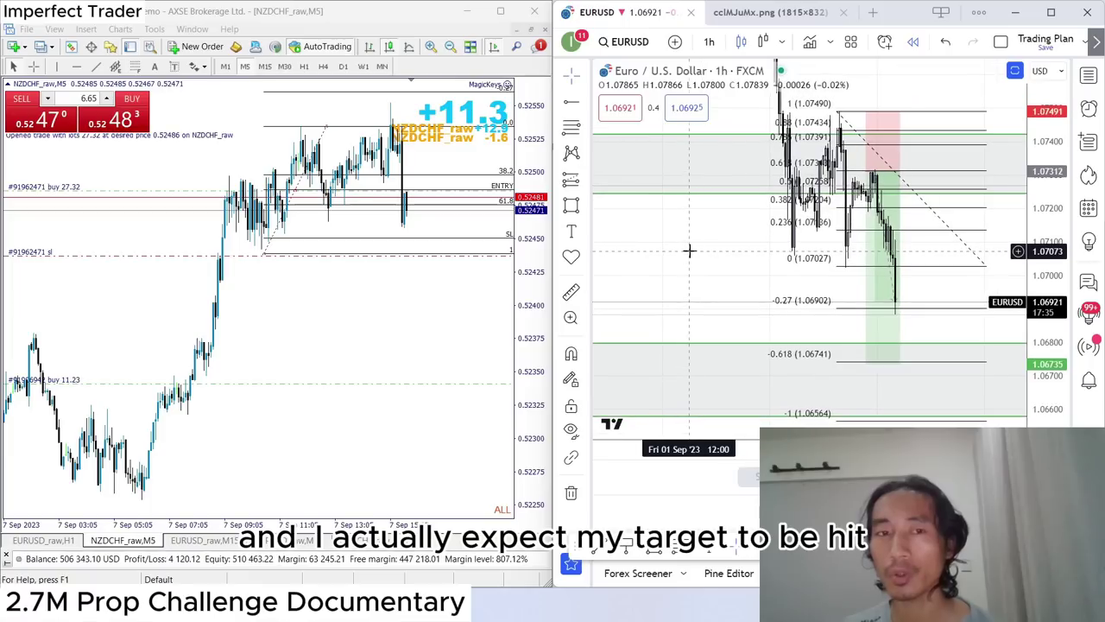
left_click(867, 353)
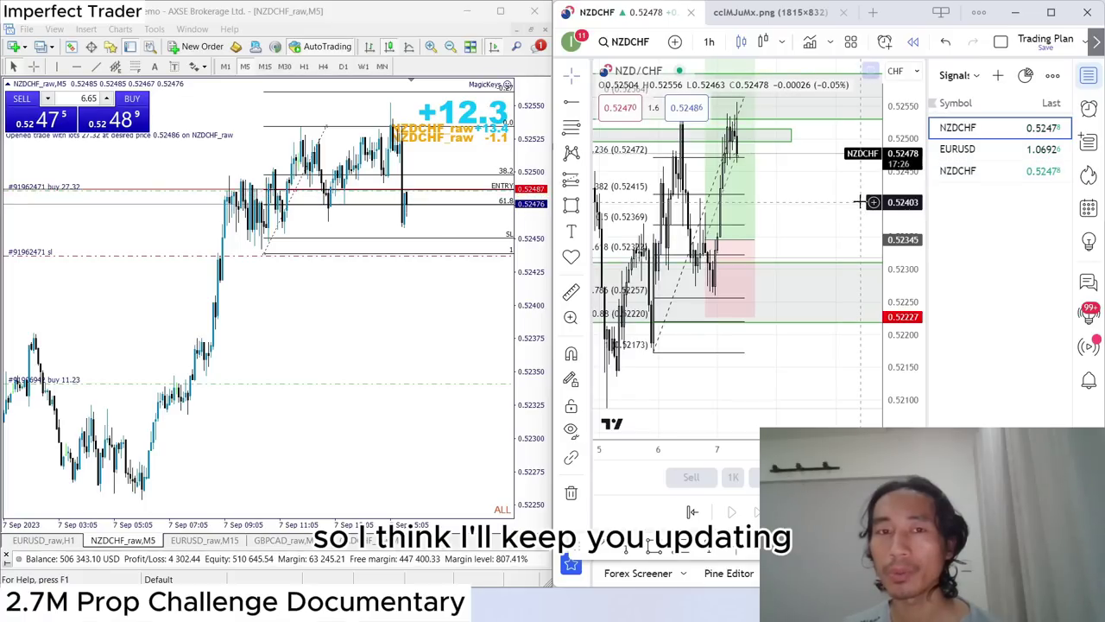
left_click_drag(859, 202, 878, 284)
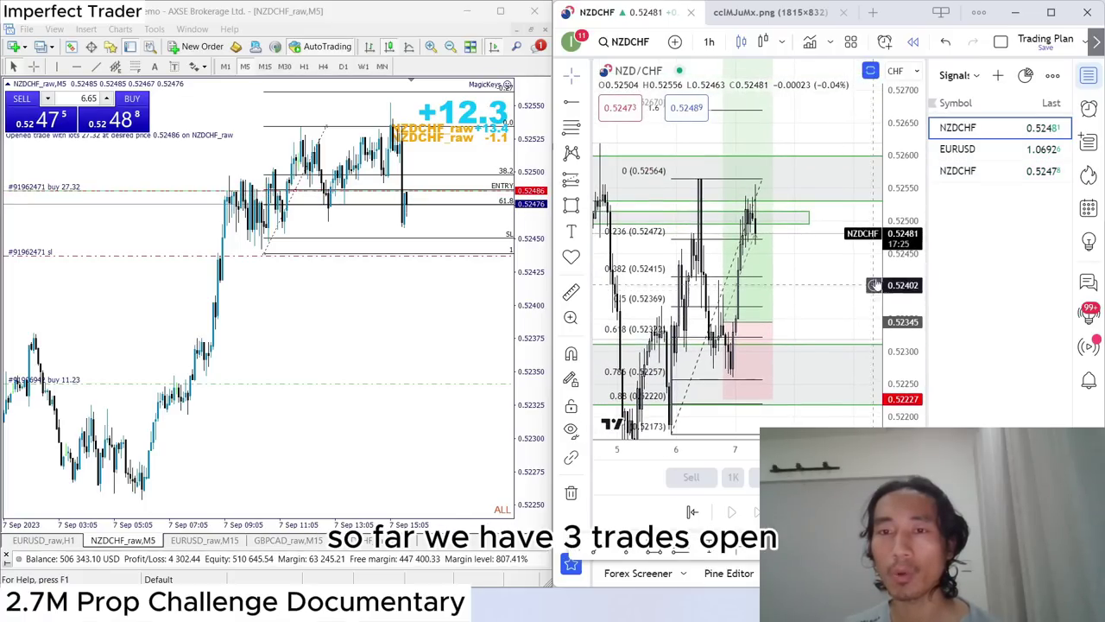
Open the FXCM NZDCHF chart, set it to the 5-minute timeframe and frame the newest long from stop to target.
left_click(967, 172)
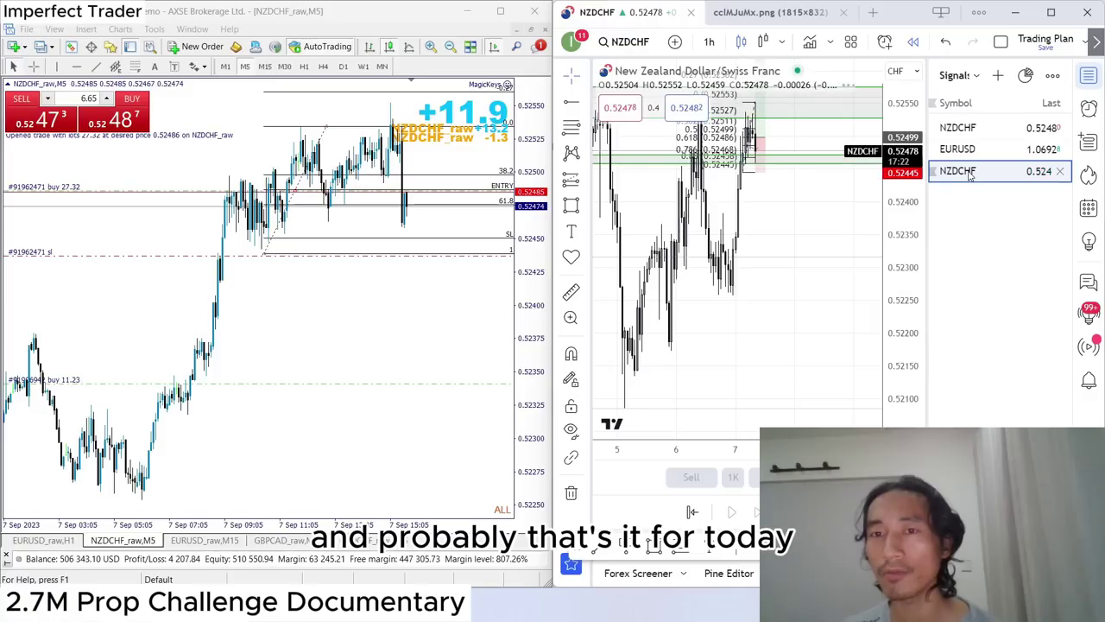
left_click_drag(804, 209, 820, 296)
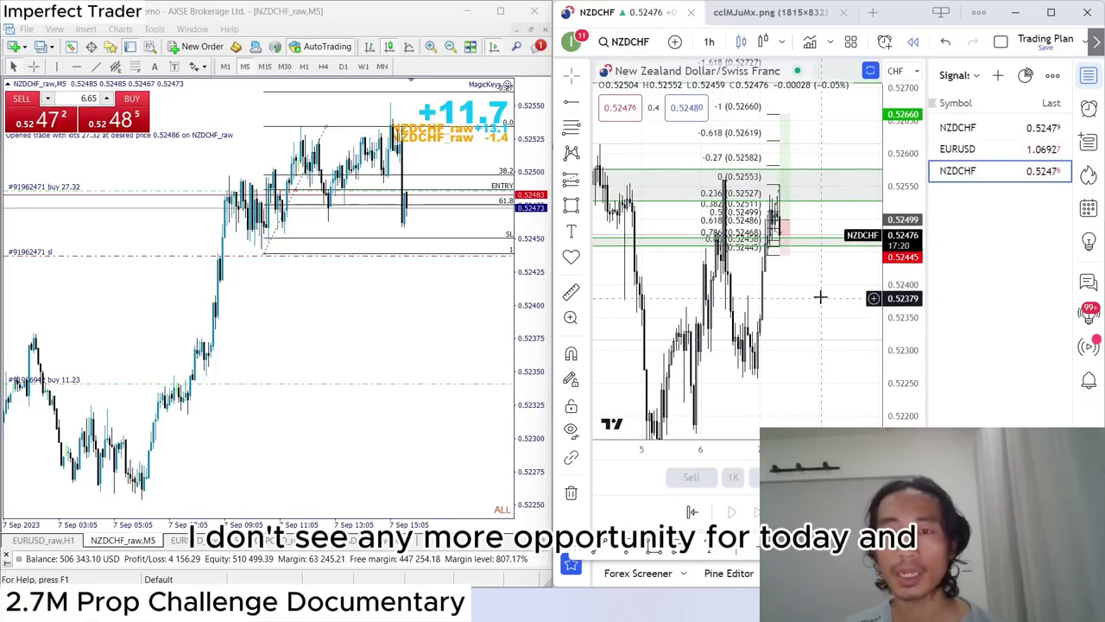
scroll(820, 297, "up", 1)
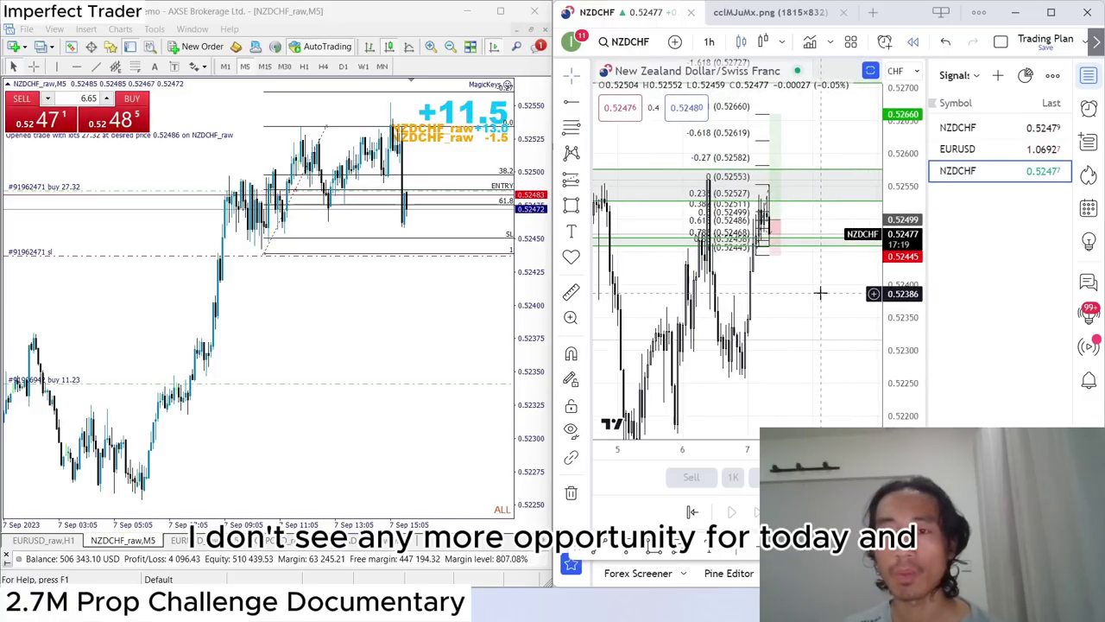
left_click(709, 42)
left_click(726, 277)
left_click(1089, 76)
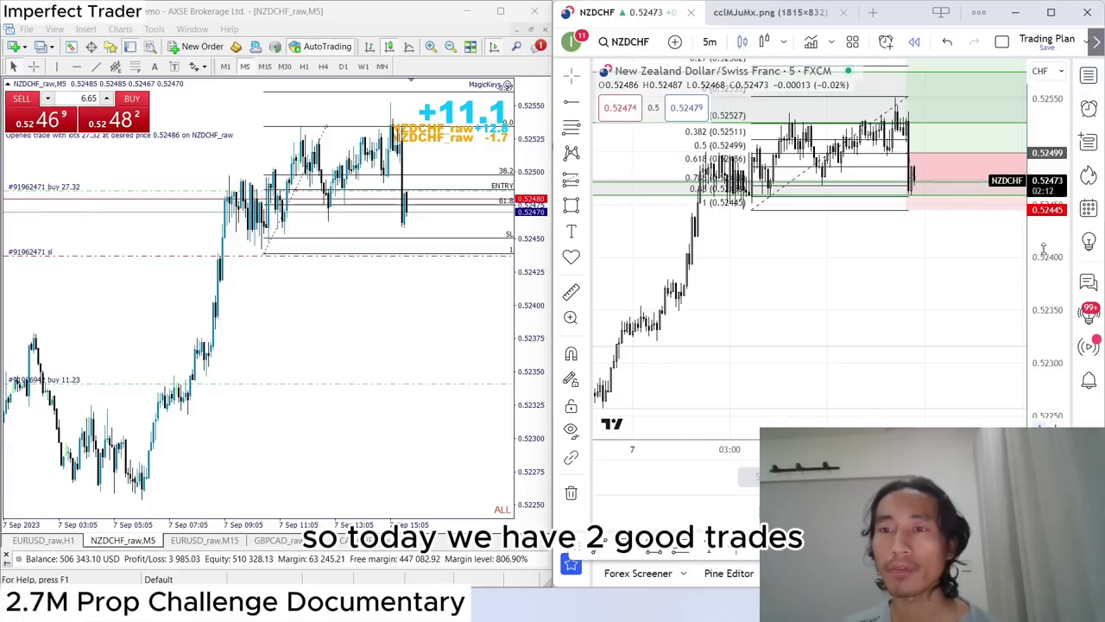
scroll(925, 267, "down", 2)
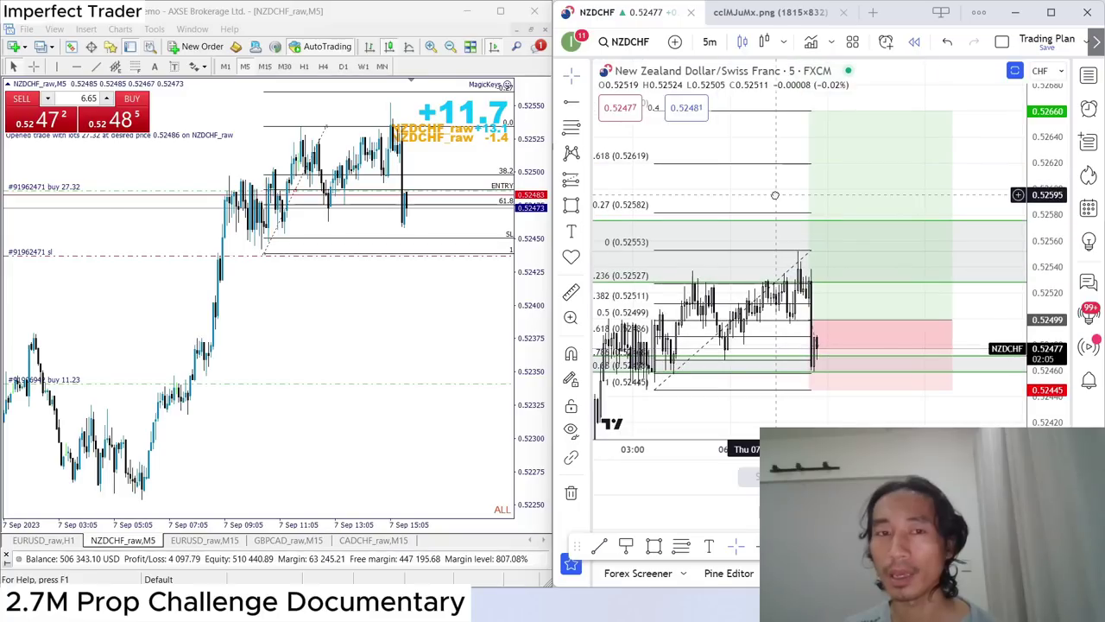
left_click_drag(775, 194, 775, 201)
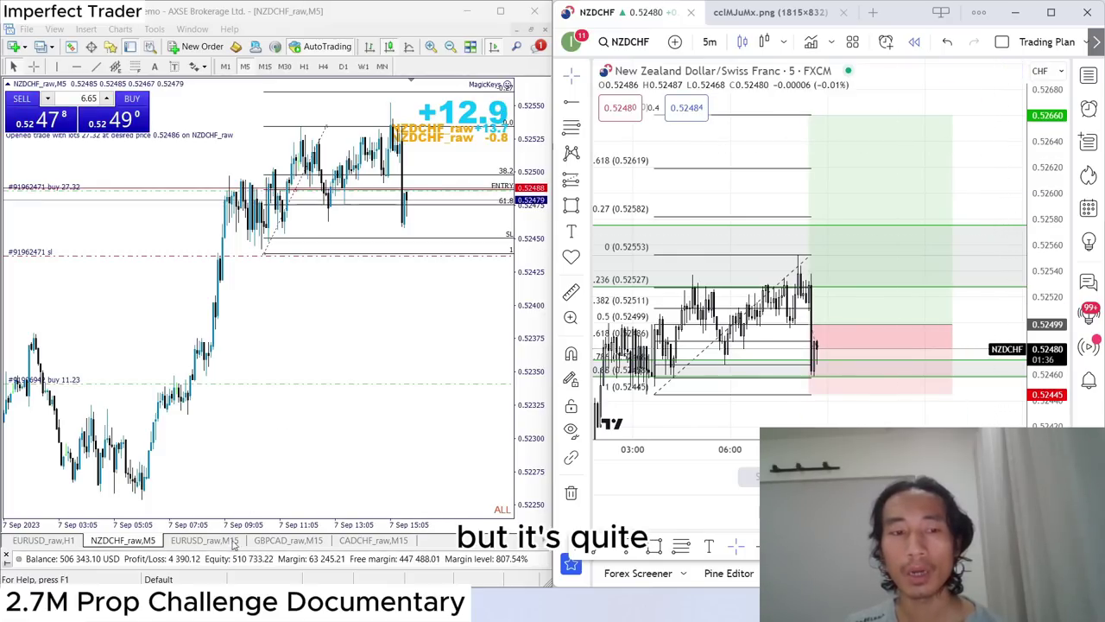
Expand the MetaTrader terminal to review the open trades and account equity beside the NZDCHF long.
left_click(537, 483)
key("ctrl+t")
left_click(930, 350)
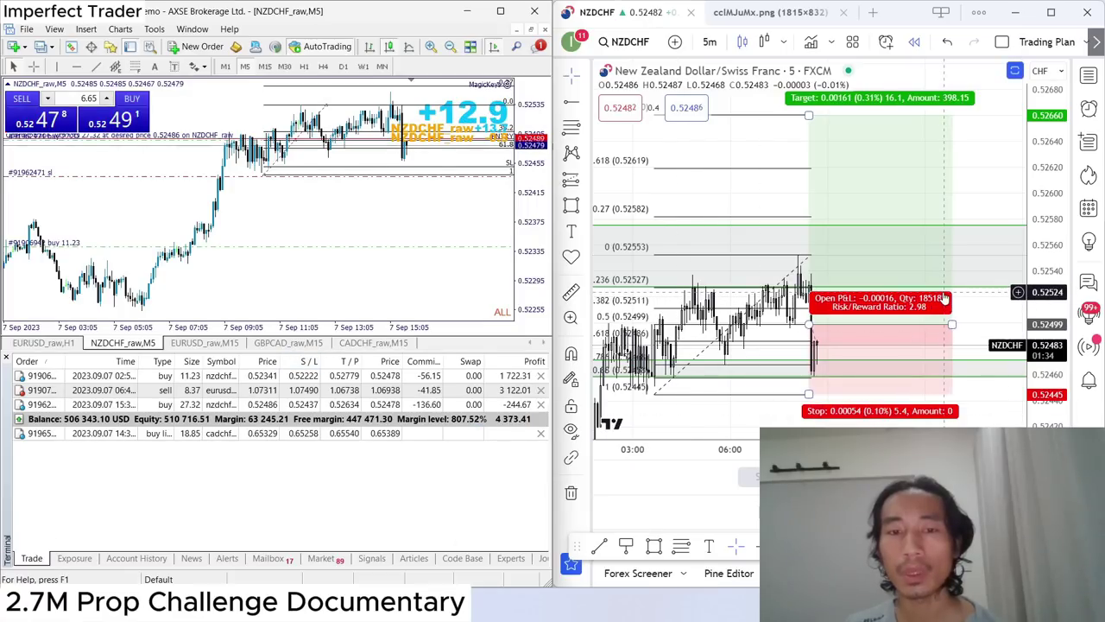
left_click(963, 185)
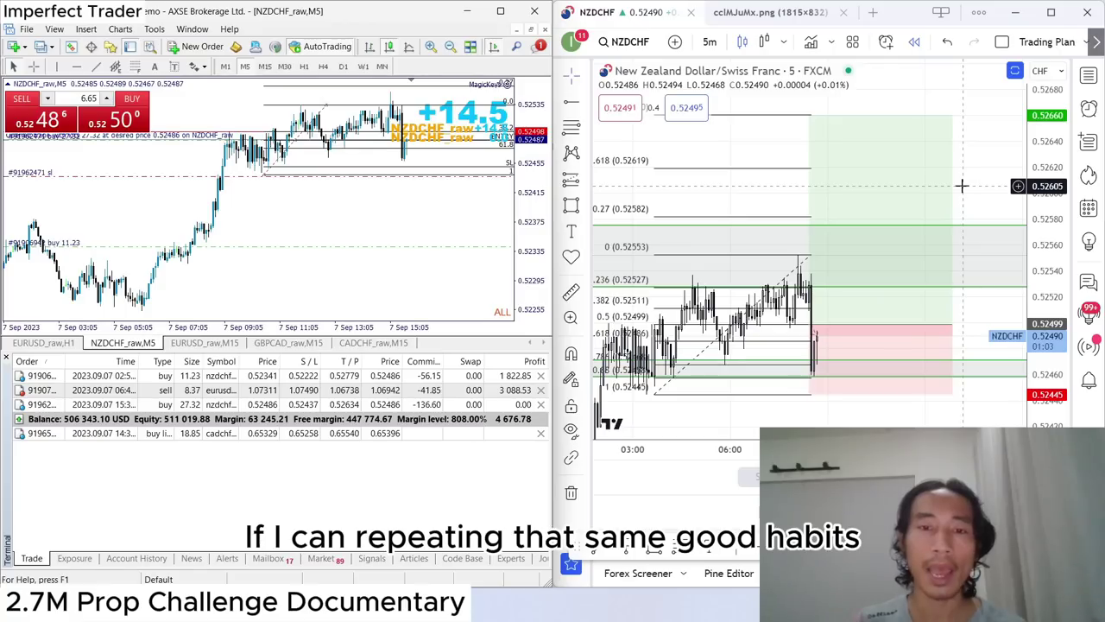
Check the full symbol names of the pending orders in the MetaTrader account history, with the Symbol column widened temporarily.
mouse_move(945, 197)
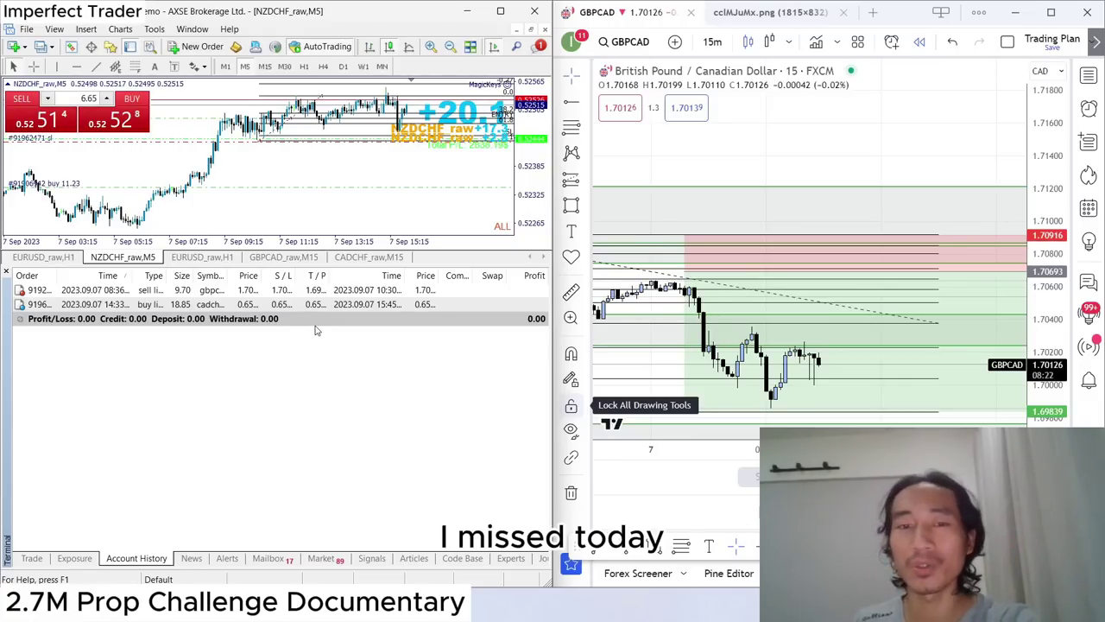
left_click_drag(233, 276, 286, 276)
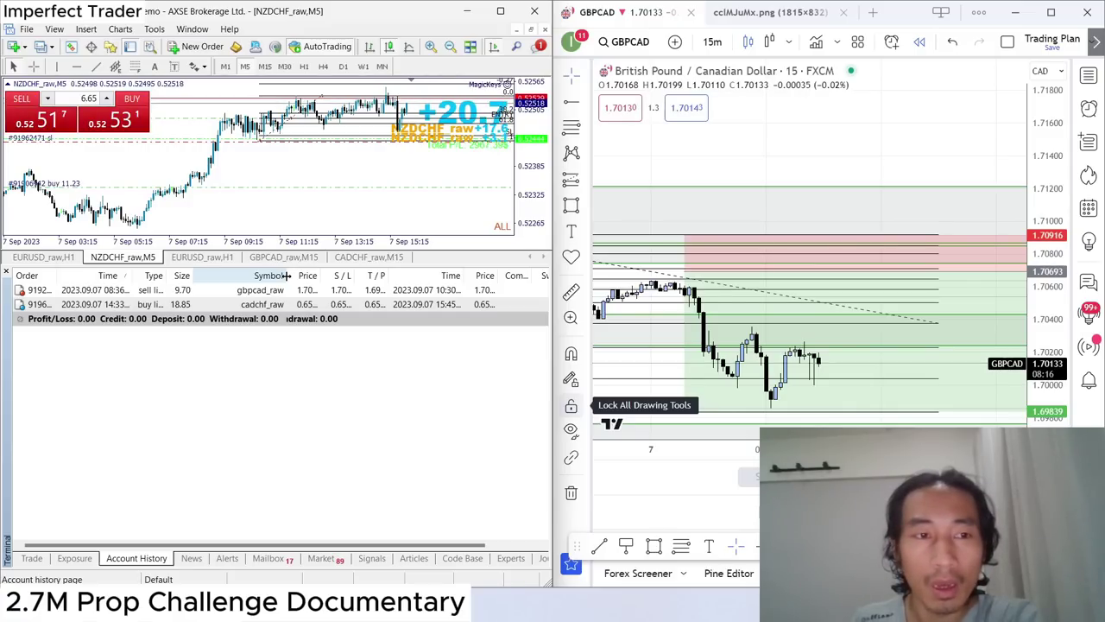
left_click_drag(285, 276, 231, 275)
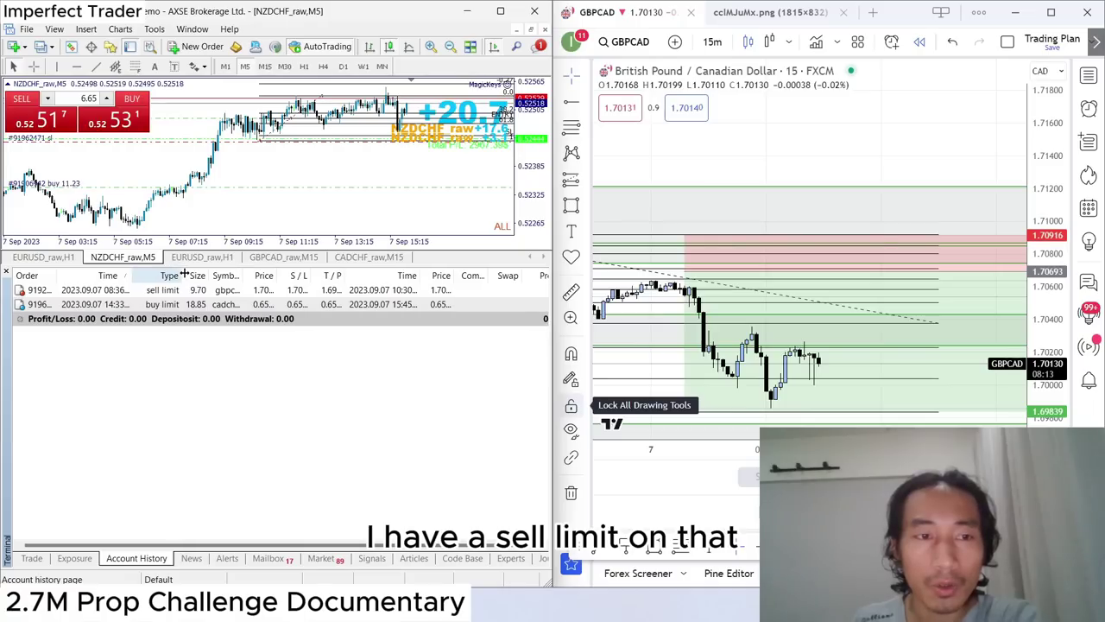
Examine the missed GBPCAD short on the 15-minute chart, from its sell limit entry to the take-profit level.
scroll(873, 181, "left", 3)
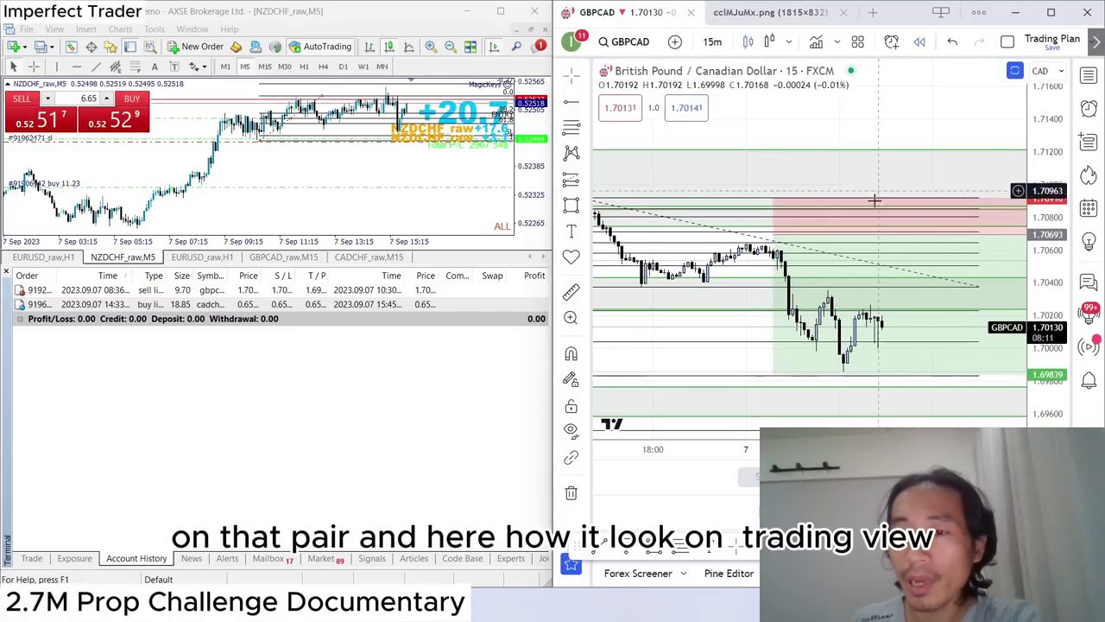
scroll(872, 259, "right", 2)
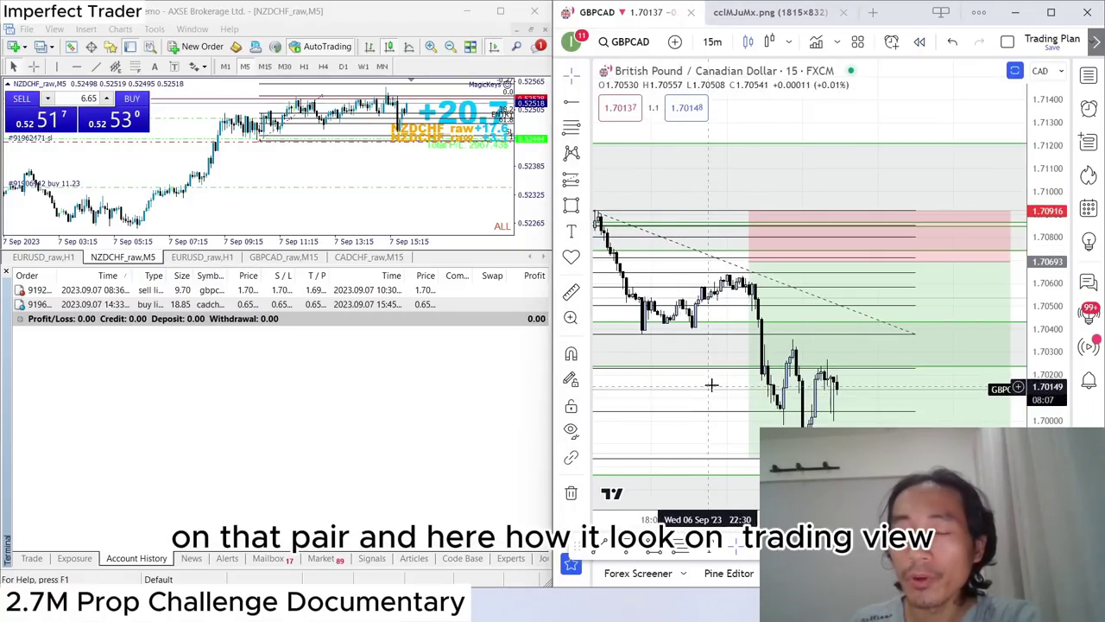
left_click(748, 275)
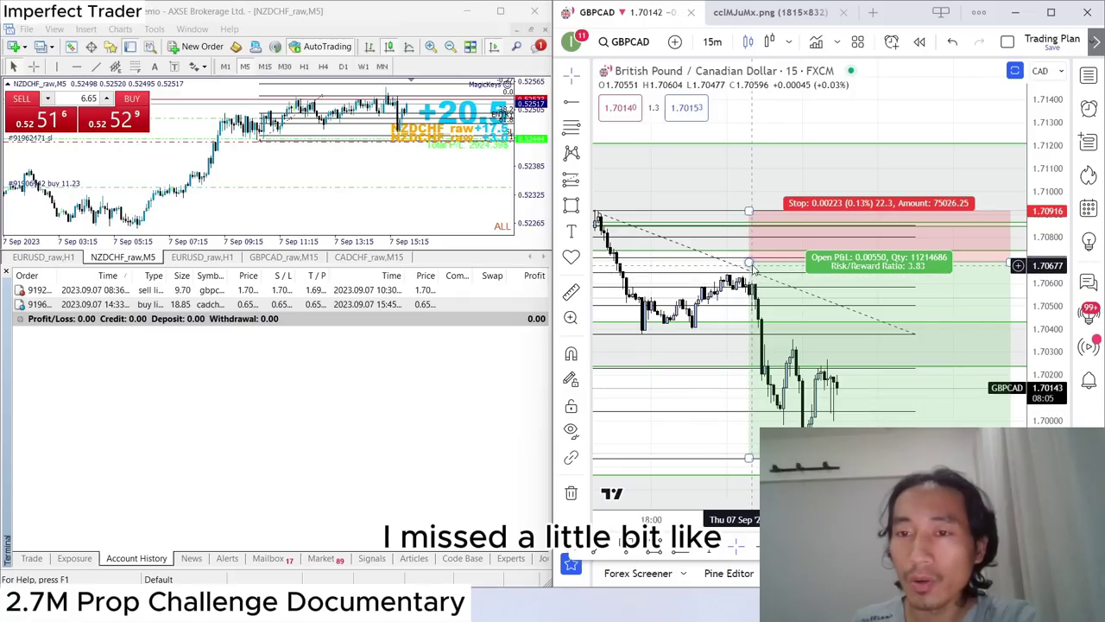
scroll(751, 267, "left", 3)
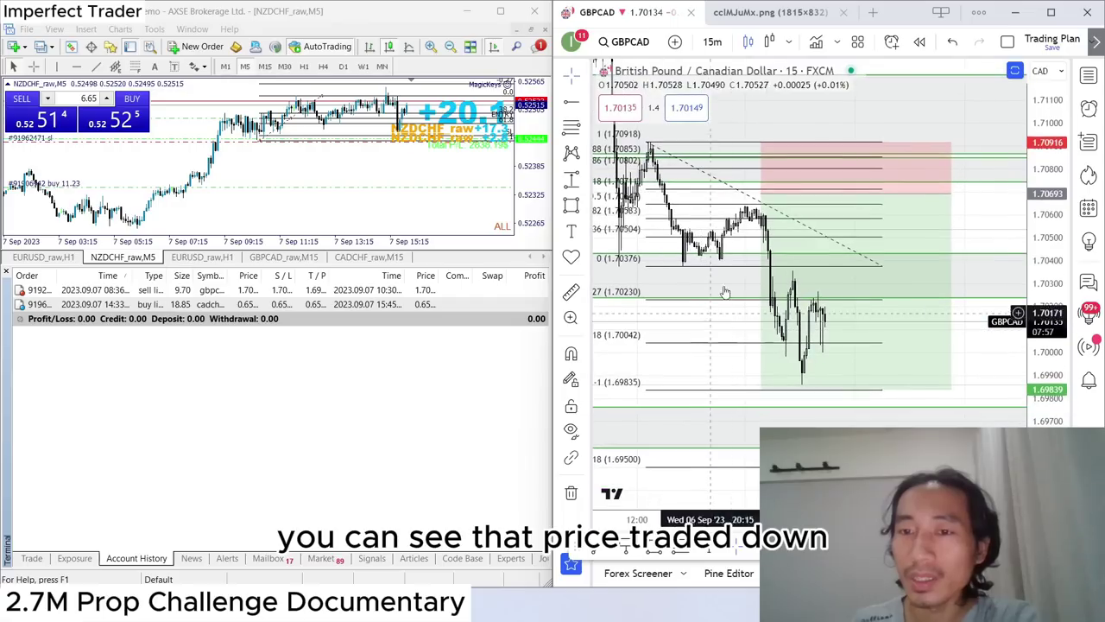
left_click(826, 414)
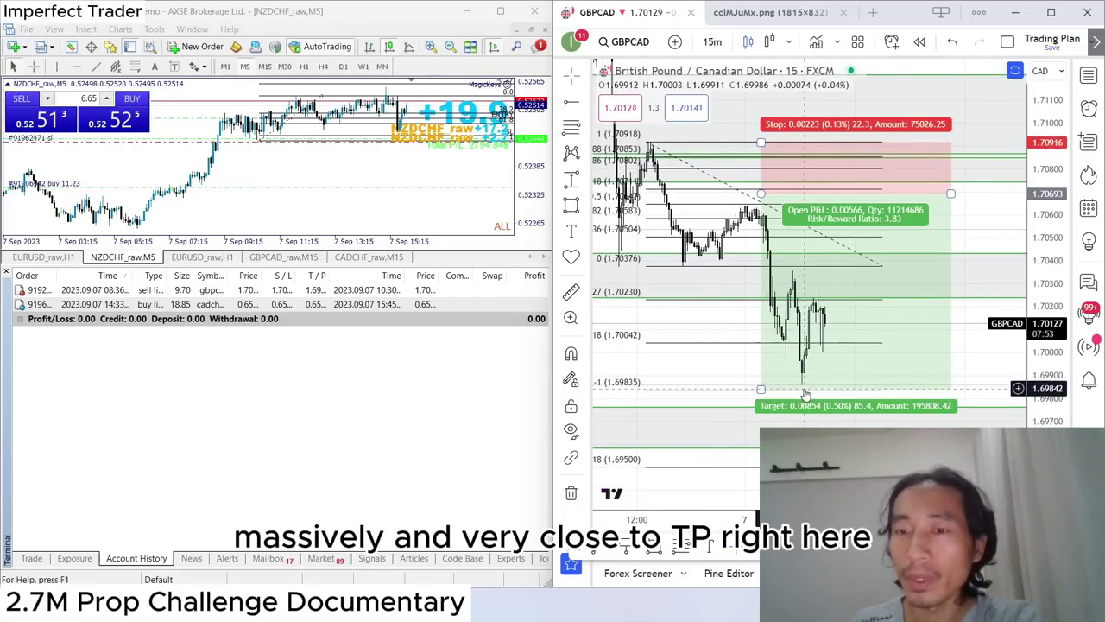
left_click_drag(719, 336, 740, 350)
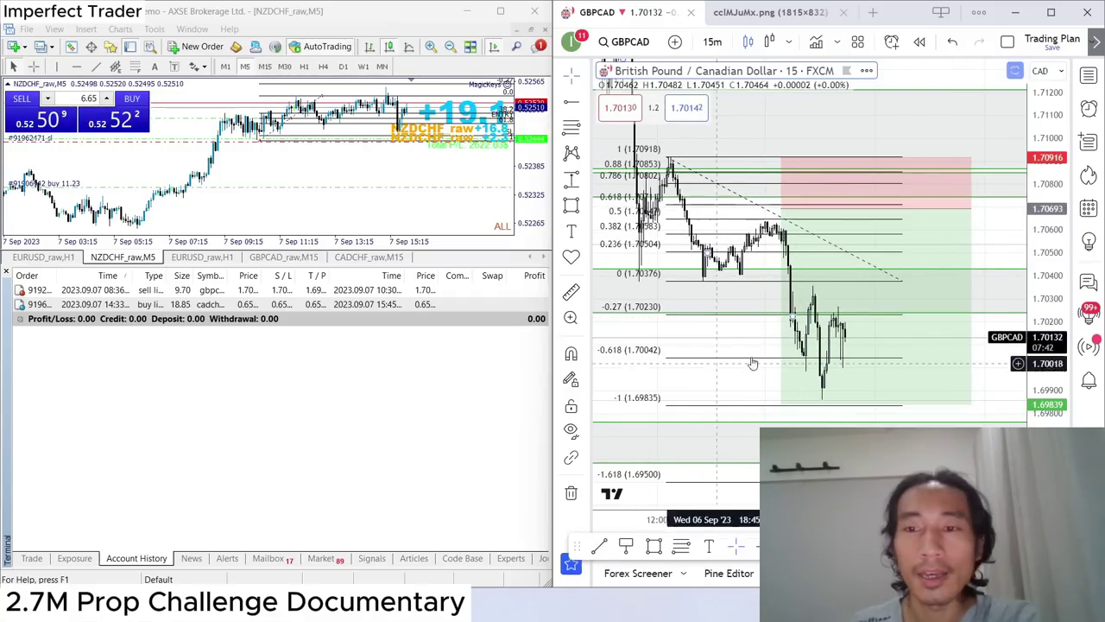
Review the open trades in the MetaTrader terminal, including the AUDCAD sell, and look at the account history.
left_click(37, 561)
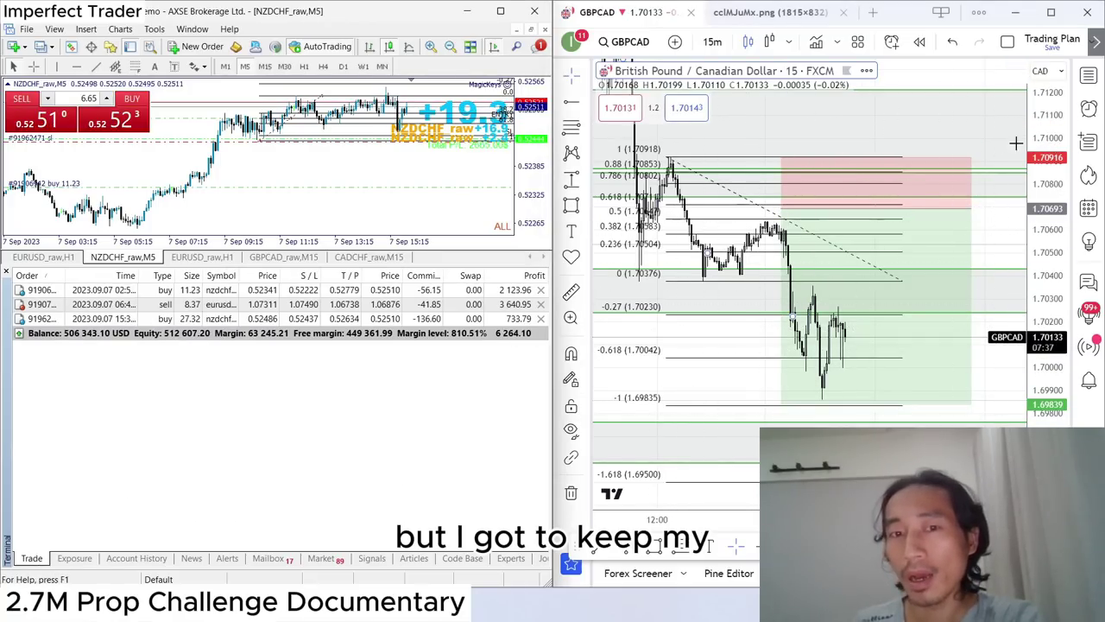
left_click(1090, 76)
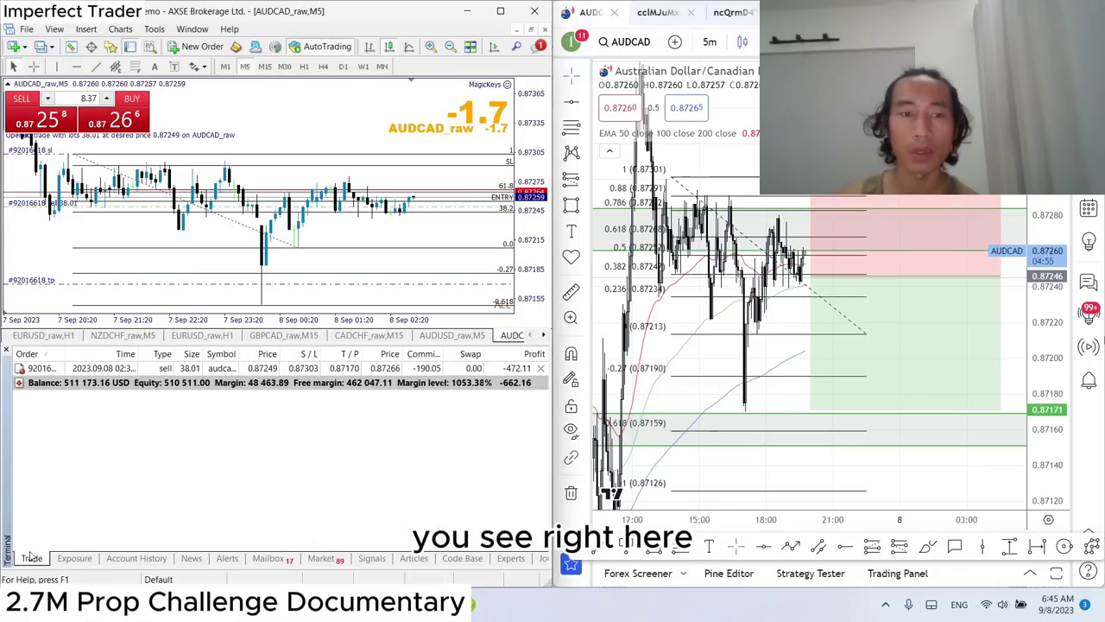
left_click(464, 369)
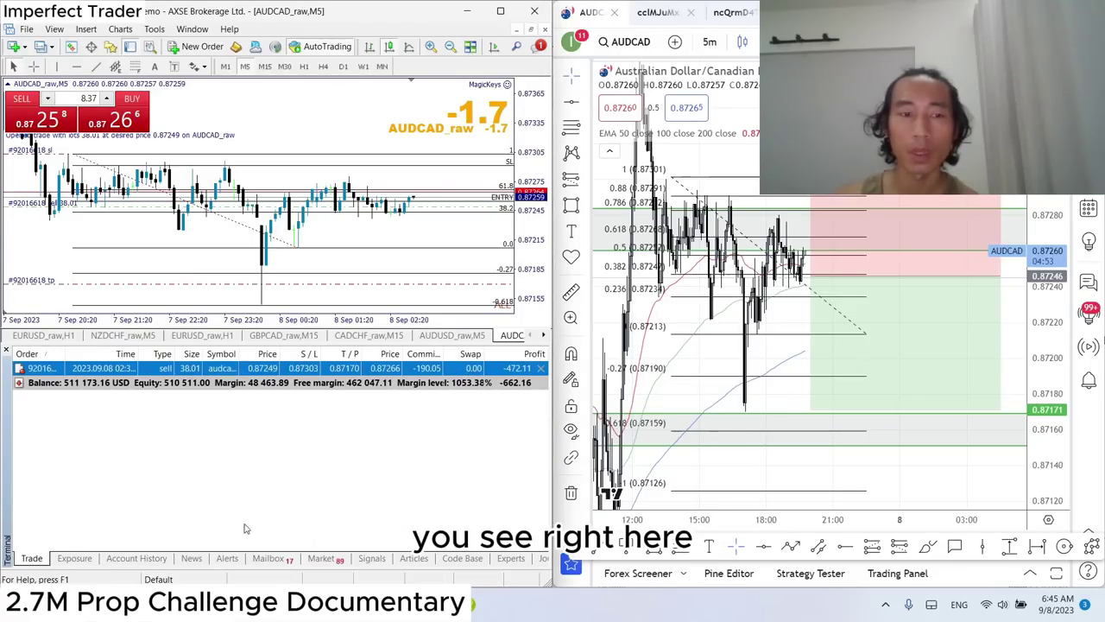
left_click(137, 558)
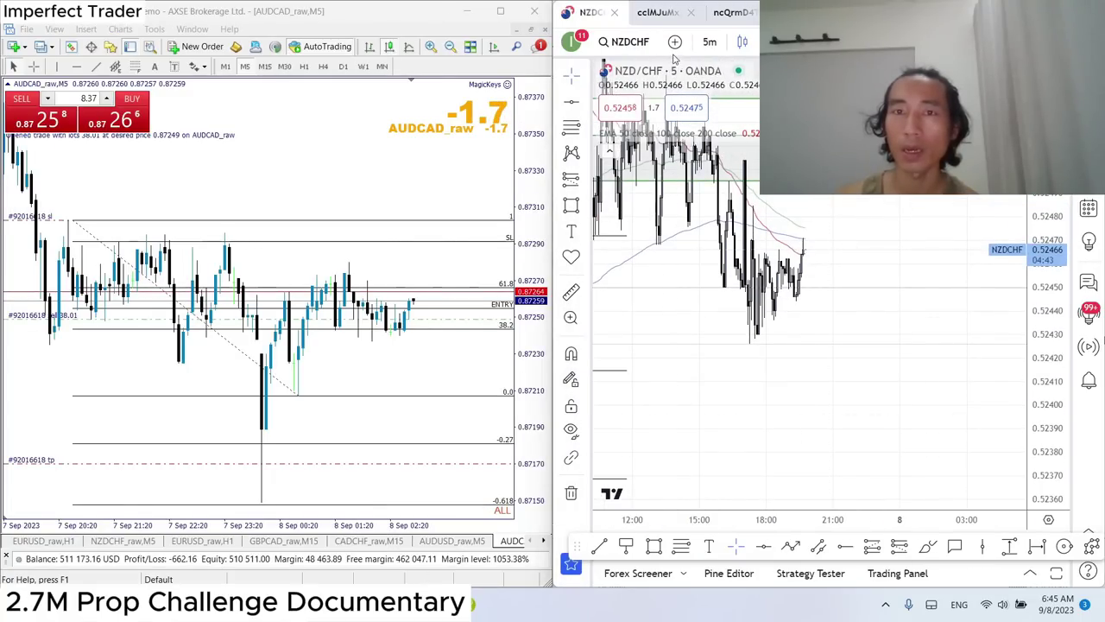
Set the OANDA NZDCHF chart to the 1-hour timeframe and inspect the closed long's target area.
type("60")
key("Return")
scroll(884, 366, "up", 5)
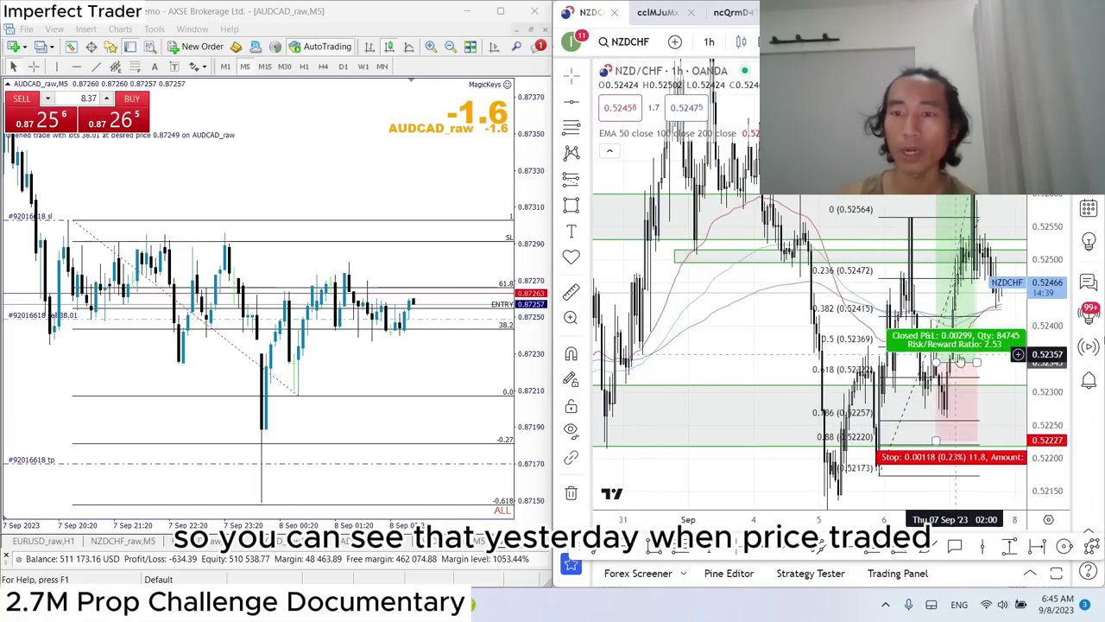
left_click_drag(926, 184, 913, 348)
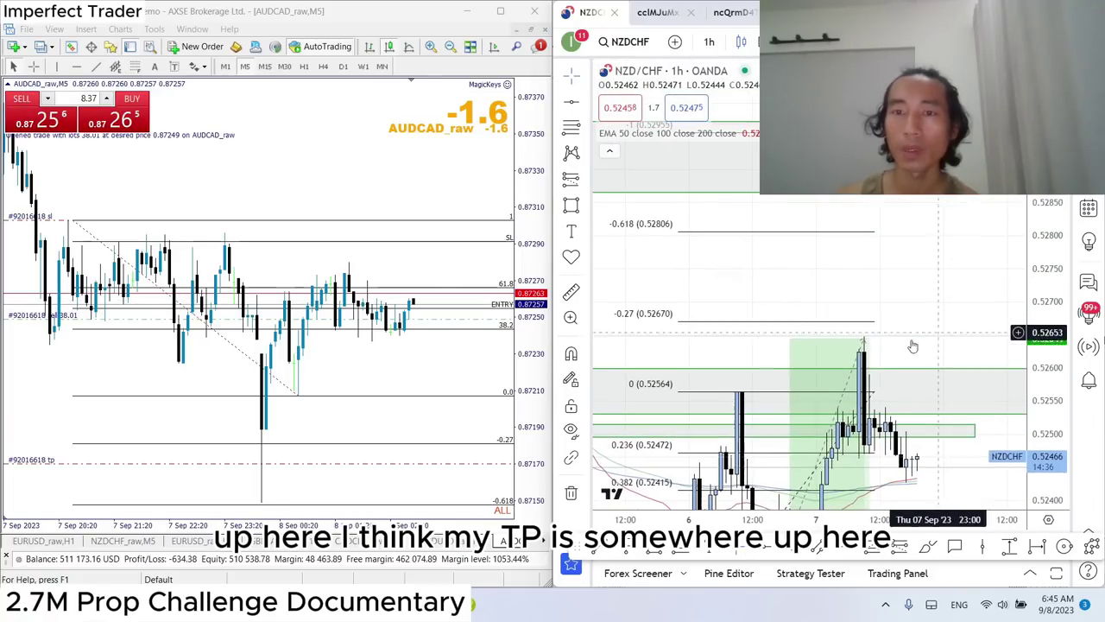
Extend the NZDCHF long's profit target above the -0.27 Fib level and examine the price spike through the key level.
left_click_drag(790, 336, 790, 289)
left_click_drag(723, 271, 723, 159)
left_click(859, 267)
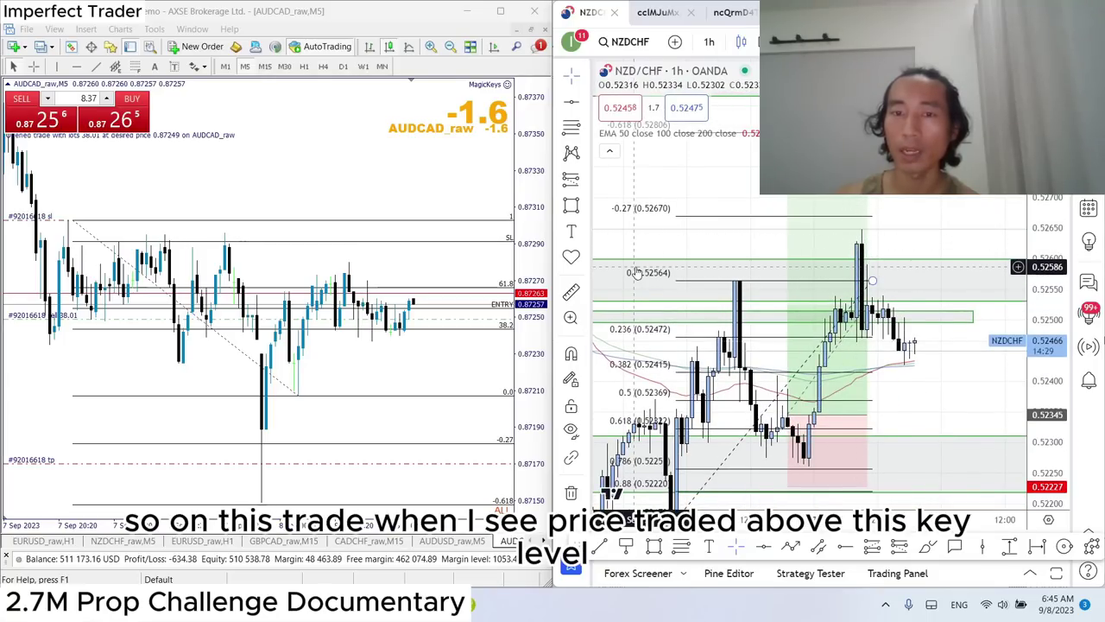
left_click(867, 319)
scroll(945, 389, "up", 3)
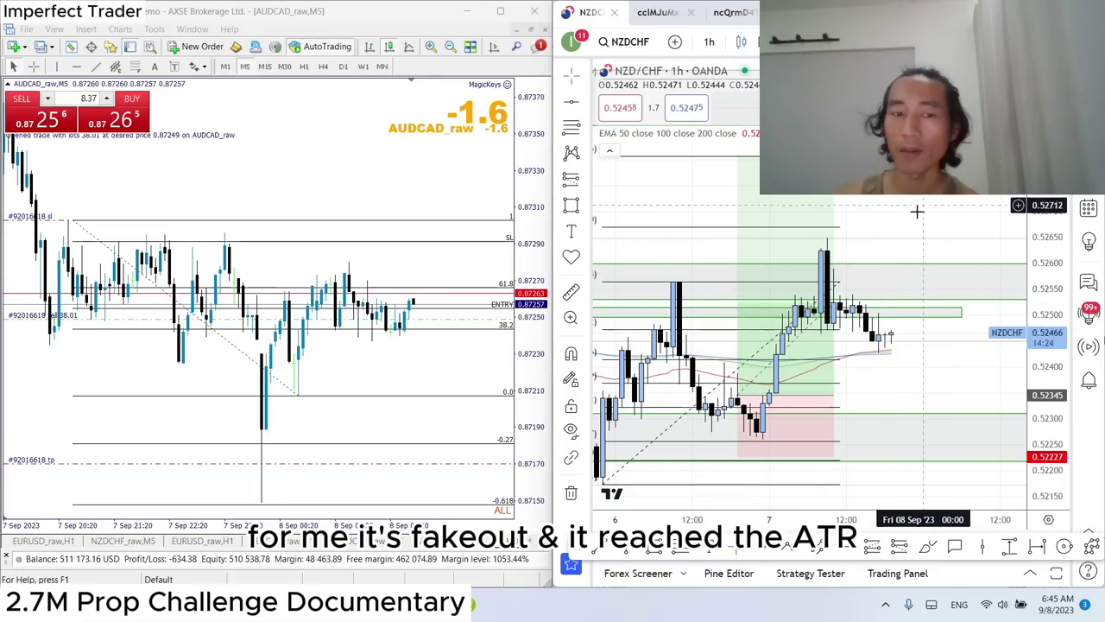
Lower the NZDCHF long's profit target to the actual exit near 0.52500, inside the narrow green zone.
scroll(933, 222, "down", 2)
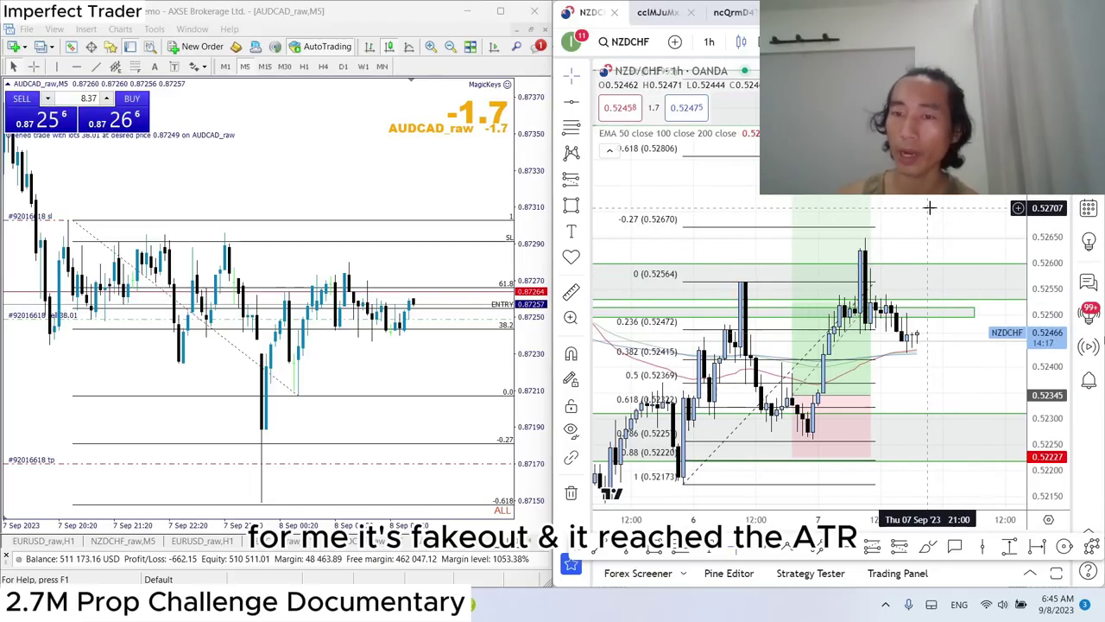
left_click(791, 291)
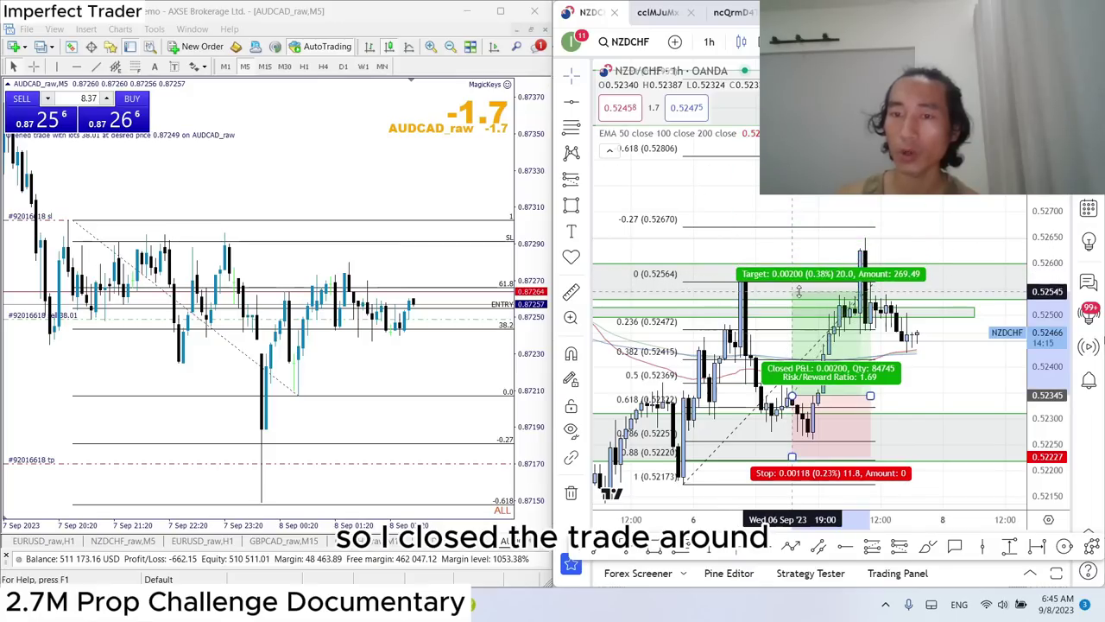
left_click_drag(799, 292, 805, 316)
On the FXCM NZDCHF chart, switch to the 5-minute timeframe and examine the break-even long and the price drop after it.
left_click_drag(893, 204, 957, 345)
scroll(907, 320, "up", 3)
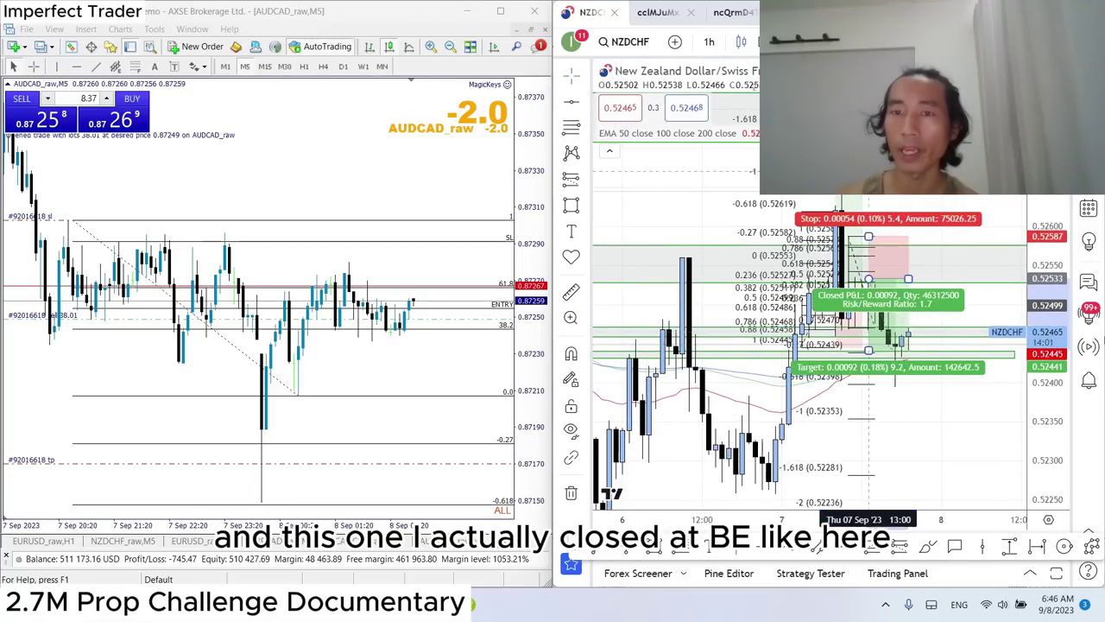
key("5")
key("Return")
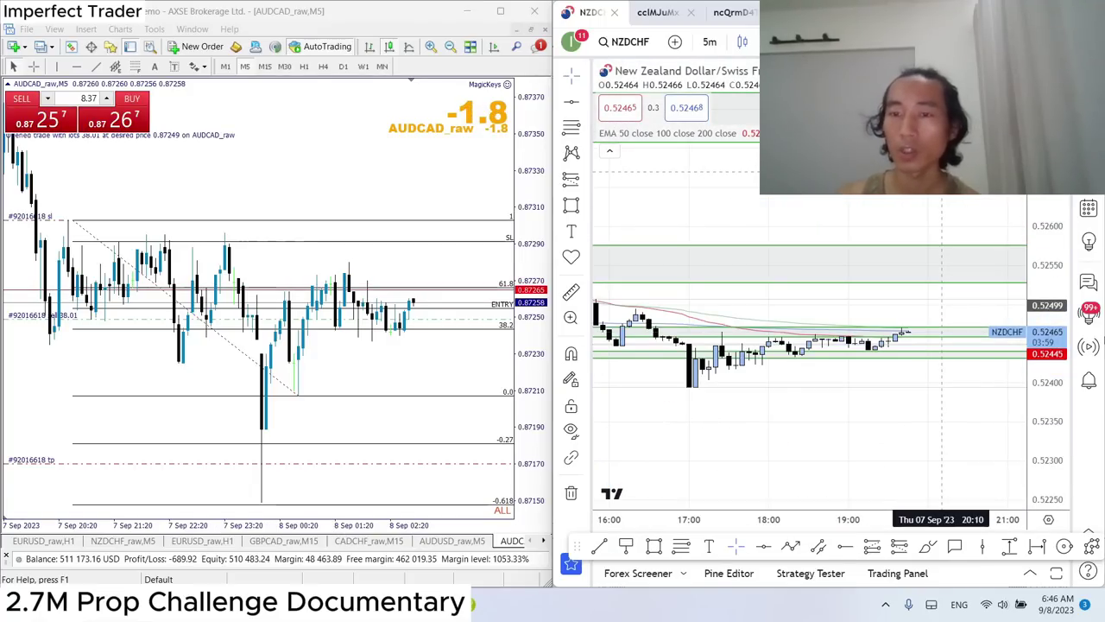
scroll(883, 403, "down", 5)
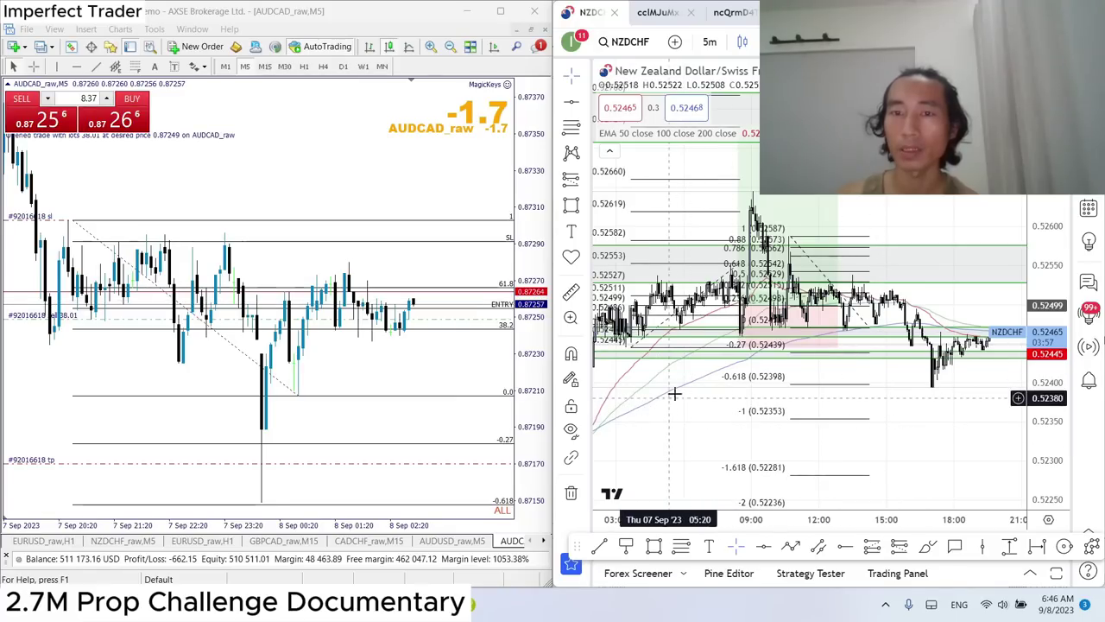
left_click_drag(670, 231, 777, 288)
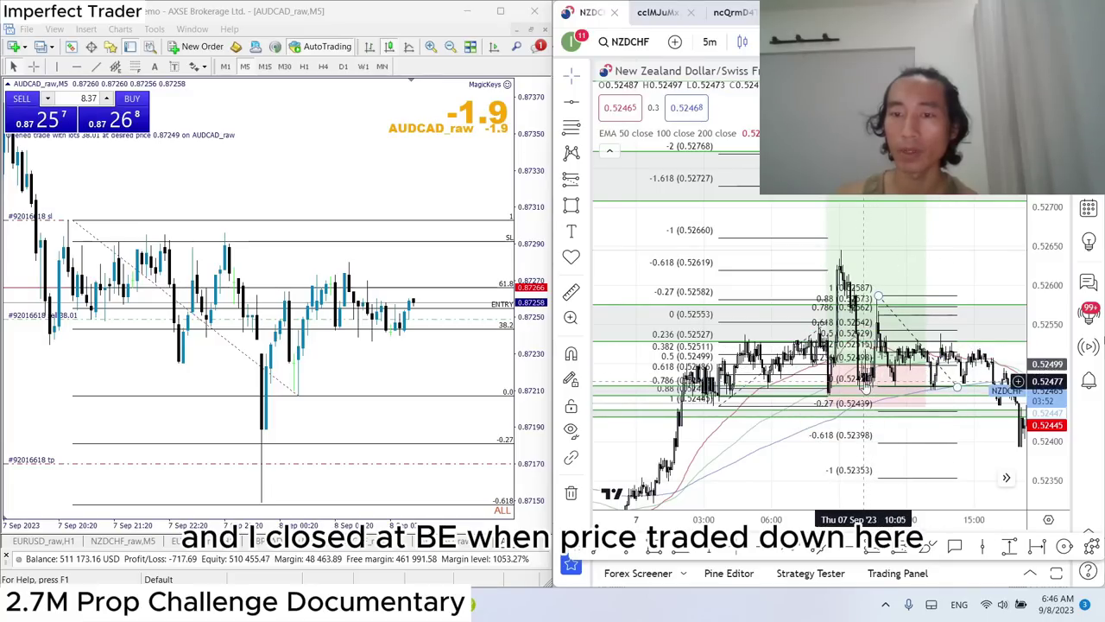
scroll(911, 222, "right", 3)
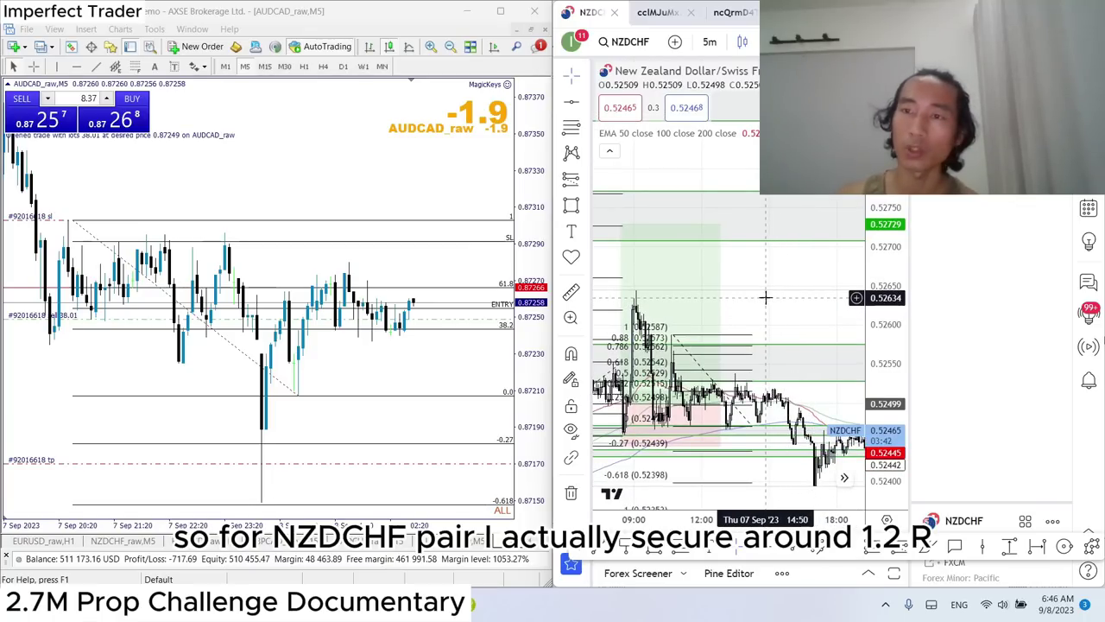
Bring up the 5-minute EURUSD chart and examine the closed short from its entry to the exit area.
key("Down")
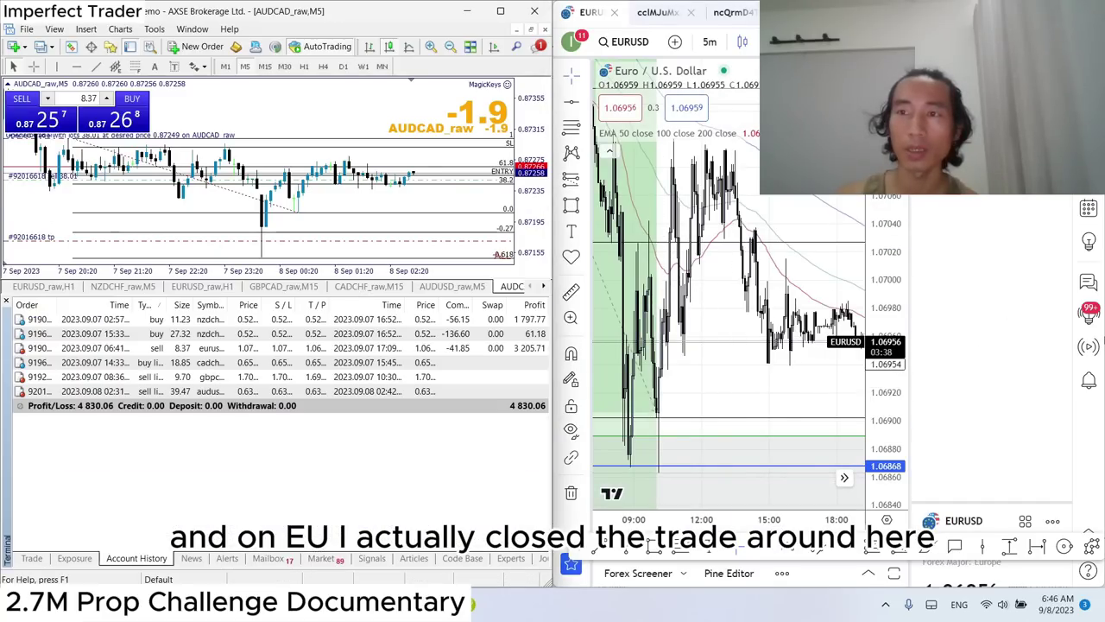
scroll(985, 346, "down", 3)
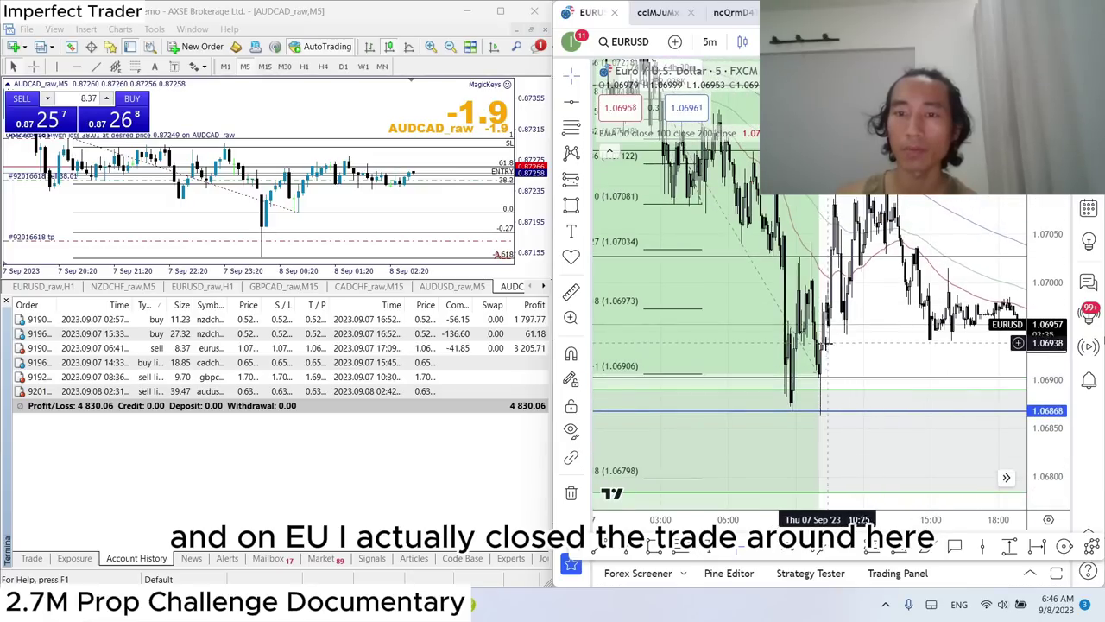
left_click_drag(855, 347, 975, 304)
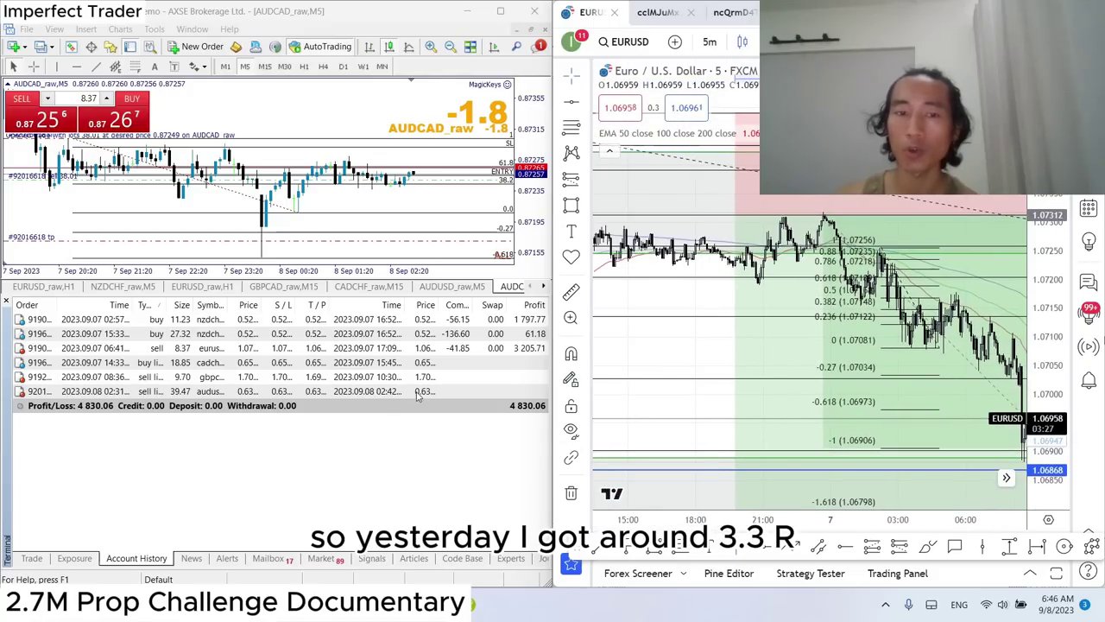
scroll(948, 313, "right", 3)
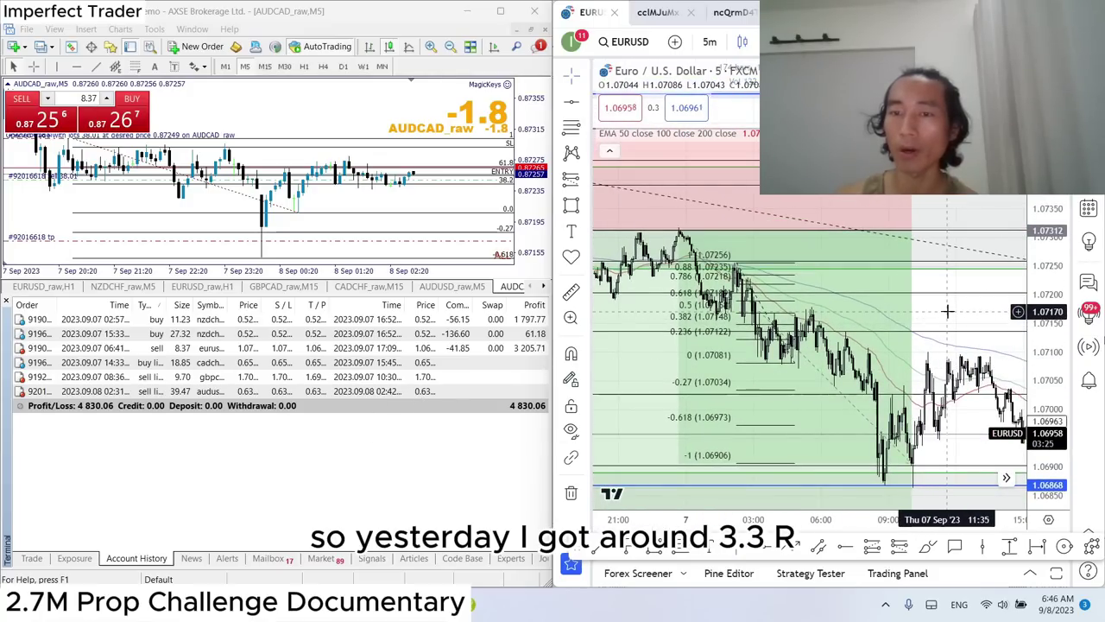
left_click_drag(947, 313, 728, 132)
Set the EURUSD chart to the 1-hour timeframe and examine the short against its Fib levels and target zone.
left_click(712, 43)
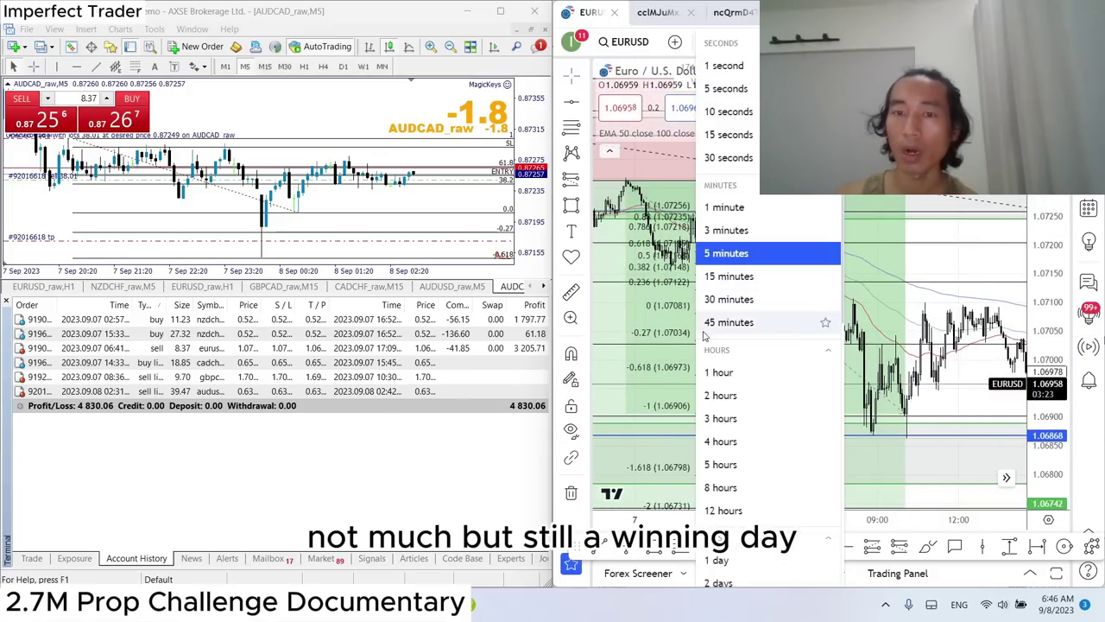
left_click(726, 372)
scroll(933, 238, "up", 3)
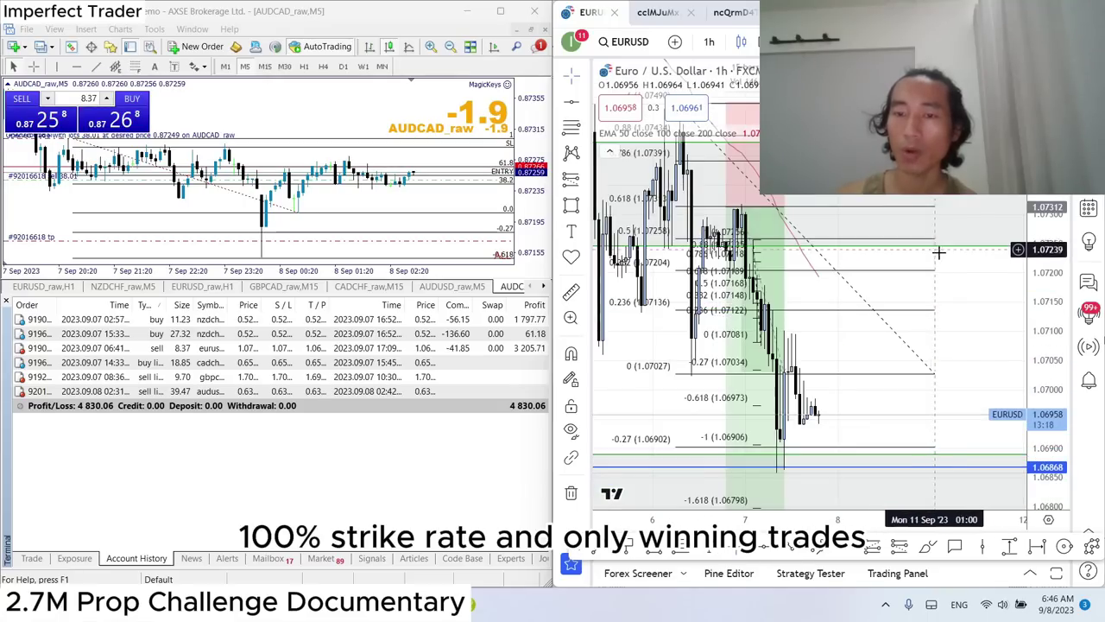
scroll(875, 393, "up", 3)
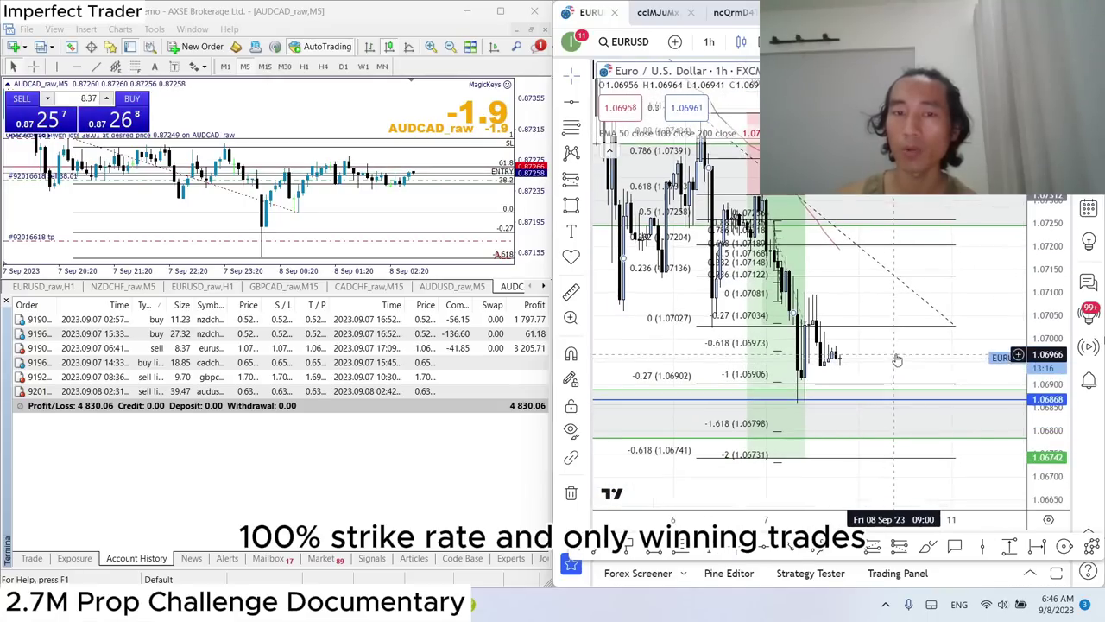
left_click_drag(629, 377, 714, 361)
scroll(714, 361, "down", 2)
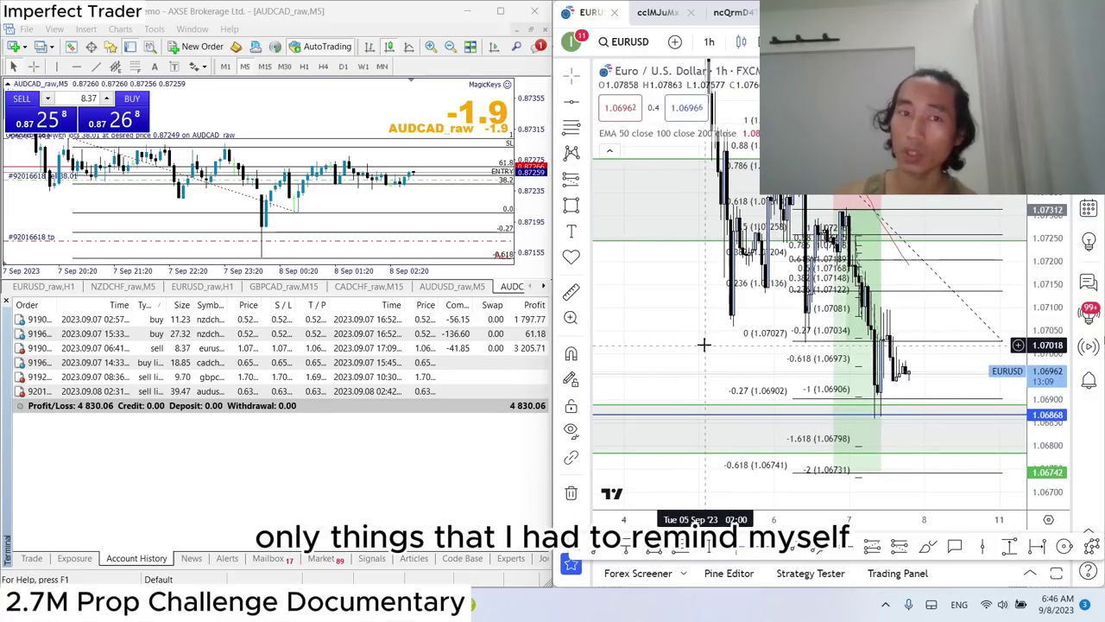
left_click_drag(705, 345, 694, 324)
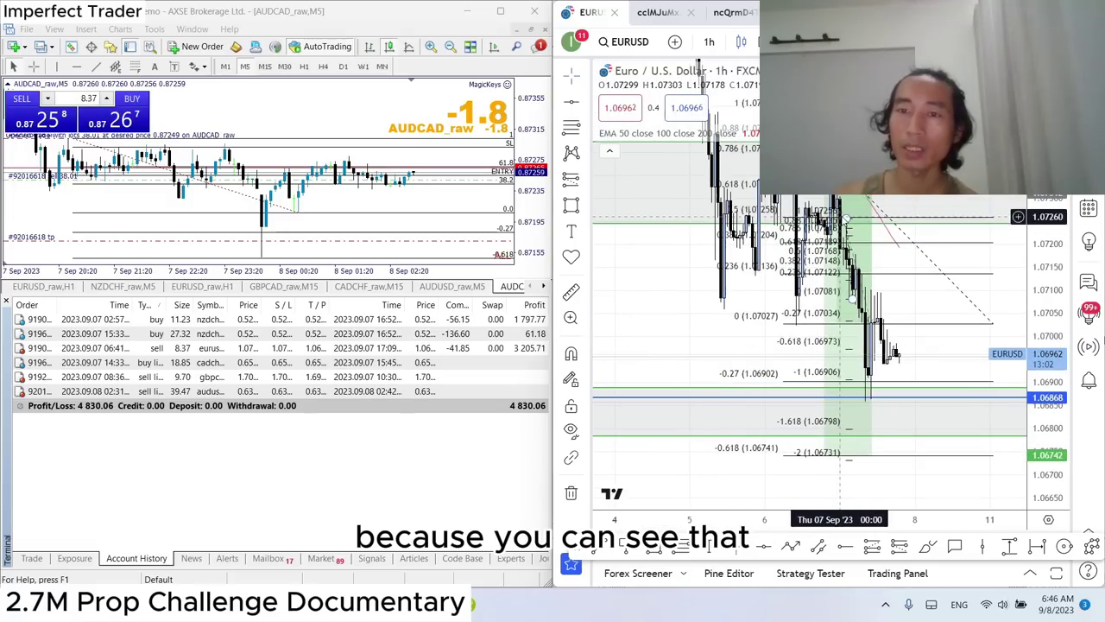
mouse_move(853, 207)
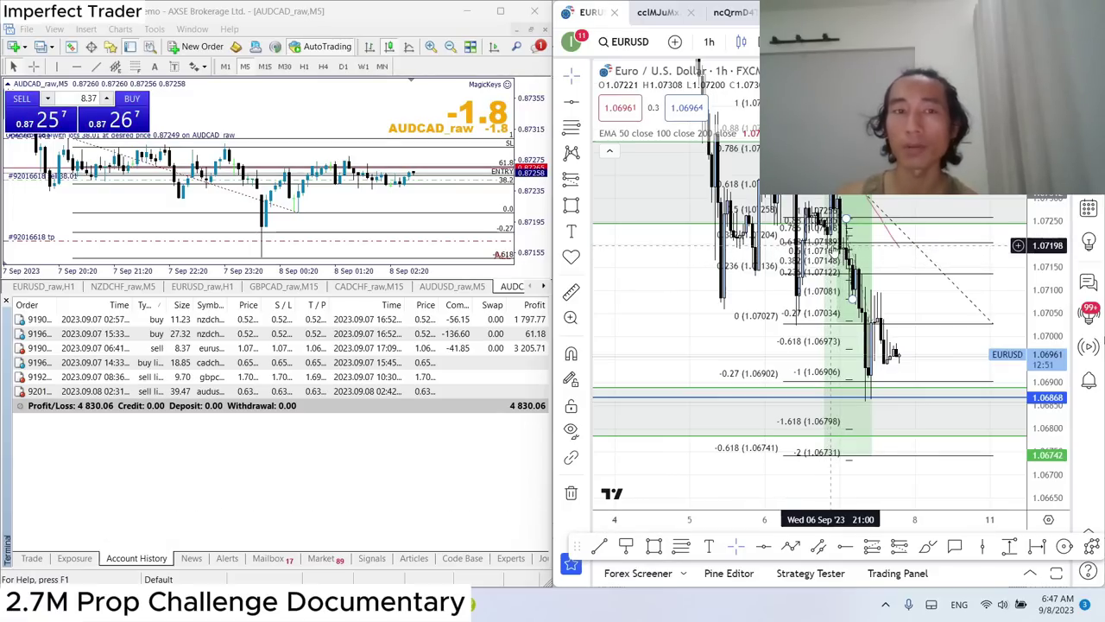
scroll(1017, 359, "up", 3)
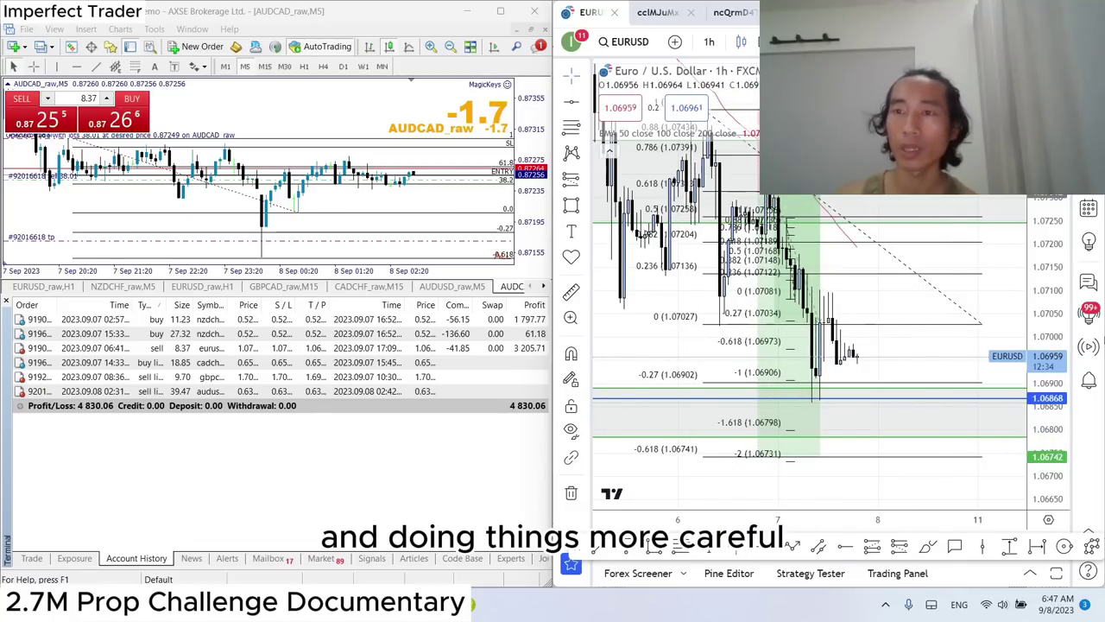
Load the AUDCAD chart and set it to the 15-minute timeframe.
left_click(1088, 208)
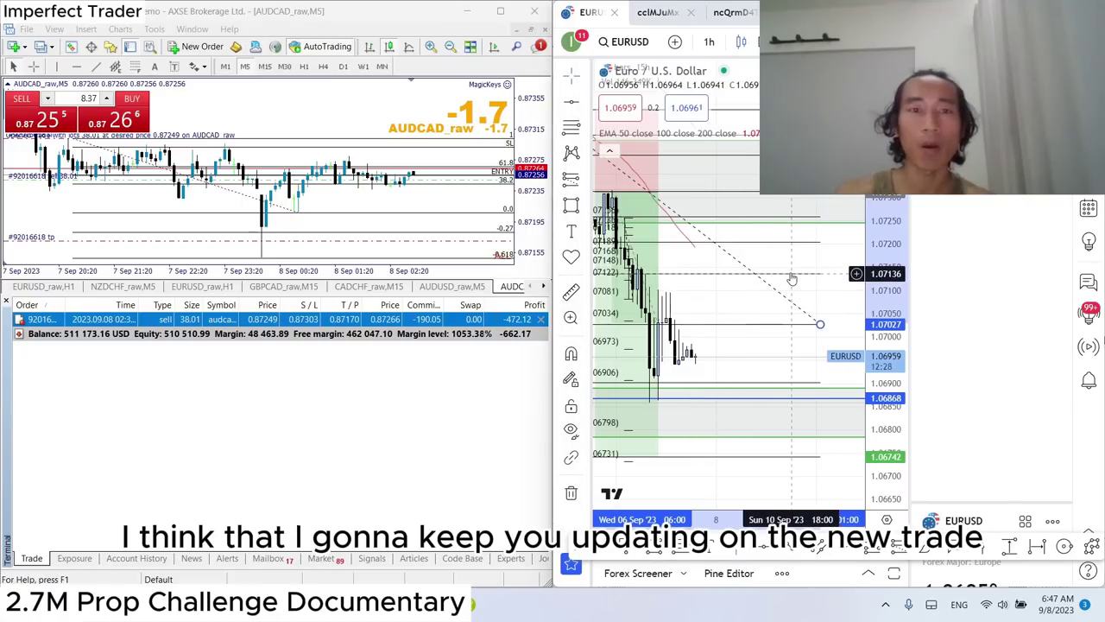
type("AUDCAD")
key("Return")
type("1")
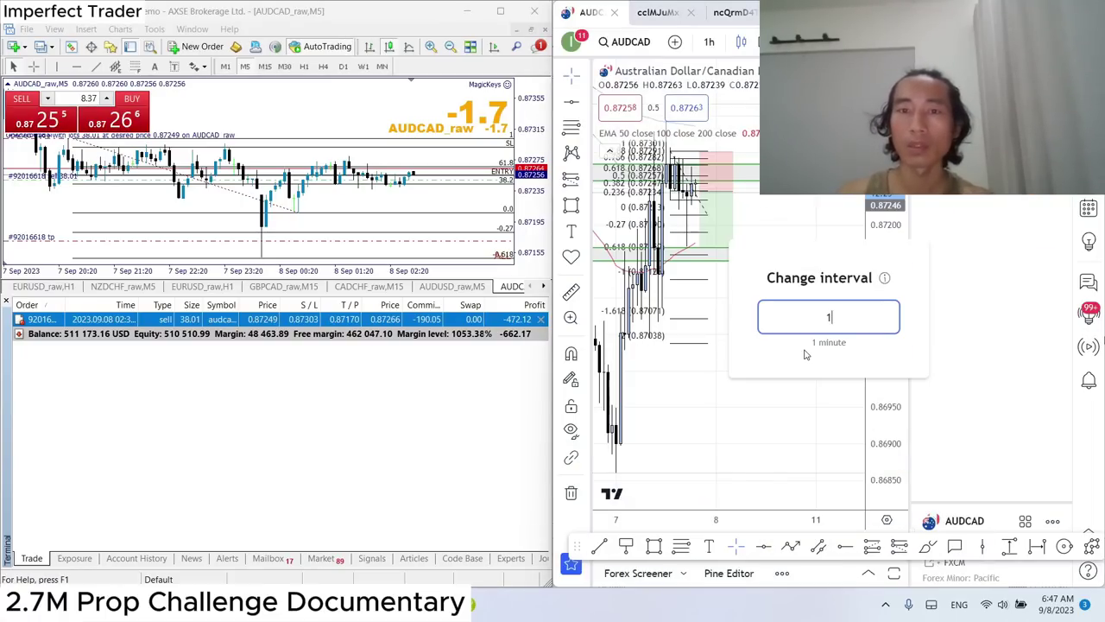
type("5")
key("Return")
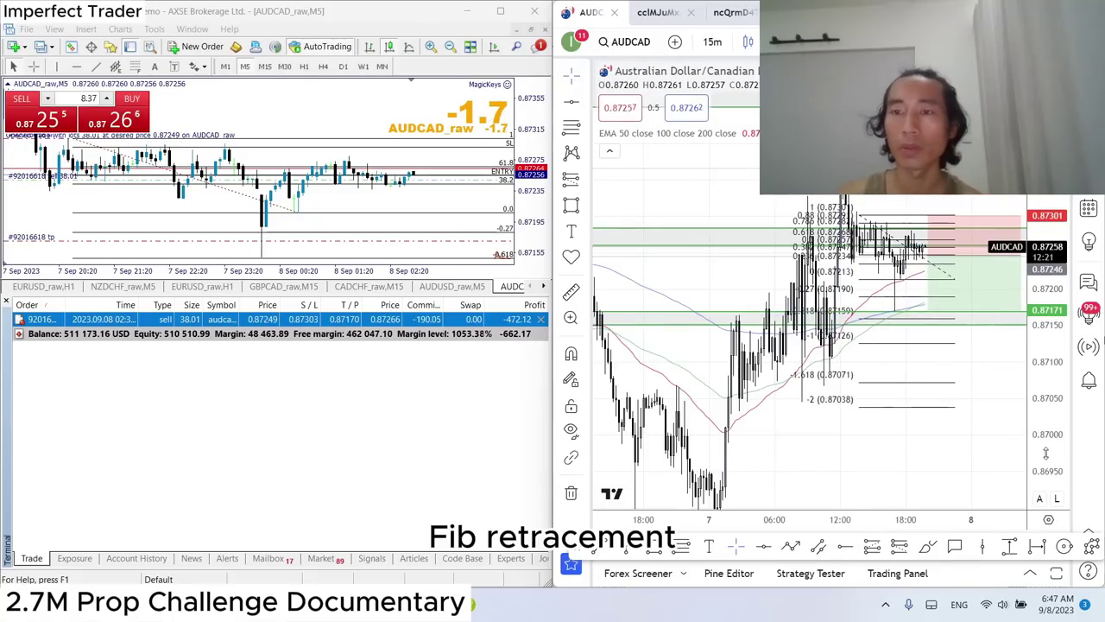
Examine the open AUDCAD sell's entry, stop and target against the Fib levels, moving averages and lower green zone.
scroll(804, 285, "up", 5)
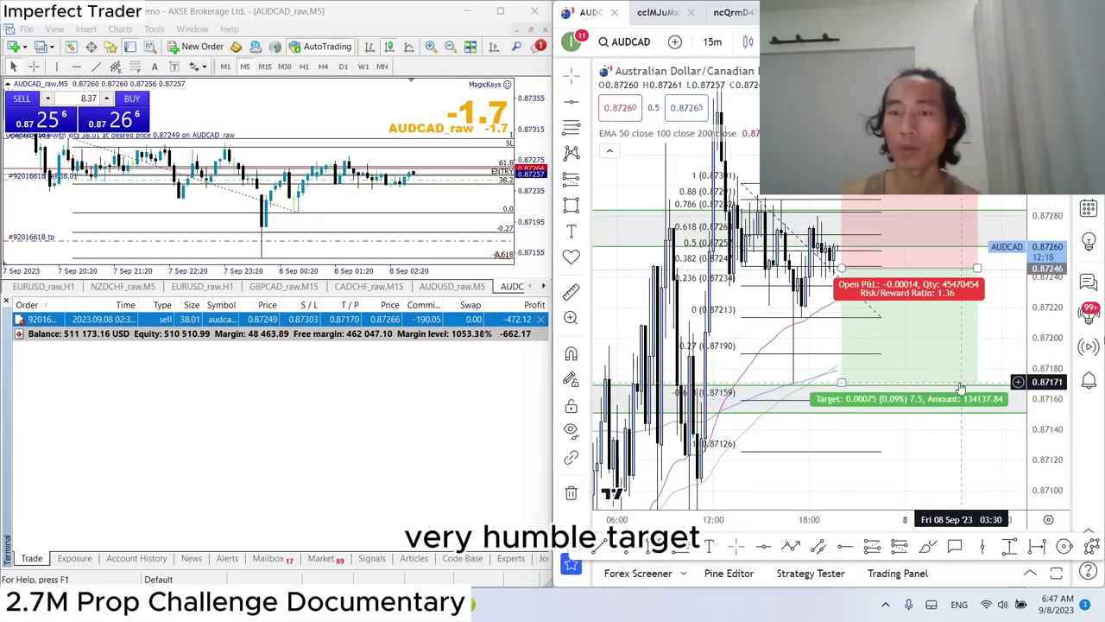
left_click_drag(812, 351, 784, 387)
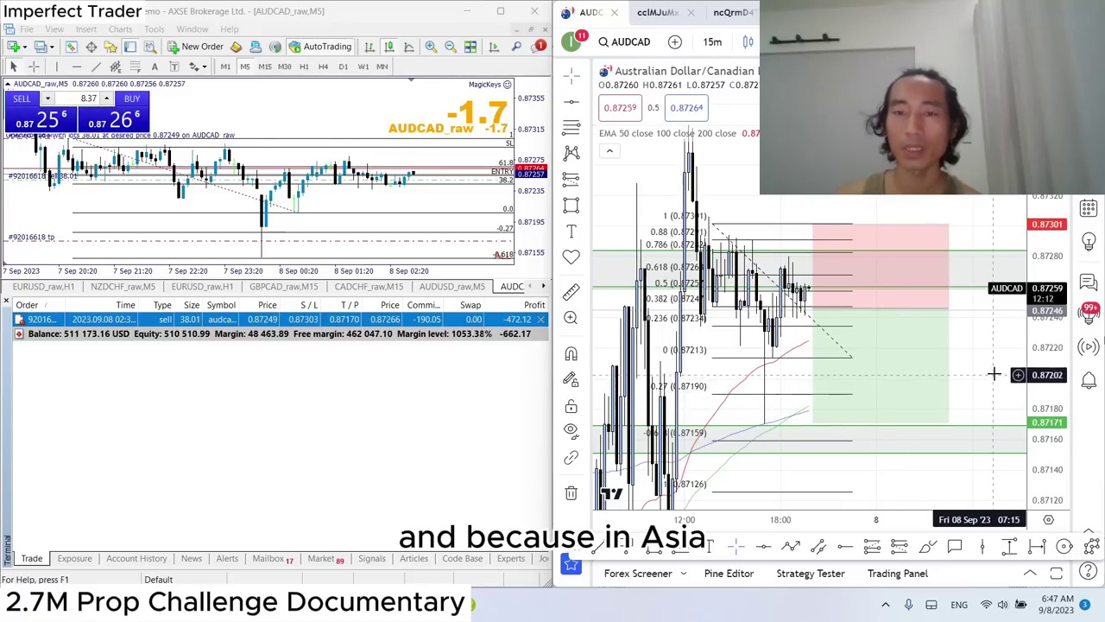
scroll(993, 375, "down", 3)
scroll(721, 319, "up", 3)
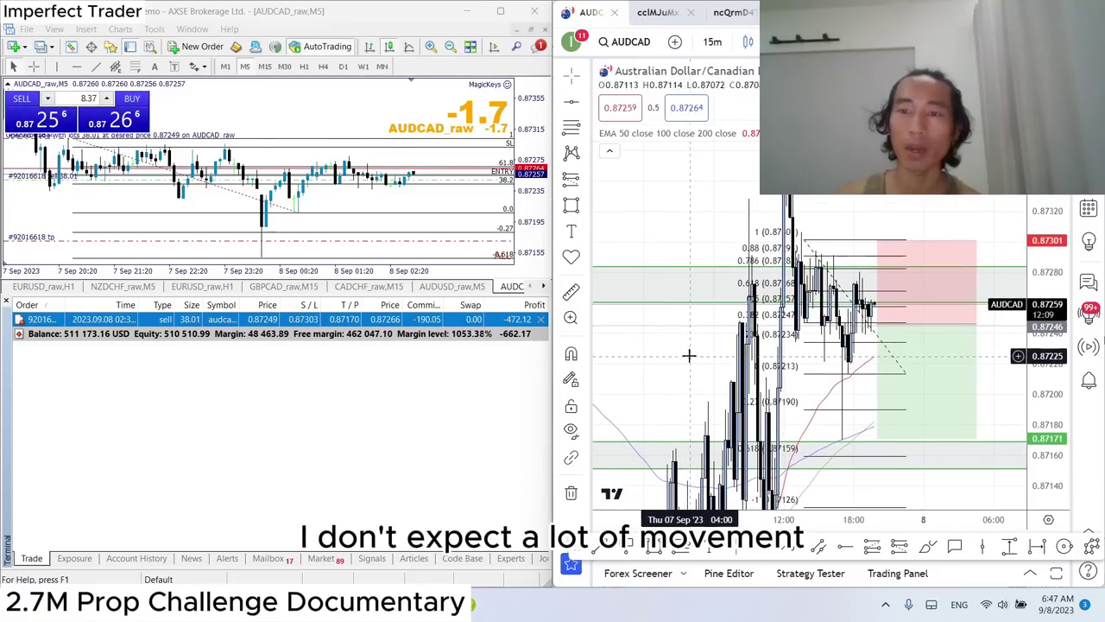
left_click_drag(1024, 394, 1039, 369)
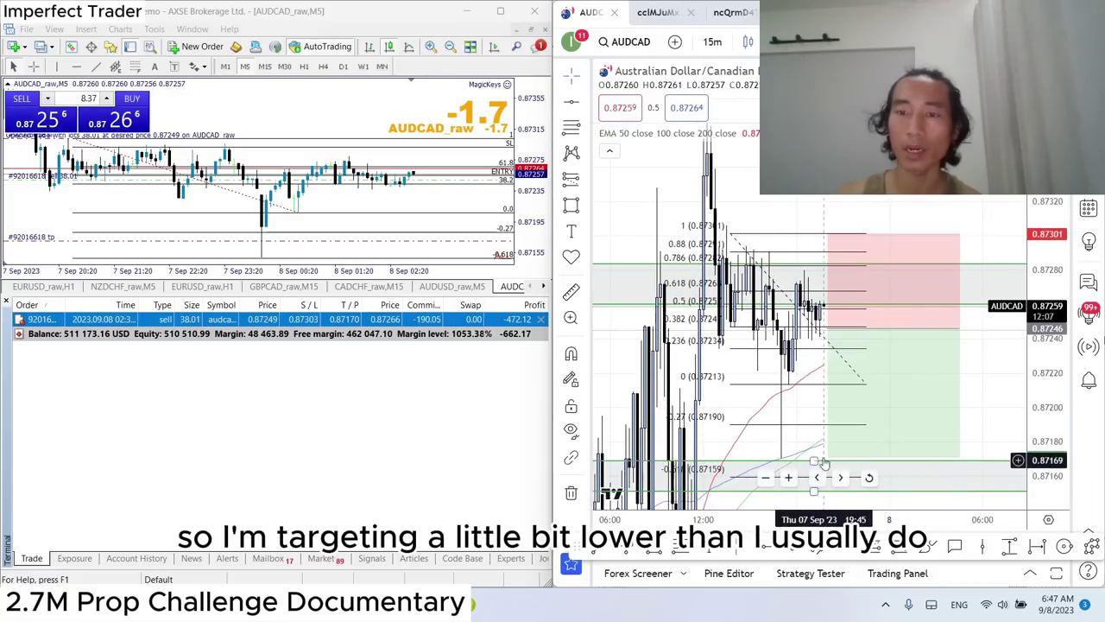
scroll(814, 360, "up", 2)
left_click_drag(815, 360, 778, 390)
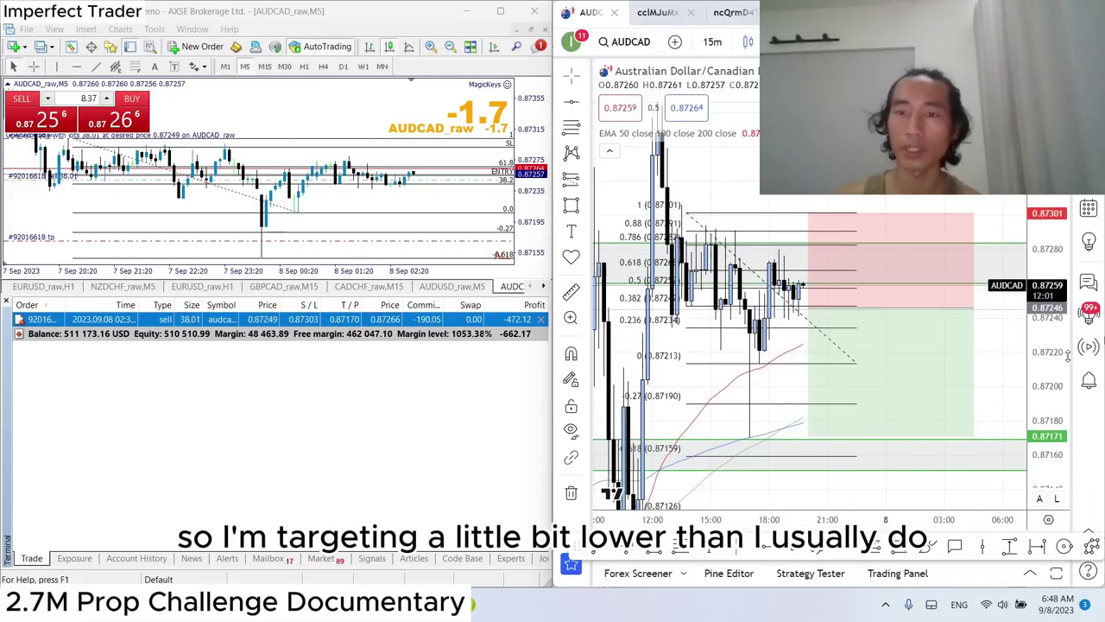
scroll(698, 375, "down", 3)
left_click_drag(698, 375, 698, 348)
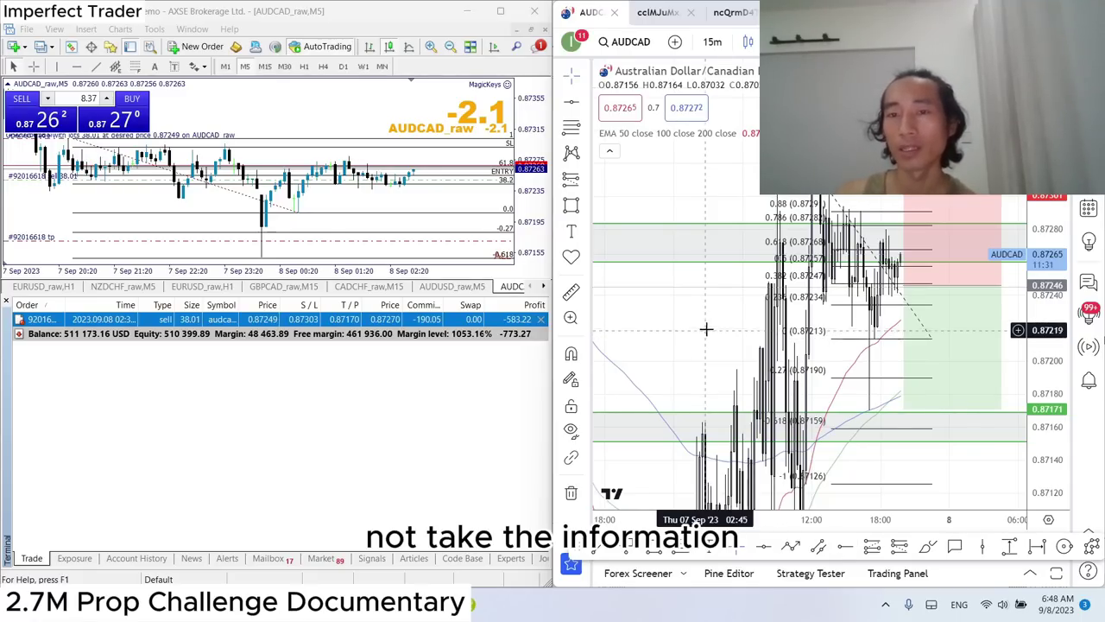
scroll(707, 329, "up", 3)
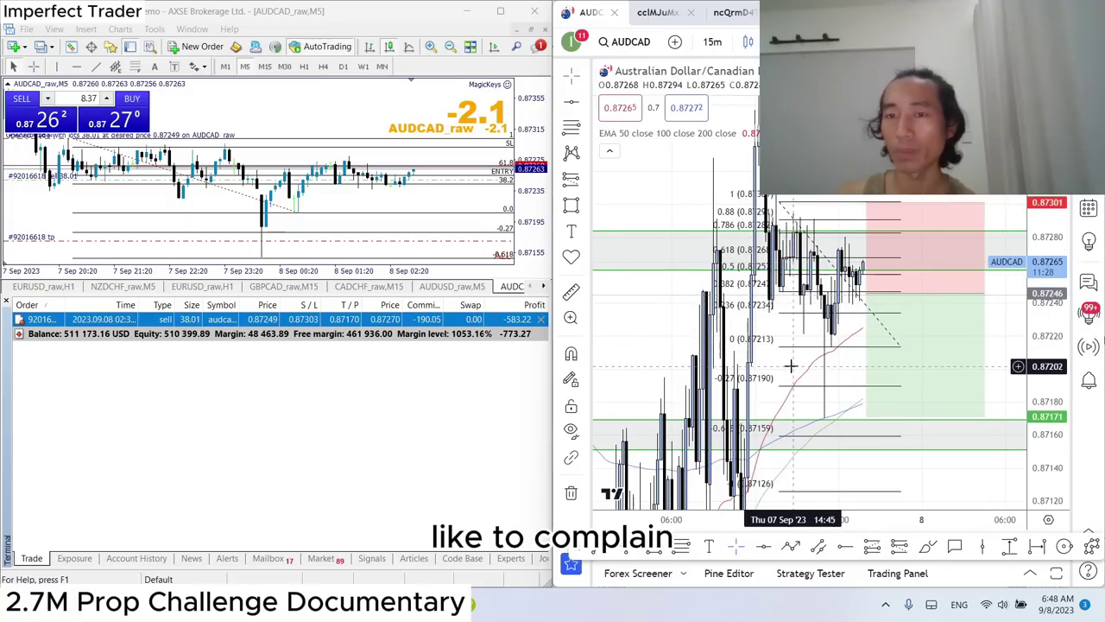
scroll(791, 366, "down", 5)
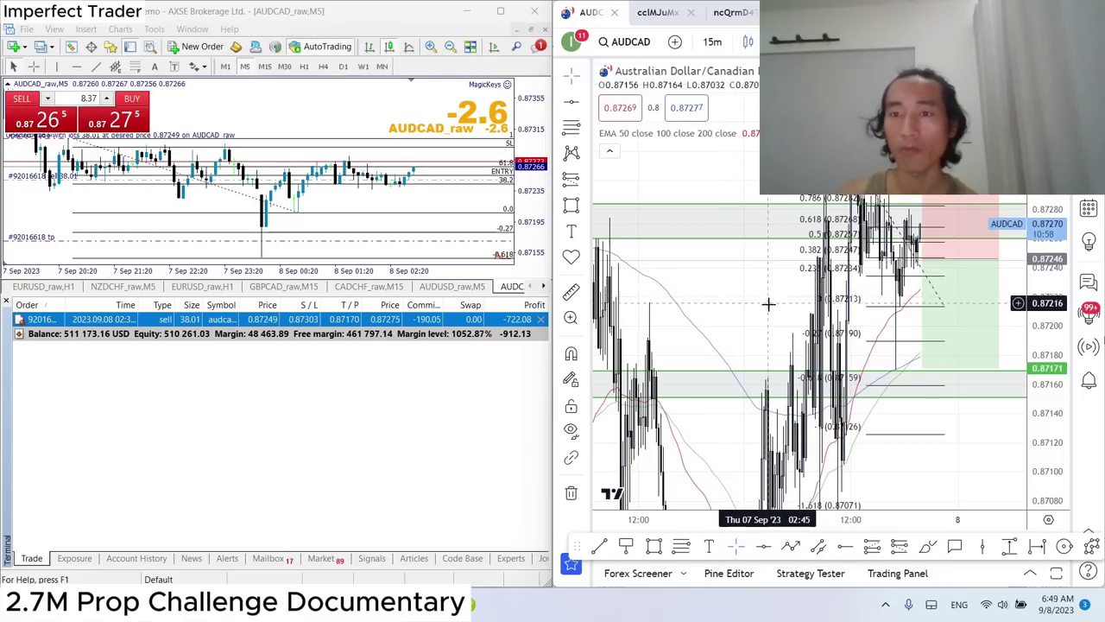
scroll(811, 306, "up", 2)
scroll(899, 320, "up", 2)
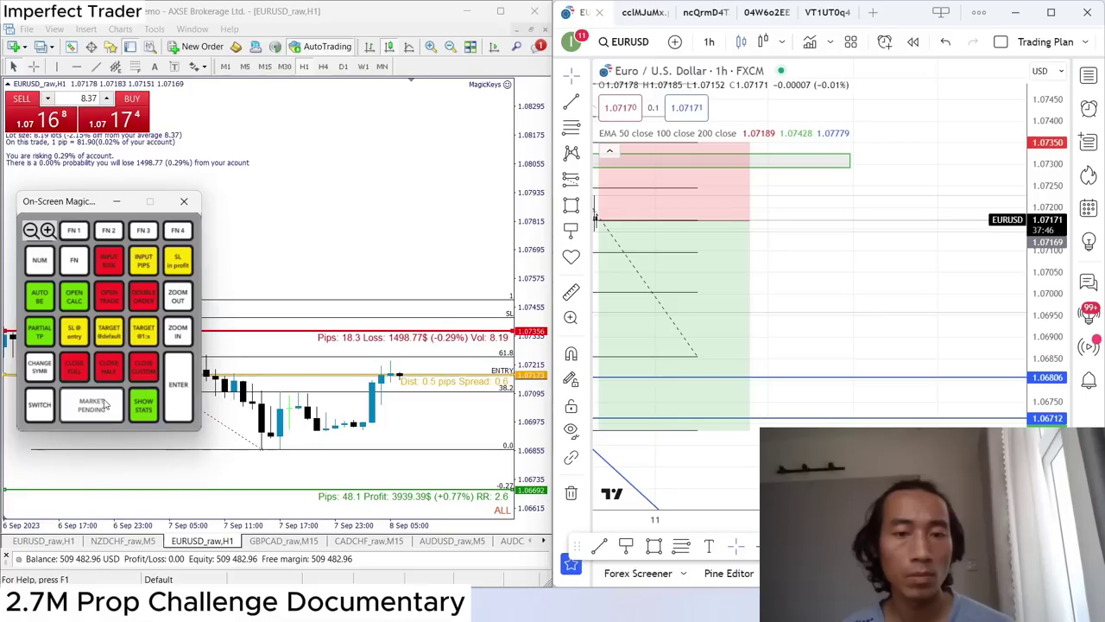
Switch the EURUSD sell to market execution and open it with the stop at 1.07356 and the target at 1.06692.
left_click(105, 404)
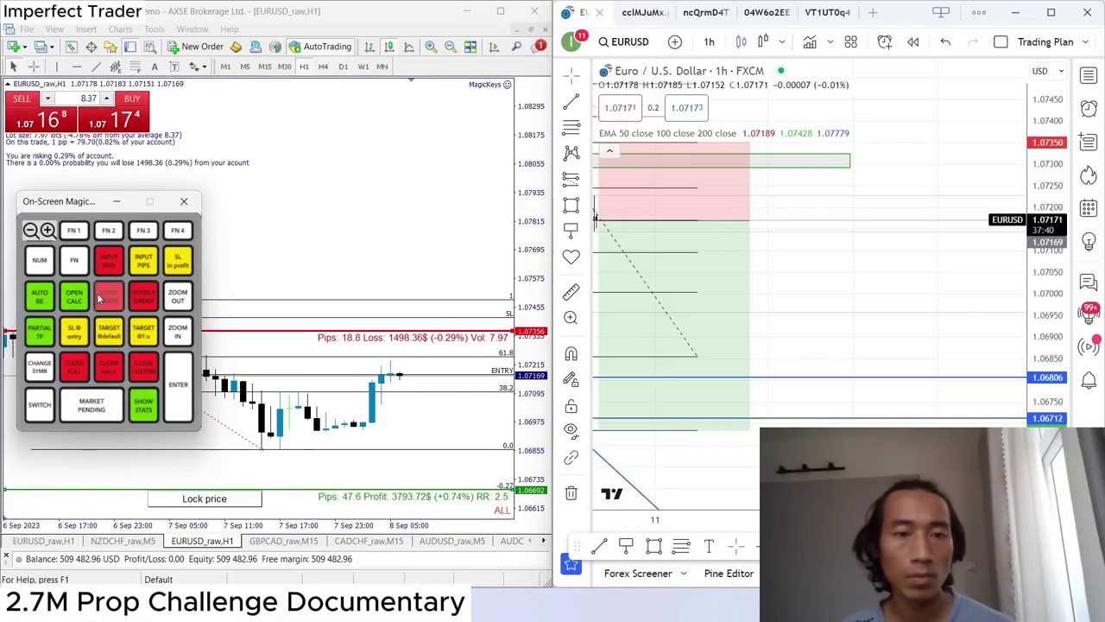
left_click(99, 298)
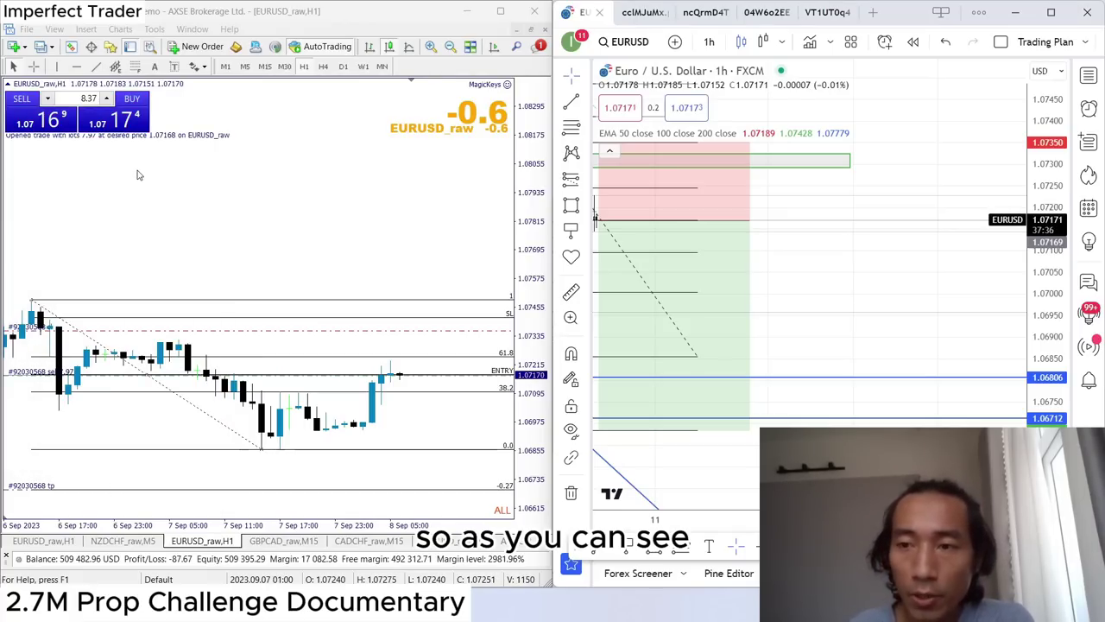
left_click_drag(838, 286, 952, 282)
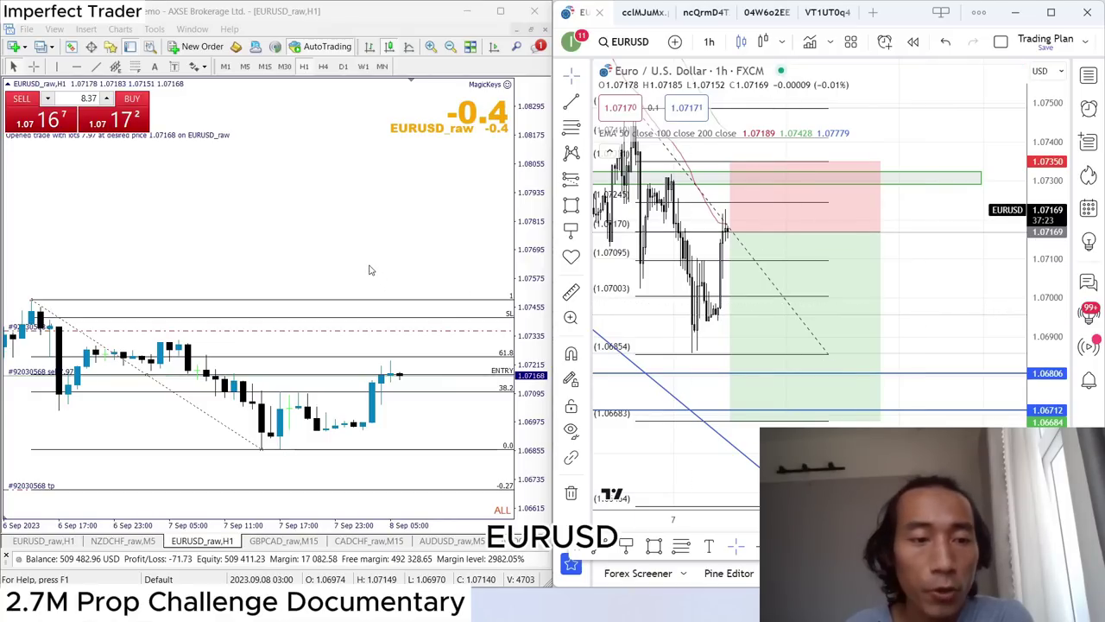
Return to the AUDCAD chart and widen the stopped-out sell's position box to the candle that drops through its target.
left_click(1088, 78)
left_click(1088, 78)
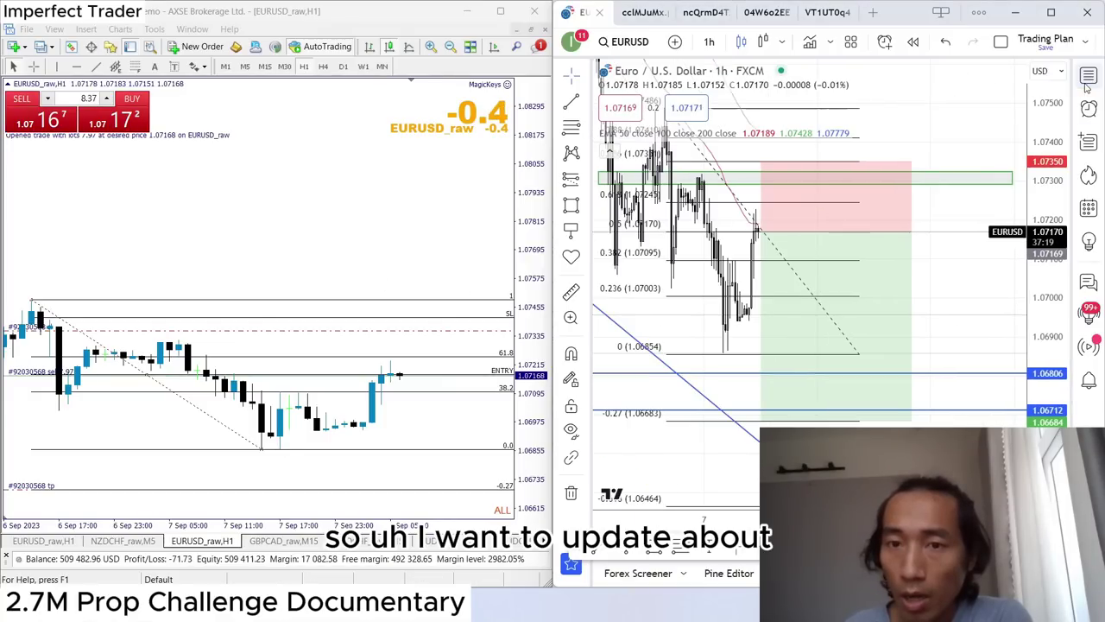
type("AUDCAD")
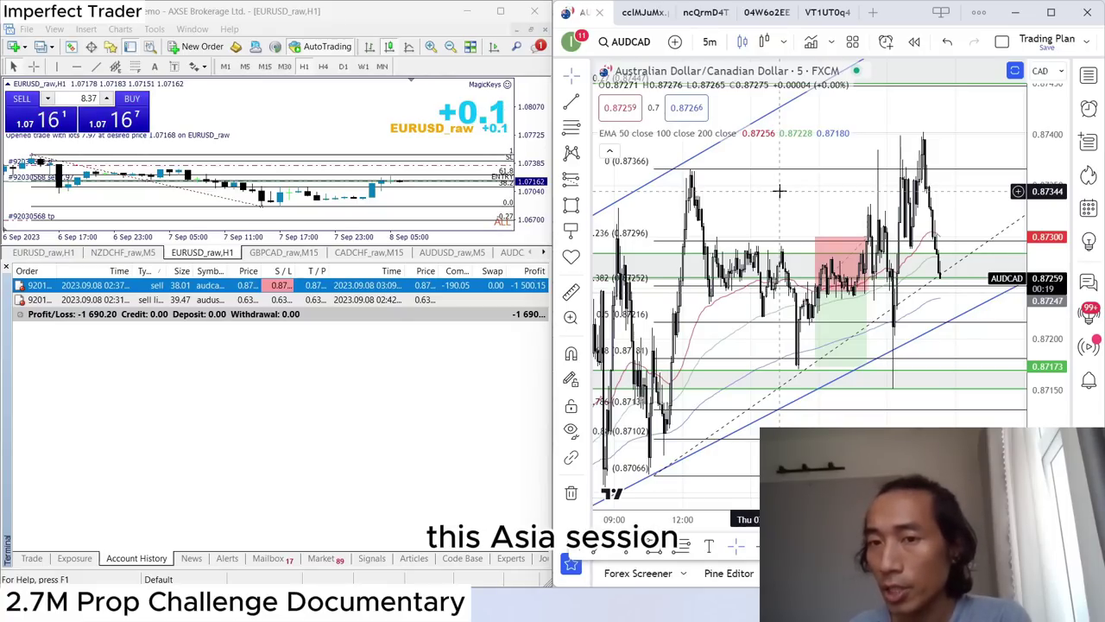
mouse_move(868, 243)
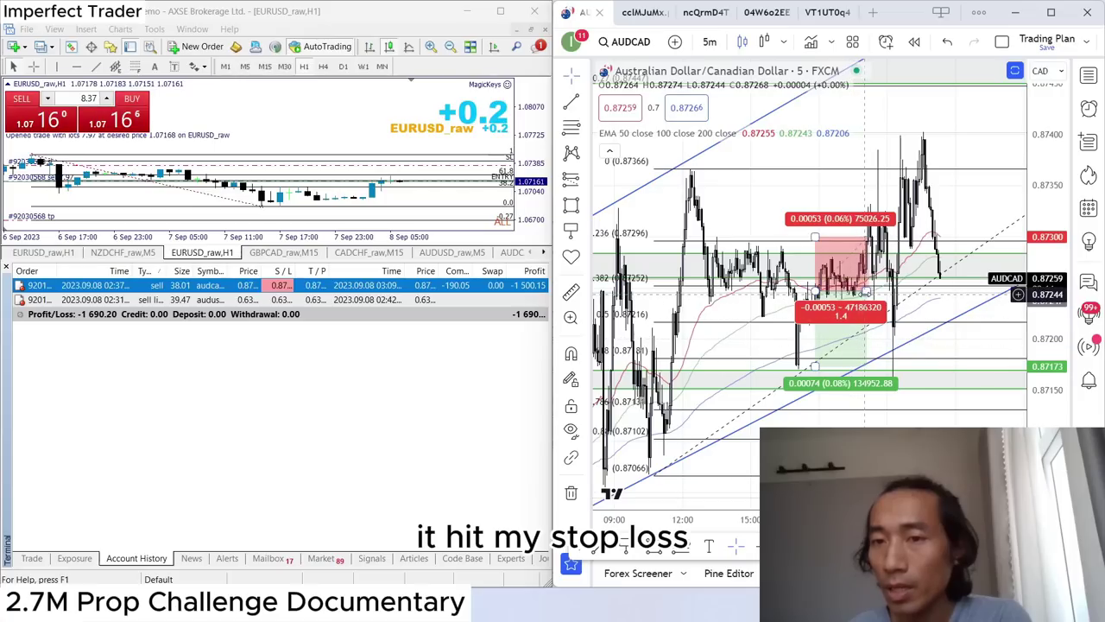
left_click_drag(866, 289, 899, 292)
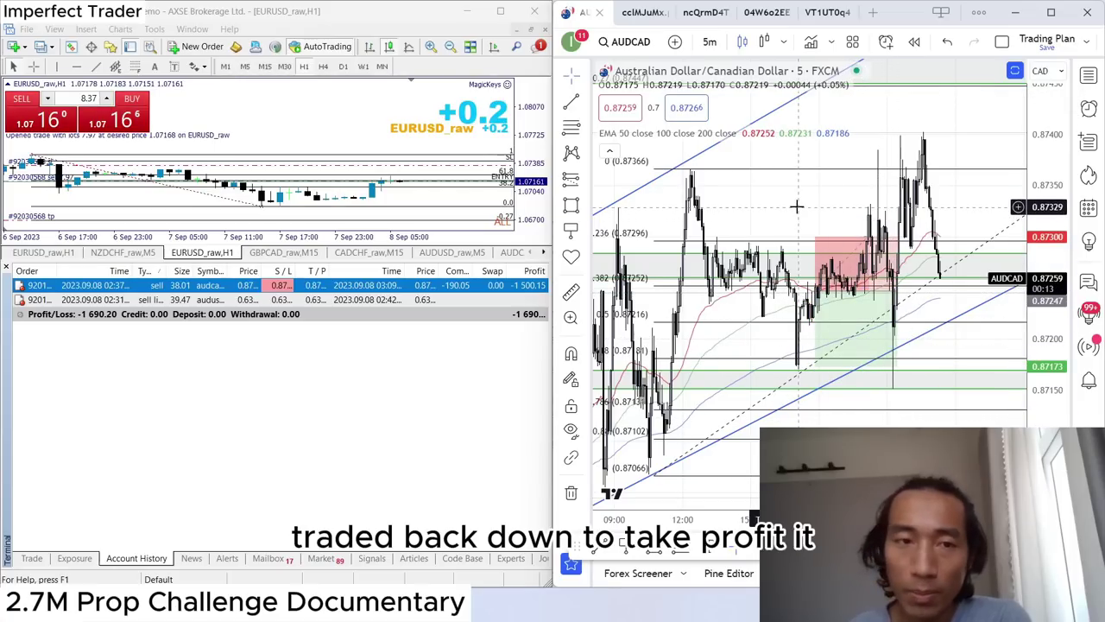
Set the AUDCAD chart to the 15-minute timeframe and examine the stopped-out sell against the support zone and trend channel.
left_click_drag(797, 205, 813, 175)
scroll(813, 176, "down", 2)
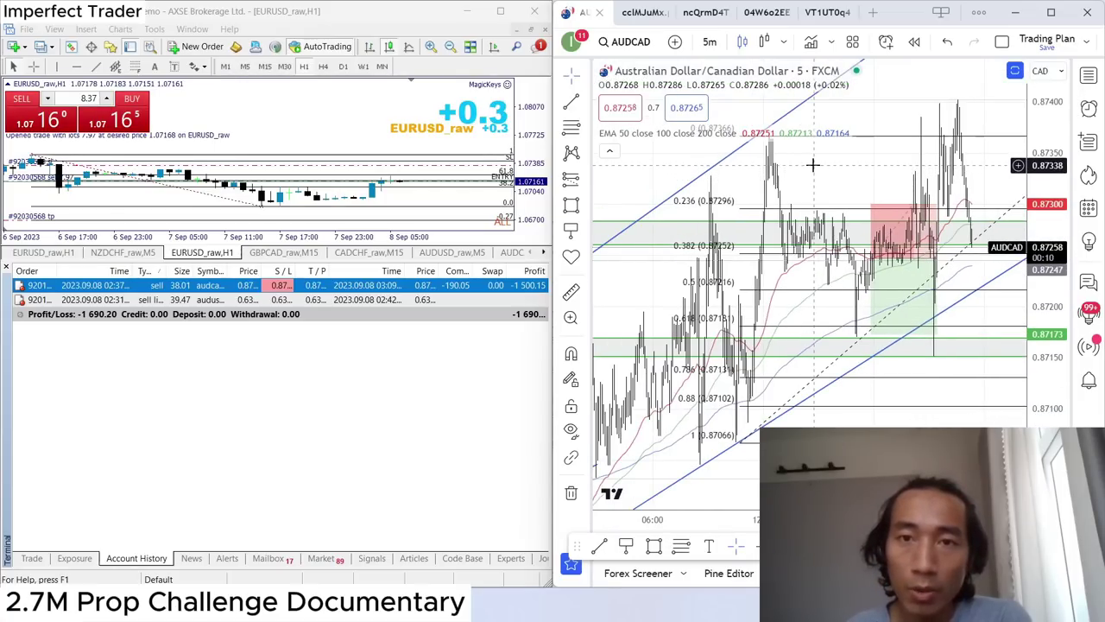
scroll(813, 164, "up", 3)
left_click_drag(829, 187, 726, 197)
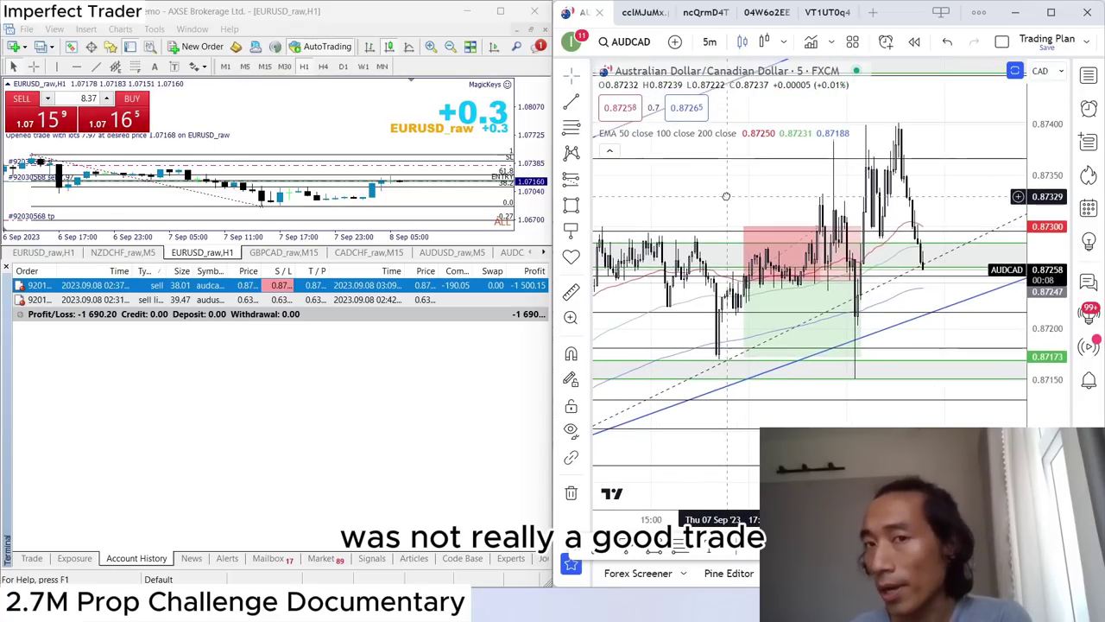
left_click(710, 42)
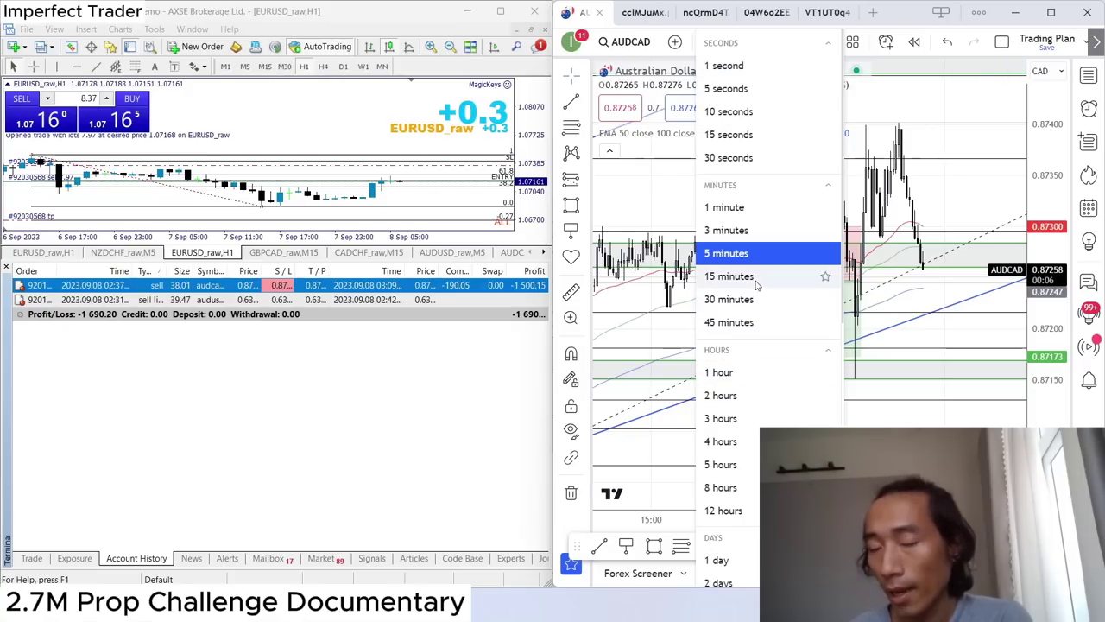
left_click(756, 276)
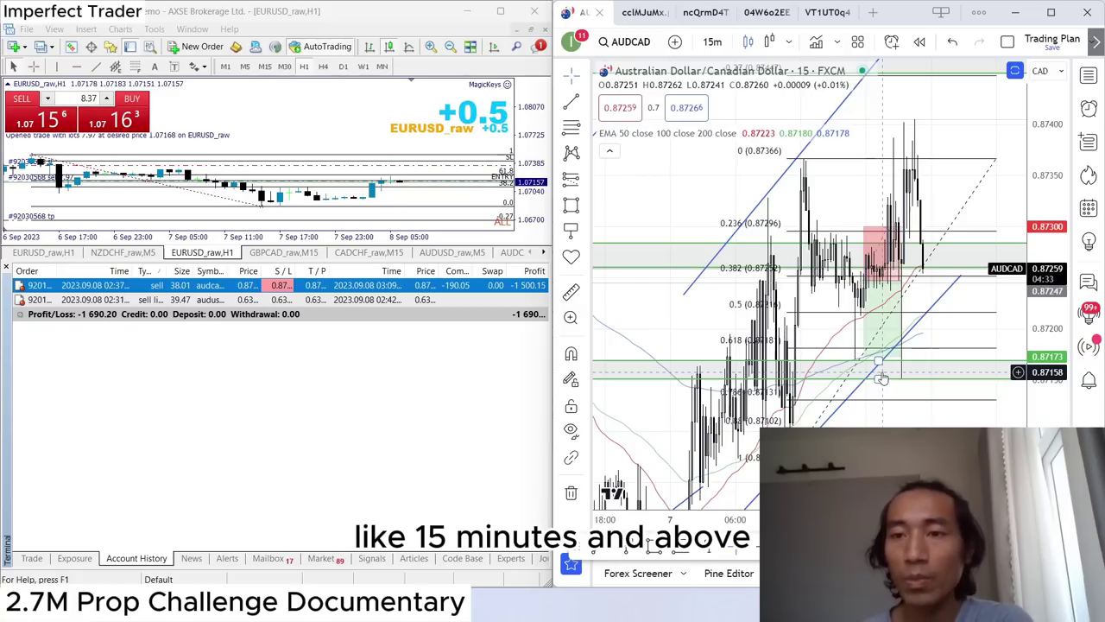
left_click(881, 371)
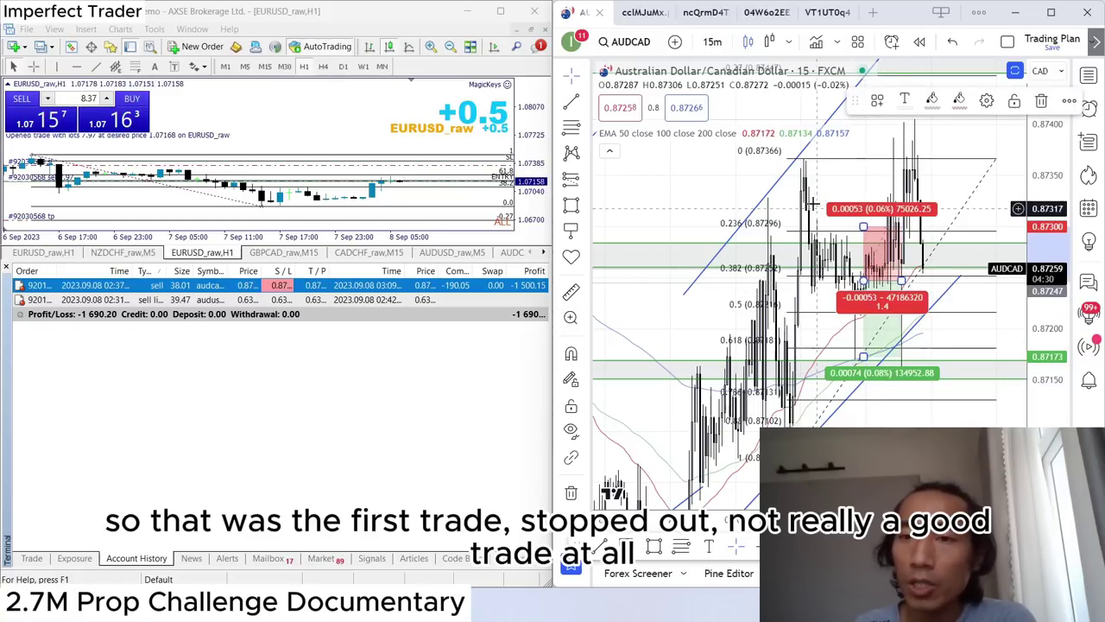
Delete the position box of the stopped-out sell from the AUDCAD chart and open the EURUSD chart from the Signals watchlist.
left_click(1042, 100)
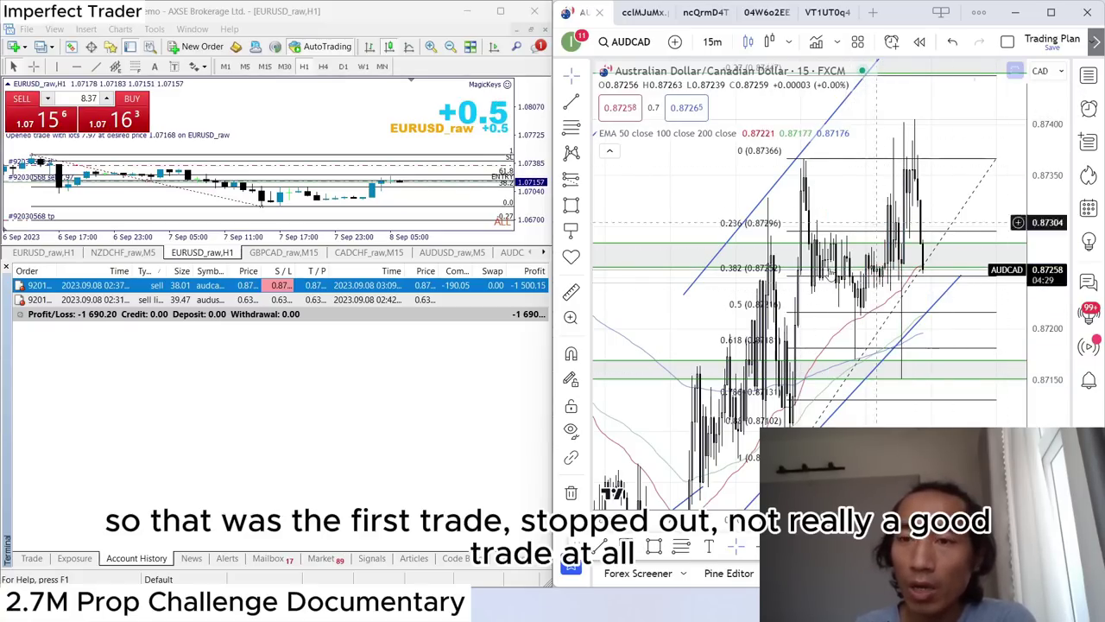
left_click(1089, 76)
left_click(981, 130)
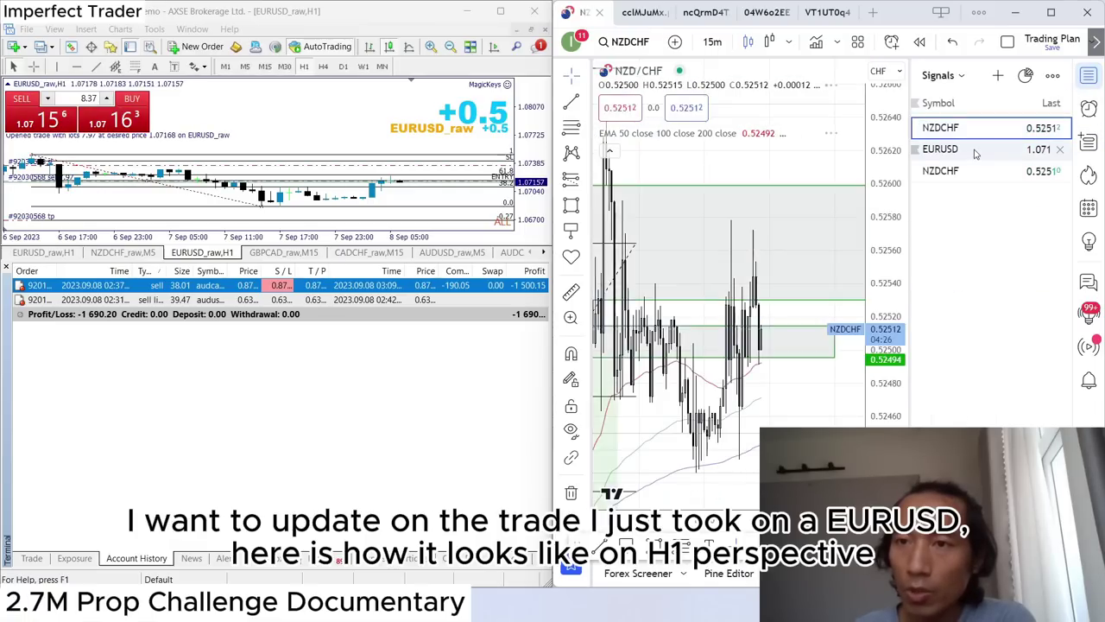
left_click(976, 150)
left_click(1089, 76)
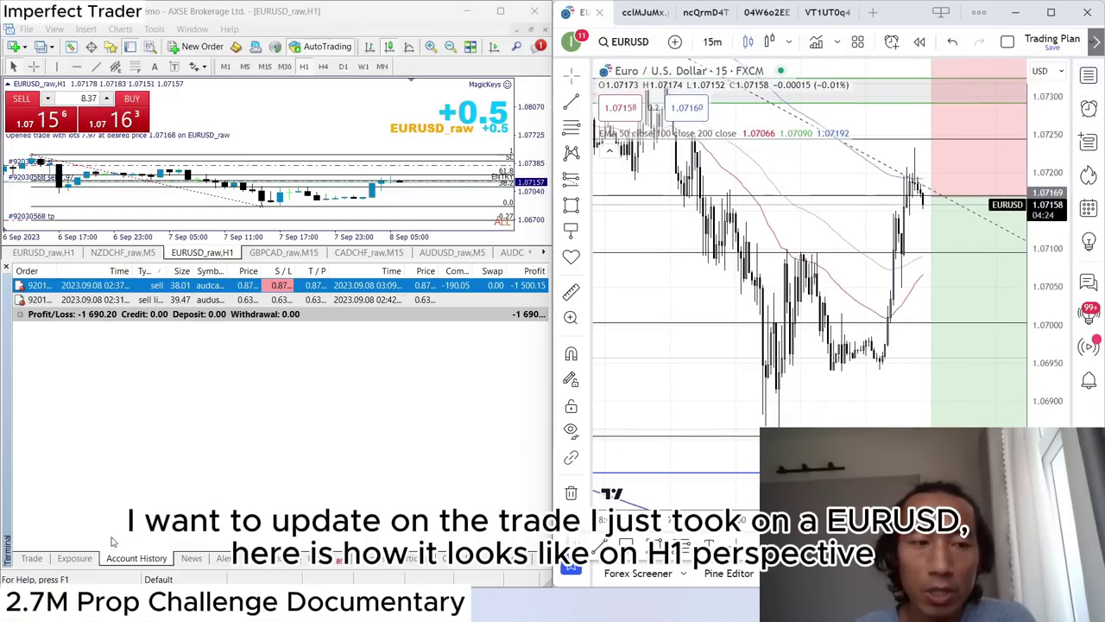
Check the open EURUSD sell in the trading terminal and set the TradingView EURUSD chart to the 1-hour timeframe.
left_click(32, 559)
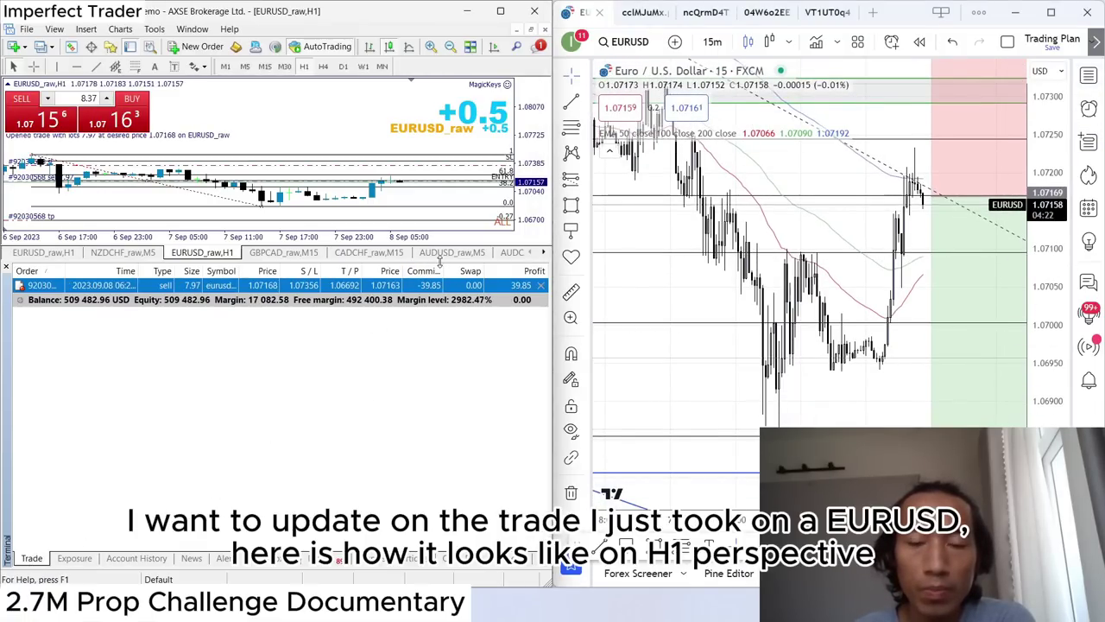
key("ctrl+t")
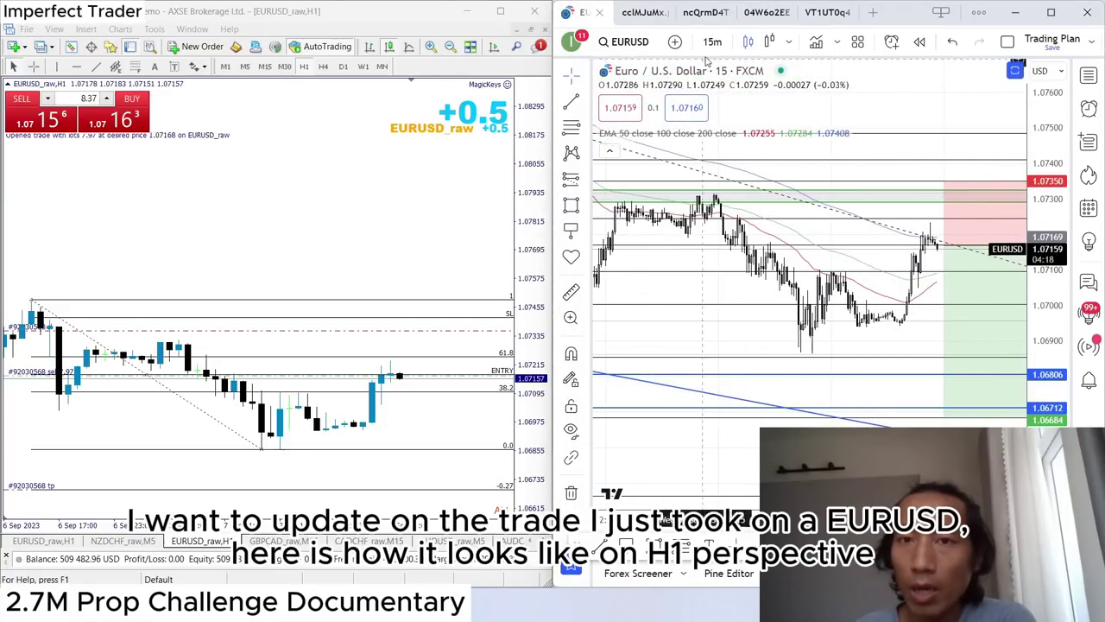
left_click(713, 42)
left_click(691, 371)
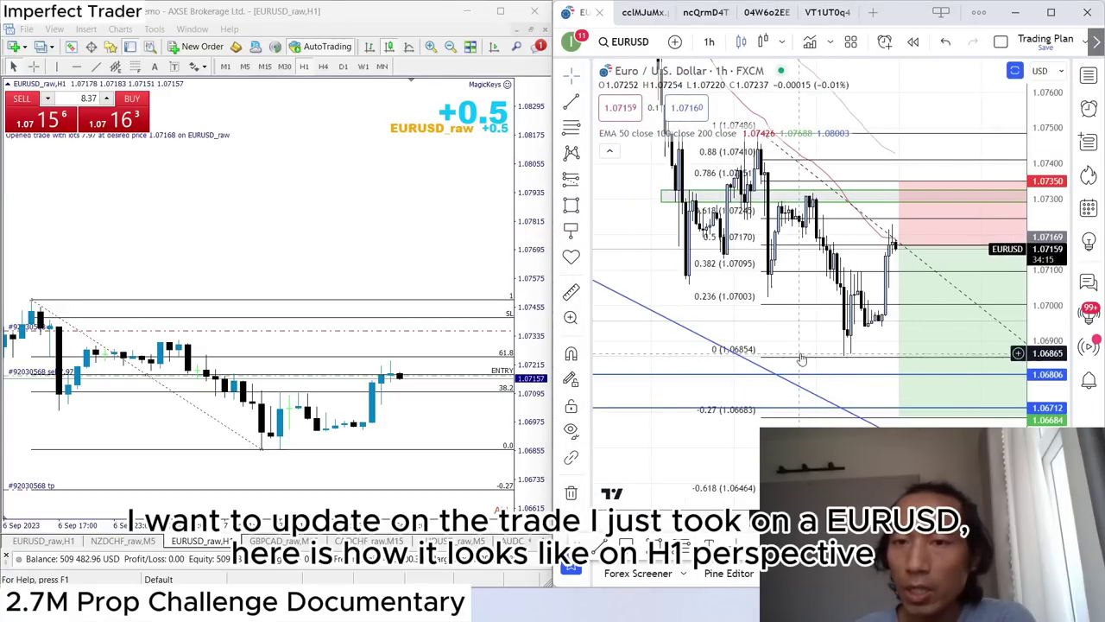
Draw a path along the Fib swing from the high near 1.07486 to the low near 1.06854 and back up to the sell entry.
left_click_drag(802, 358, 723, 440)
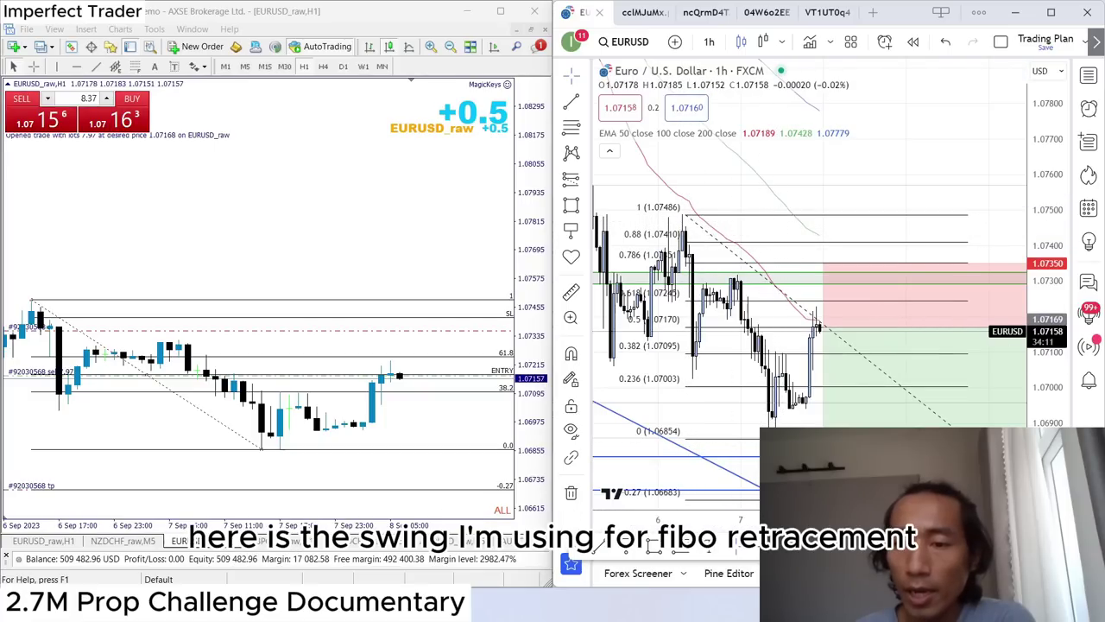
left_click(696, 218)
left_click(781, 423)
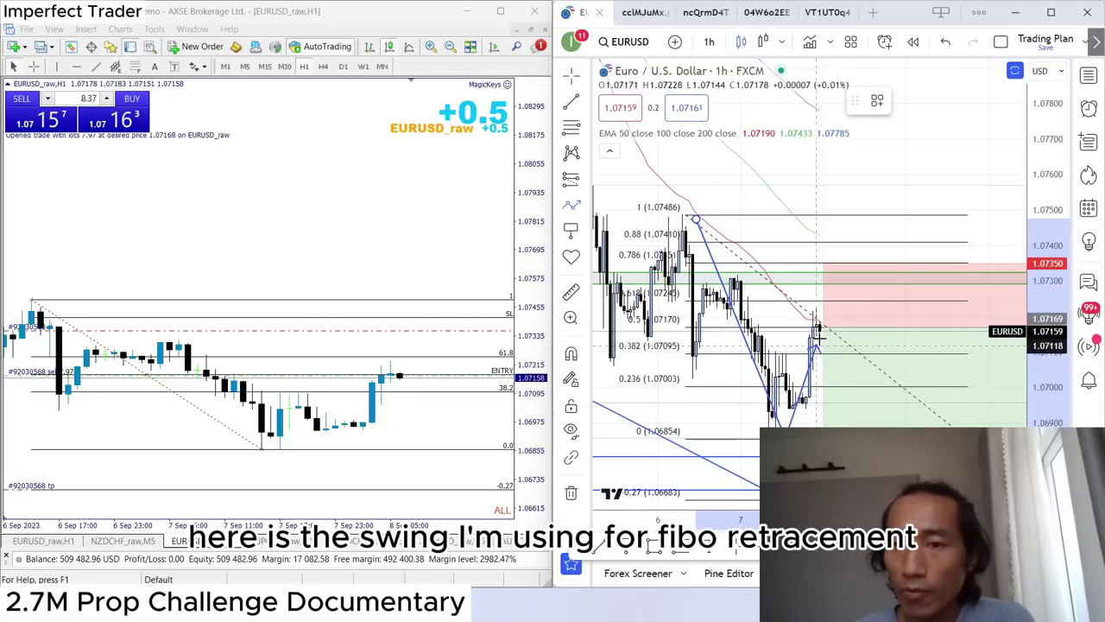
double_click(819, 332)
left_click_drag(920, 170, 891, 121)
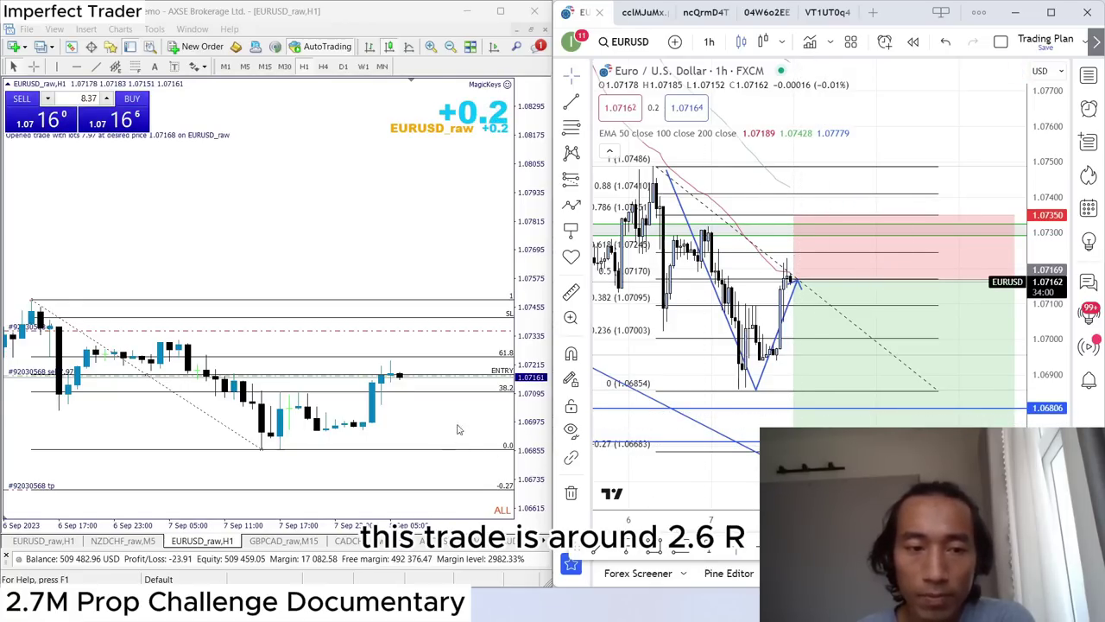
scroll(753, 393, "down", 3)
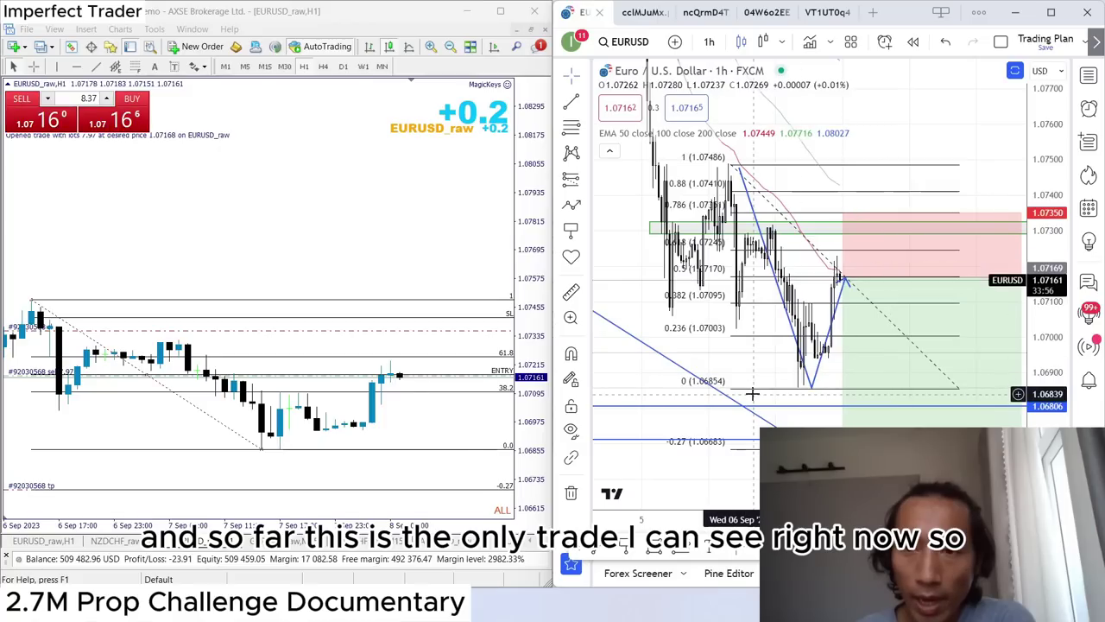
left_click_drag(752, 385, 731, 354)
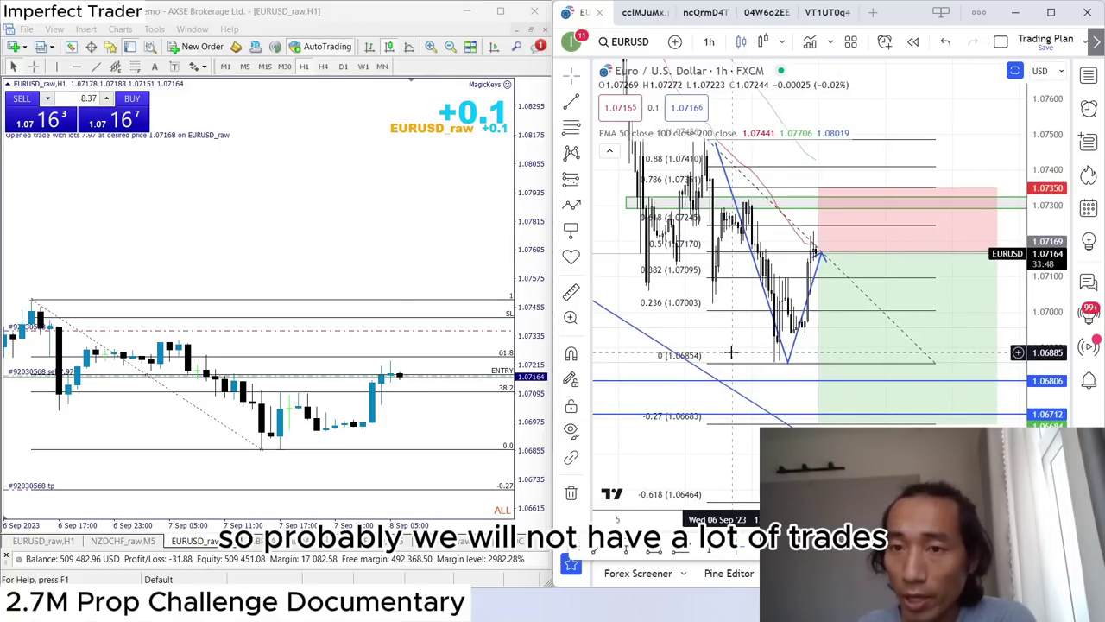
scroll(733, 351, "down", 1)
Show the account history for a custom period from 2023.09.03 to 2023.09.10.
key("ctrl+t")
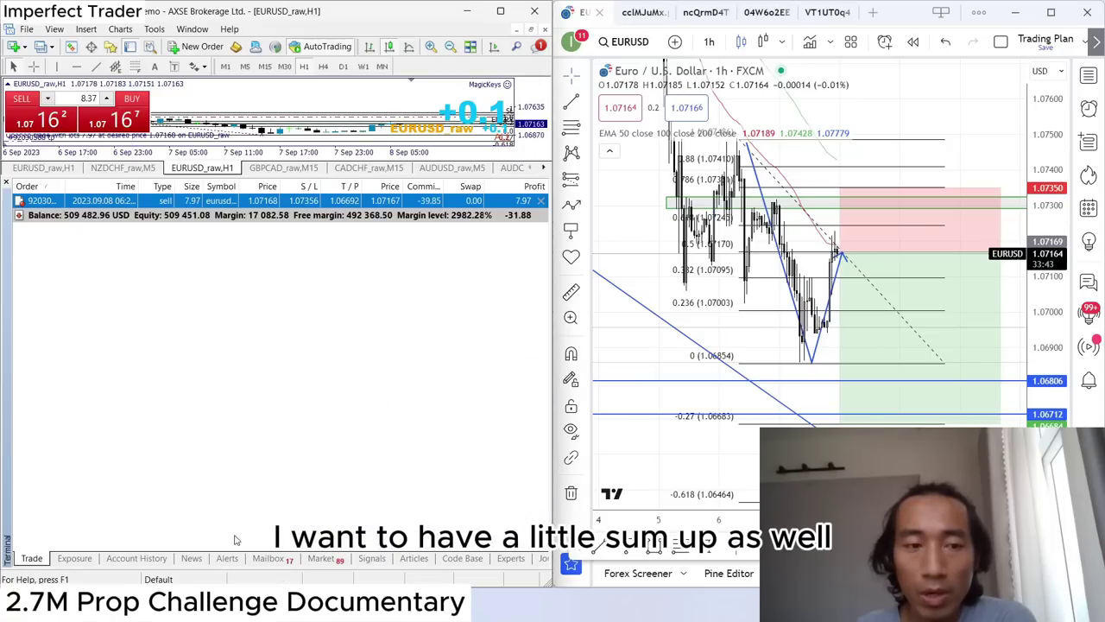
left_click(137, 558)
right_click(239, 333)
left_click(291, 385)
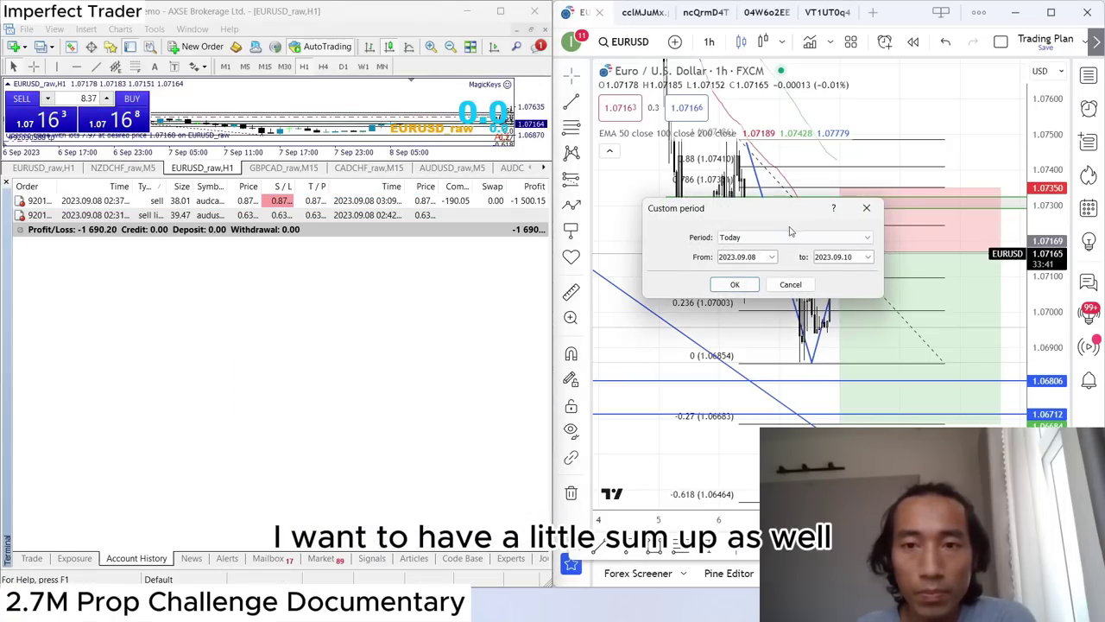
left_click(780, 241)
left_click(782, 242)
left_click(771, 257)
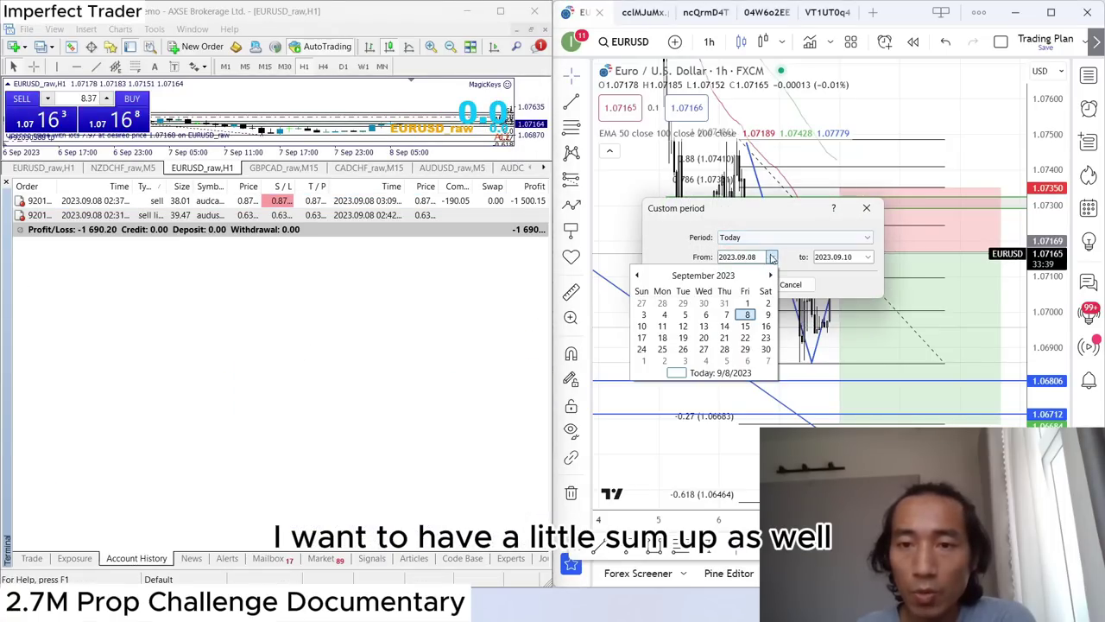
left_click(643, 314)
left_click(743, 284)
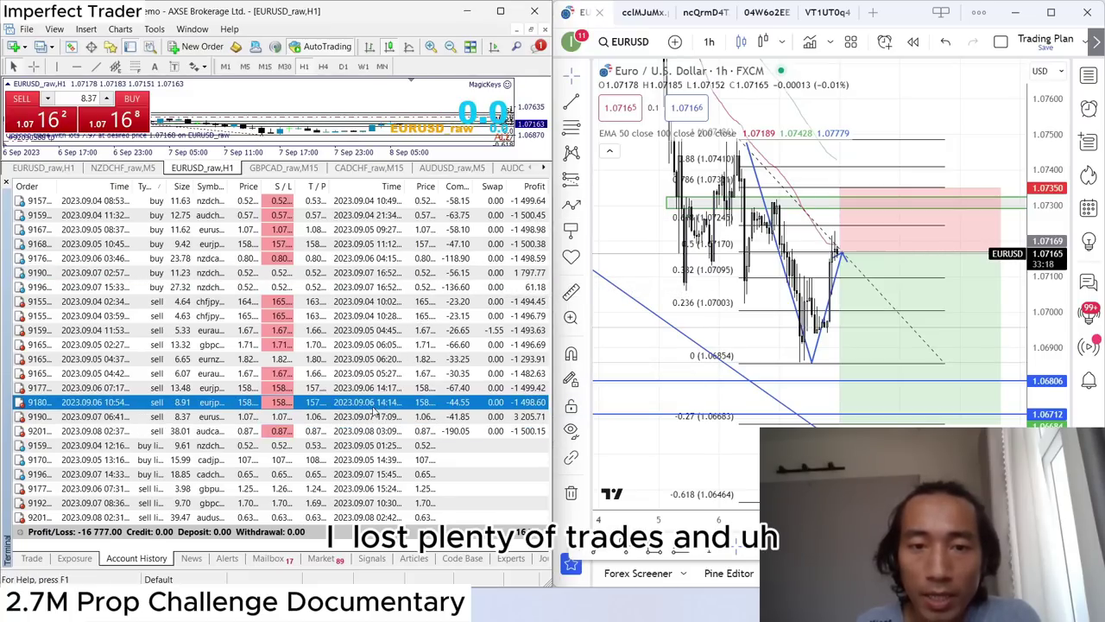
Review the week's closed trades in the account history against the open EURUSD sell's floating result and account balance.
left_click(418, 230)
left_click(396, 443)
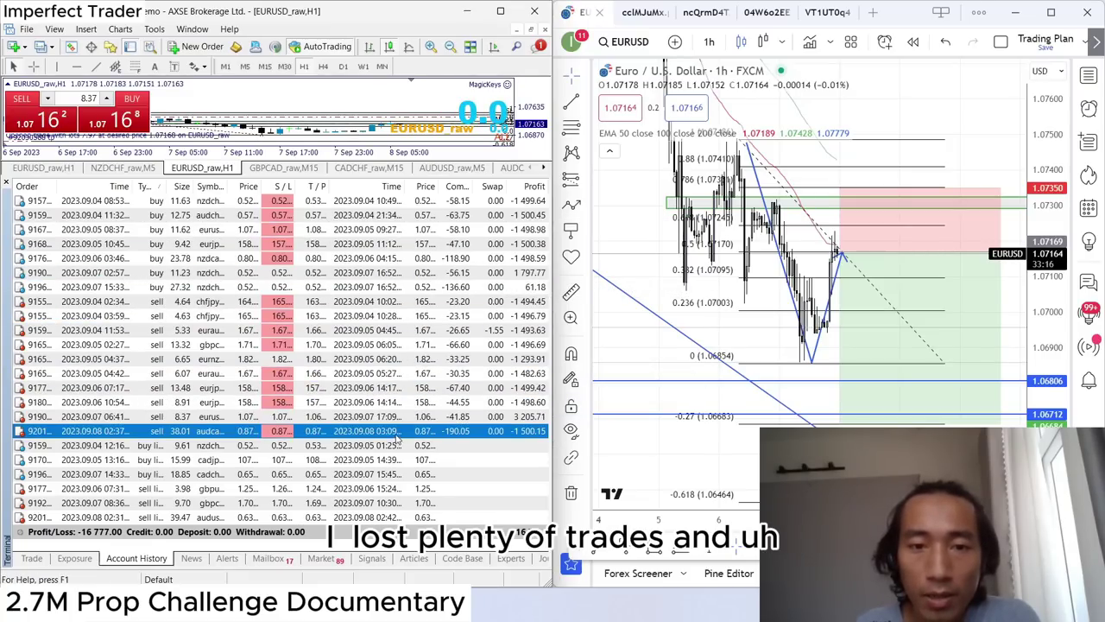
left_click(271, 488)
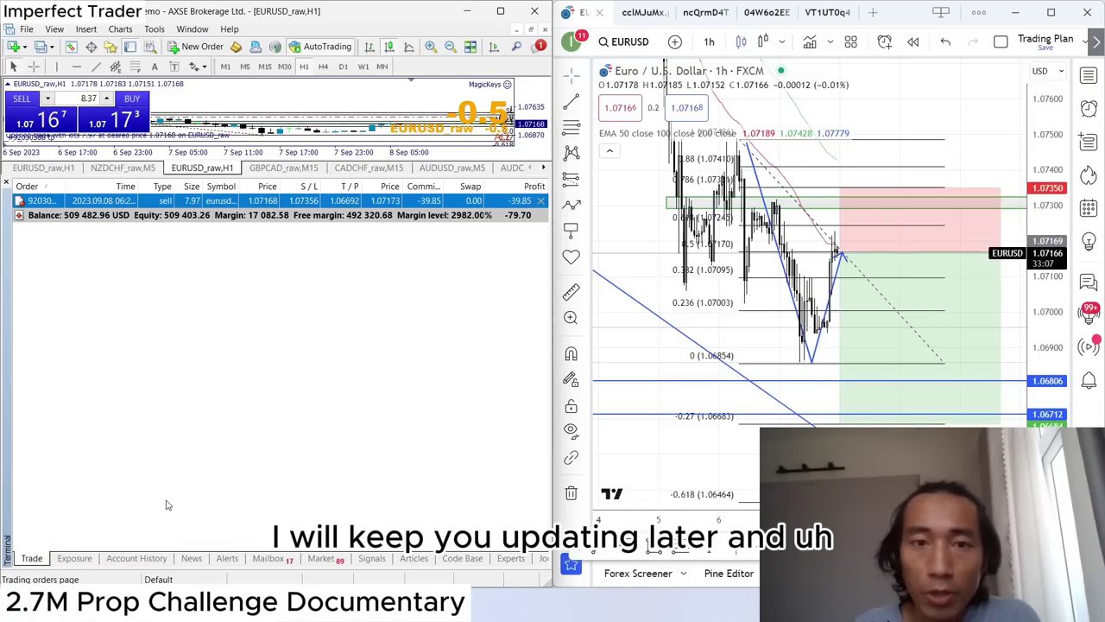
left_click(136, 558)
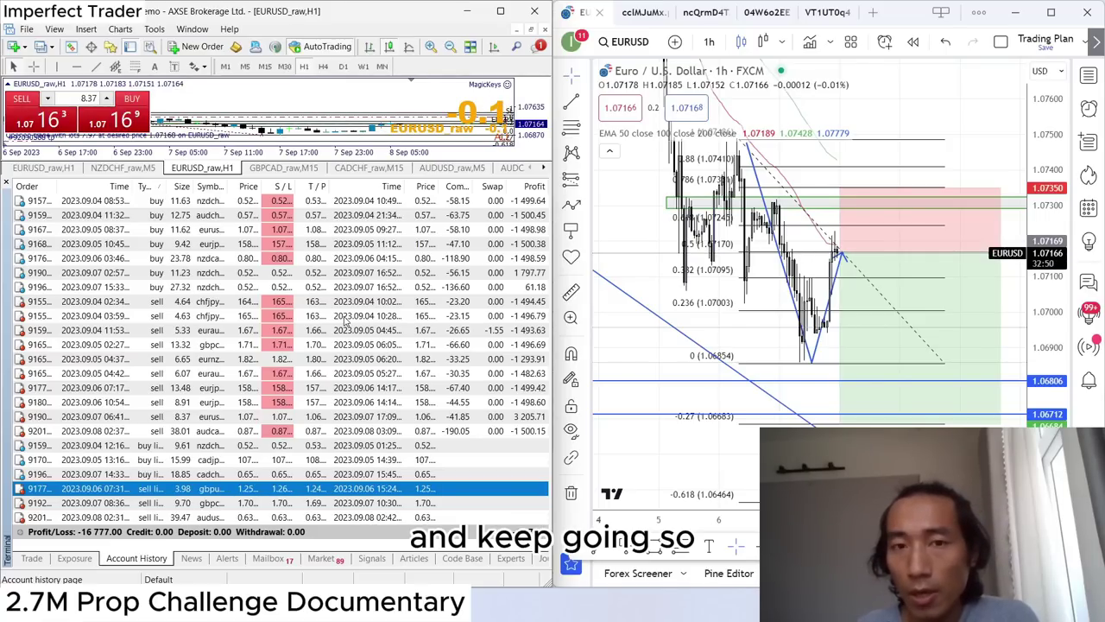
left_click(35, 560)
left_click(121, 560)
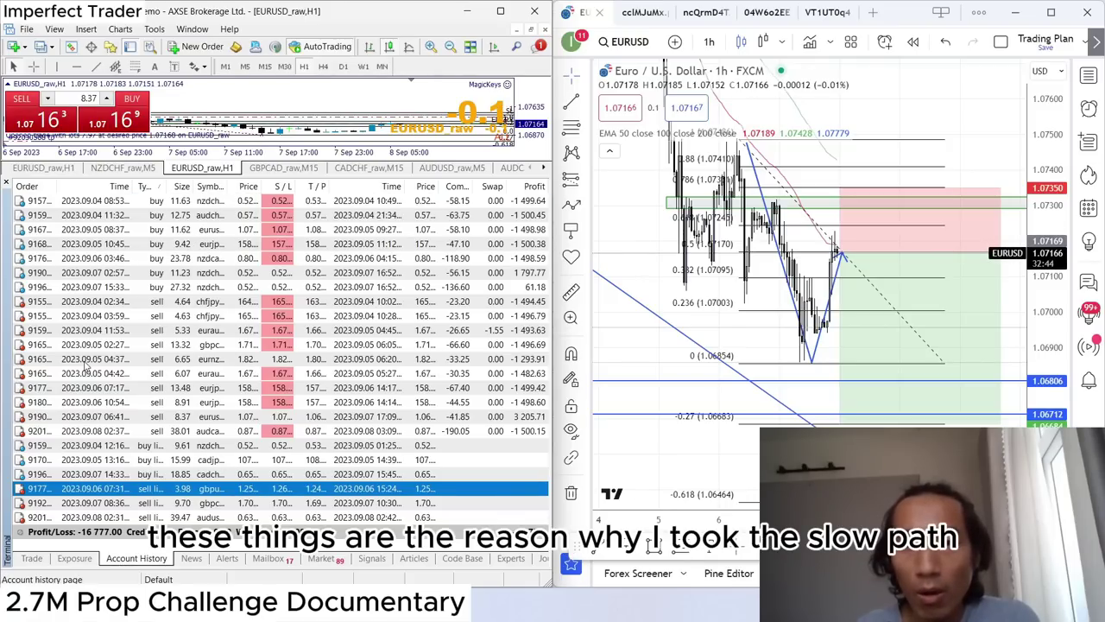
left_click(27, 559)
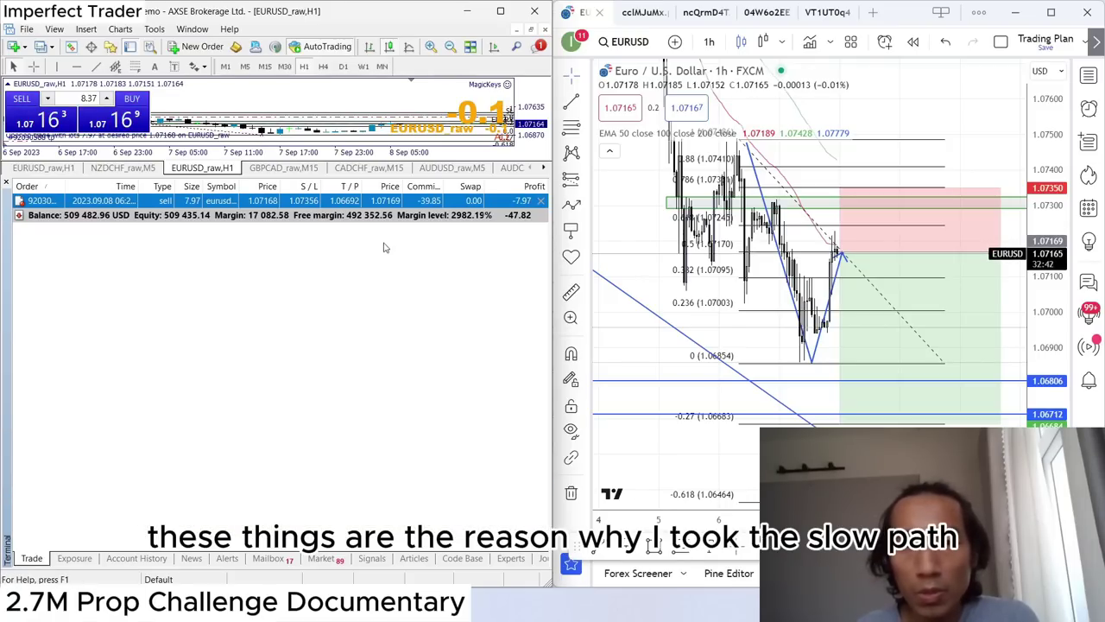
left_click_drag(498, 176, 491, 546)
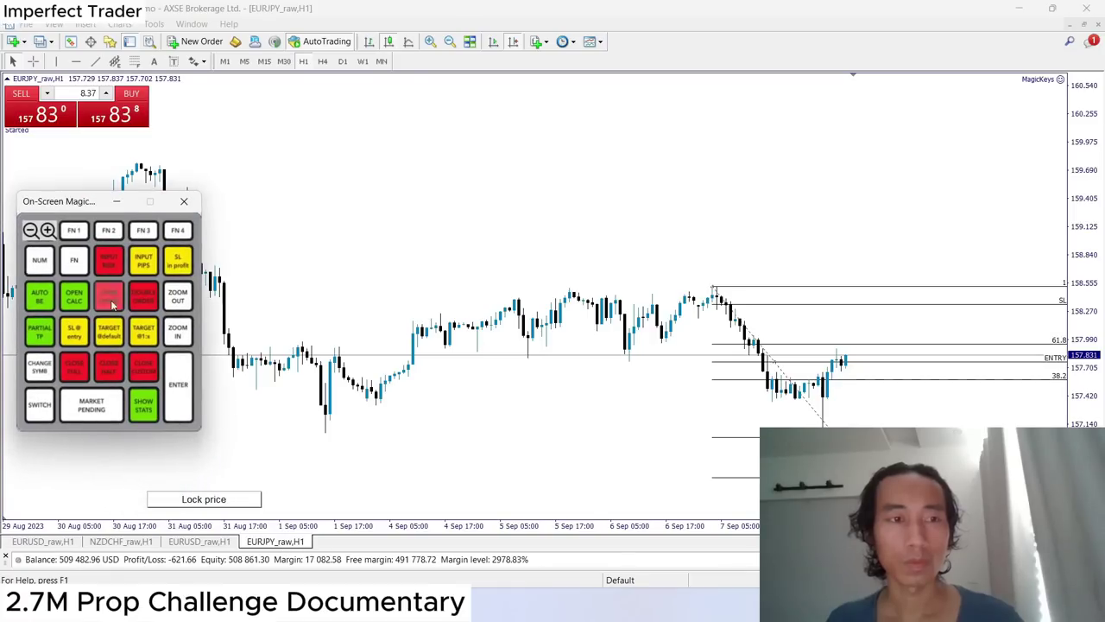
Open a EURJPY market sell with the on-screen trade keypad, placing the stop just below the SL level at about 158.25.
left_click(110, 298)
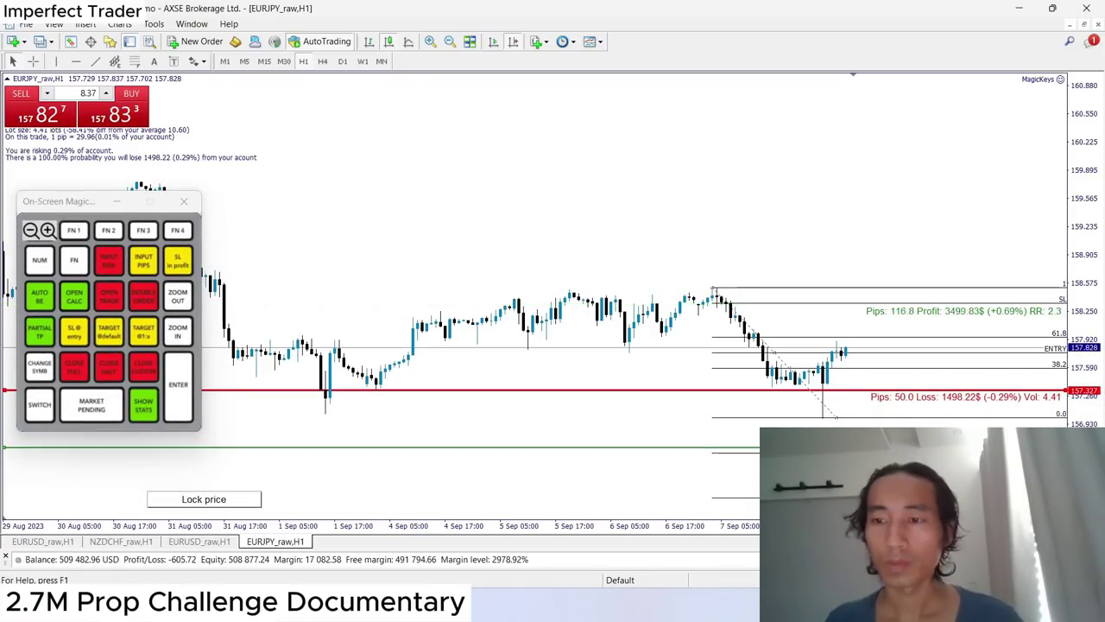
left_click_drag(807, 392, 807, 311)
key("Return")
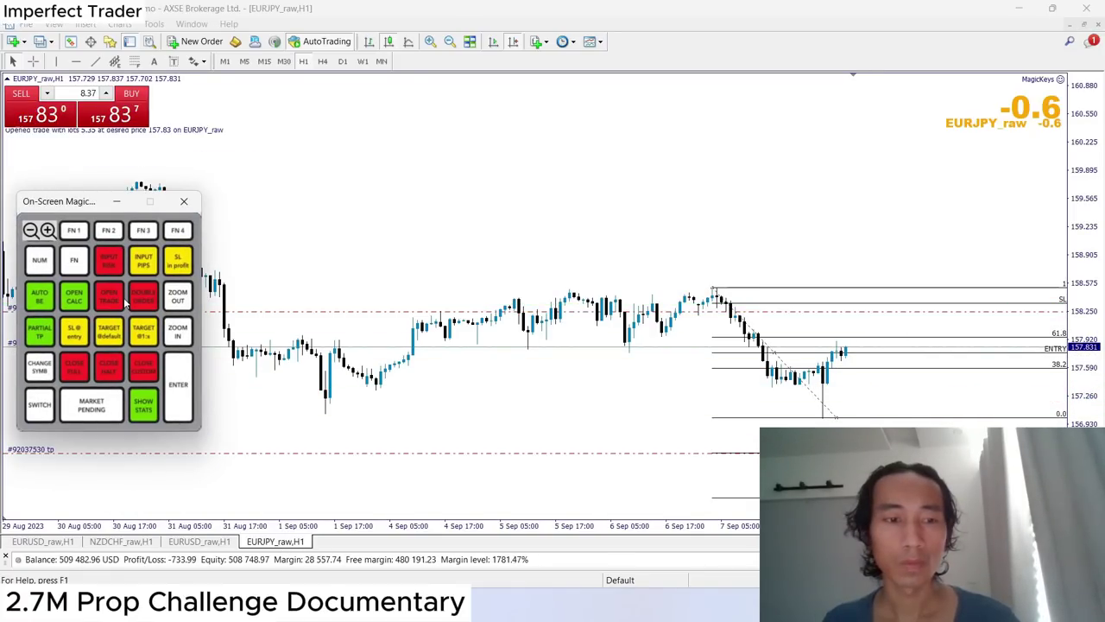
left_click(123, 205)
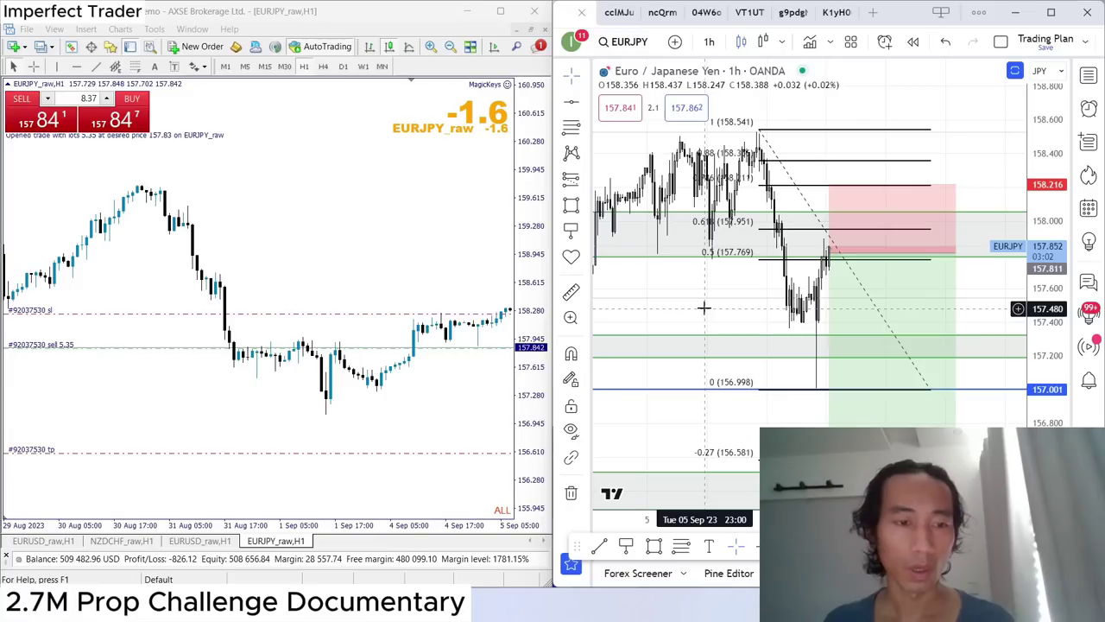
Examine the EURJPY sell's entry, stop and target against the Fib levels and green zones on the 1-hour TradingView chart.
left_click_drag(748, 296, 708, 286)
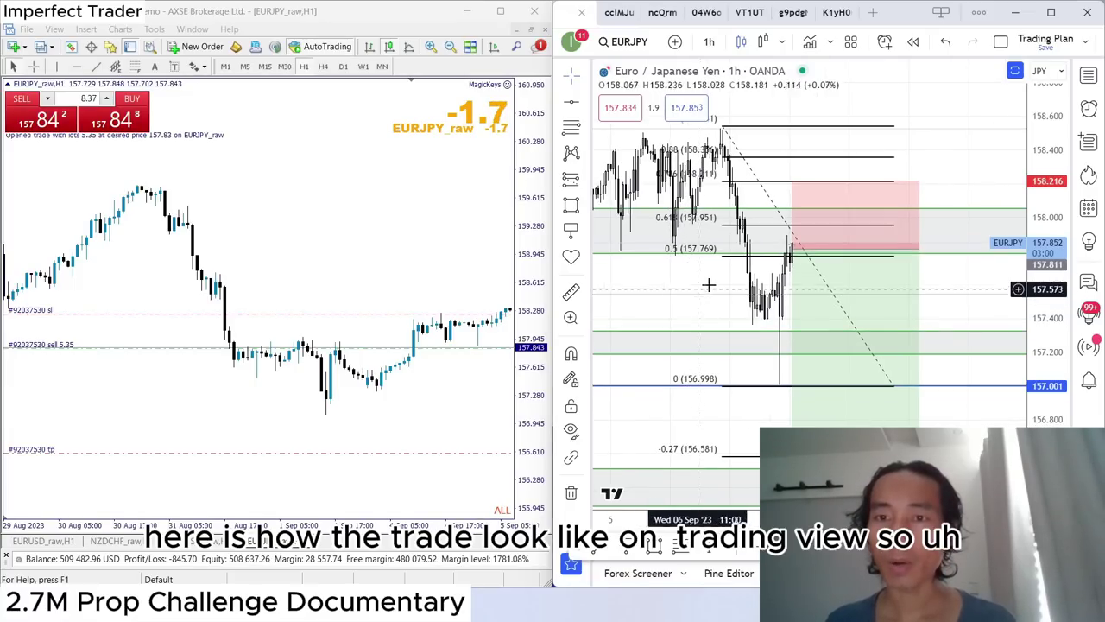
left_click_drag(635, 329, 690, 316)
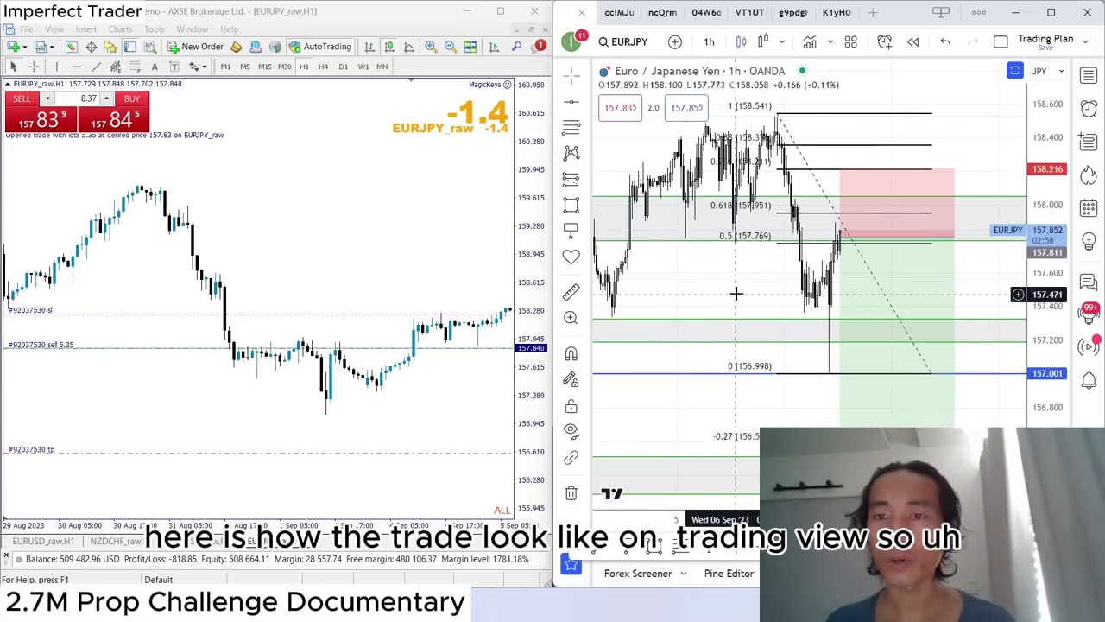
scroll(242, 439, "down", 5)
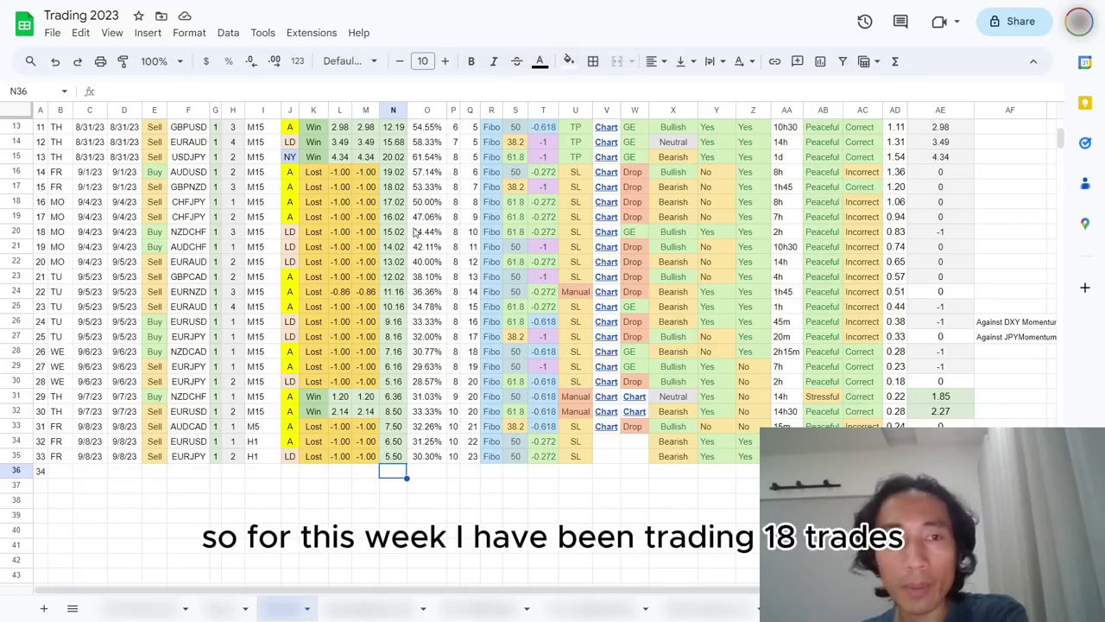
Switch to the Trading 2023 spreadsheet and examine the trades dated 9/4/23 to 9/8/23 by day, with their wins, losses and running R total.
left_click_drag(89, 201, 89, 456)
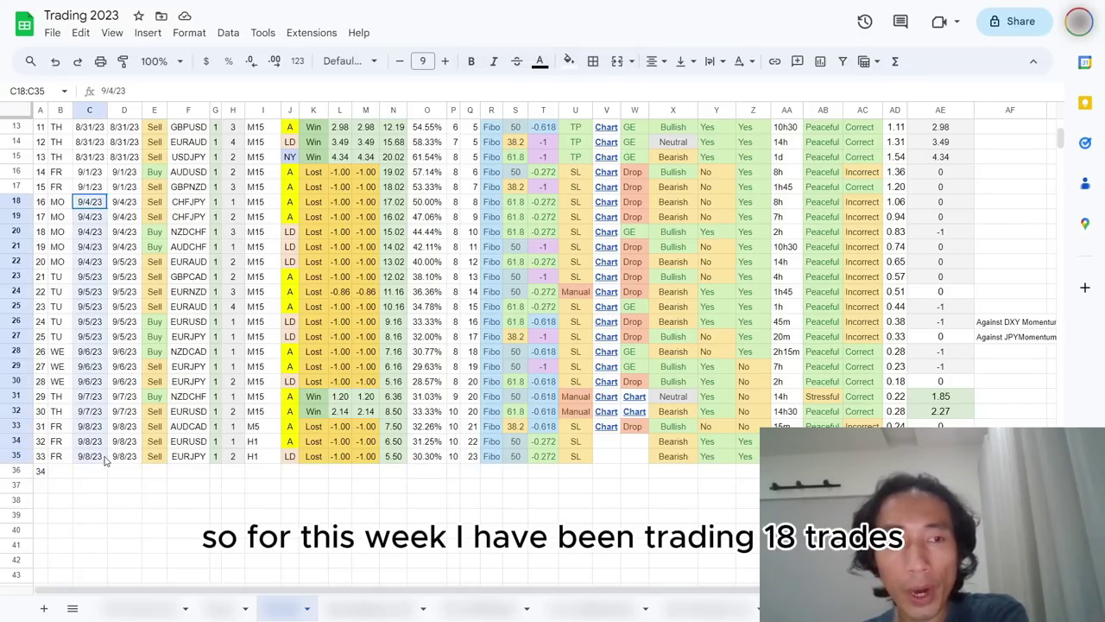
left_click_drag(316, 398, 396, 417)
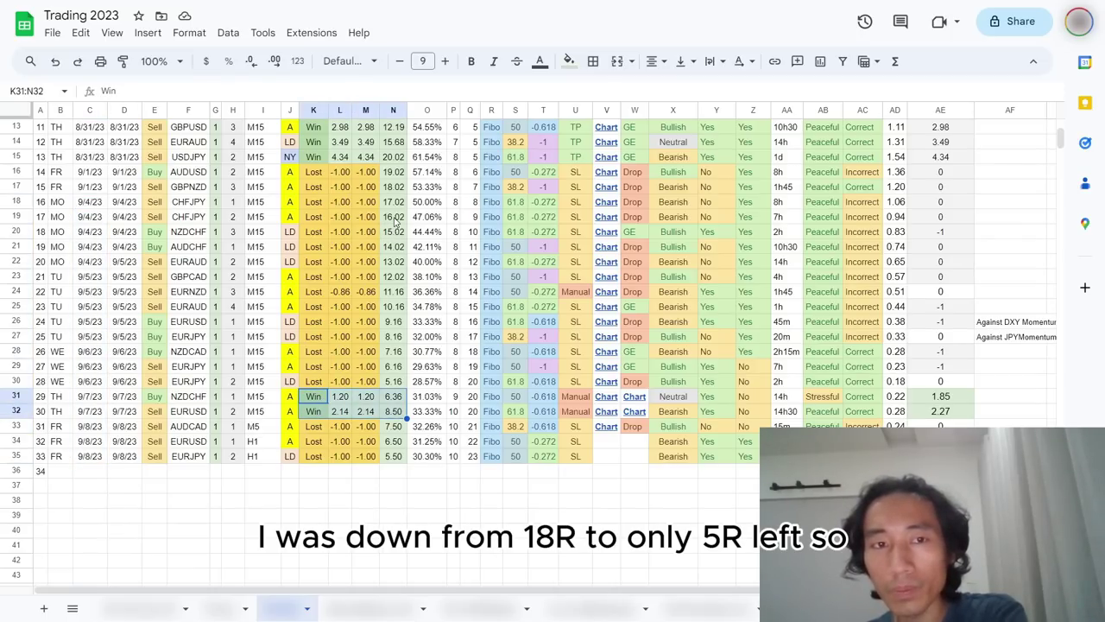
left_click(393, 187)
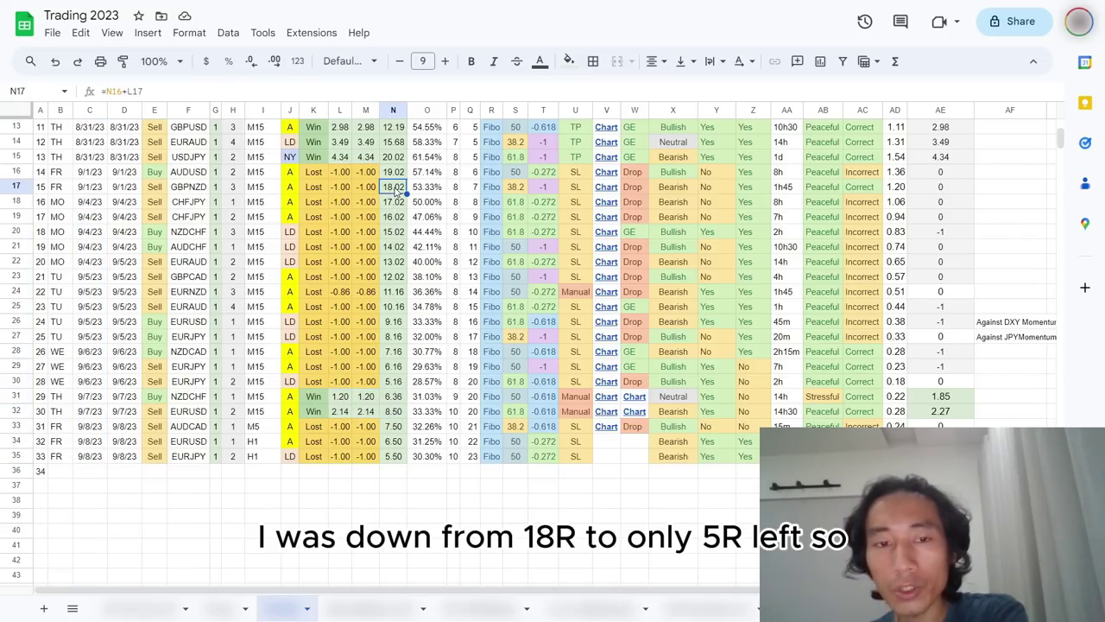
left_click(394, 456)
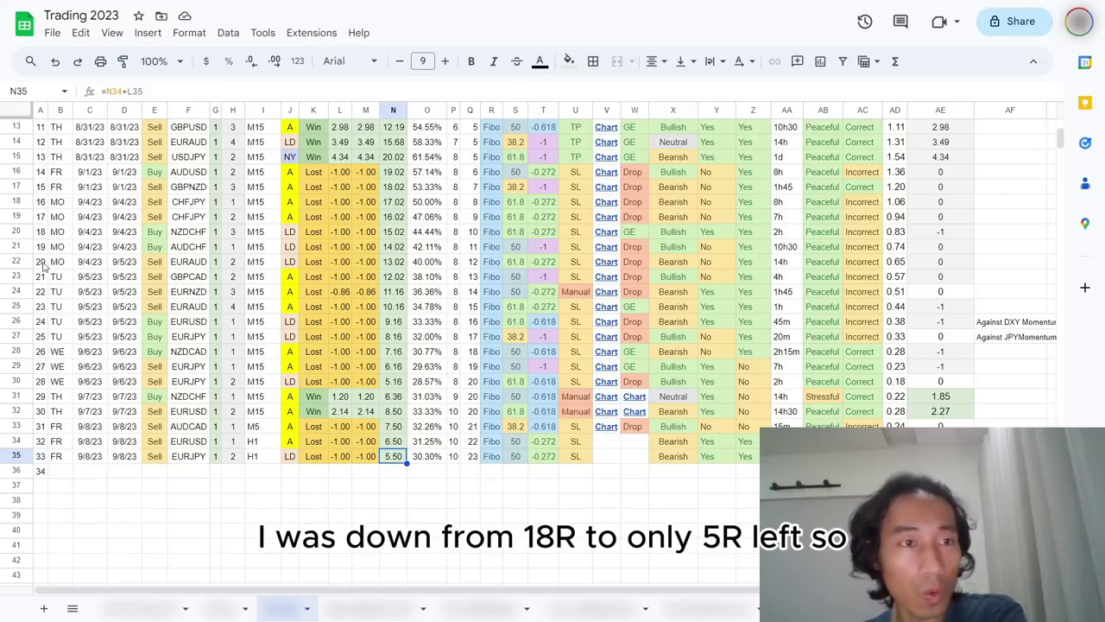
left_click_drag(57, 202, 388, 343)
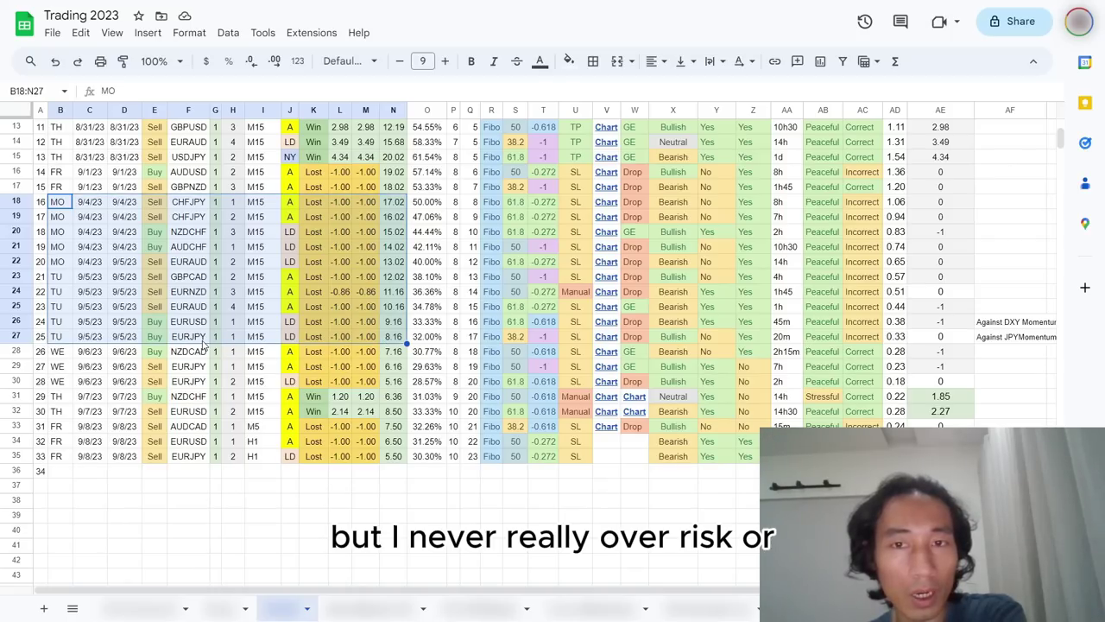
left_click(85, 351)
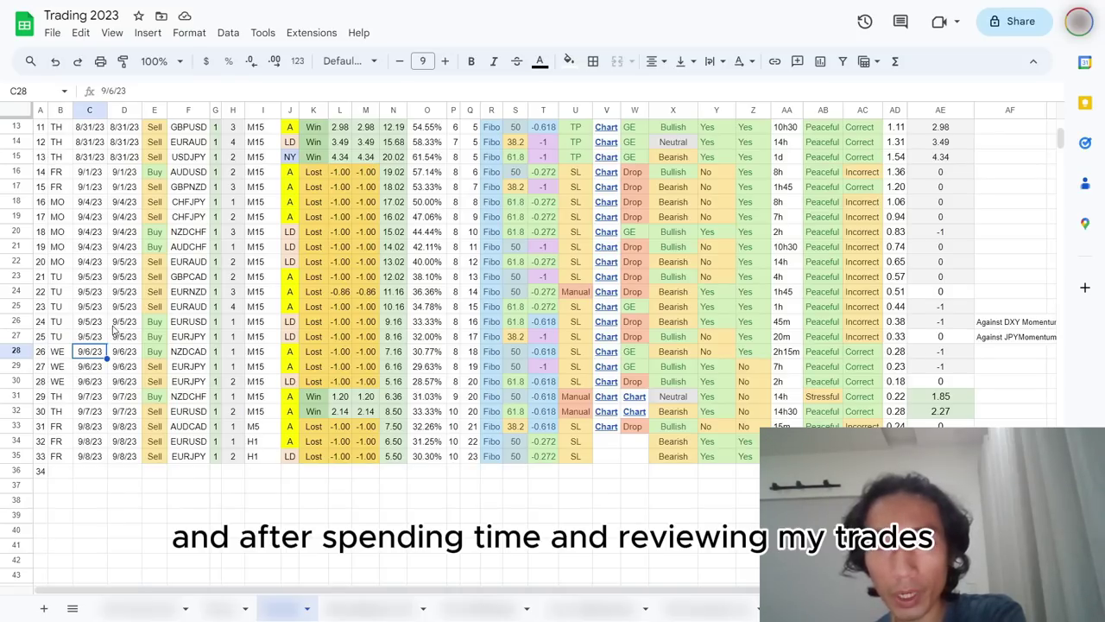
left_click(64, 366)
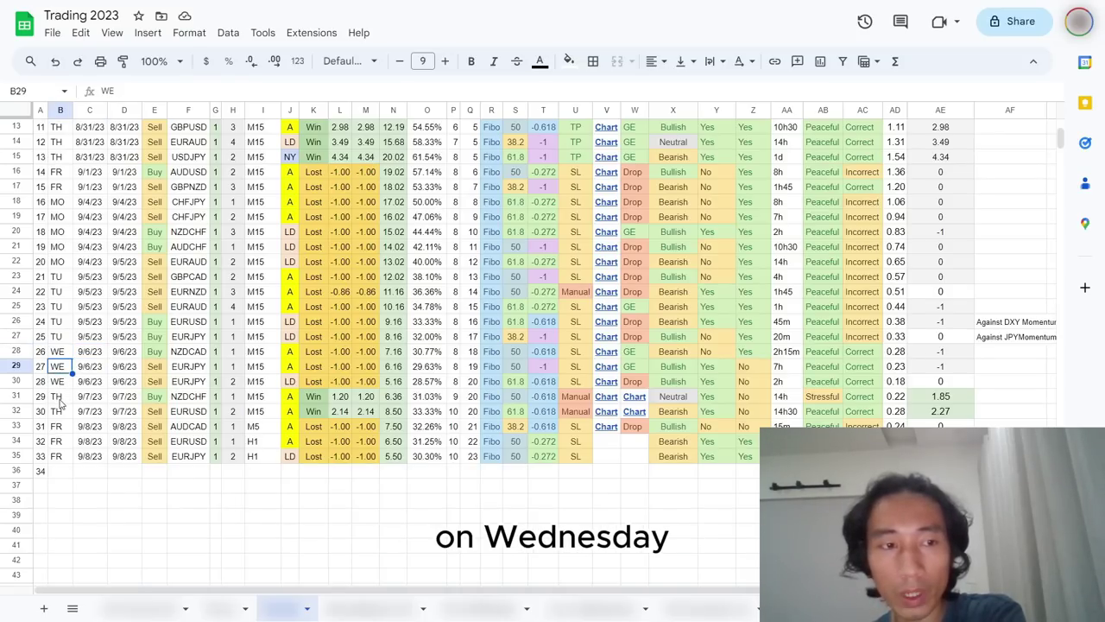
left_click_drag(57, 427, 232, 462)
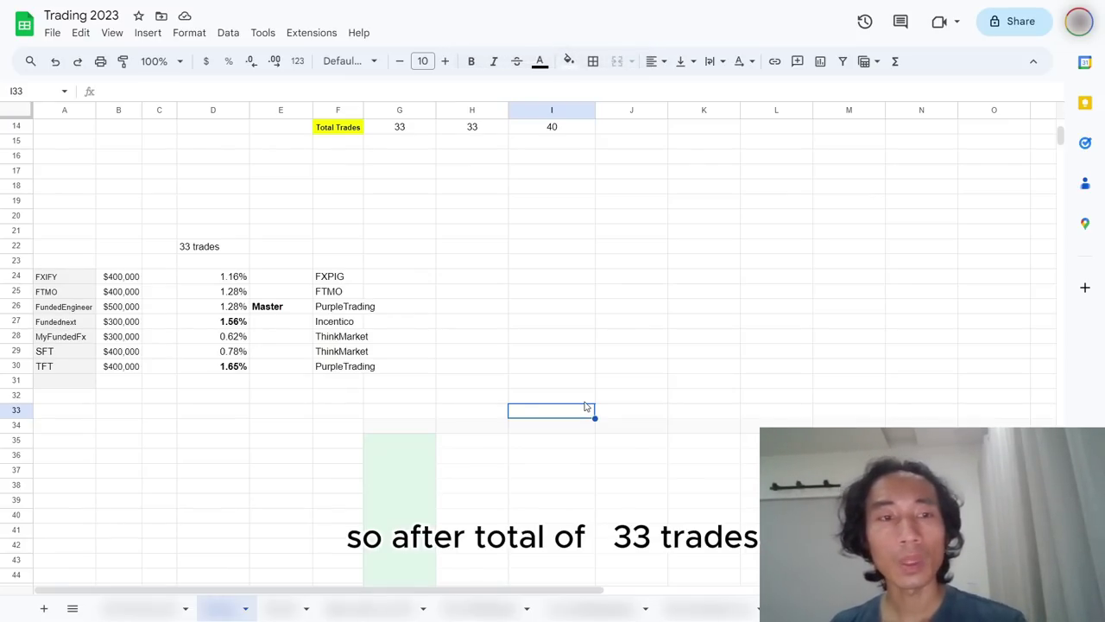
Review the prop firms' percentage results after 33 trades, focusing on the Fundednext, TFT, FXIFY and FTMO rows.
left_click_drag(232, 276, 230, 365)
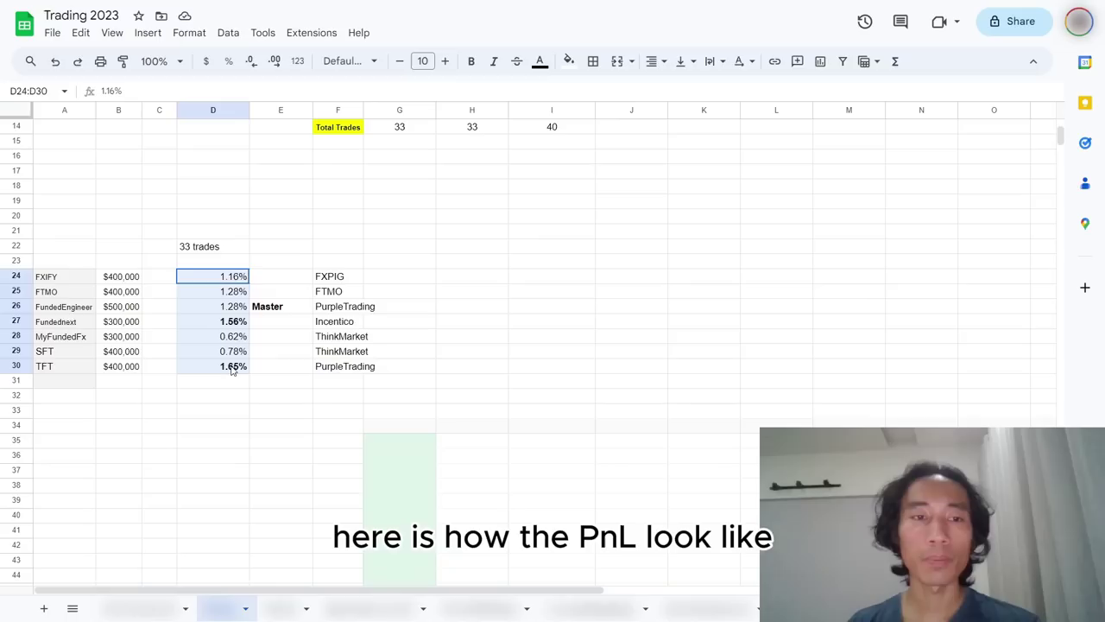
left_click(417, 354)
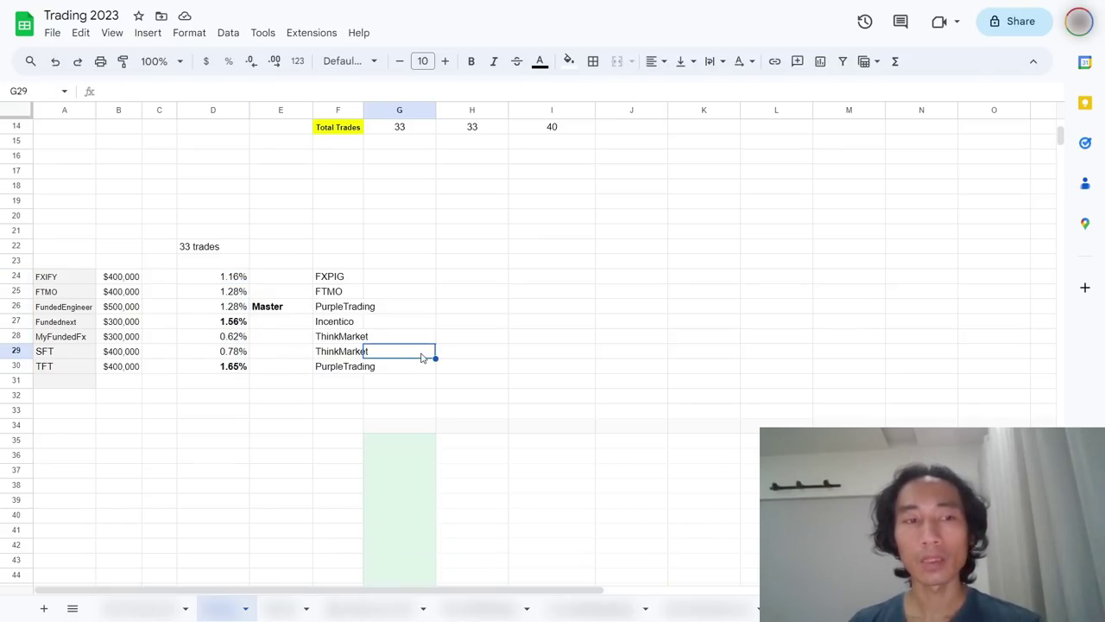
left_click(17, 320)
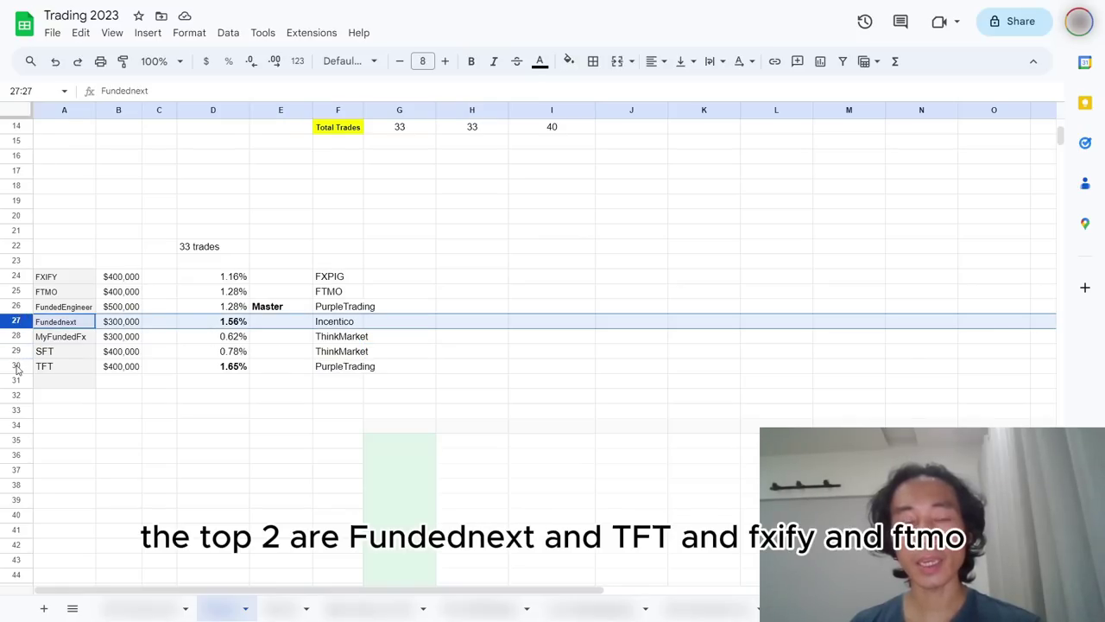
left_click(16, 366)
left_click(226, 413)
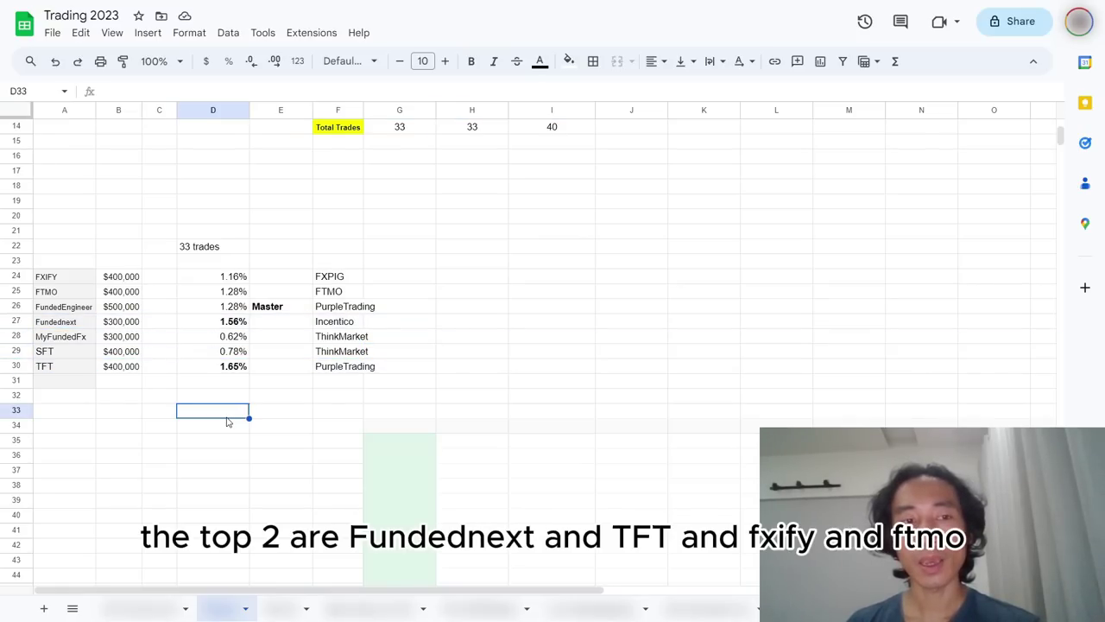
left_click(52, 283)
left_click(48, 298)
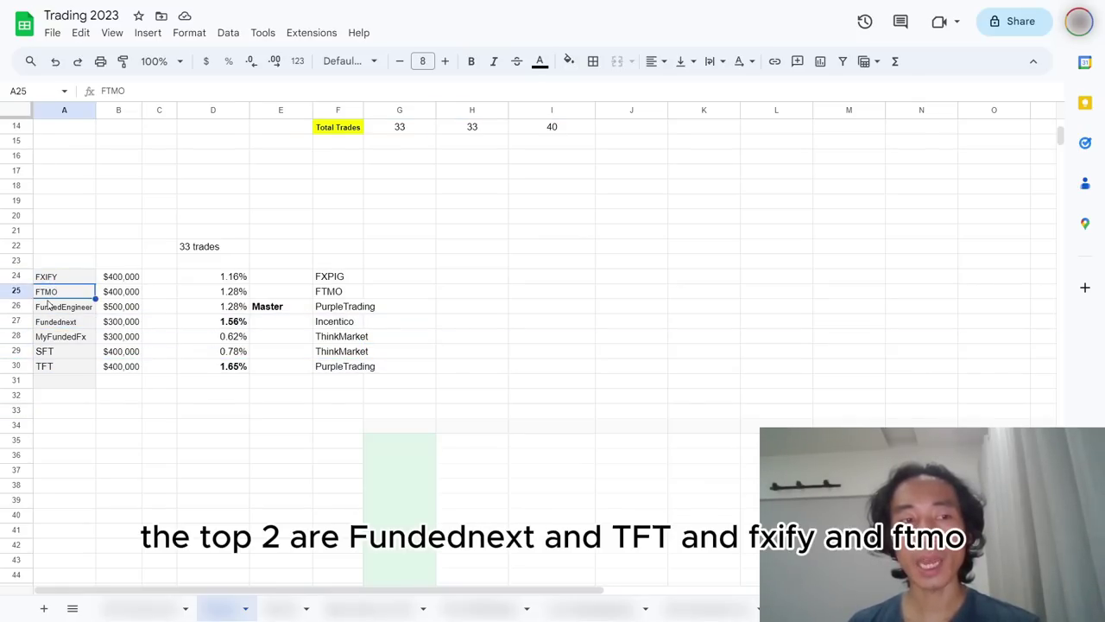
left_click_drag(200, 283, 249, 294)
left_click(488, 310)
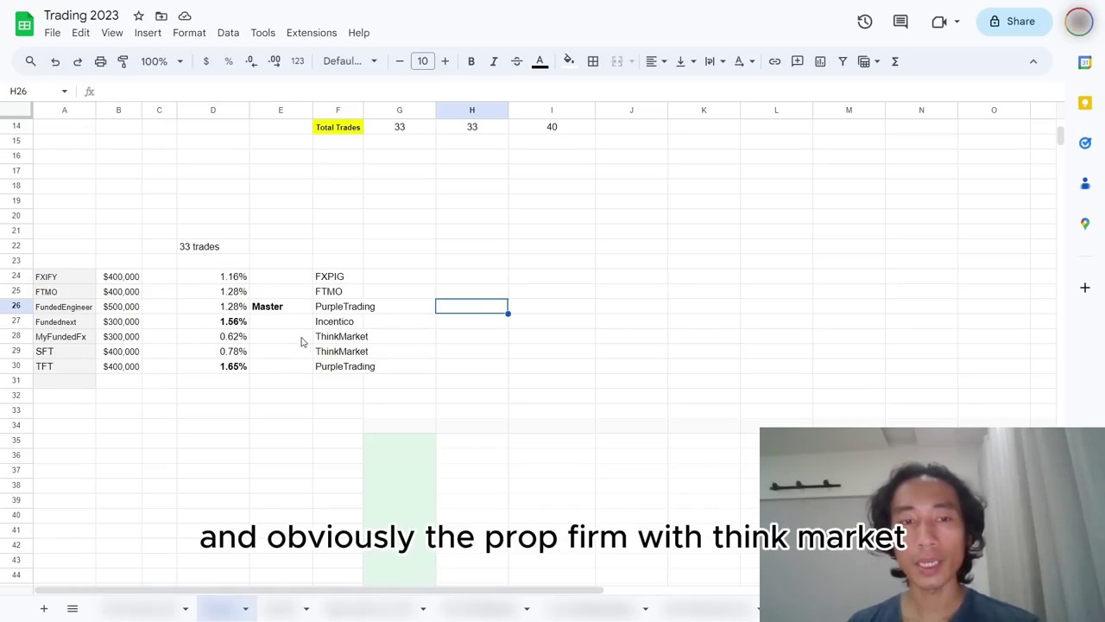
Compare the MyFundedFx and SFT results under the ThinkMarket broker with the firms using FXPIG and FTMO as brokers.
left_click_drag(60, 337, 63, 355)
left_click_drag(344, 339, 346, 354)
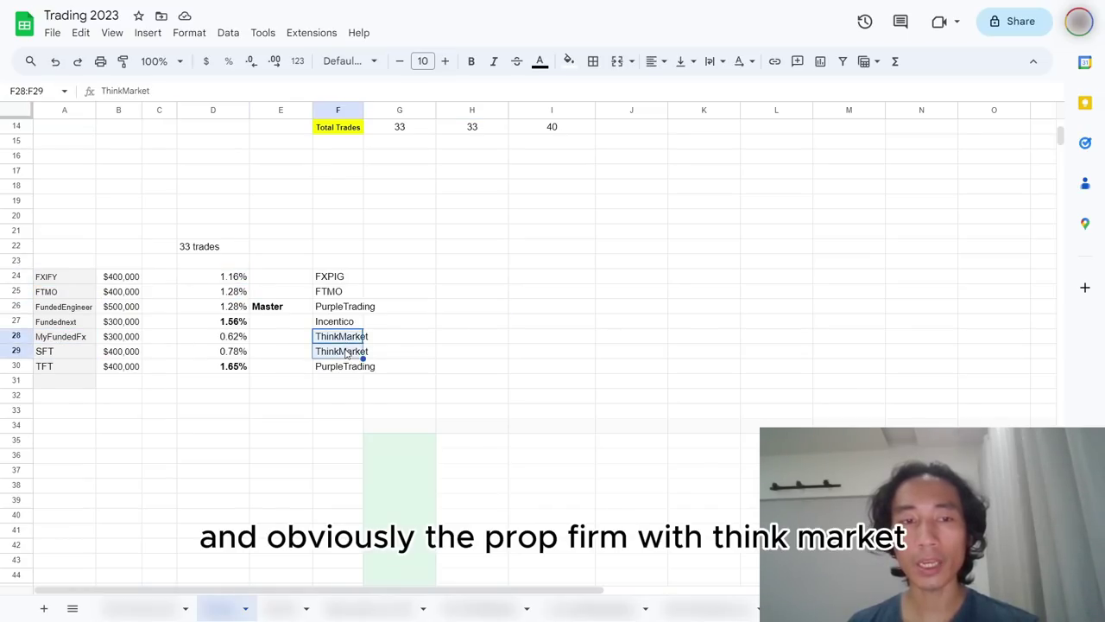
left_click(563, 353)
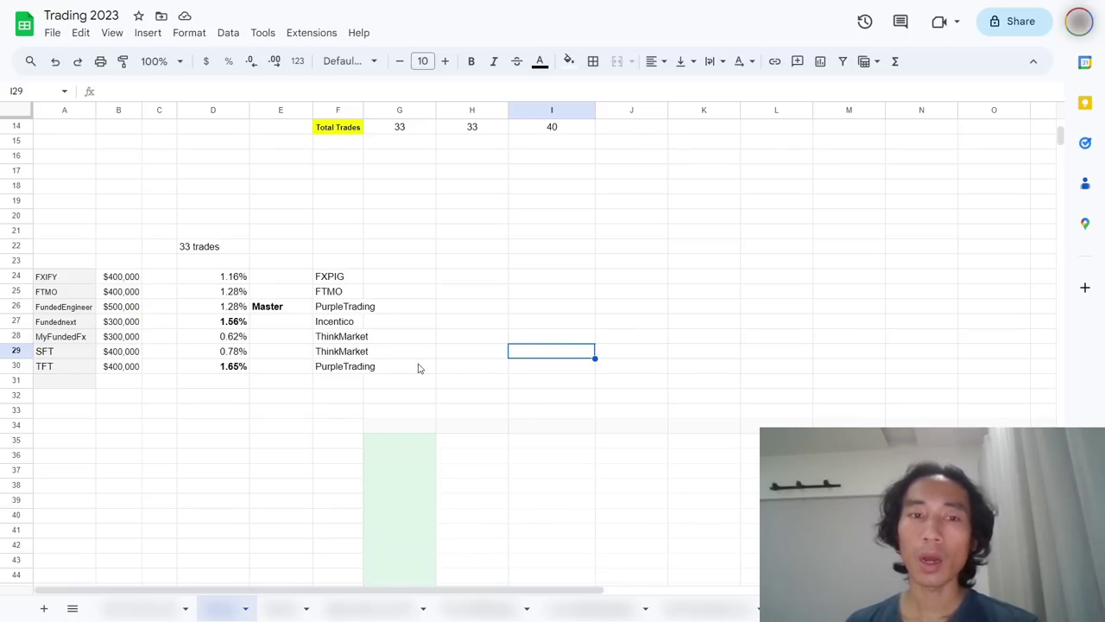
left_click_drag(337, 344, 369, 357)
left_click(380, 355)
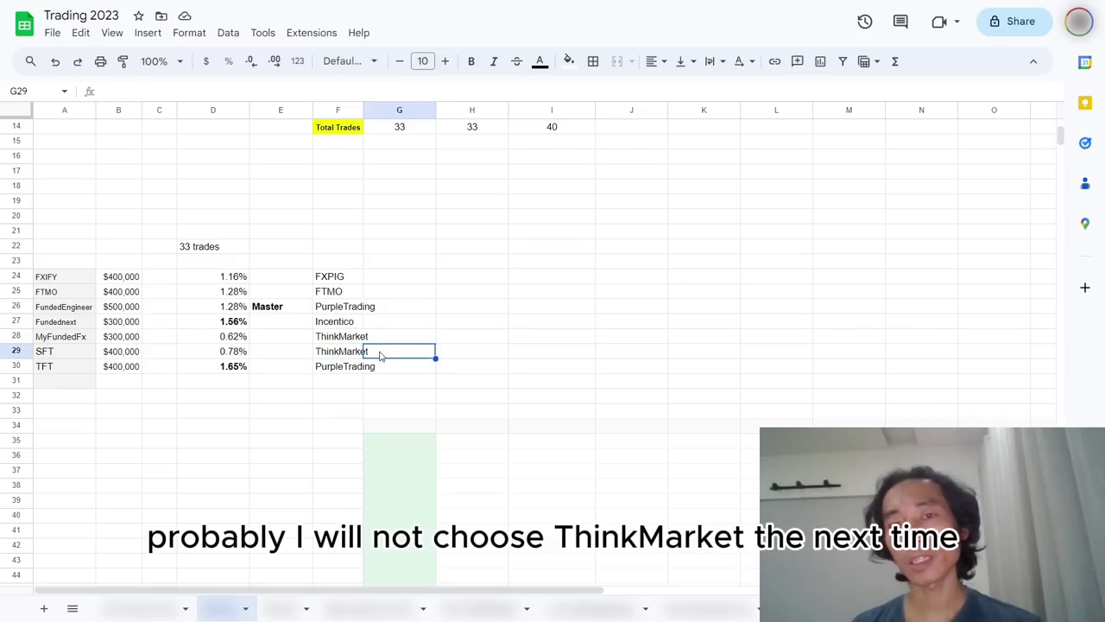
left_click(530, 350)
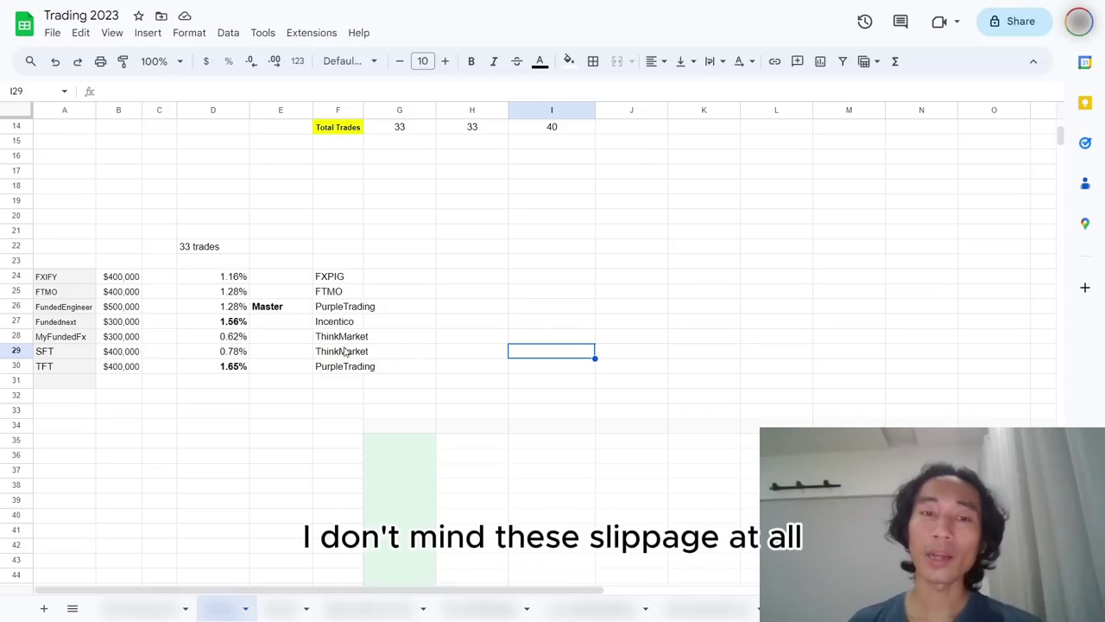
left_click_drag(342, 337, 227, 356)
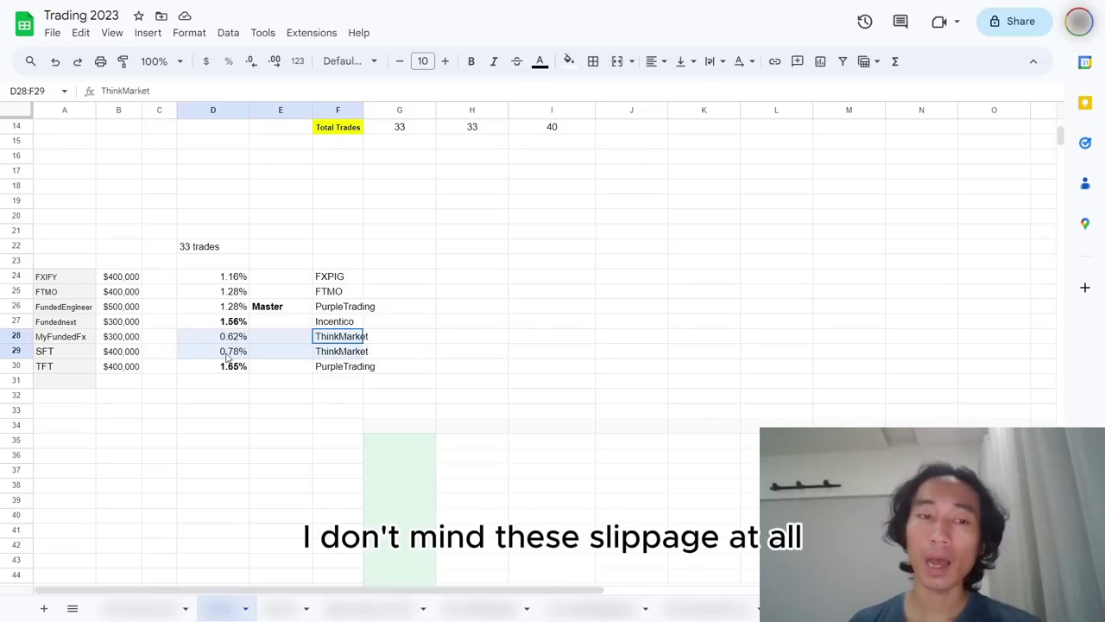
left_click(245, 397)
left_click(354, 339)
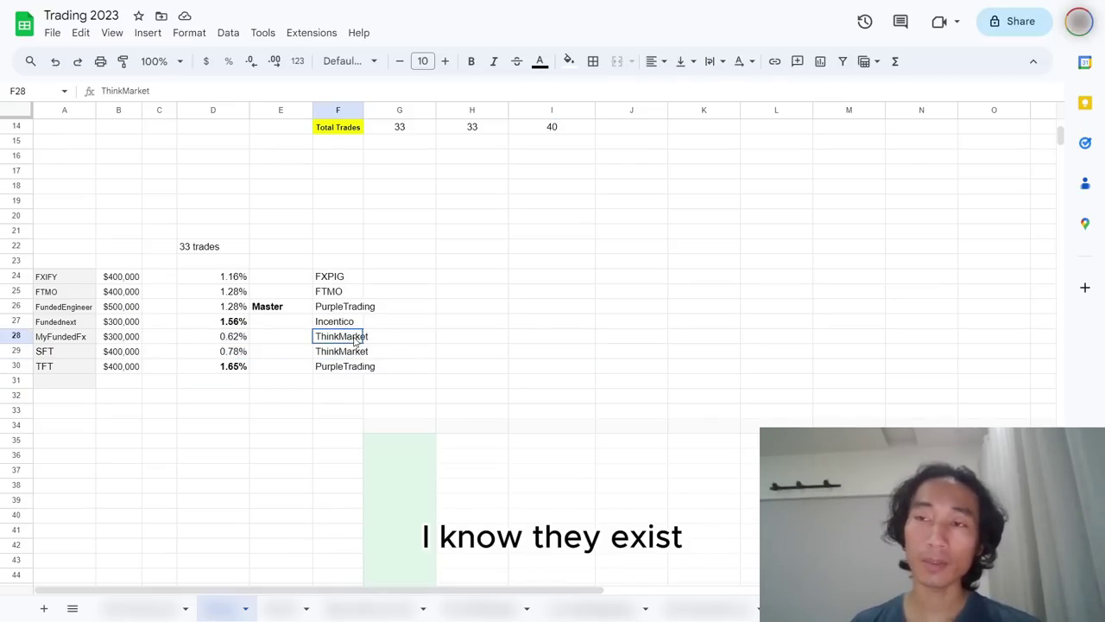
left_click_drag(354, 339, 60, 351)
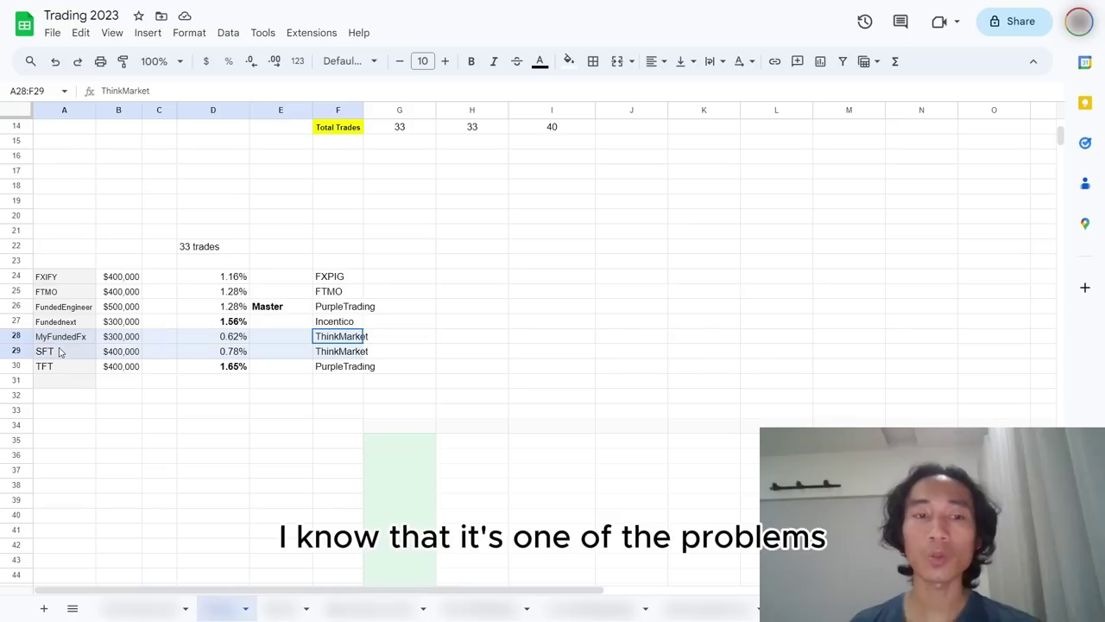
left_click(200, 383)
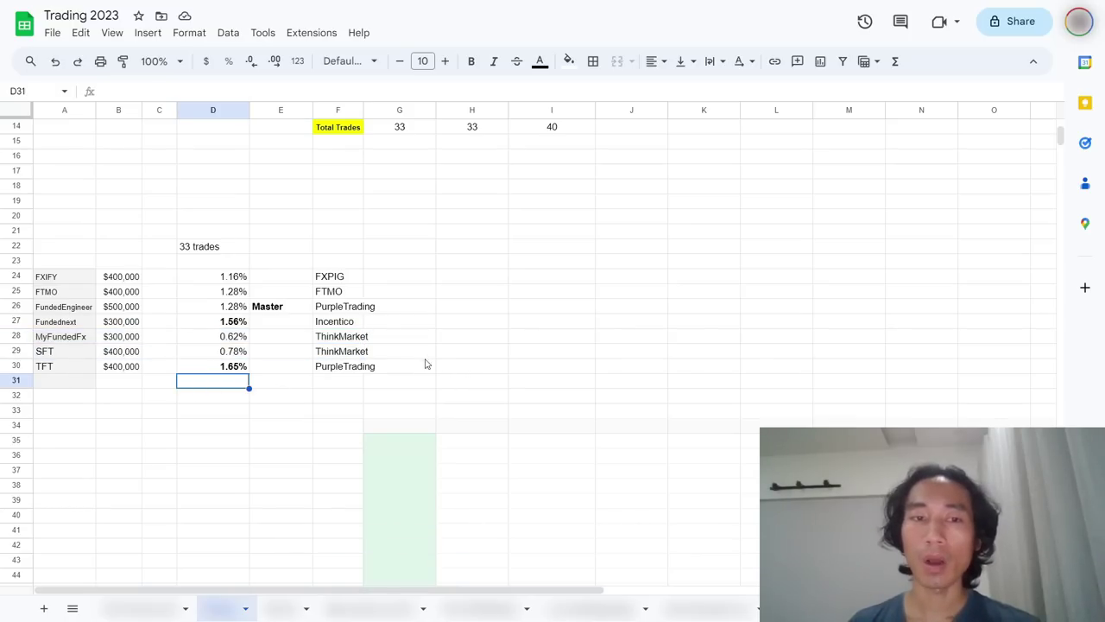
left_click_drag(335, 276, 335, 292)
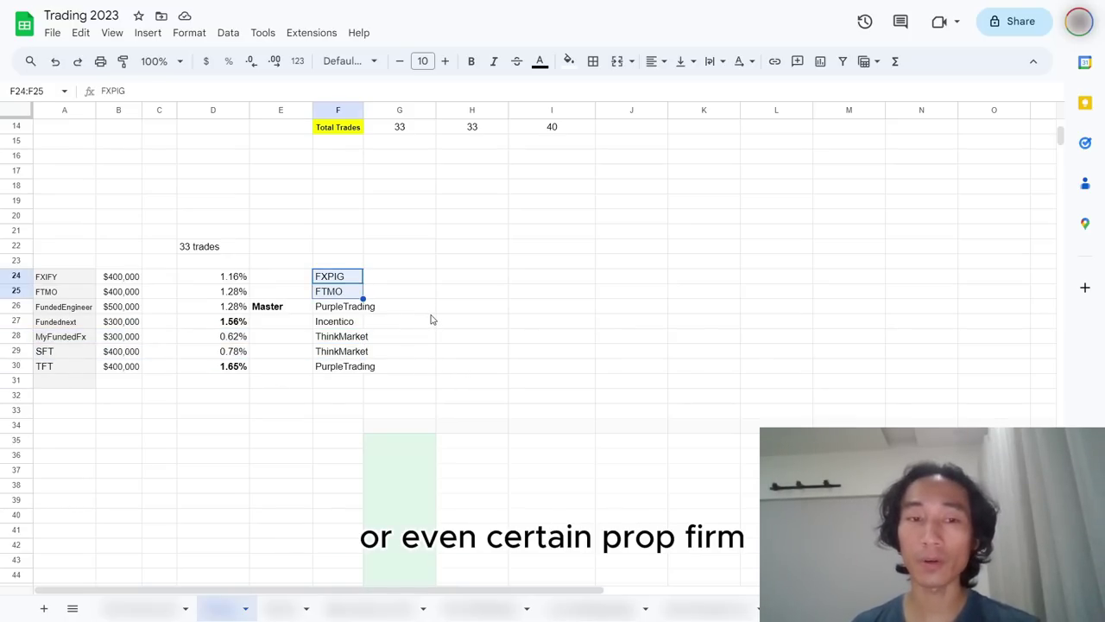
left_click(430, 308)
left_click(439, 266)
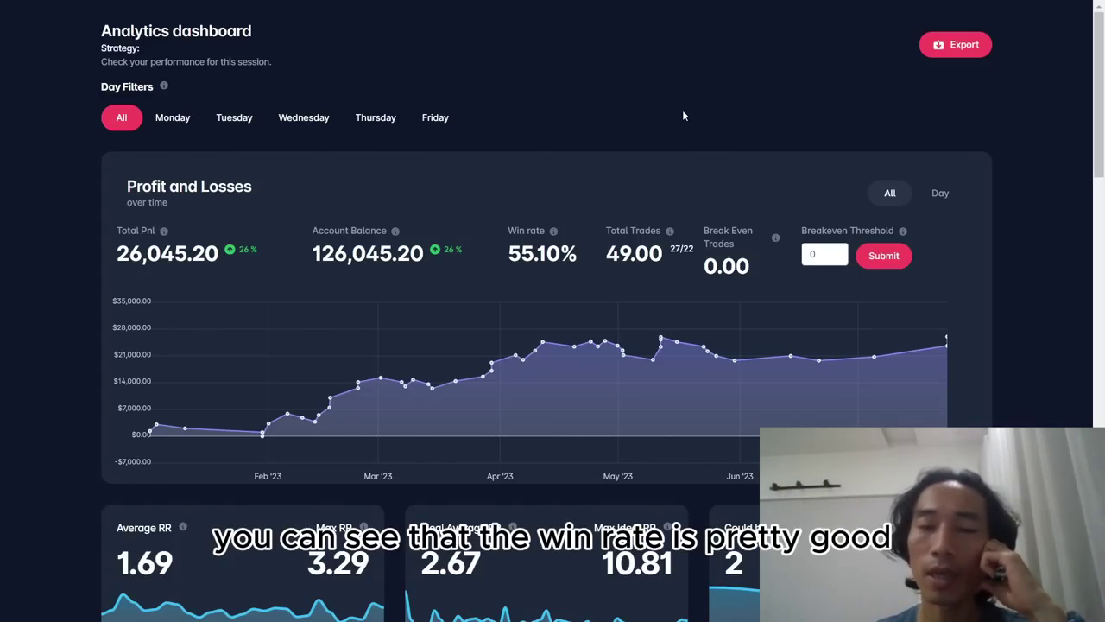
Examine the analytics dashboard's win rate, risk/reward calendar, monthly and daily performance, and the maximum loss streak among the losing trades.
left_click_drag(510, 254, 577, 253)
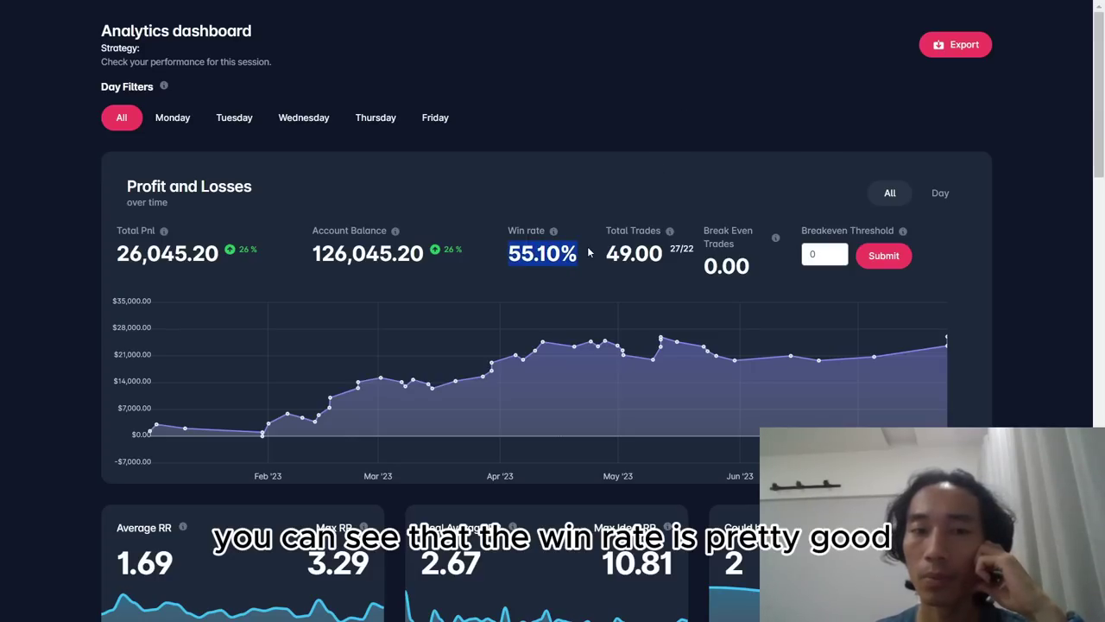
left_click(614, 175)
scroll(615, 174, "down", 8)
scroll(619, 177, "down", 5)
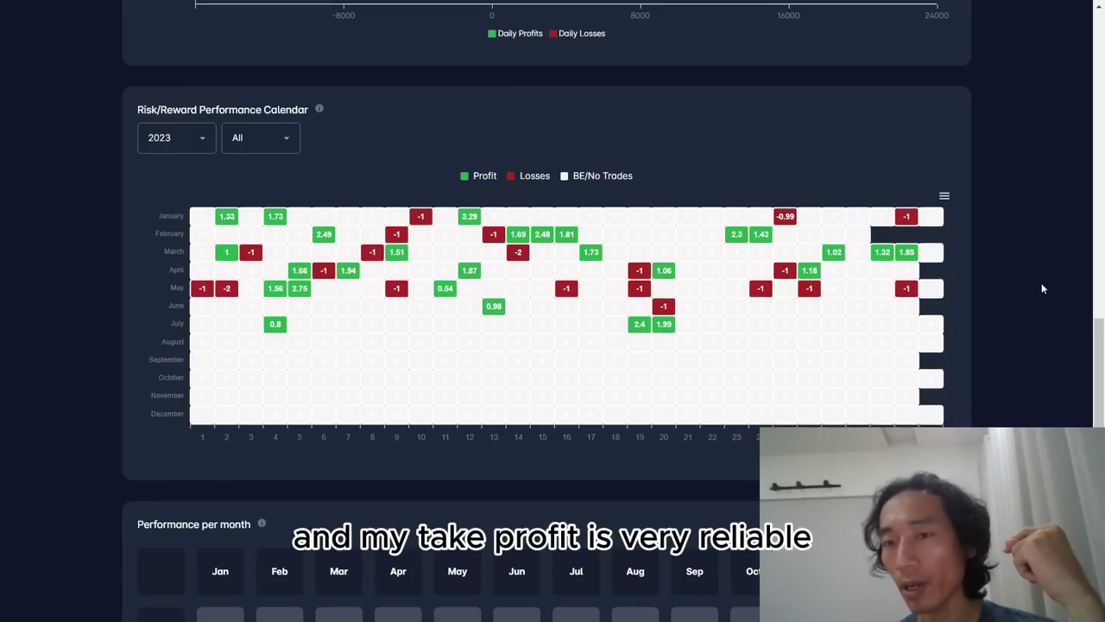
scroll(1041, 282, "down", 3)
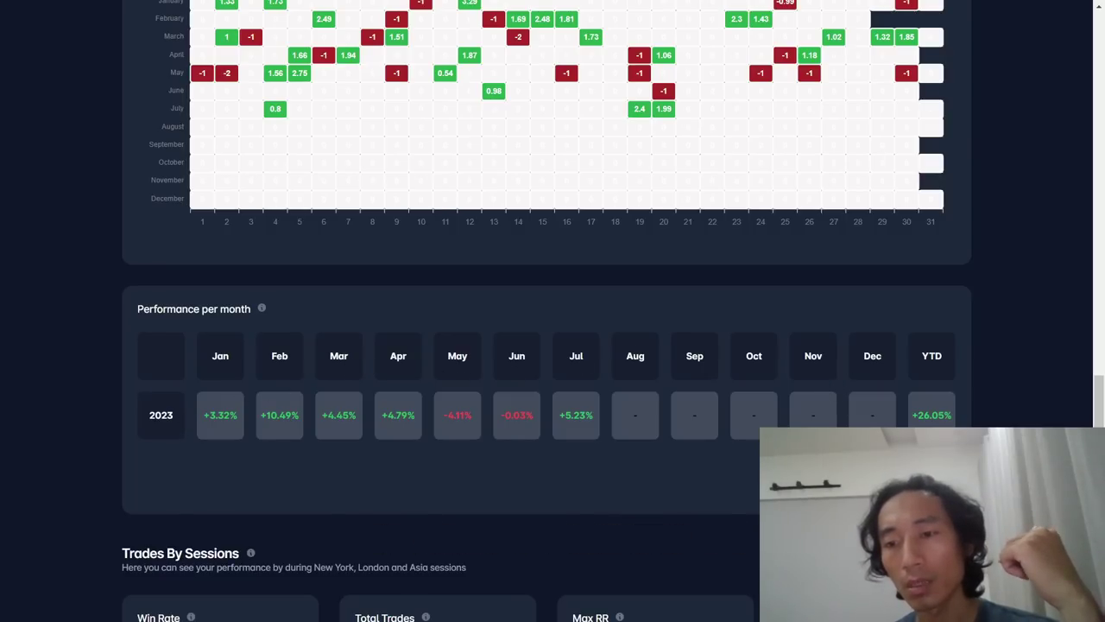
scroll(994, 368, "up", 2)
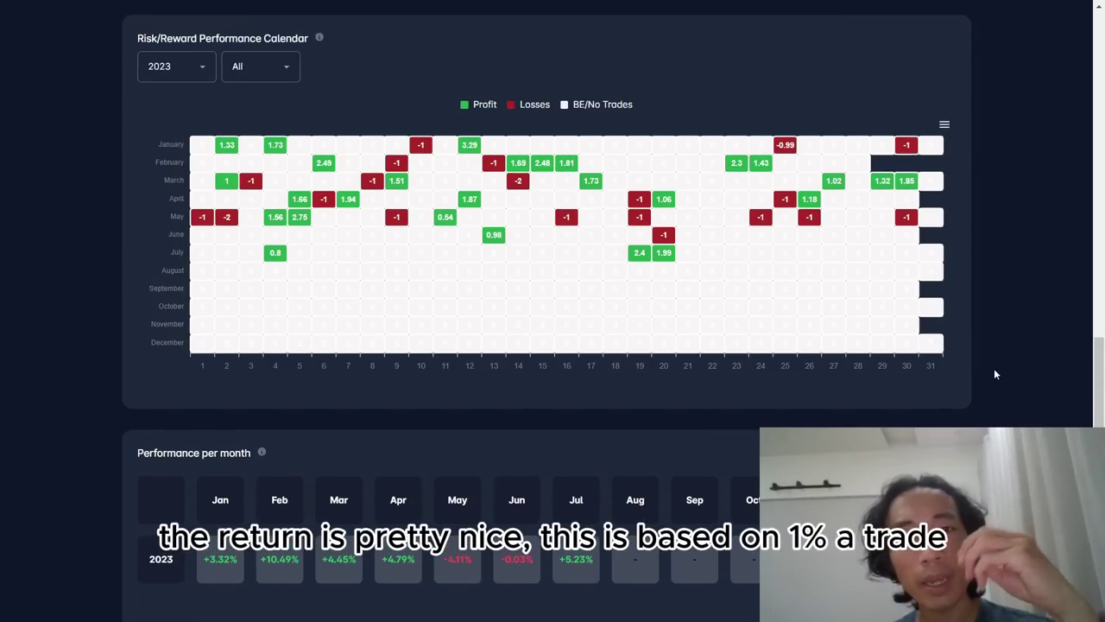
scroll(985, 380, "up", 3)
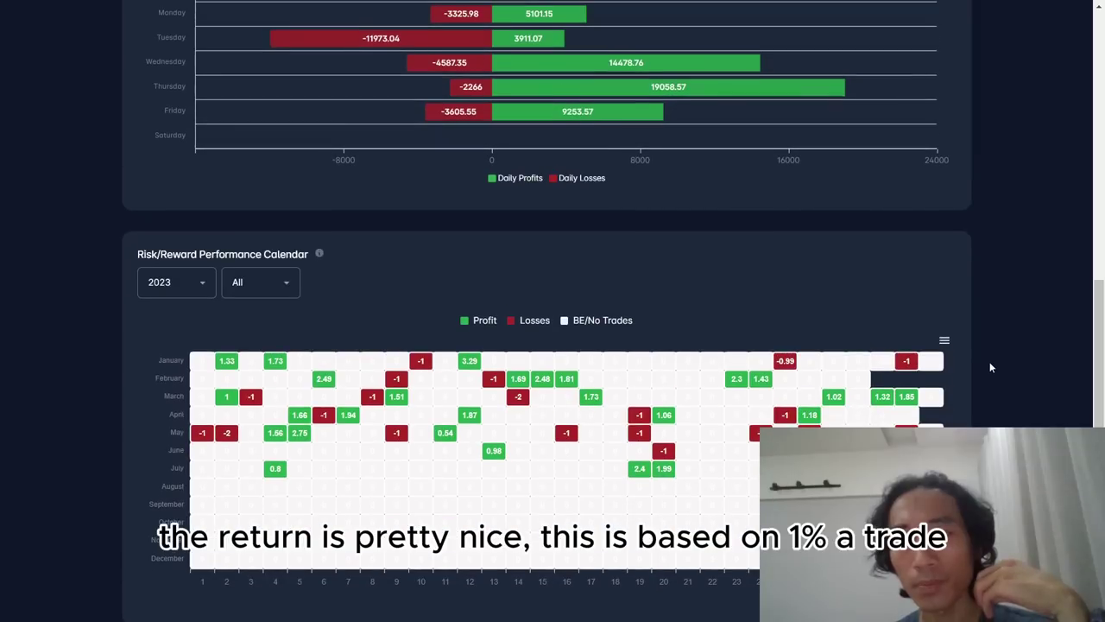
scroll(994, 358, "up", 3)
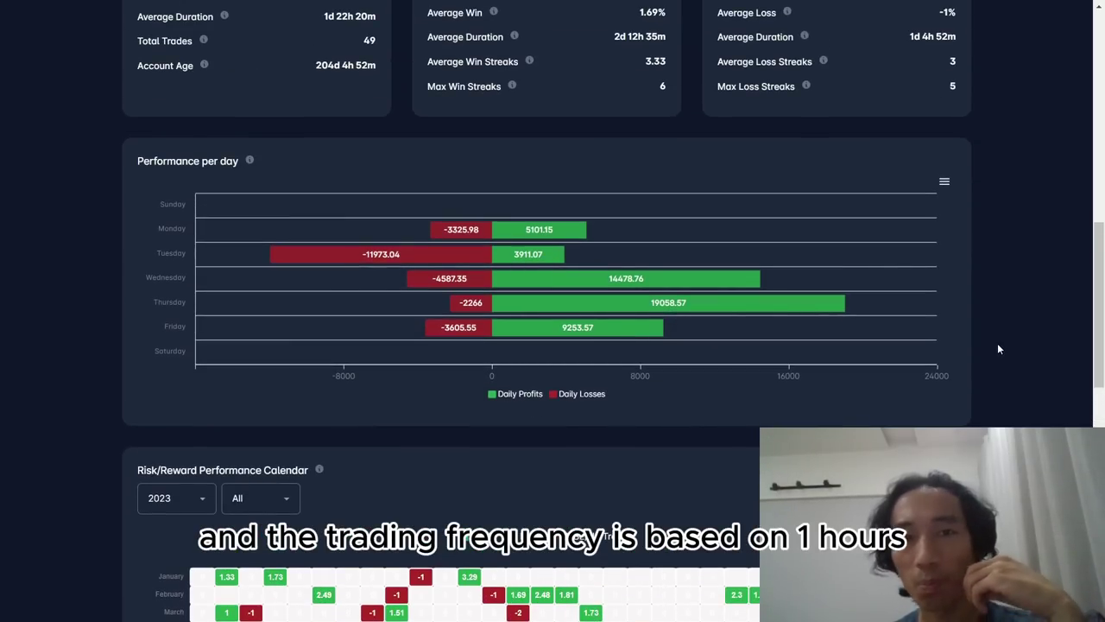
scroll(1003, 341, "up", 3)
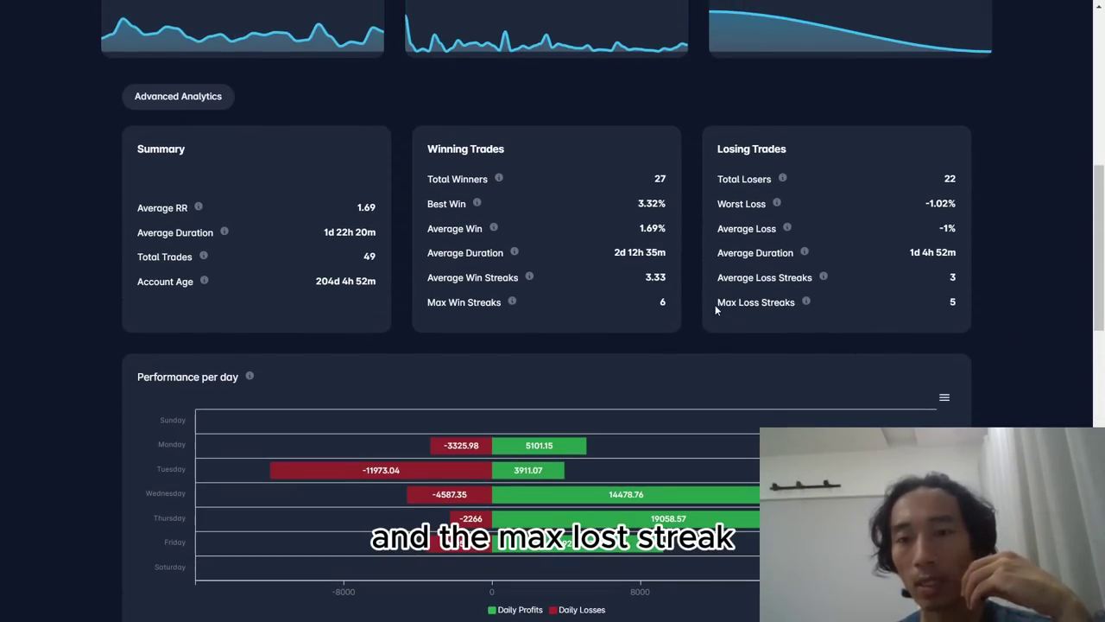
left_click_drag(716, 303, 855, 311)
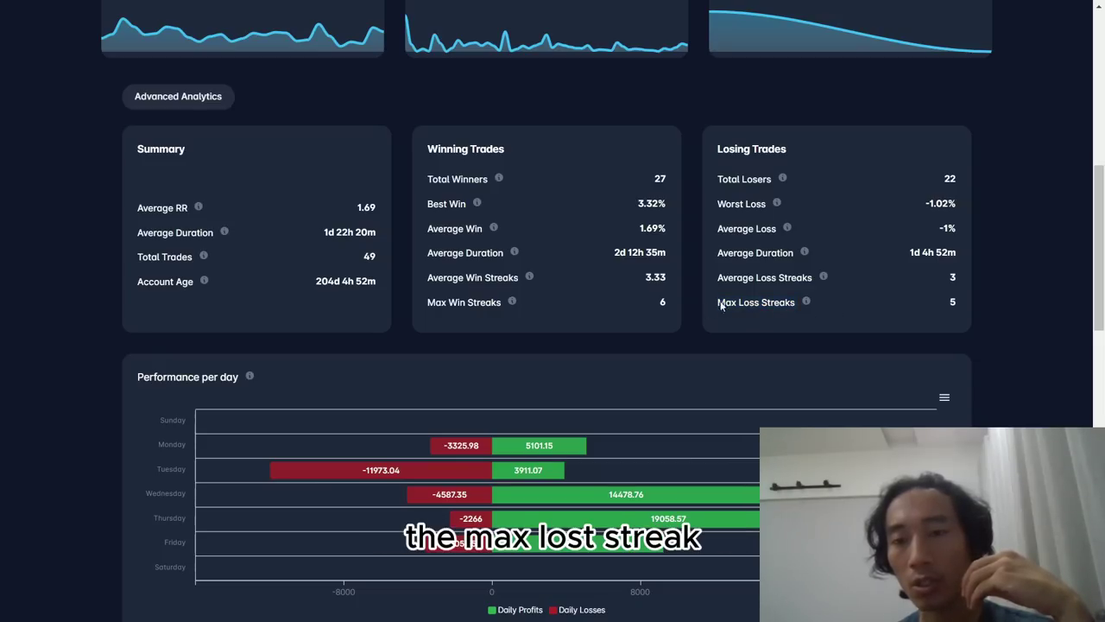